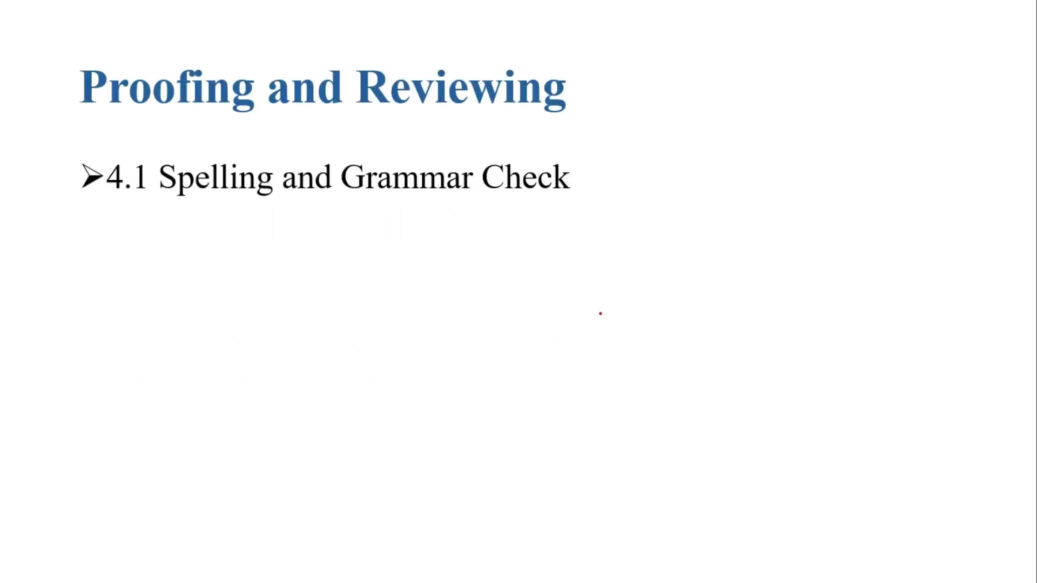
drag(246, 163, 300, 145)
drag(397, 162, 463, 145)
key(Right)
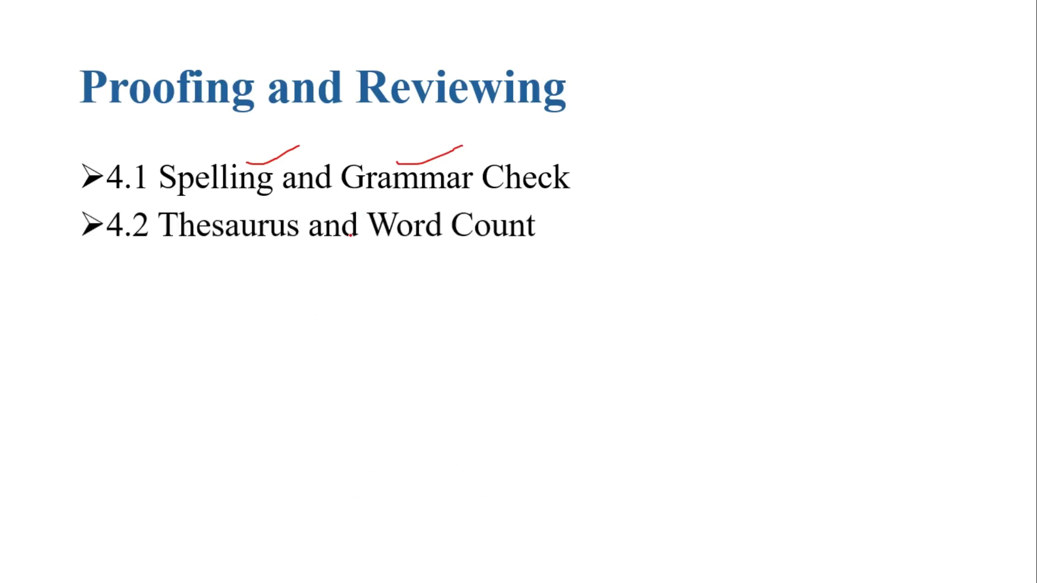
drag(203, 251, 258, 251)
drag(409, 248, 511, 243)
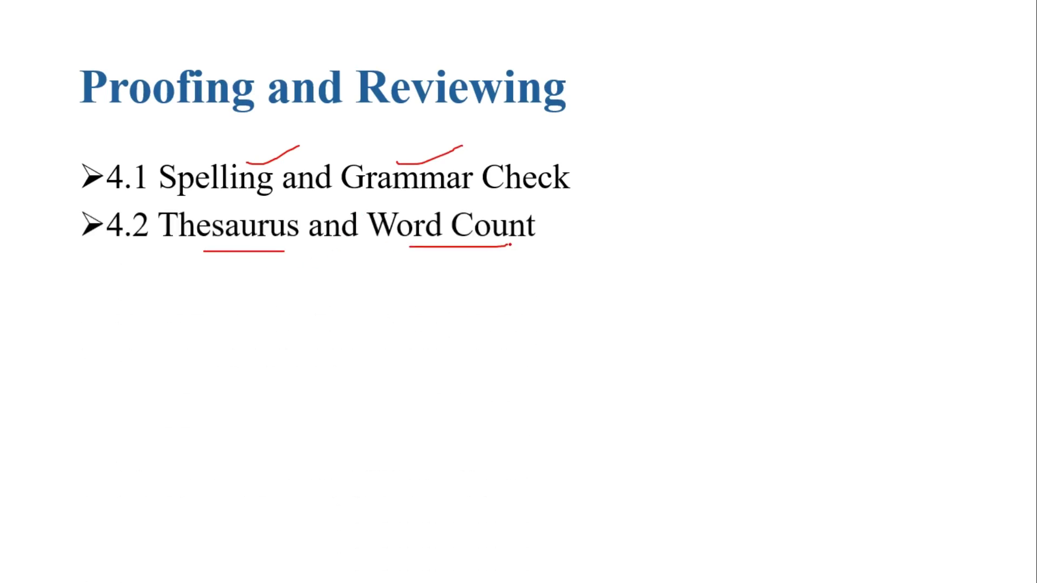
key(Right)
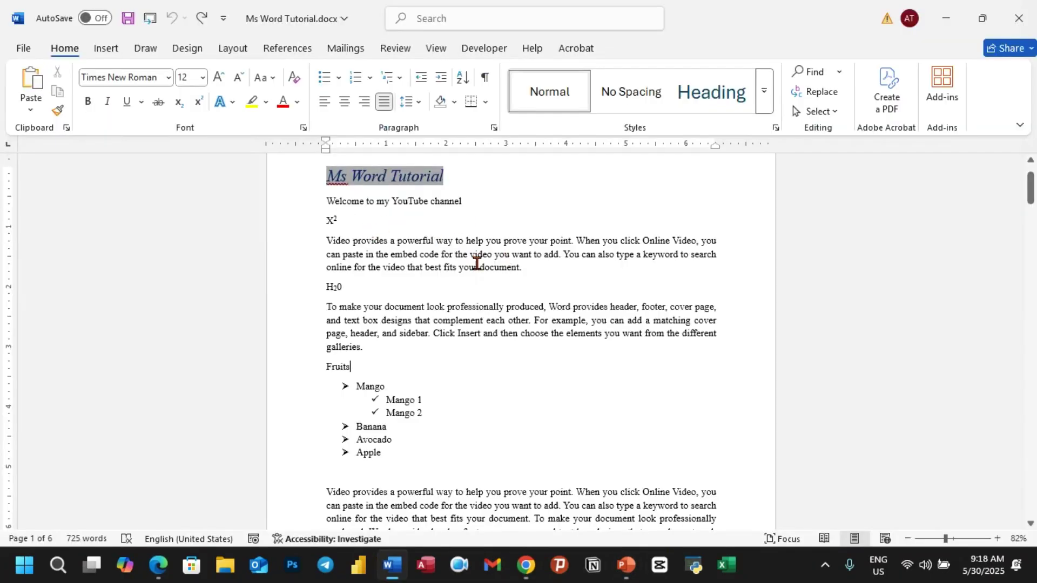
Run the spelling and grammar check, ignore the flagged "Ms" in the title once, and close the proofing results.
scroll(481, 264, down, 7)
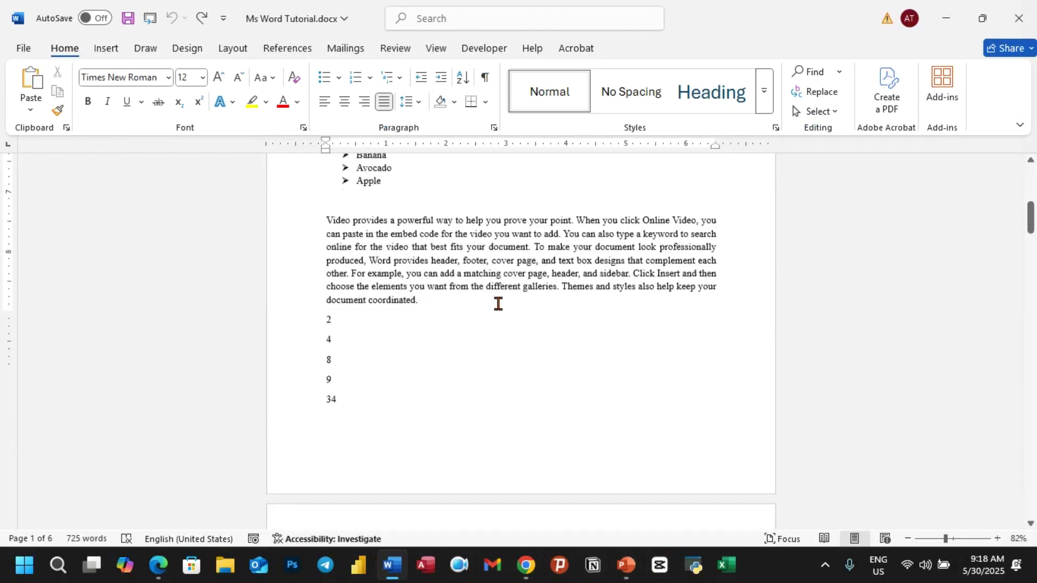
scroll(498, 303, down, 20)
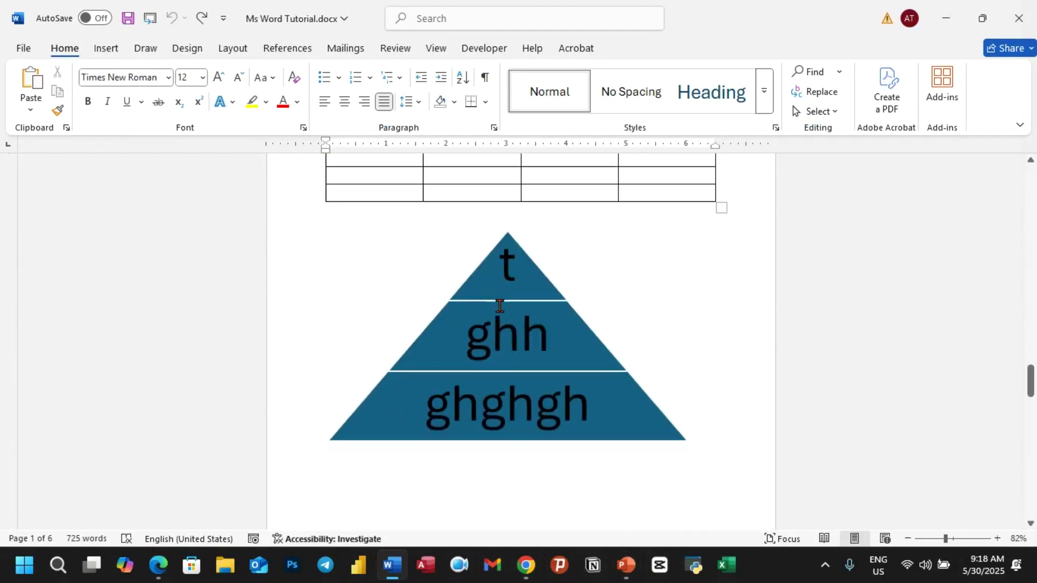
scroll(499, 306, down, 15)
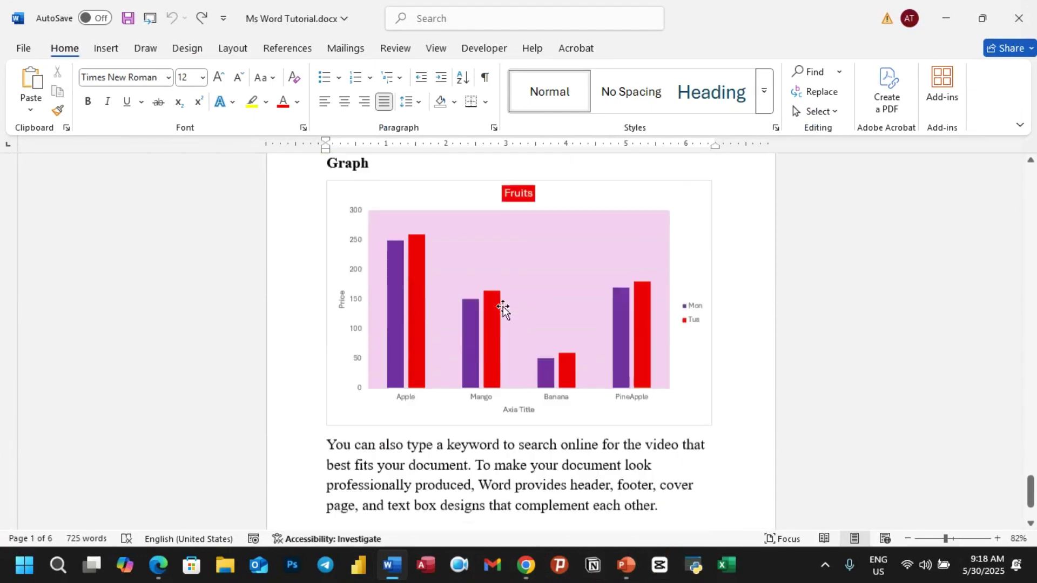
scroll(503, 309, down, 4)
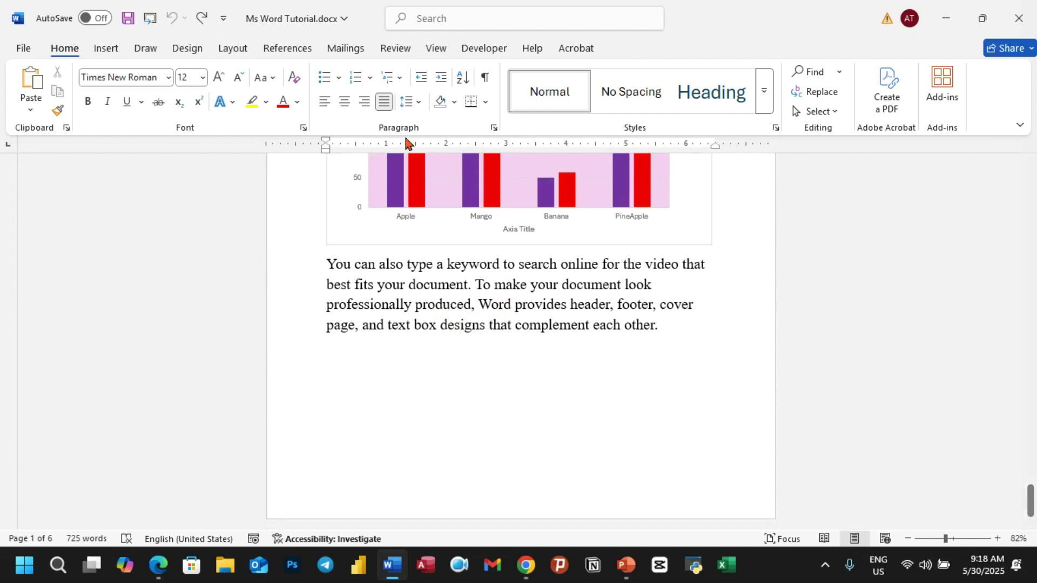
click(397, 54)
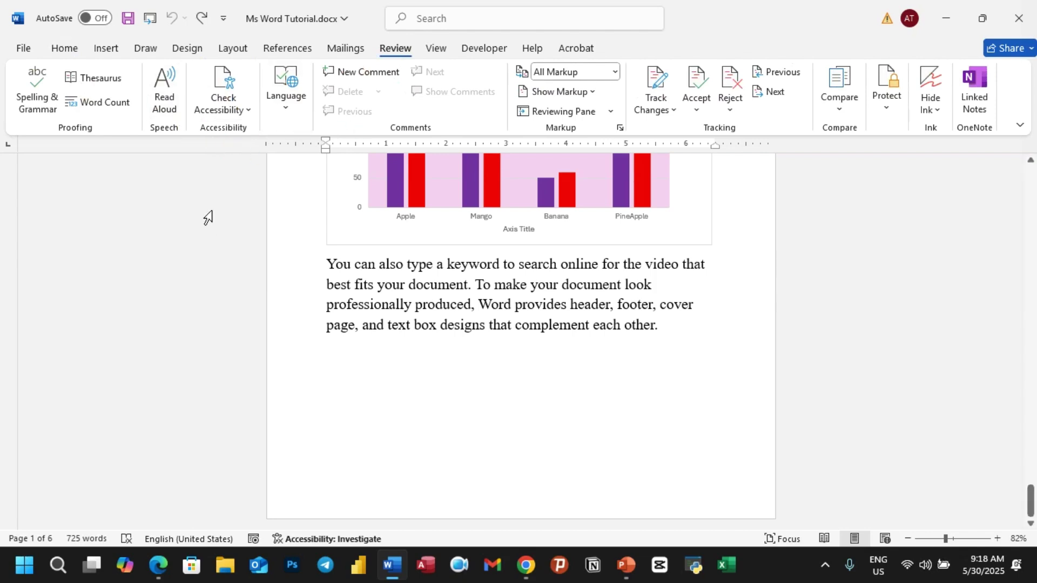
click(38, 106)
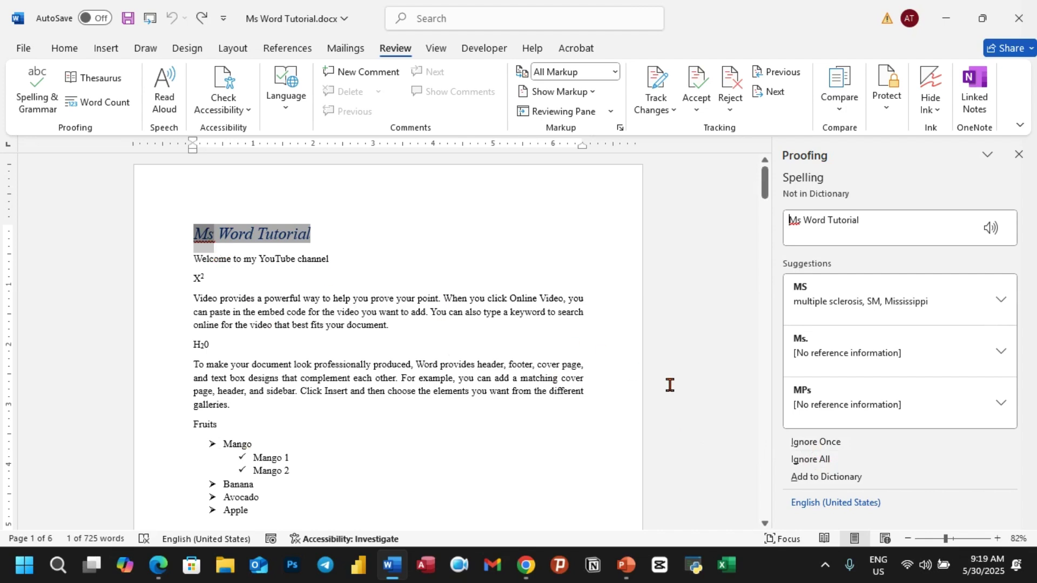
click(810, 443)
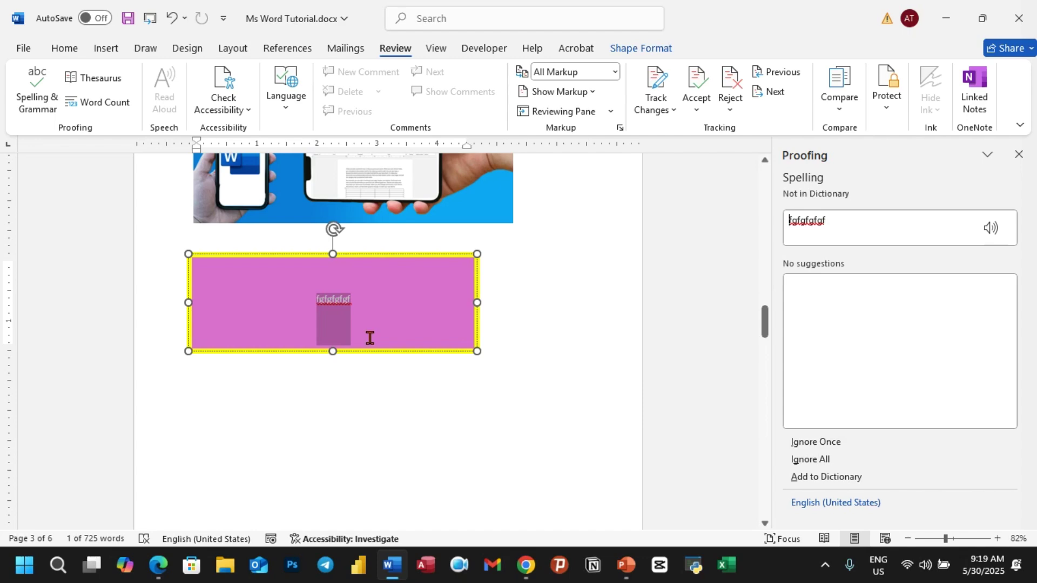
click(1019, 155)
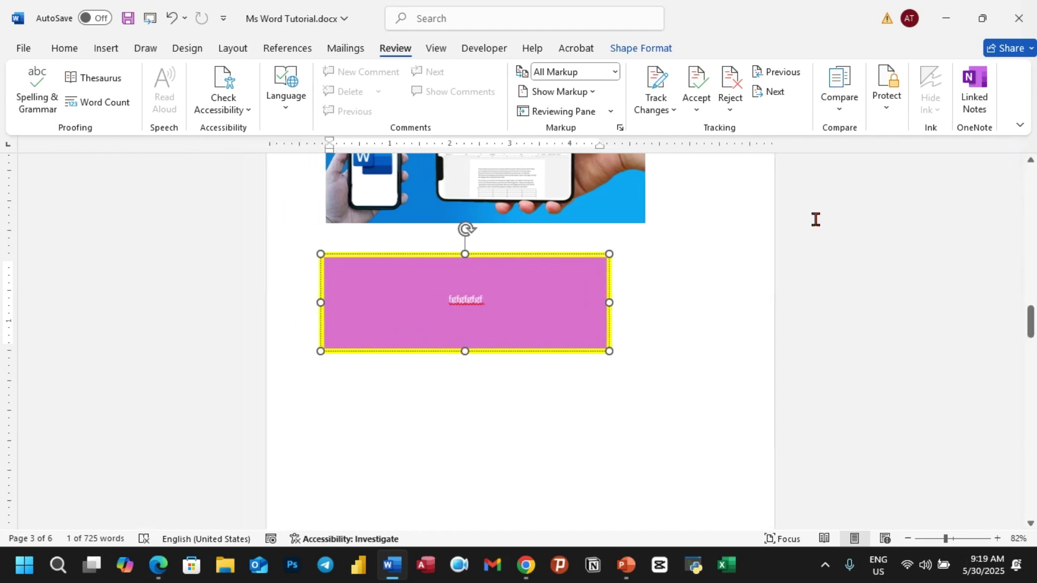
Misspell Banana in the Fruits list as "Bananaa" and view the spelling suggestions for it.
scroll(500, 310, up, 15)
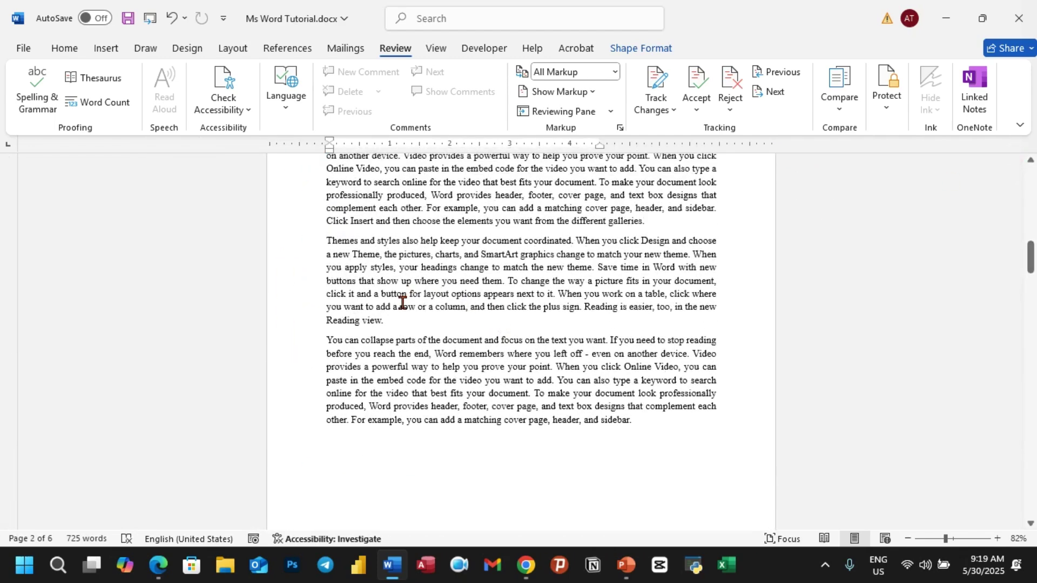
scroll(402, 302, up, 5)
ctrl+scroll(403, 303, up, 4)
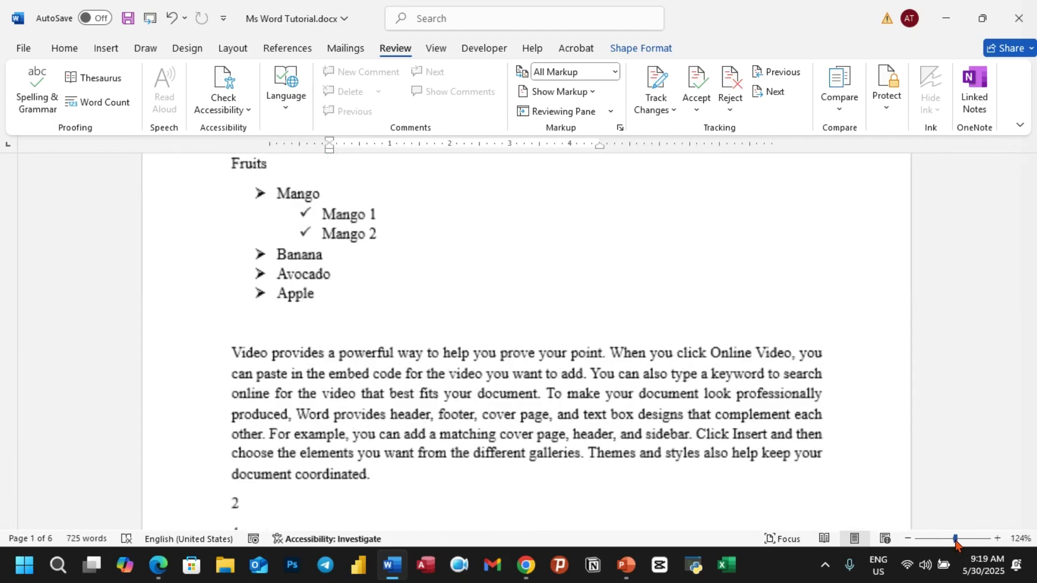
click(323, 260)
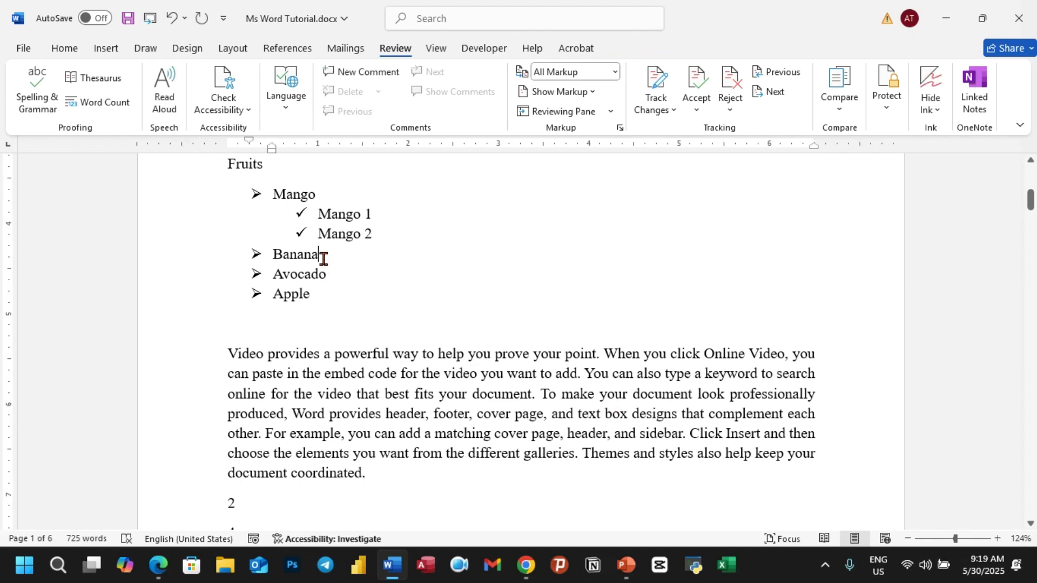
text(a)
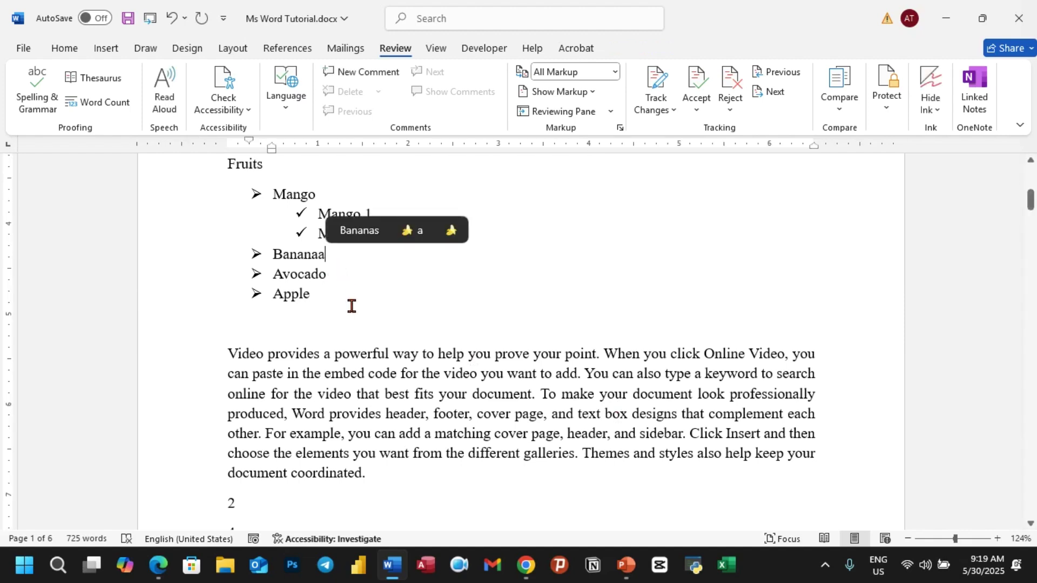
click(358, 319)
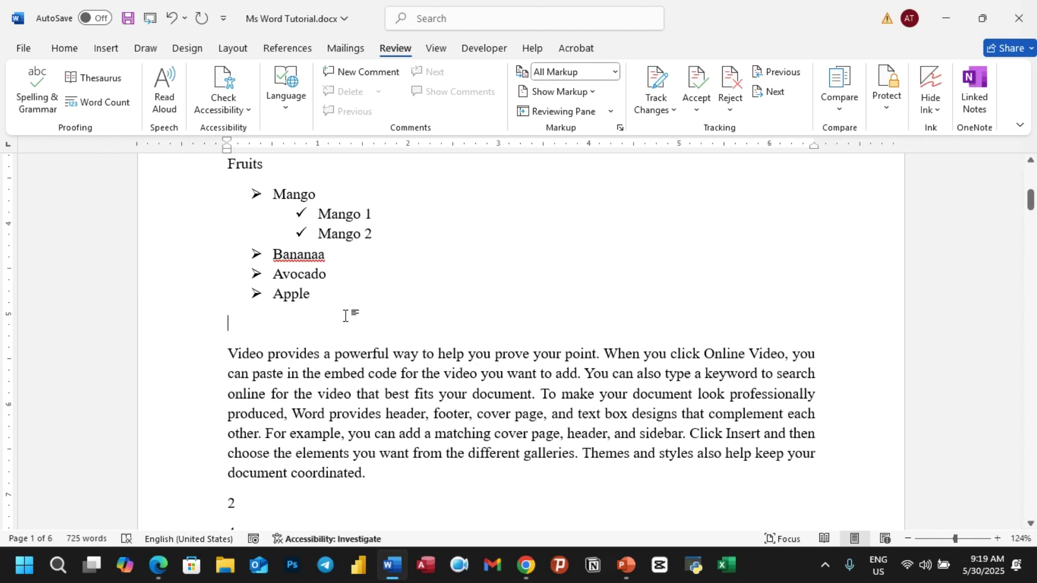
right_click(311, 259)
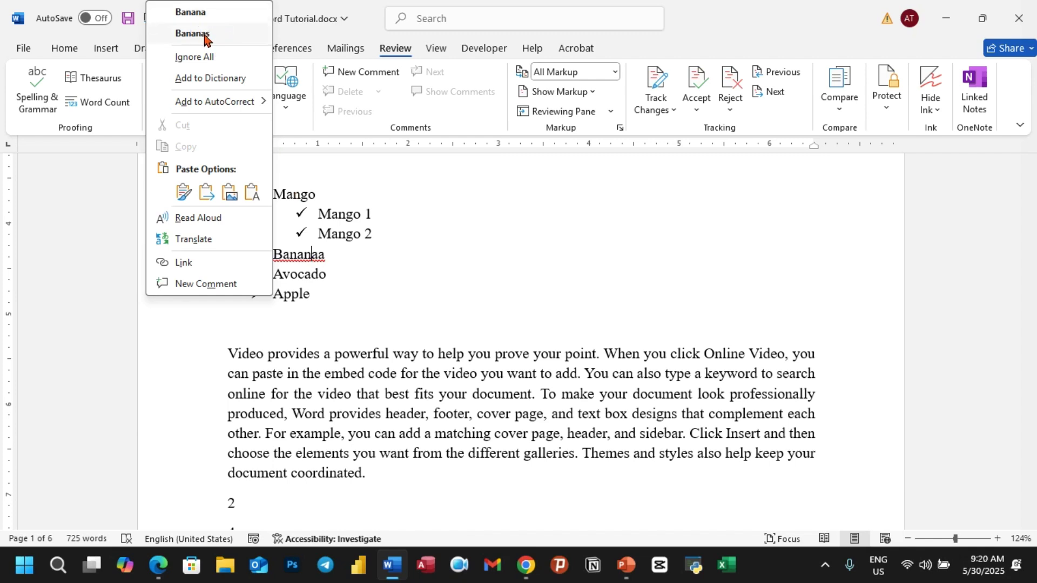
click(378, 283)
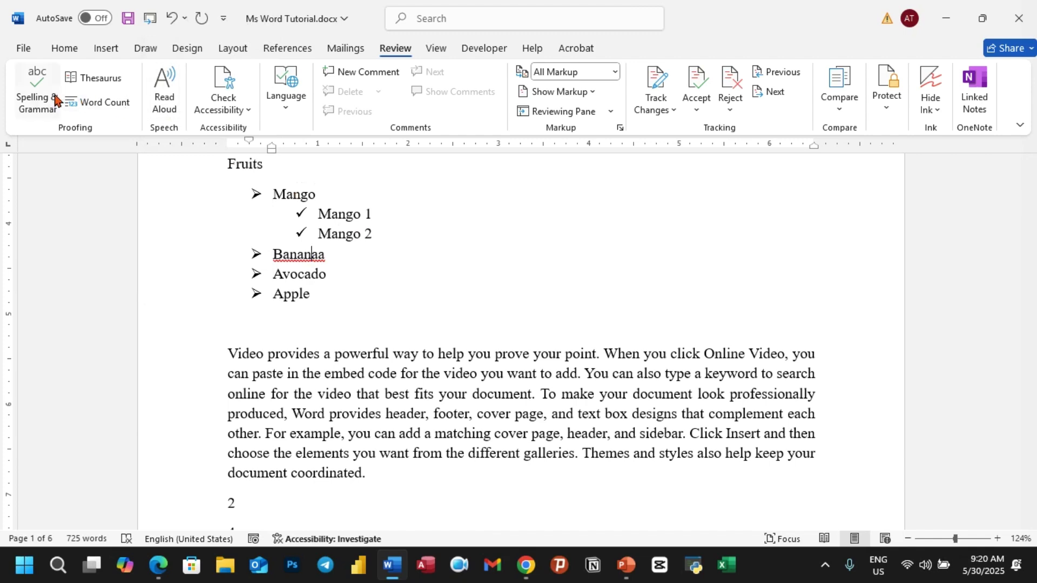
Misspell the top-level Mango item in the Fruits list as "Mangoe".
click(320, 201)
text(e)
click(367, 291)
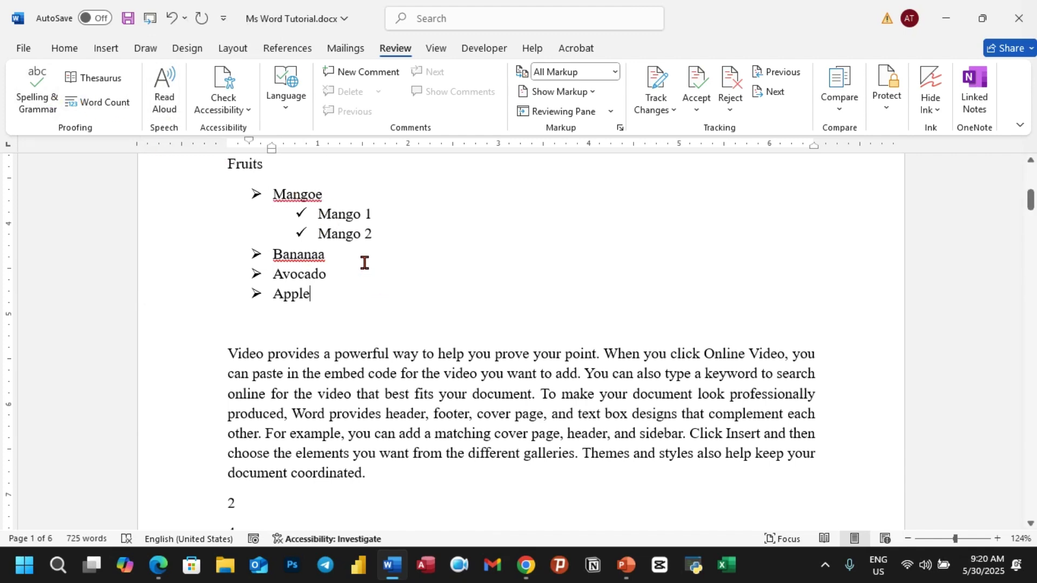
Start the spelling and grammar check and have the flagged word "Mangoe" read aloud.
click(37, 98)
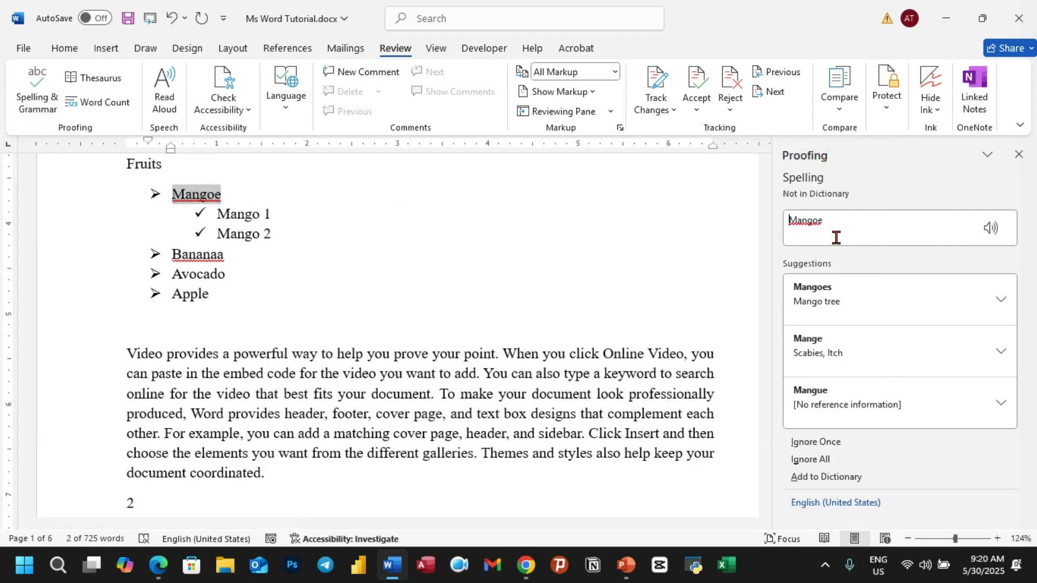
click(992, 233)
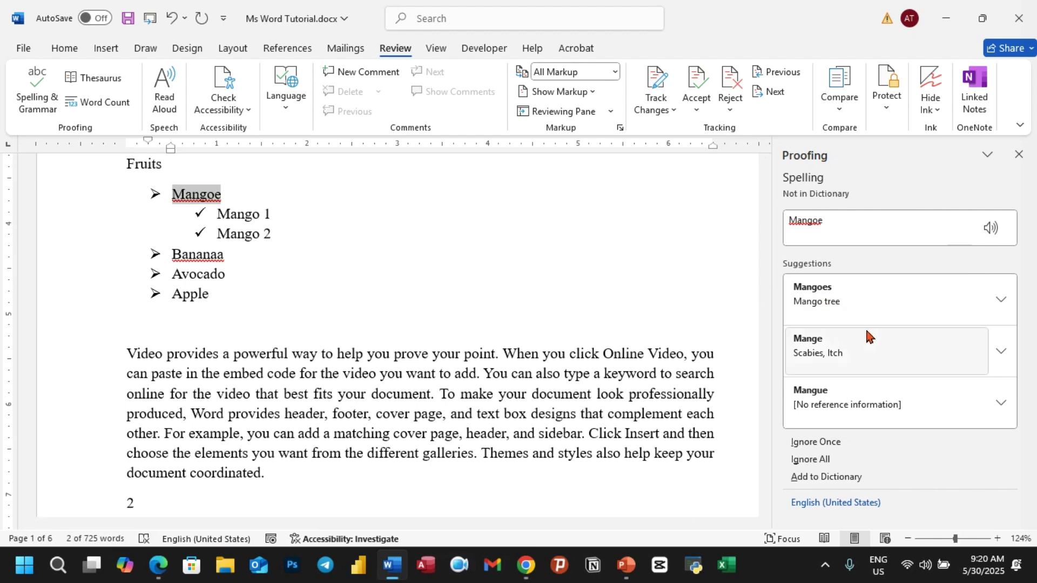
click(890, 319)
Correct "Mangoe" to "Mango" directly in the Fruits list.
click(224, 254)
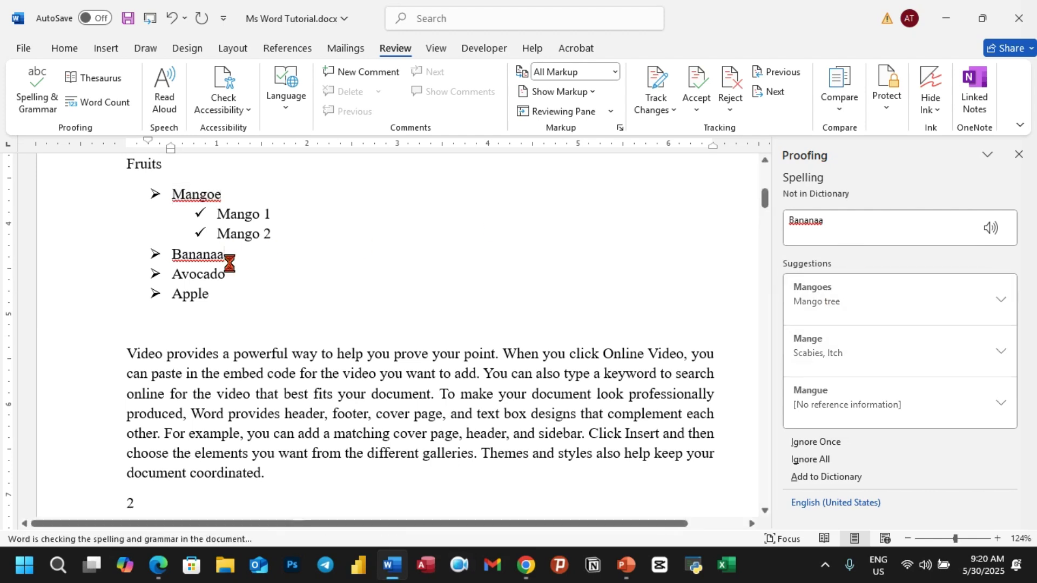
click(224, 199)
key(BackSpace)
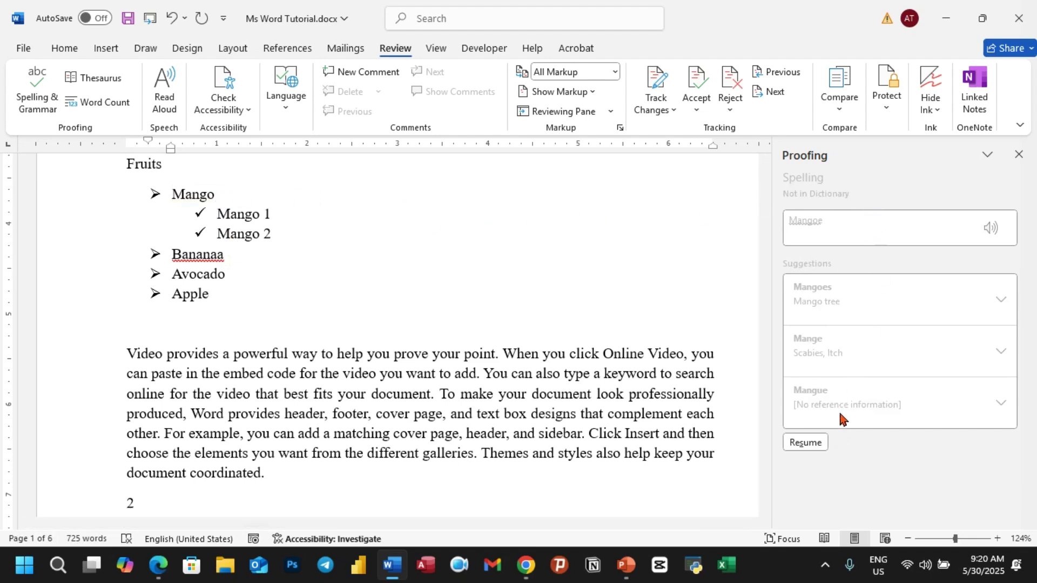
Resume the spelling check and replace "Bananaa" with the suggested "Banana".
click(821, 443)
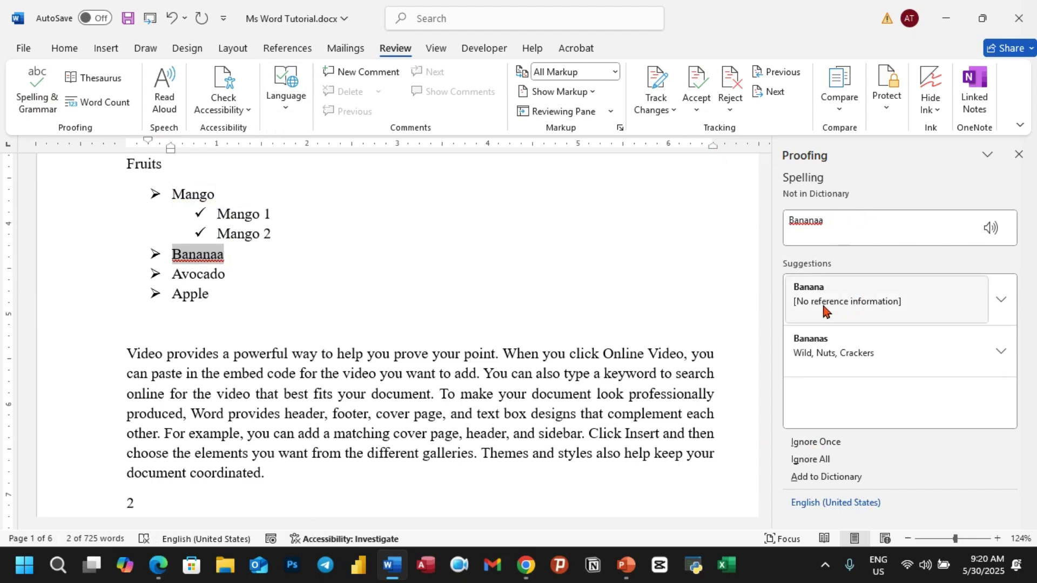
click(1001, 300)
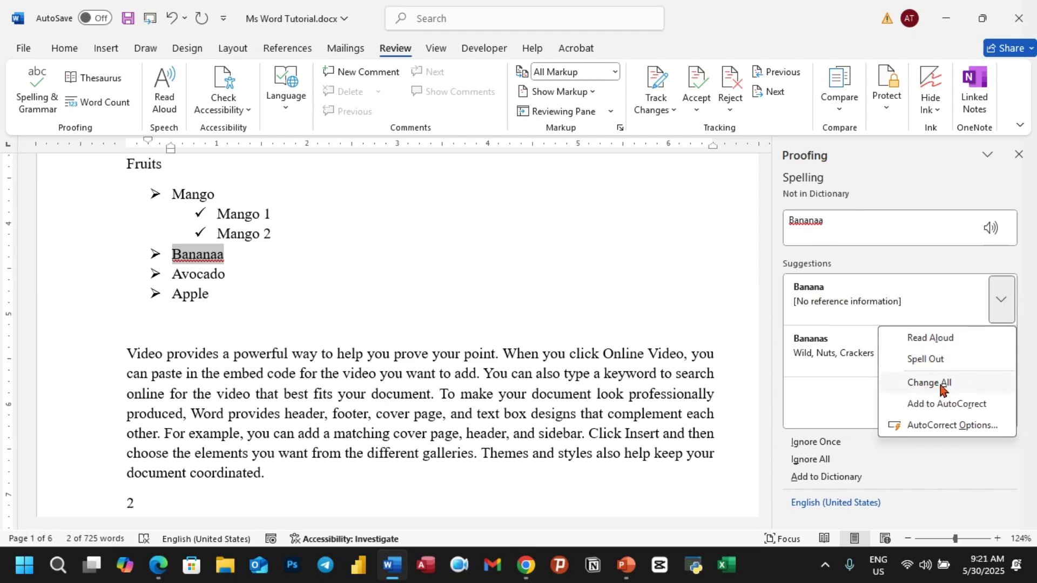
click(848, 297)
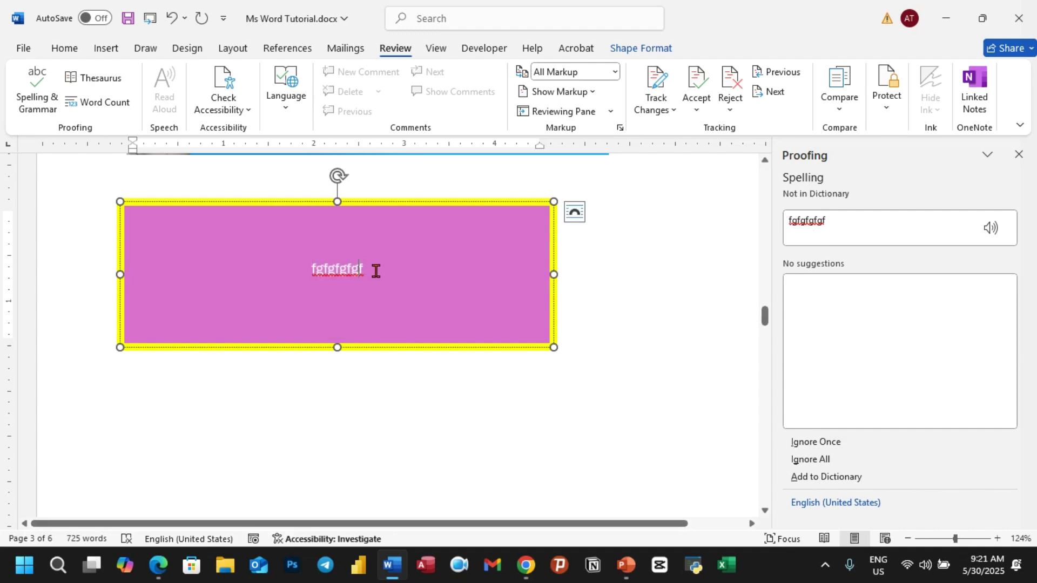
Replace the text in the pink shape with "Rectangle" followed by a line break, and rerun the spelling and grammar check to completion.
drag(375, 271, 308, 270)
text(Re)
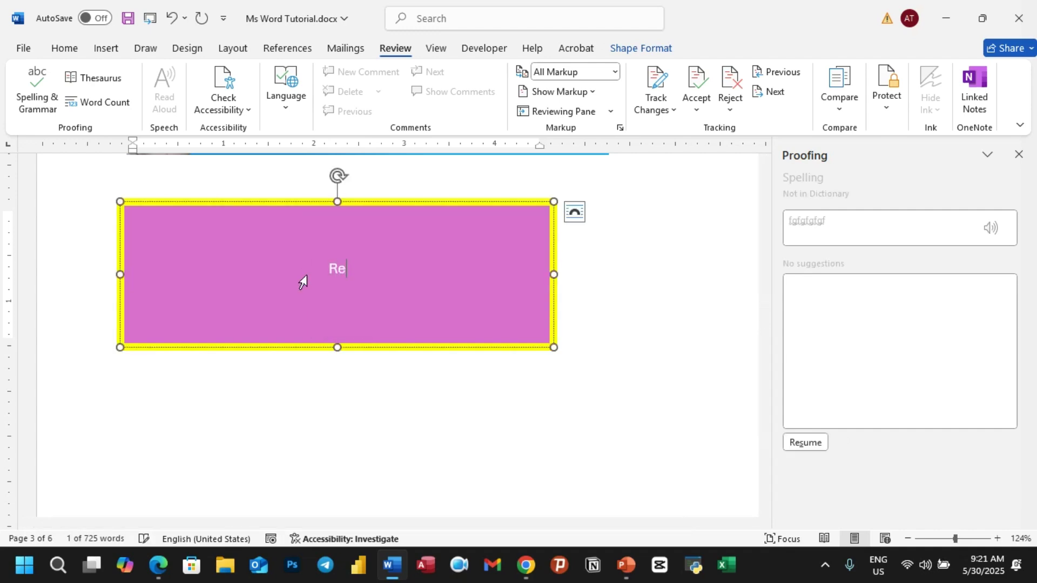
text(ctangle)
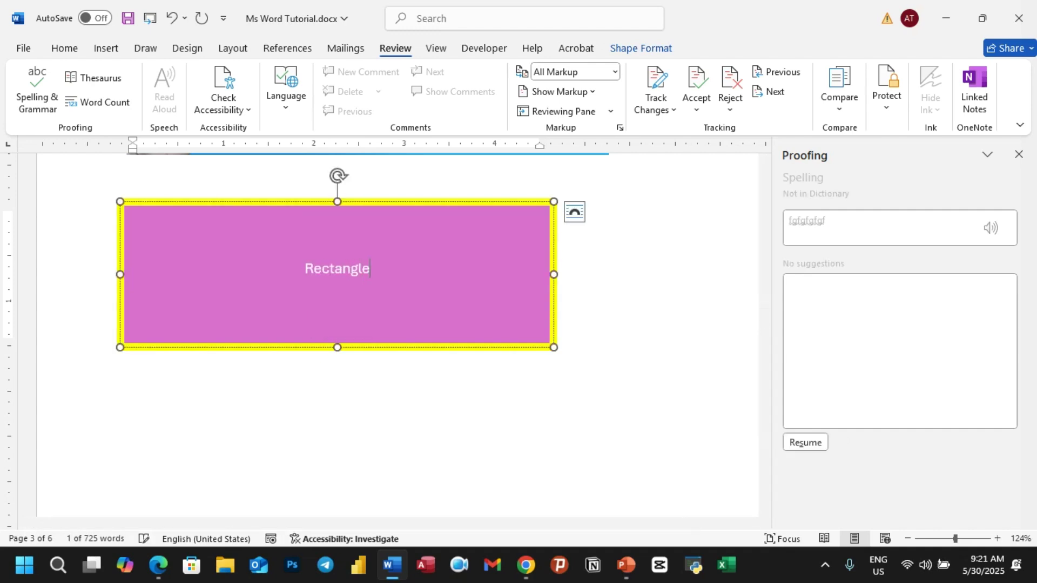
key(Return)
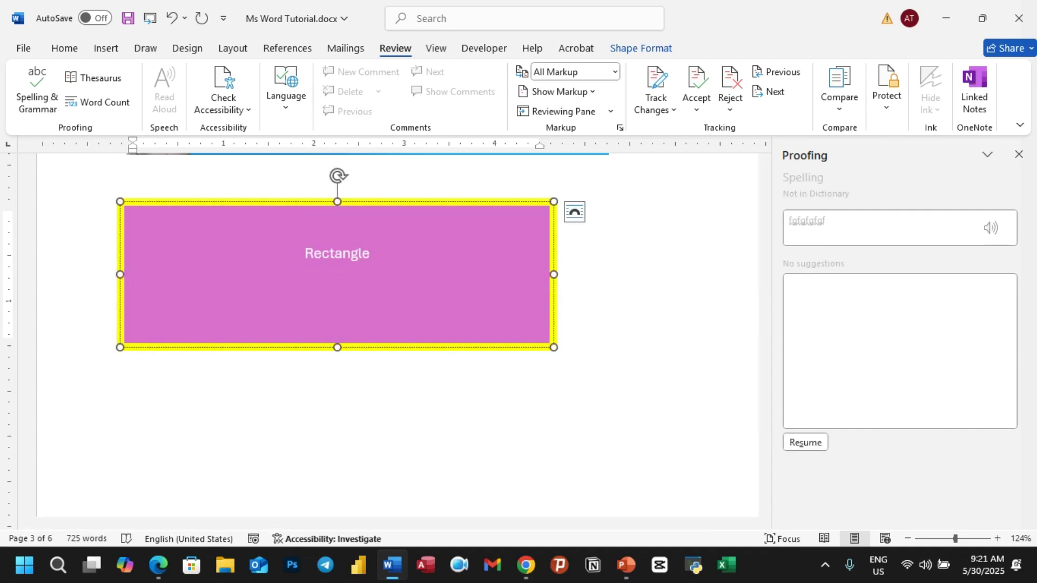
click(38, 97)
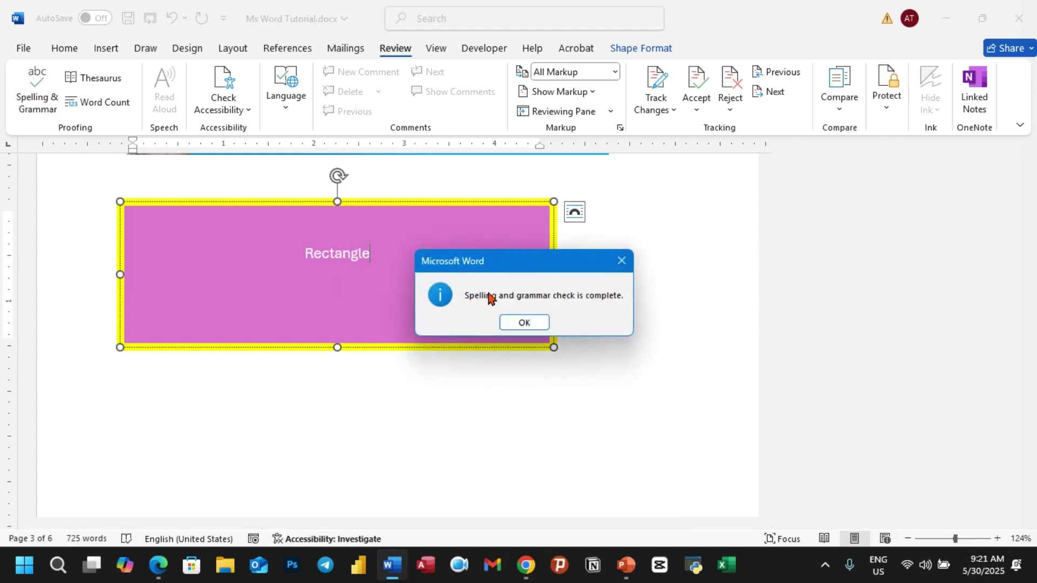
click(515, 322)
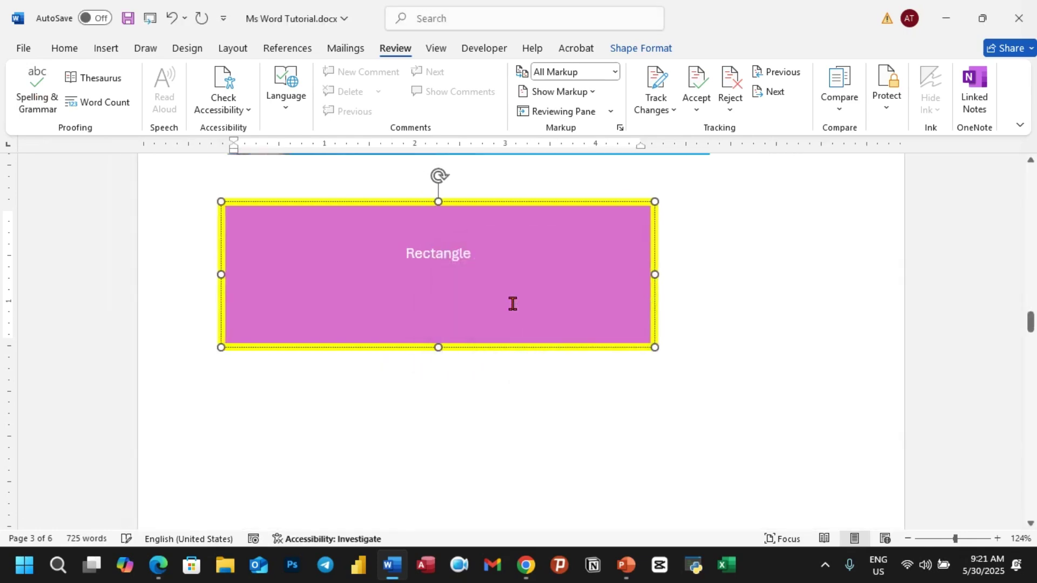
Add the line "What are your name" below the last paragraph on page 2, followed by paragraph breaks.
scroll(489, 196, up, 10)
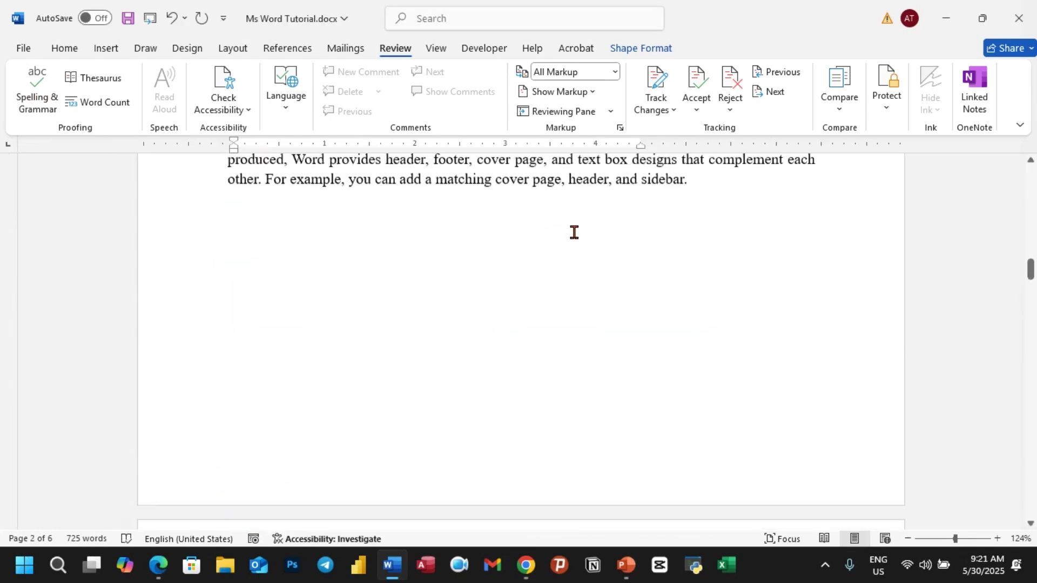
scroll(404, 319, up, 5)
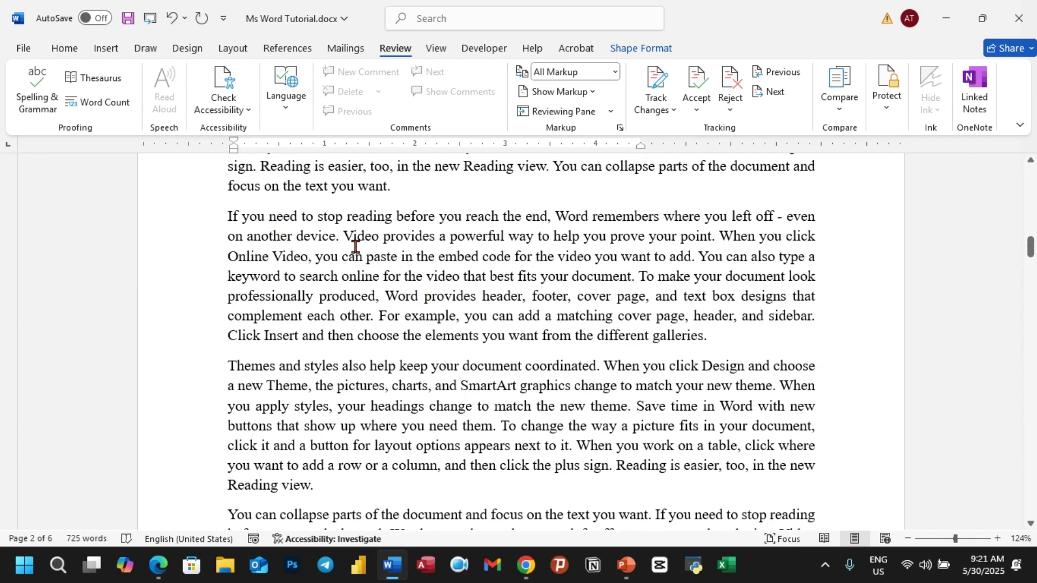
scroll(378, 244, up, 3)
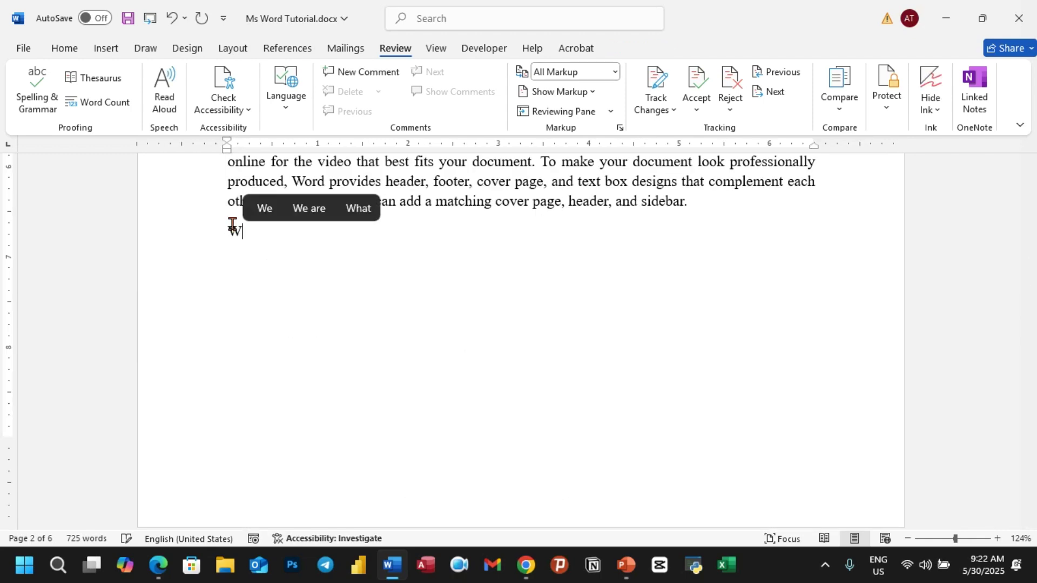
text(hat )
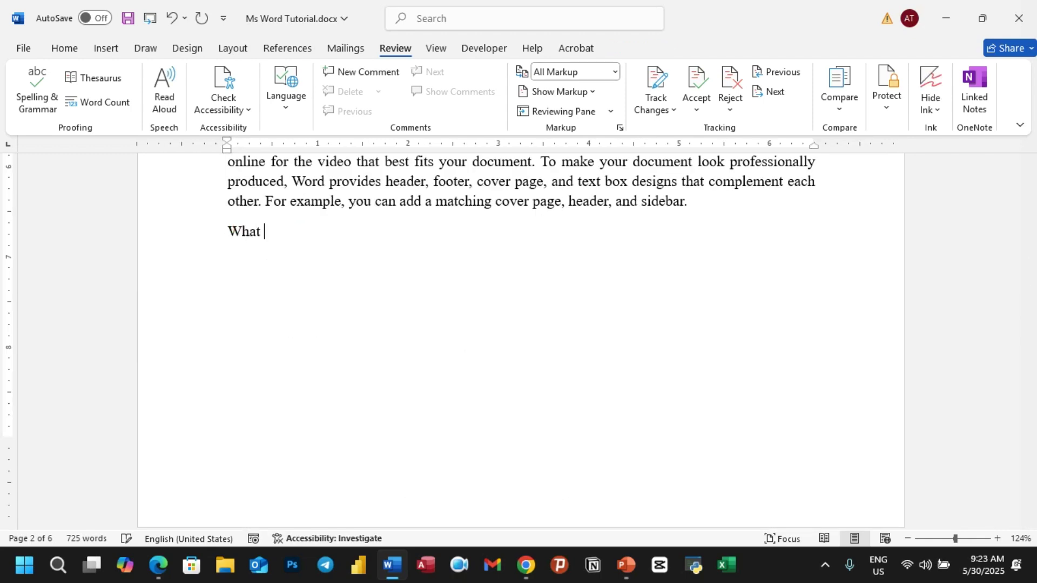
text(are your name)
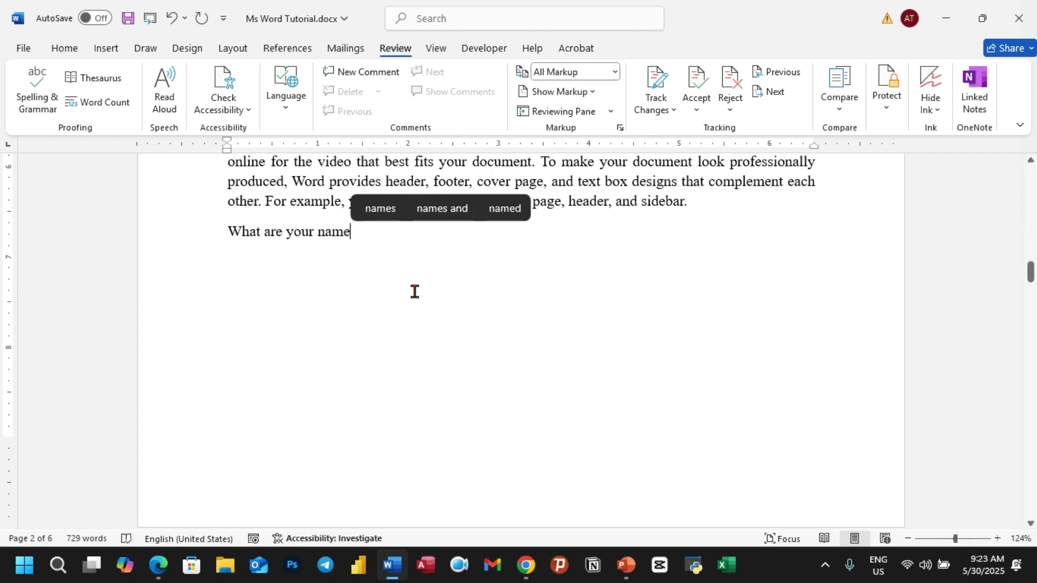
key(Return)
key(Return)
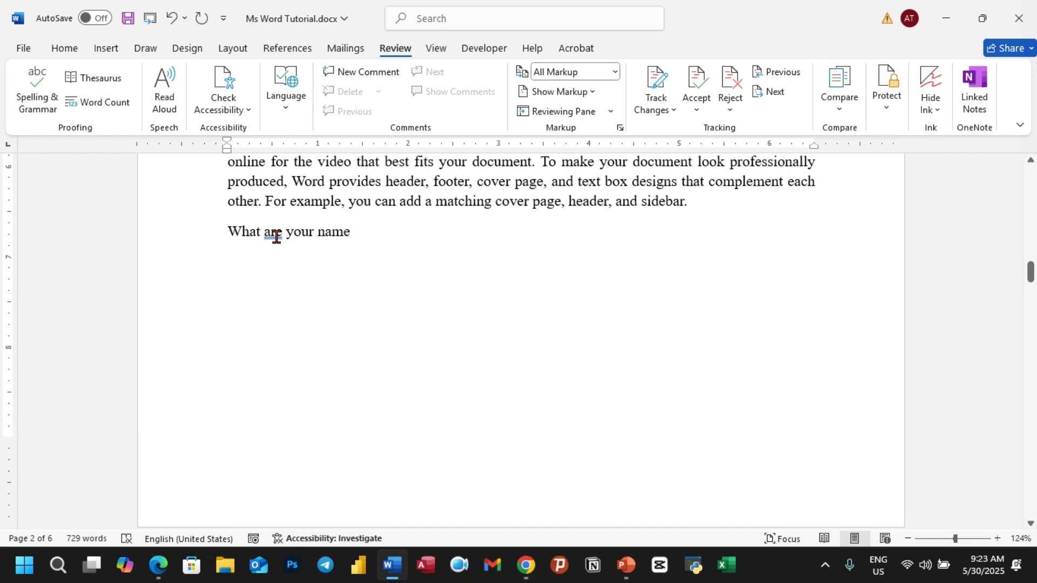
Examine the correction options for "are" and for a deliberately misspelled "namee", and restore the word "name".
right_click(276, 235)
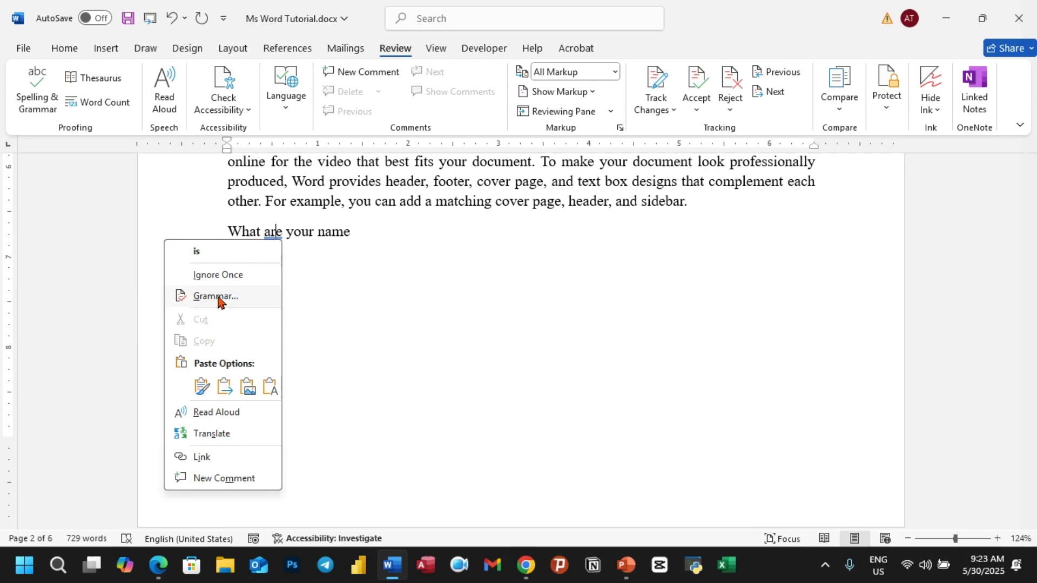
key(Escape)
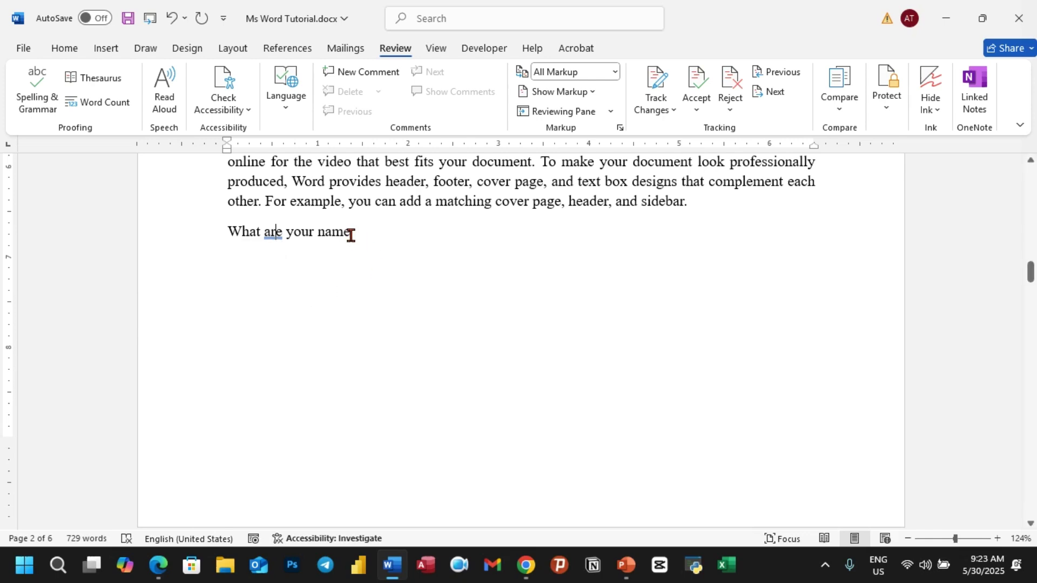
click(359, 241)
text(e)
right_click(344, 233)
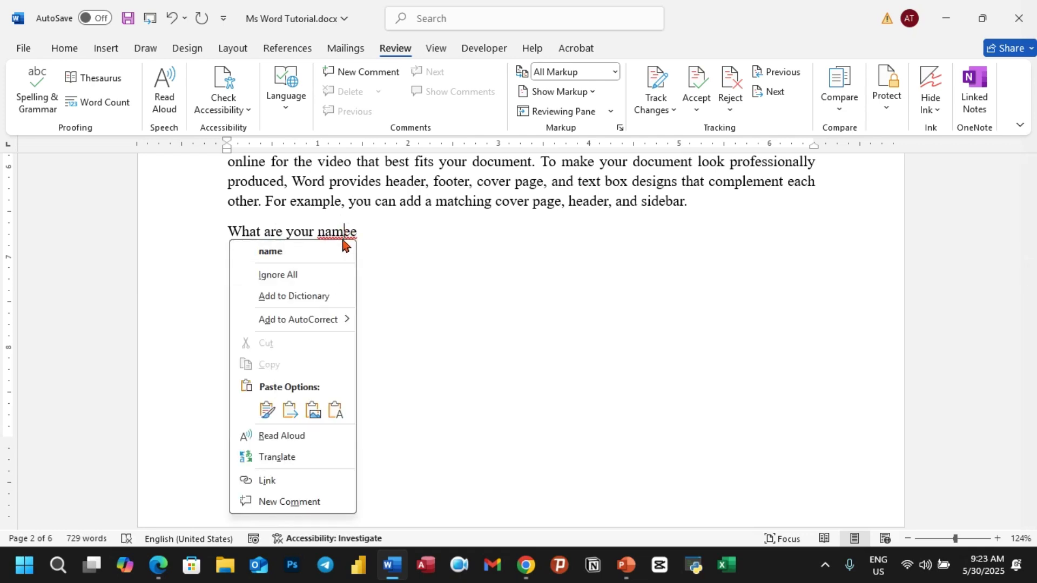
click(378, 247)
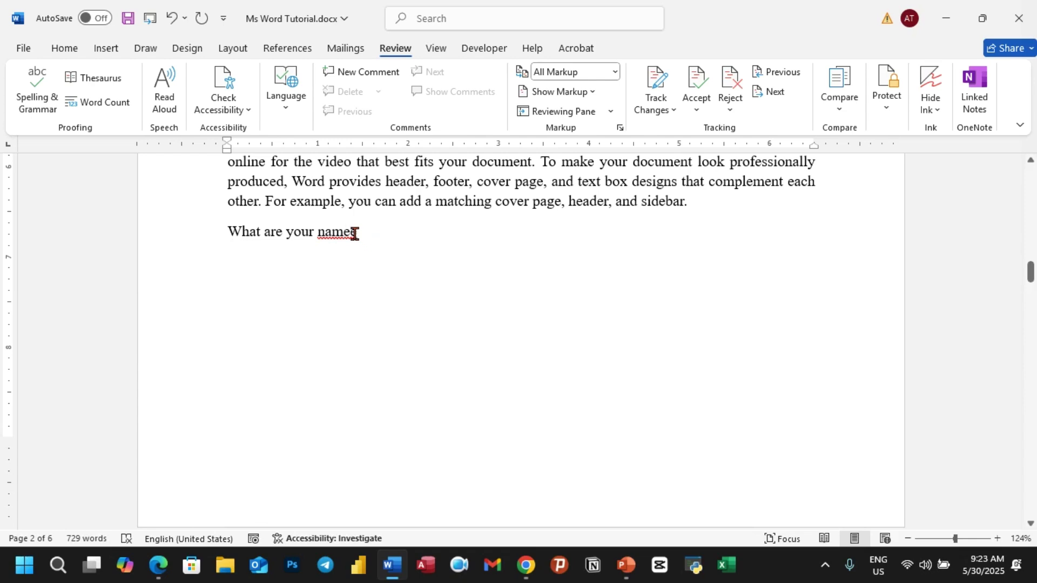
key(BackSpace)
right_click(274, 235)
click(385, 261)
Run the spelling and grammar check and replace "are" with the suggested "is" in the new sentence.
click(33, 90)
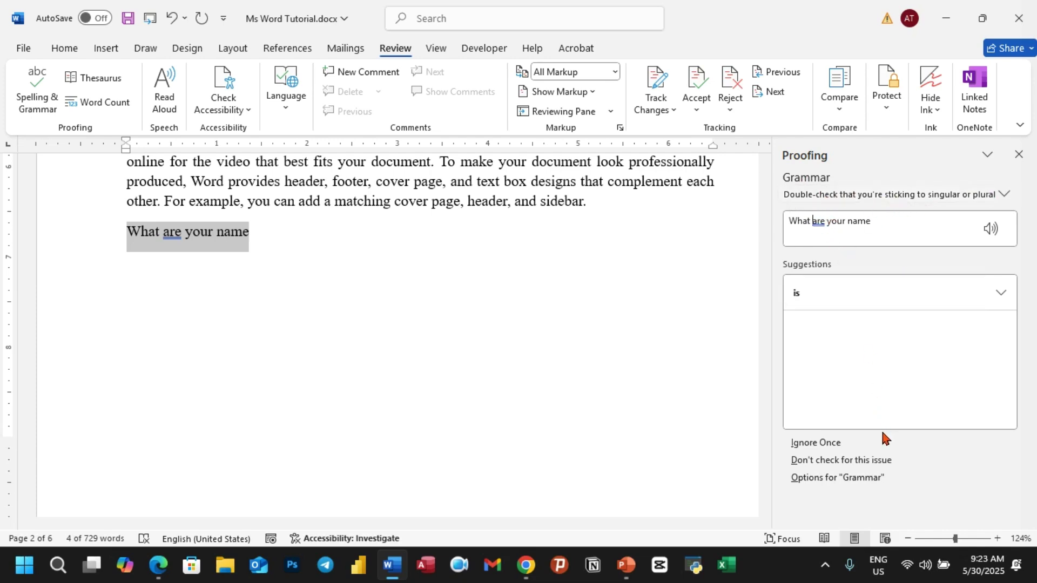
click(827, 297)
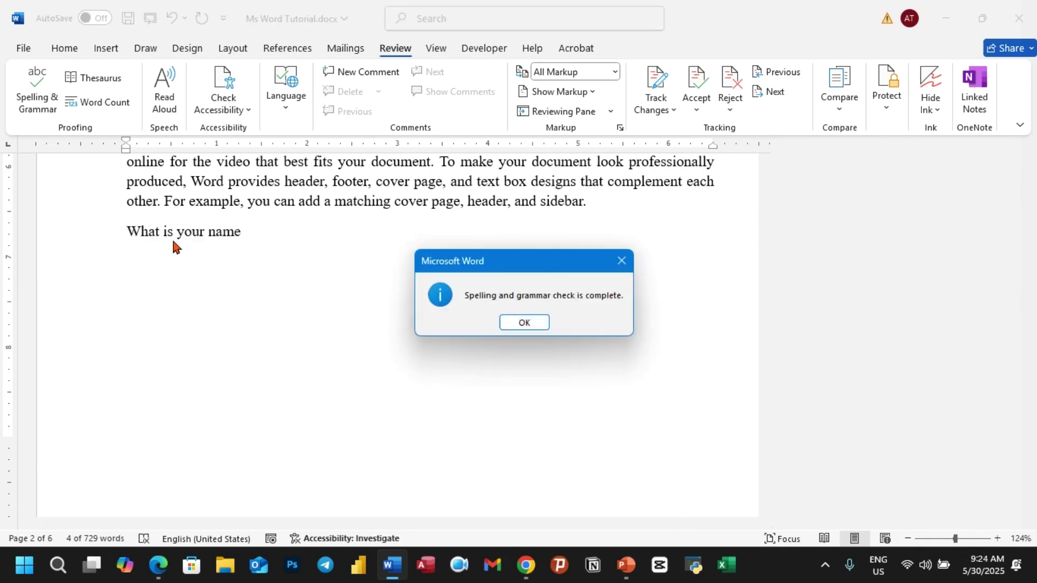
click(520, 326)
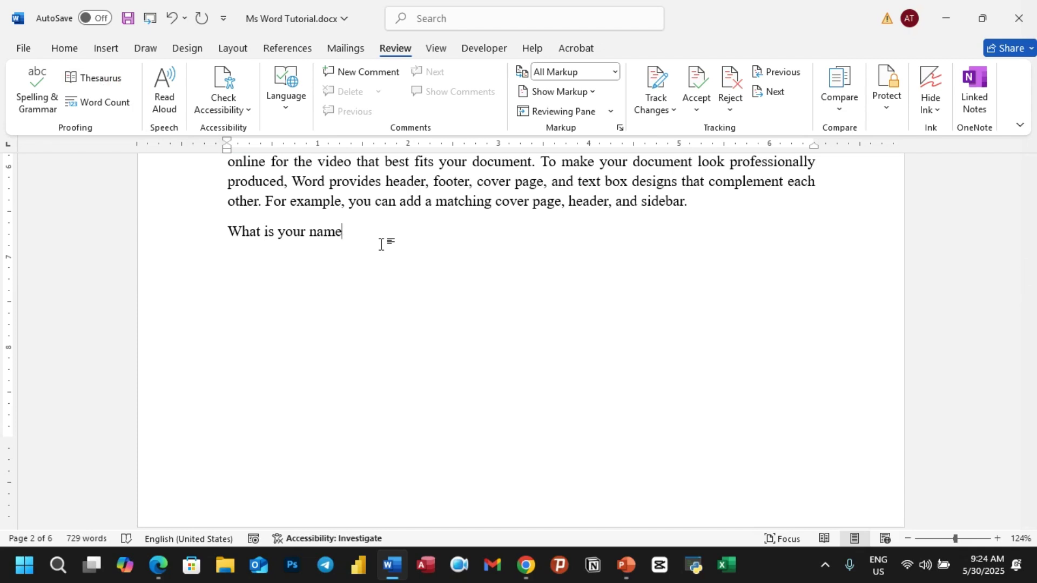
Add the word "Amazing" on a new line below "What is your name".
key(Return)
text(Ama)
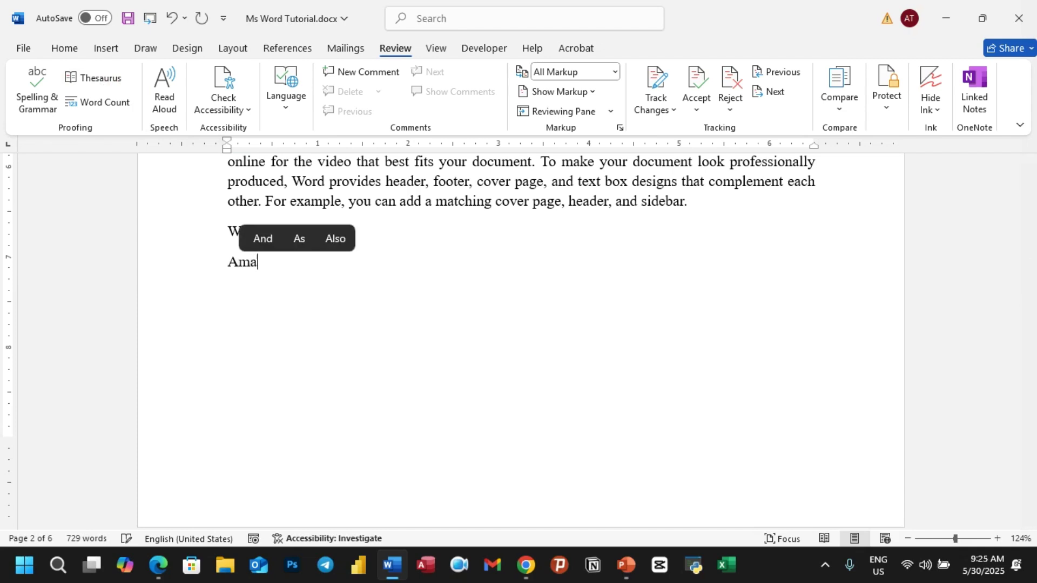
text(zing)
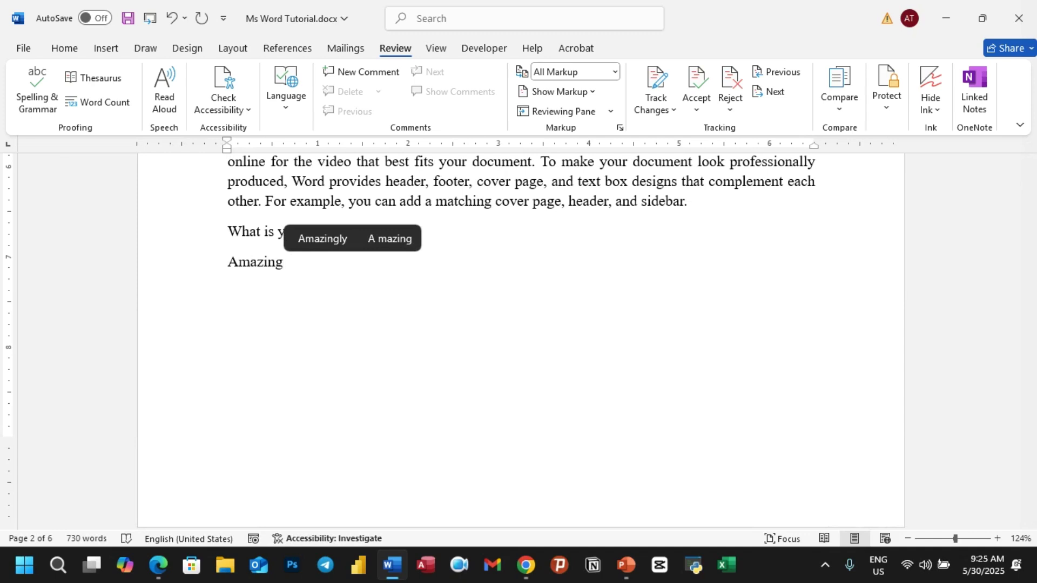
key(Return)
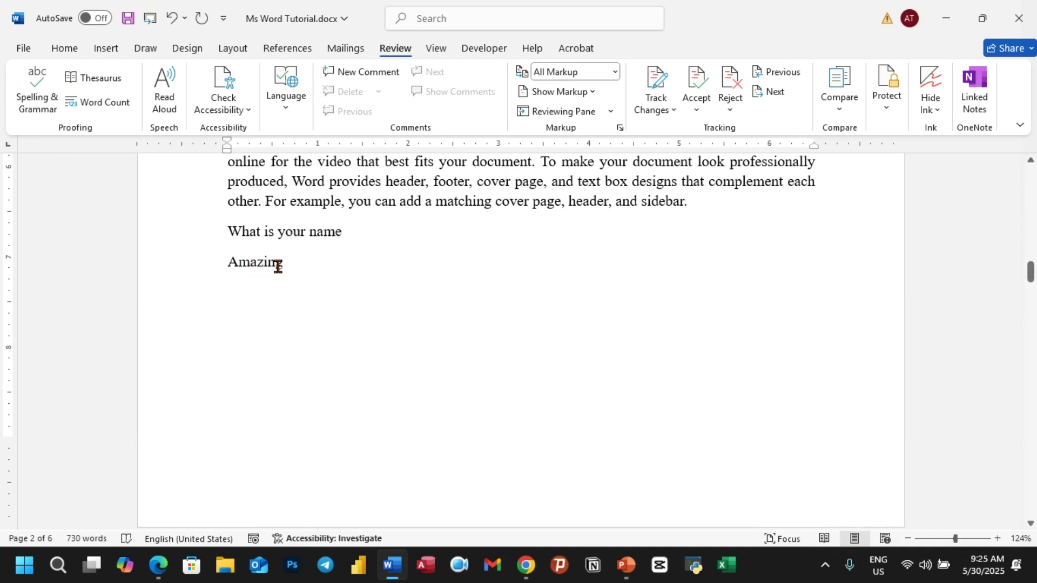
Look up "Amazing" in the Thesaurus and replace it with the synonym "Marvelous".
click(226, 265)
drag(251, 266, 299, 266)
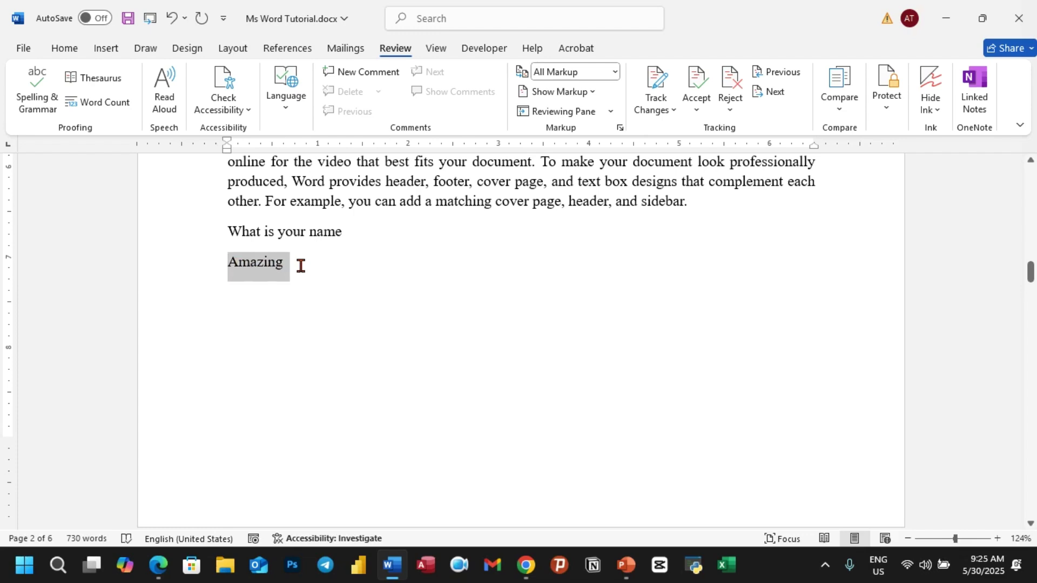
click(103, 81)
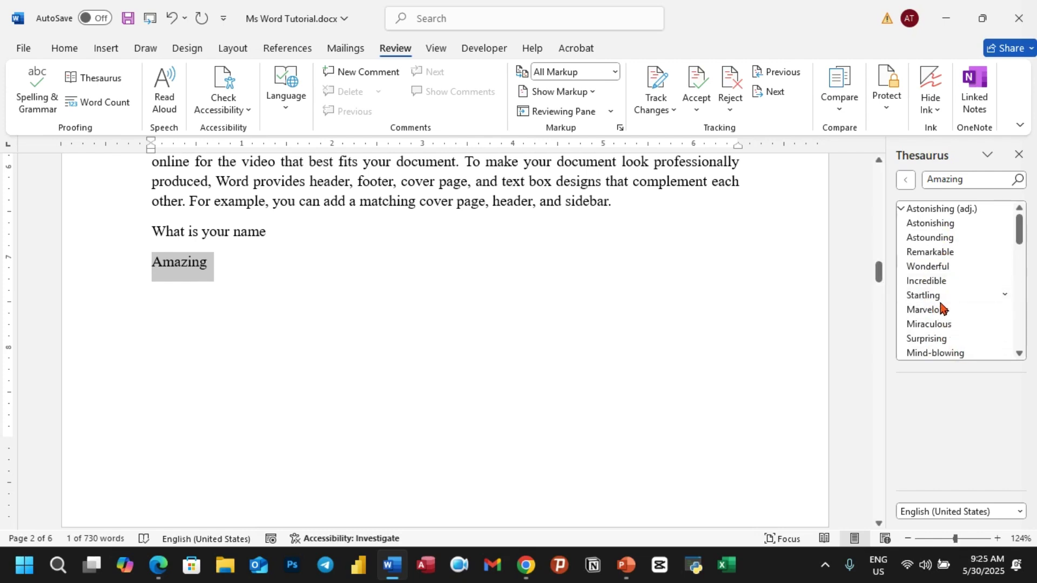
click(1006, 310)
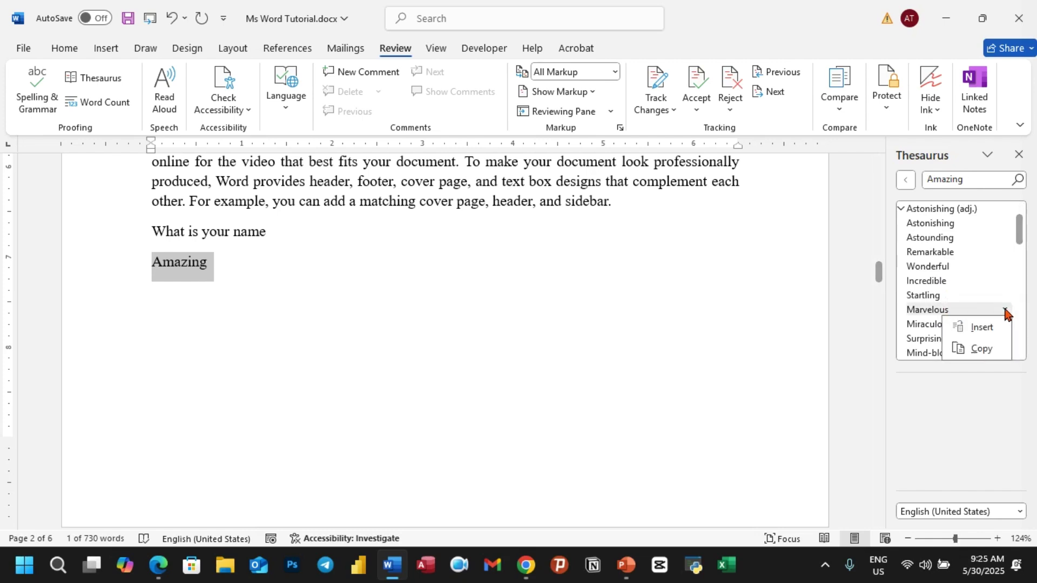
click(983, 328)
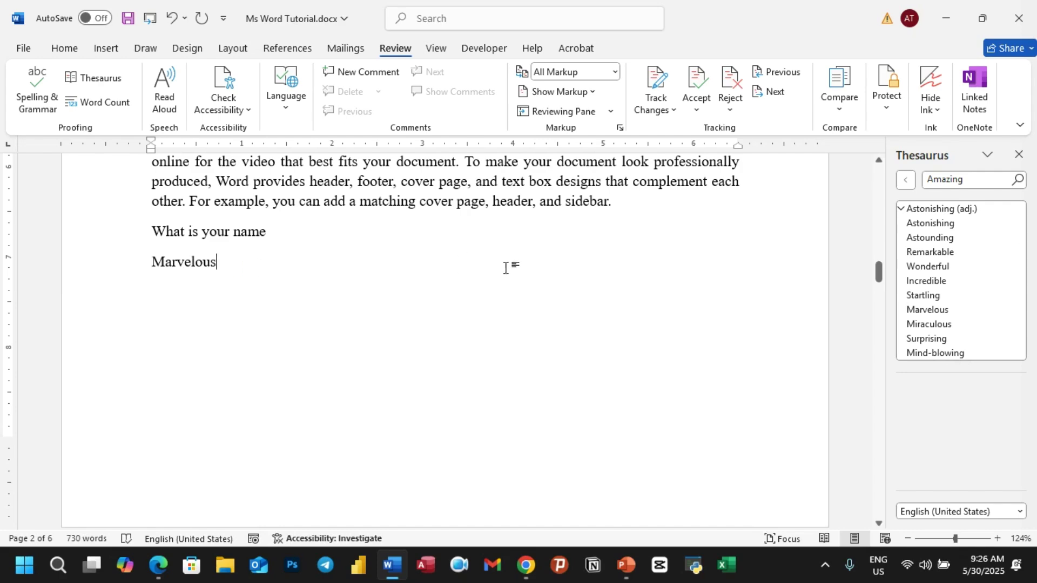
Look up synonyms for "stop" from the paragraph beginning "You can collapse parts" in the Thesaurus.
scroll(479, 275, up, 2)
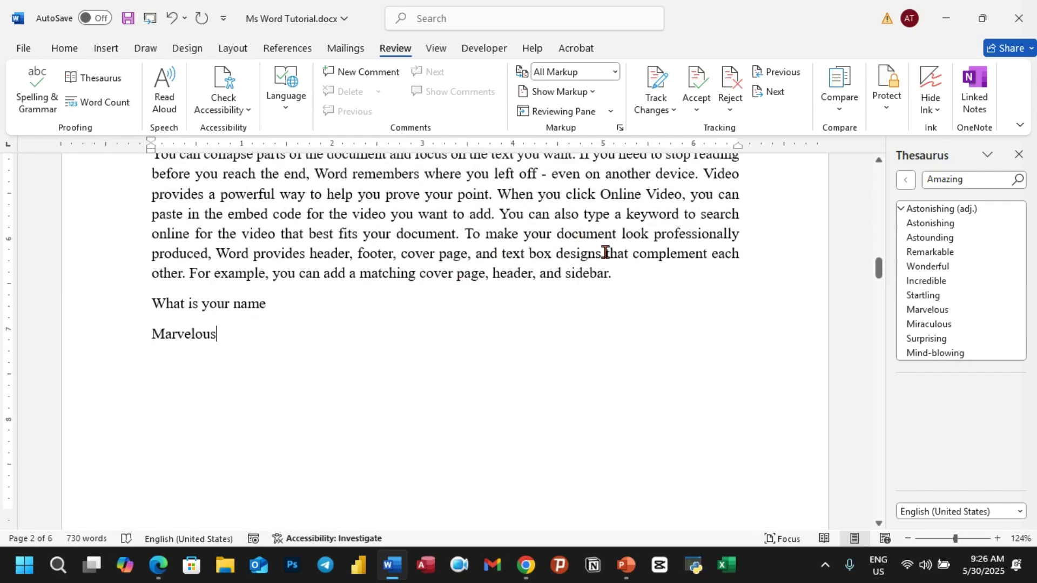
scroll(683, 294, up, 2)
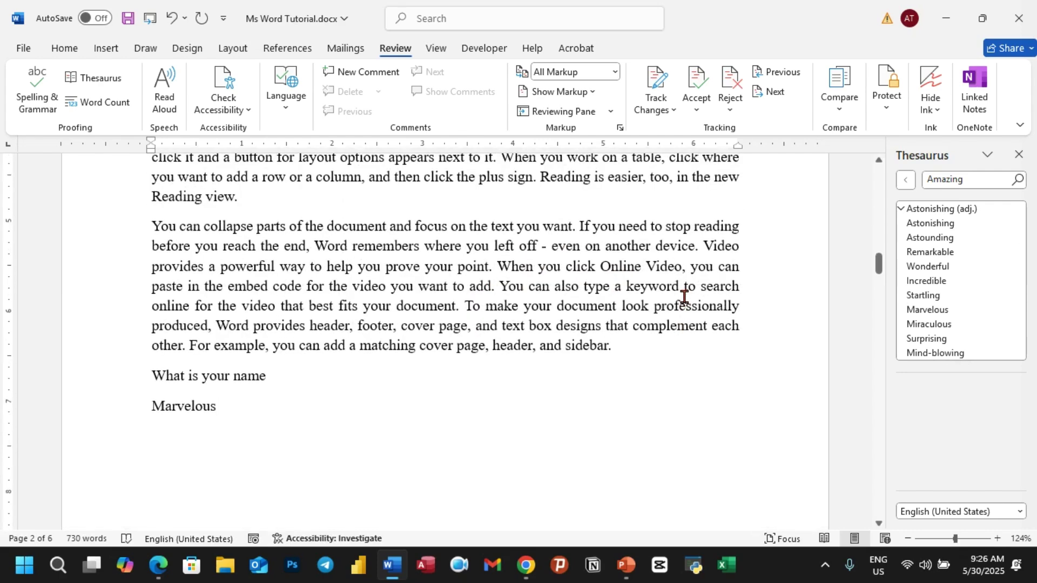
scroll(685, 320, up, 2)
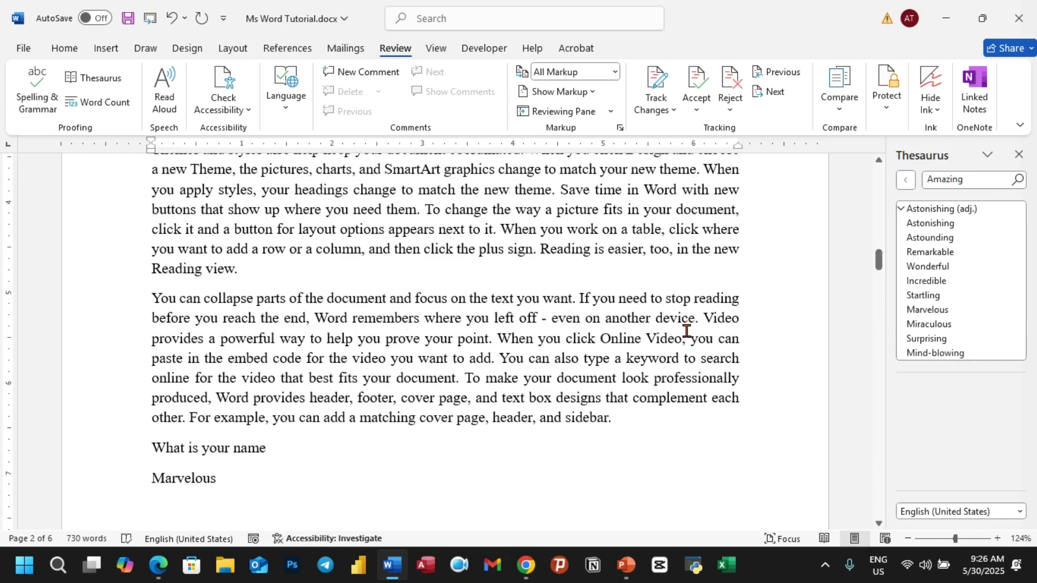
drag(690, 298, 668, 300)
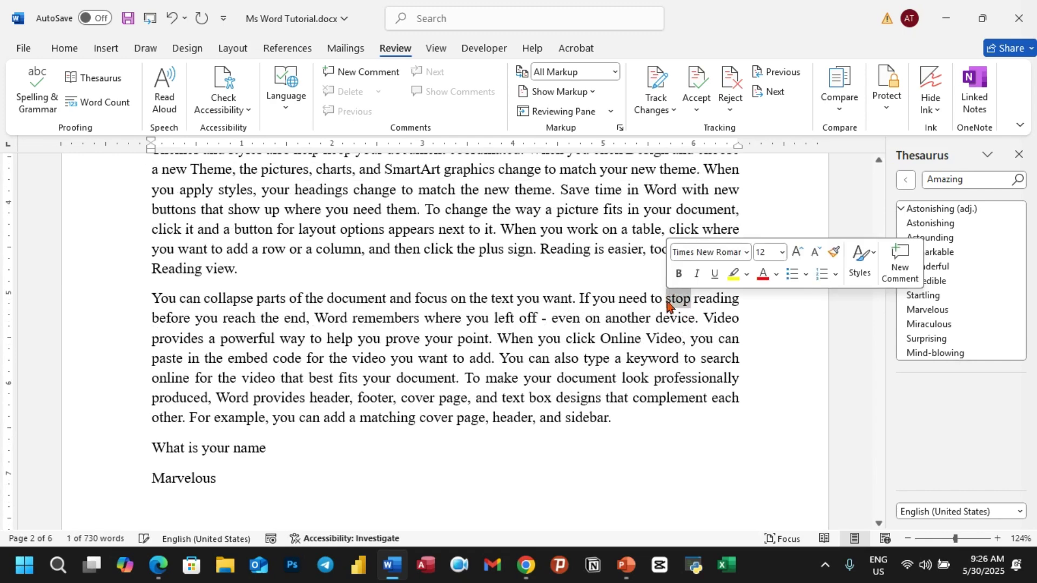
click(113, 81)
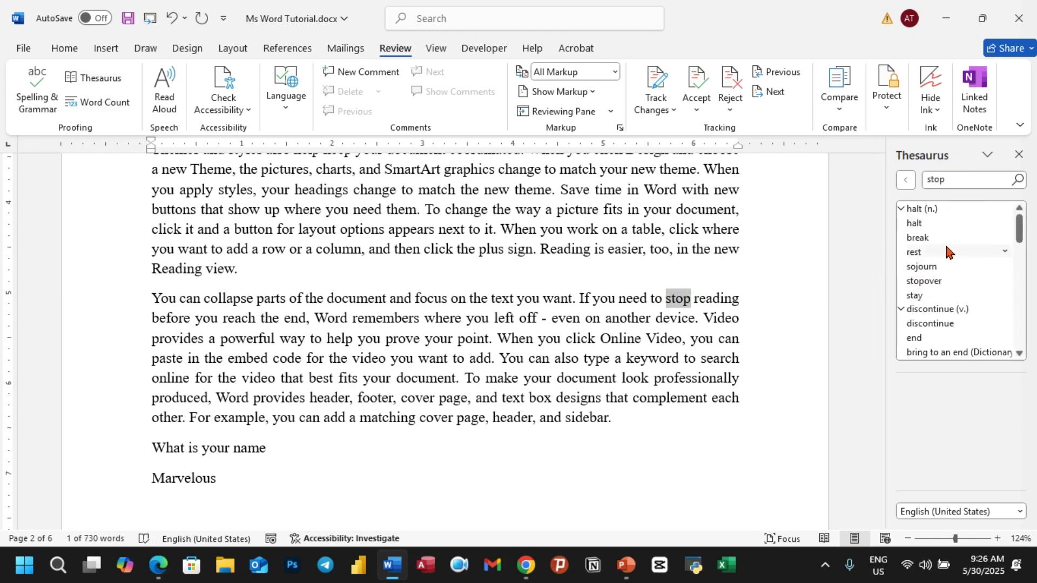
scroll(944, 261, down, 2)
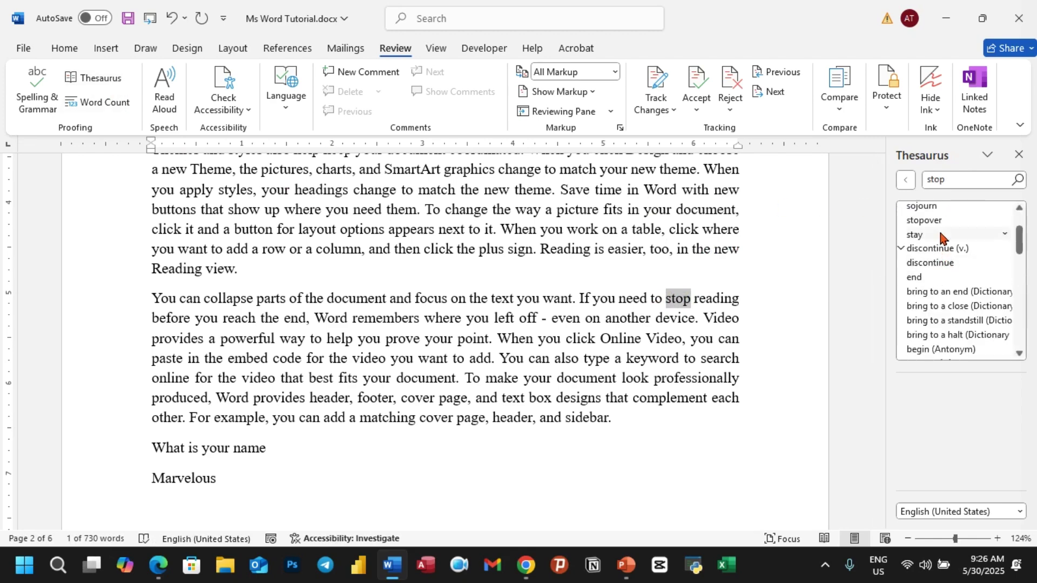
scroll(637, 240, up, 1)
Look up synonyms for "change" from the "Themes and styles" paragraph, and close the Thesaurus.
click(535, 251)
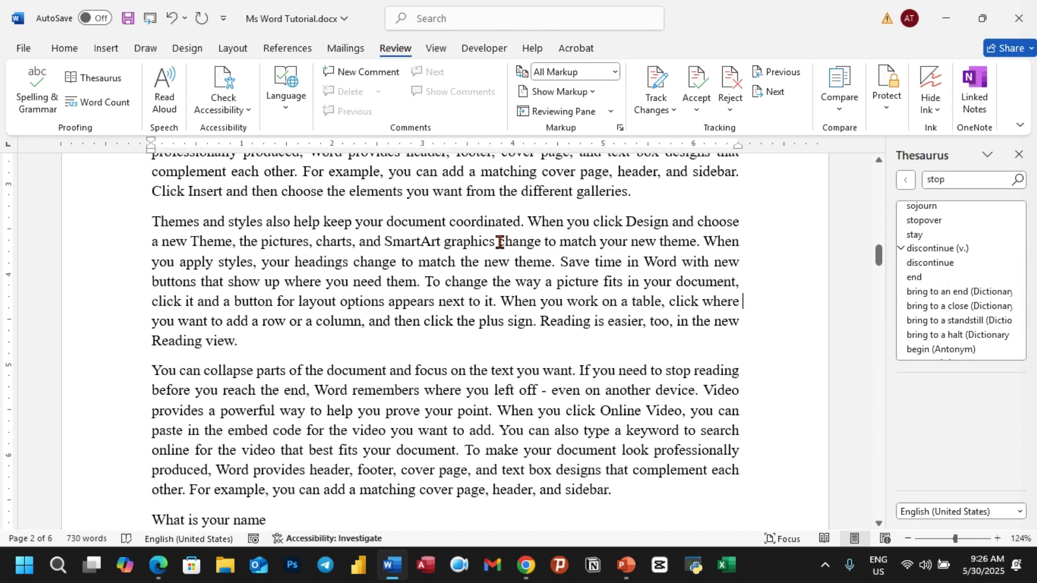
drag(500, 241, 543, 241)
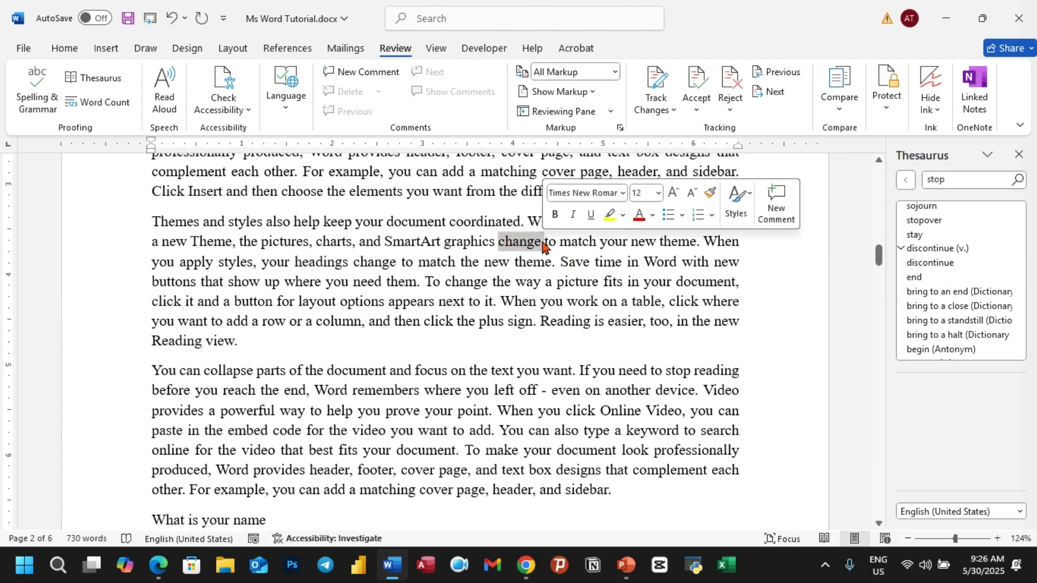
click(101, 80)
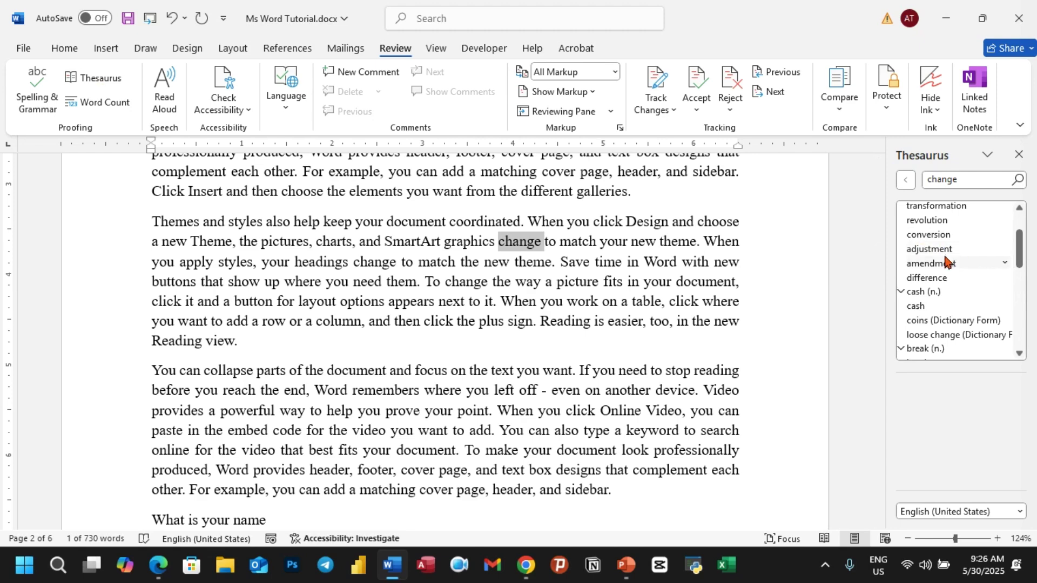
scroll(947, 263, down, 3)
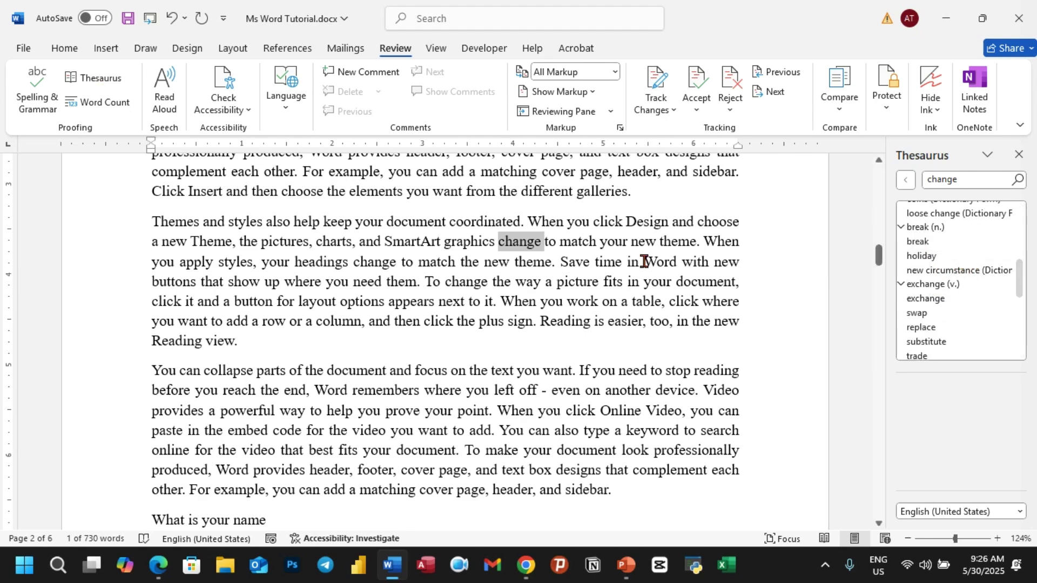
scroll(644, 262, up, 10)
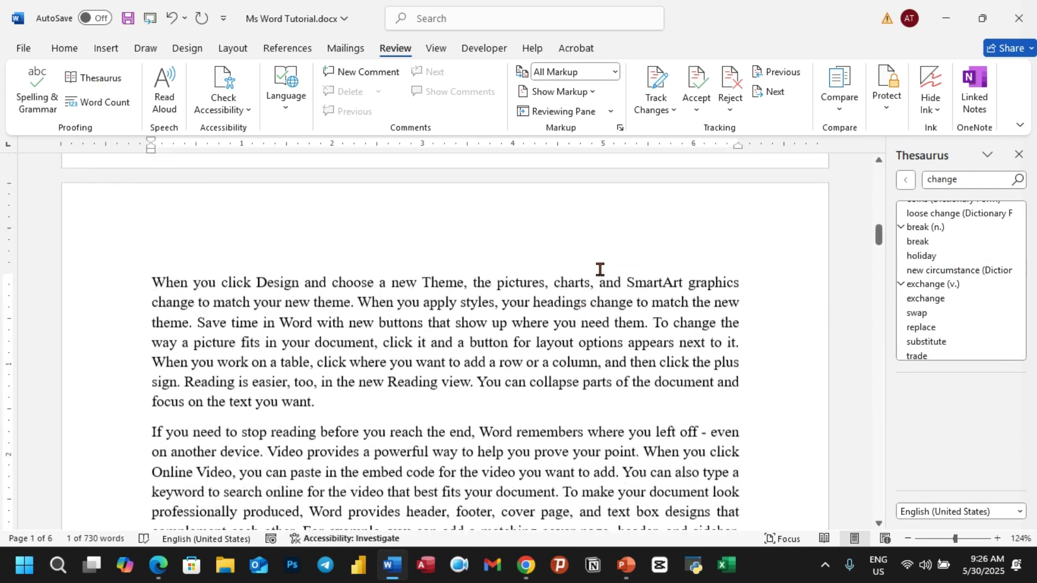
click(1019, 155)
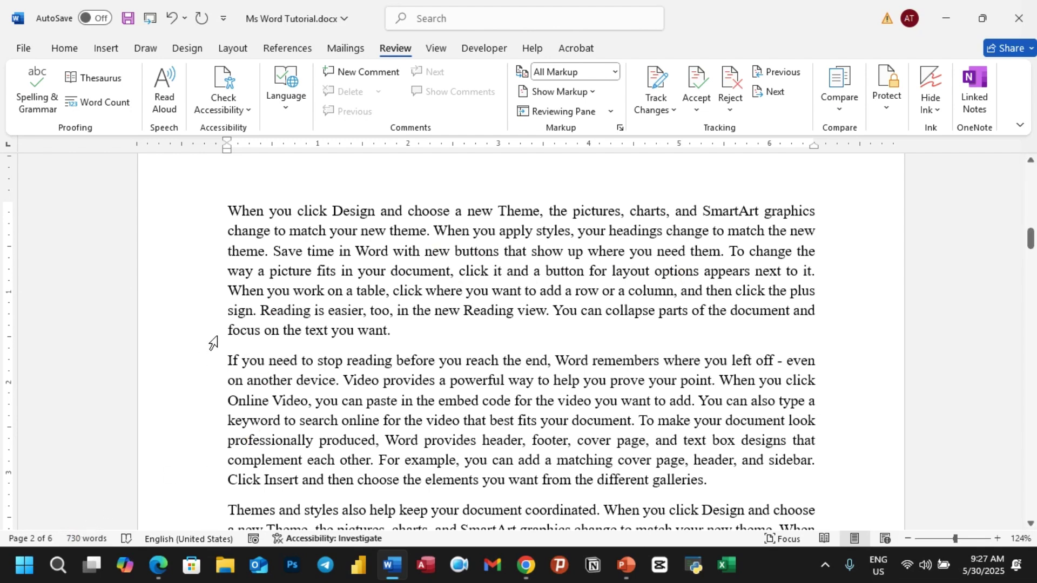
Check the document's word count statistics.
click(108, 103)
Have the paragraph beginning "When you click Design" on page 2 read aloud, stopping and restarting the reading once before ending it.
scroll(488, 289, up, 3)
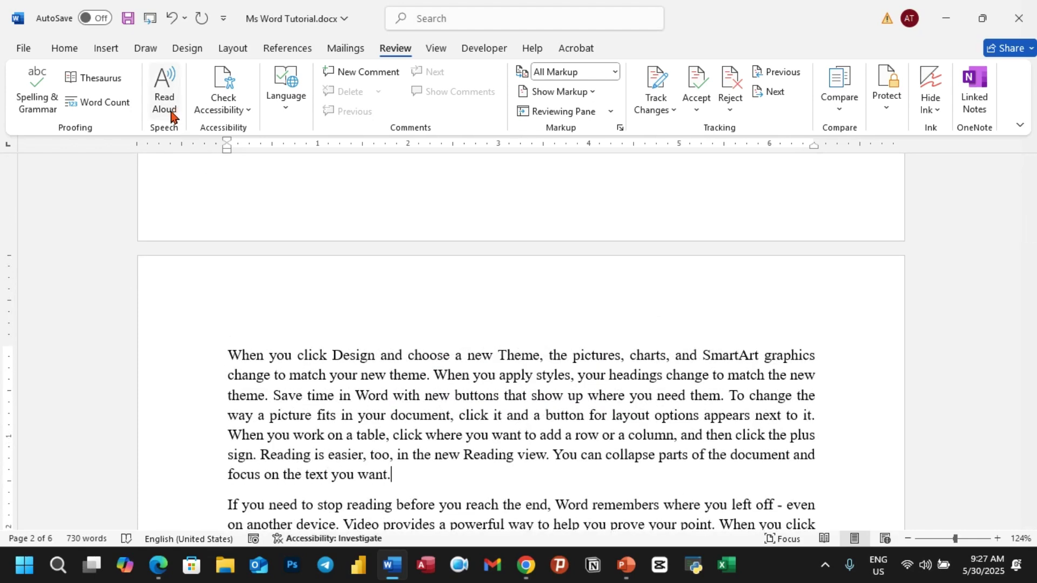
scroll(320, 312, down, 2)
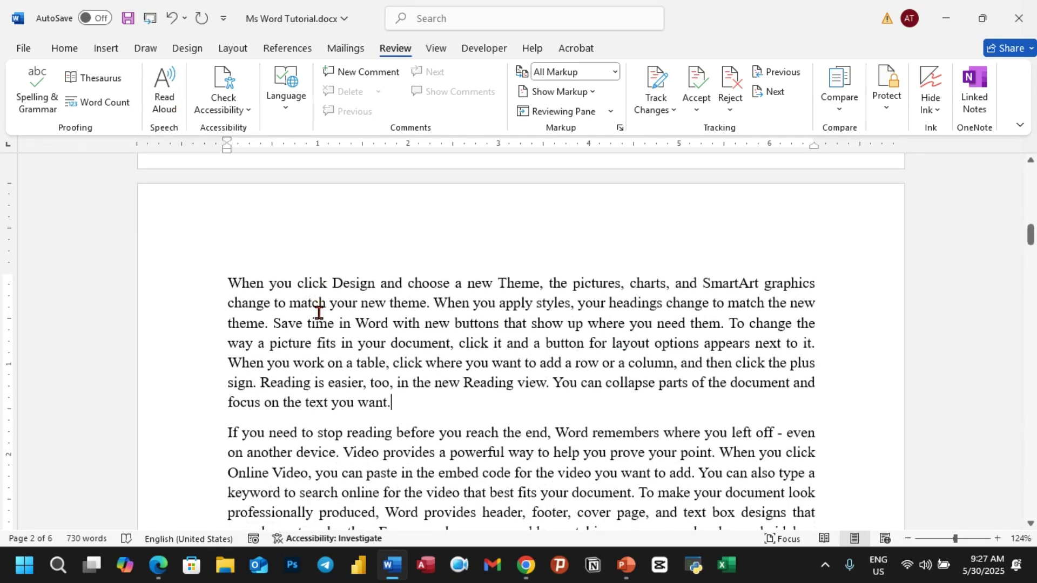
drag(226, 279, 423, 393)
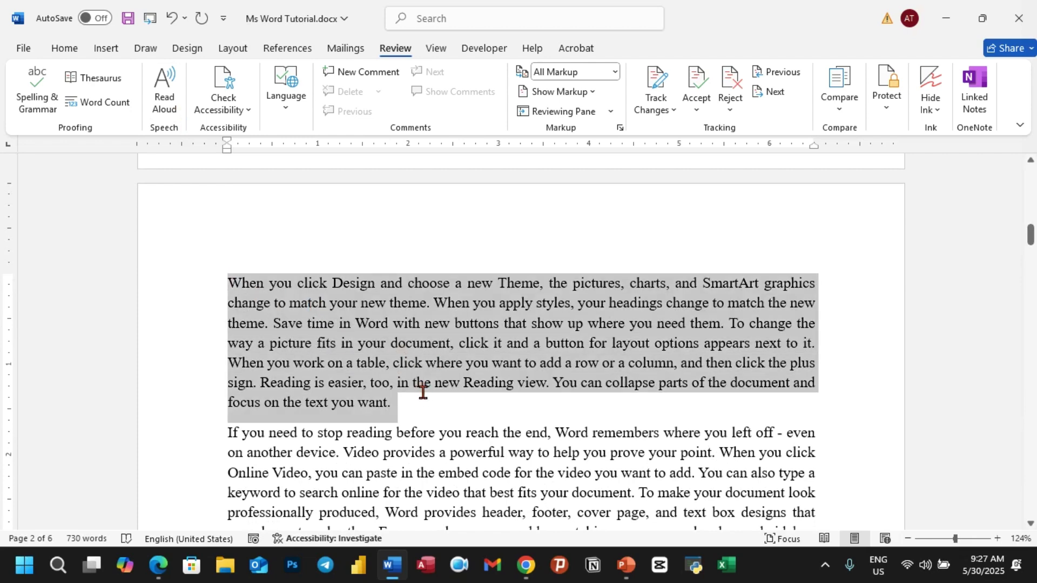
click(171, 96)
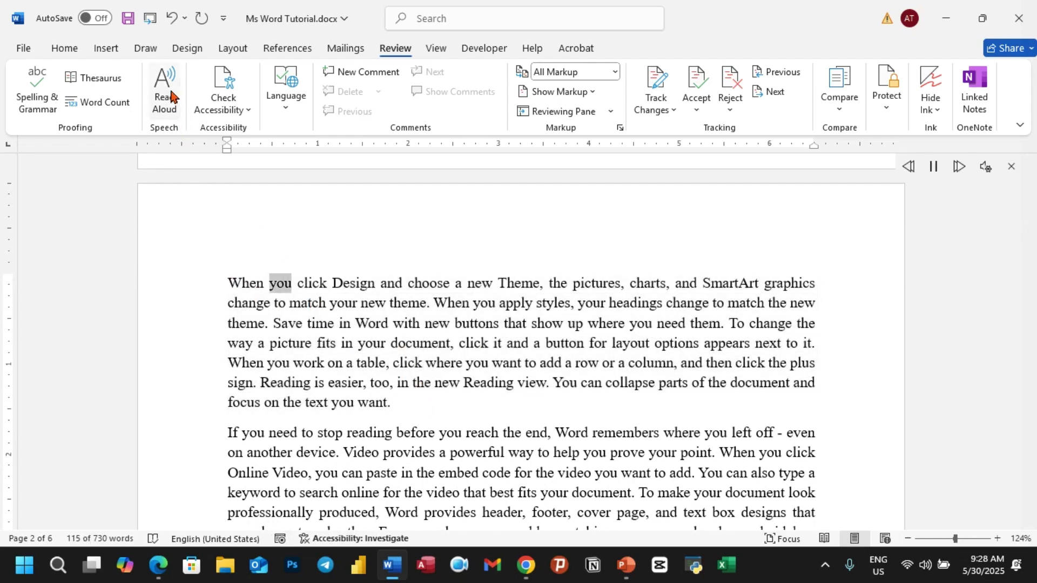
click(170, 96)
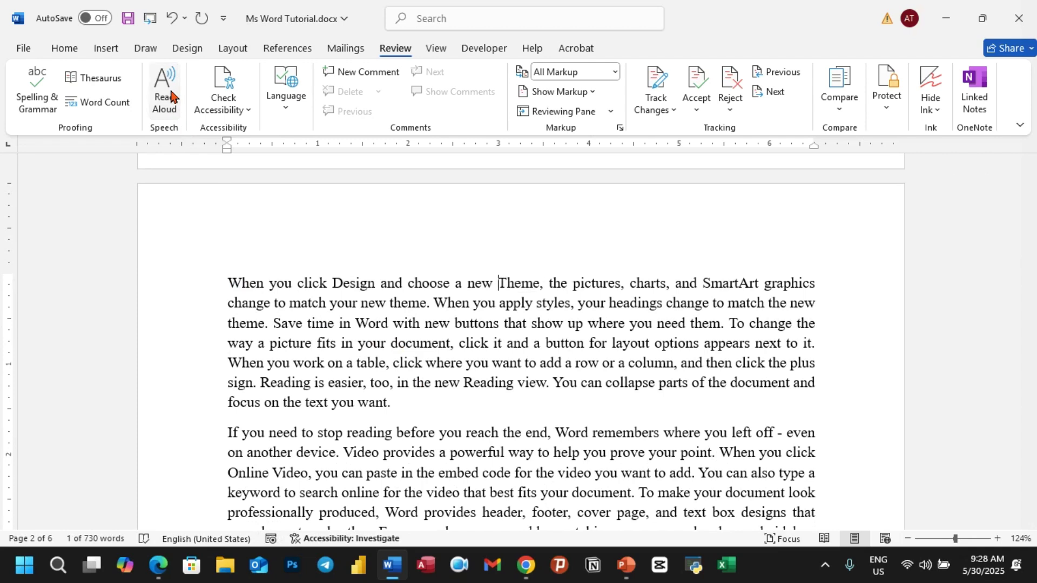
click(171, 96)
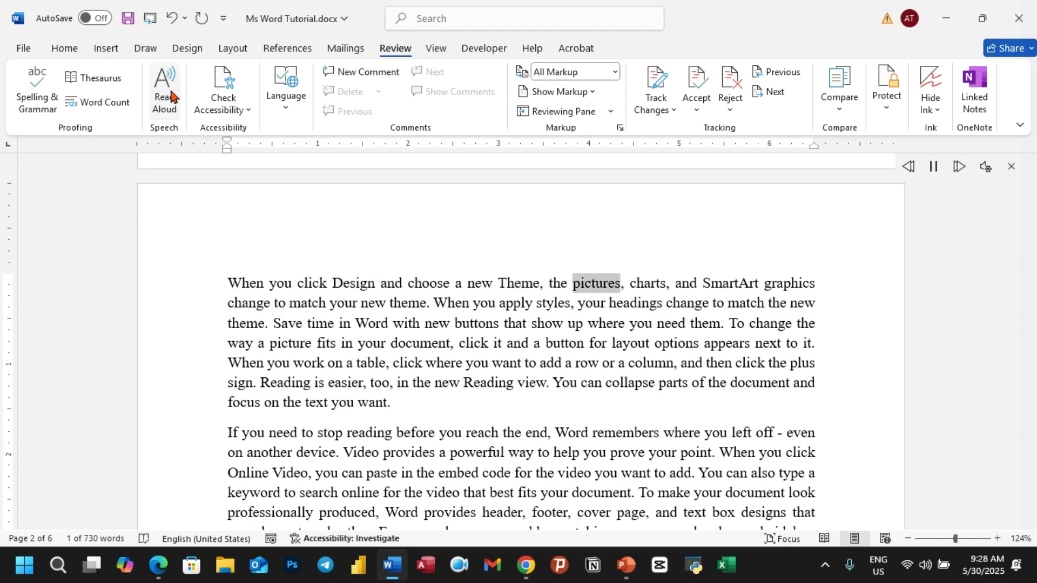
click(171, 97)
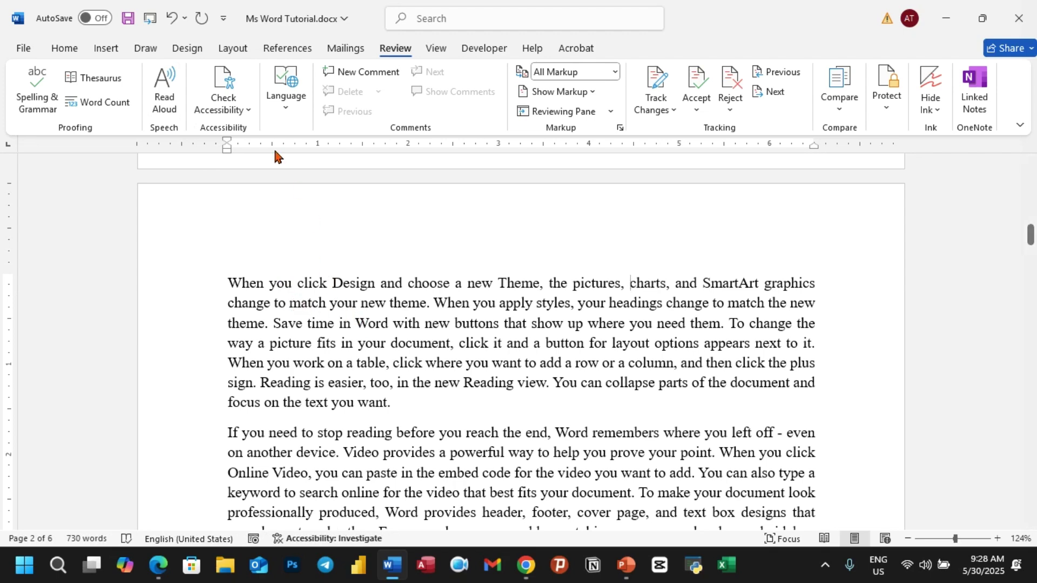
Look up the translation of the word "Design" in the first line of page 2 with Translate Selection, and view the source language options.
click(288, 108)
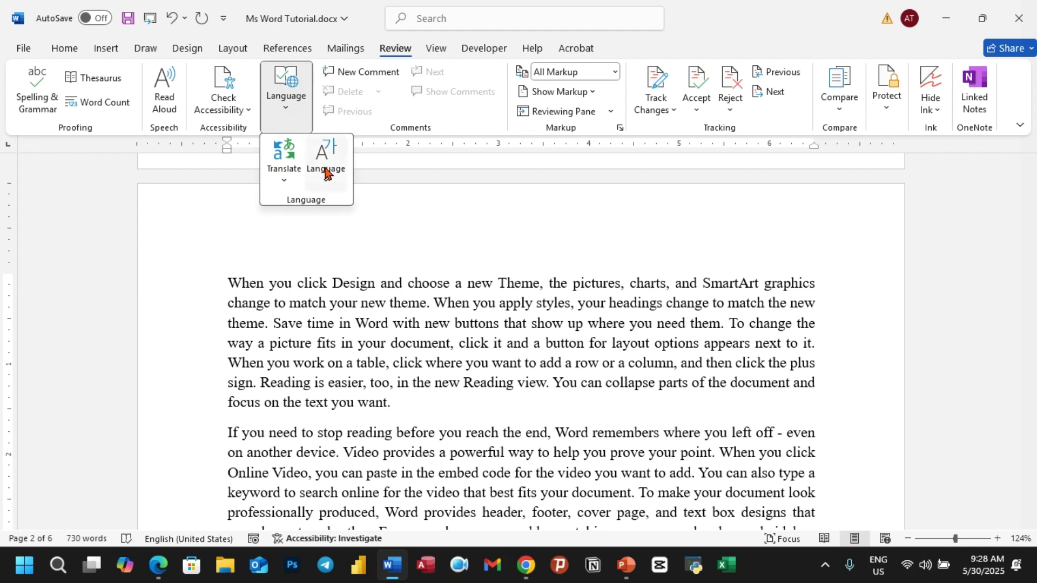
click(551, 255)
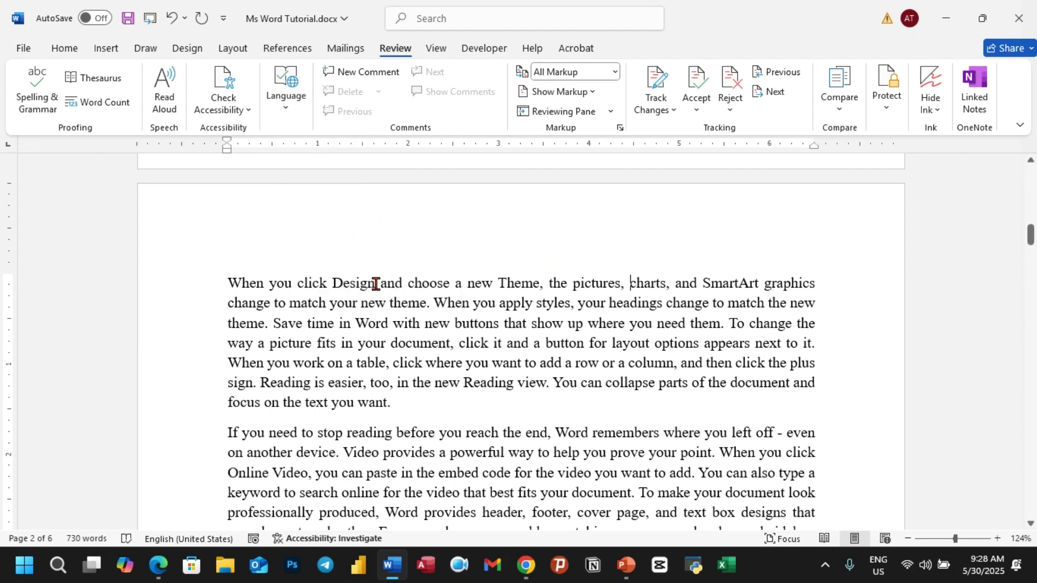
drag(376, 283, 333, 286)
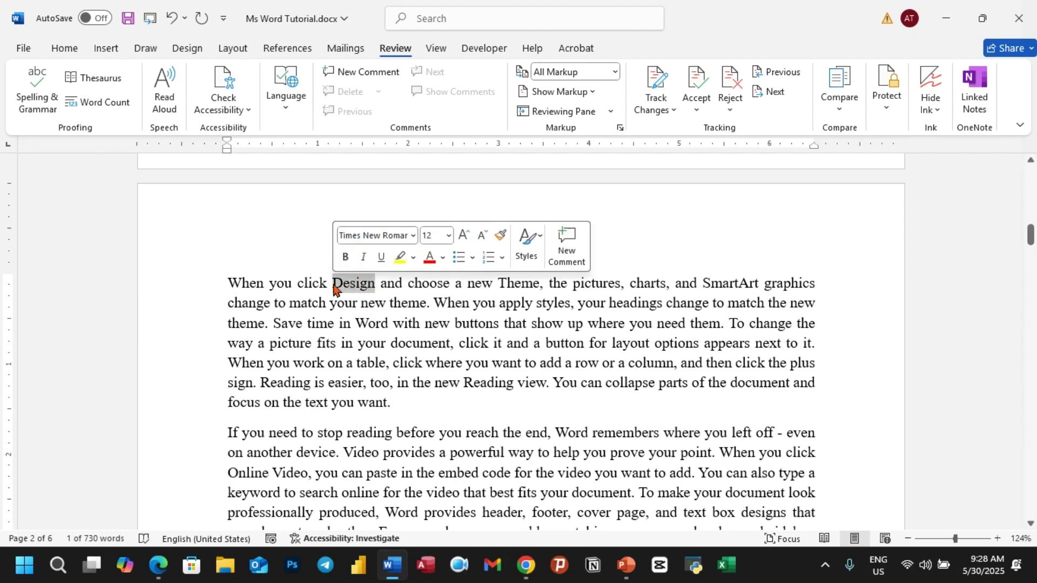
click(287, 105)
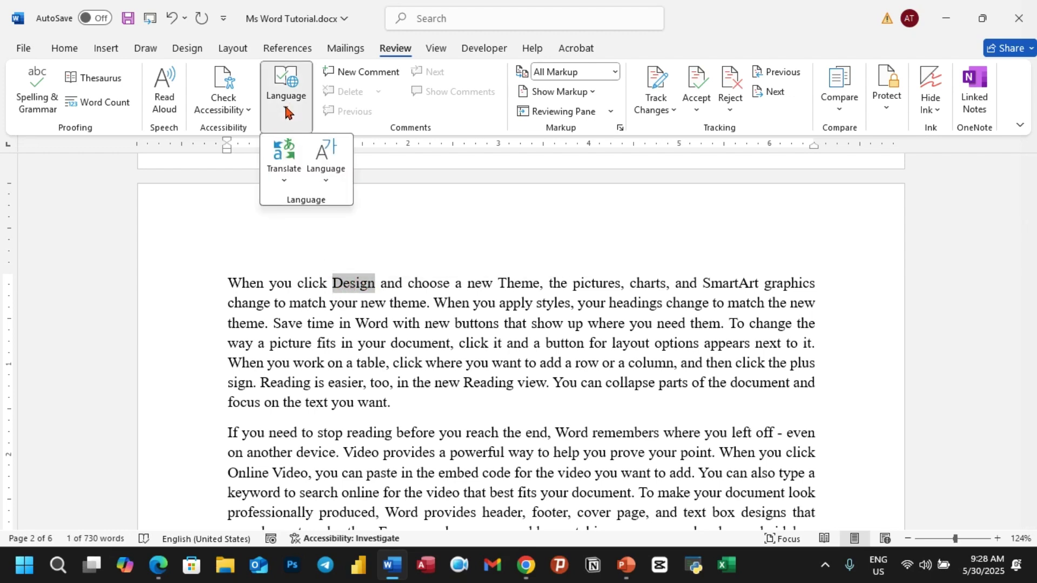
click(287, 182)
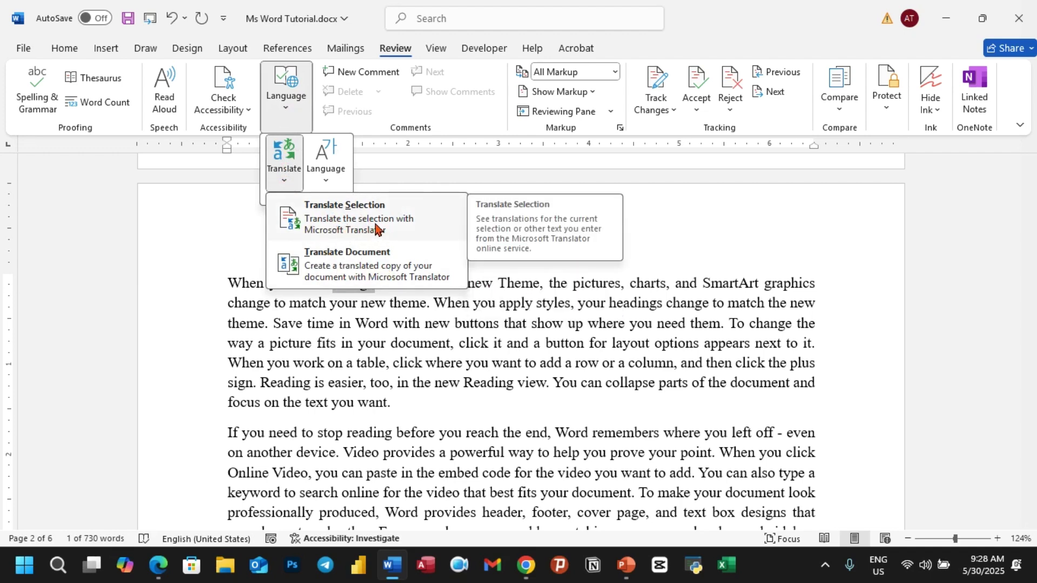
click(354, 229)
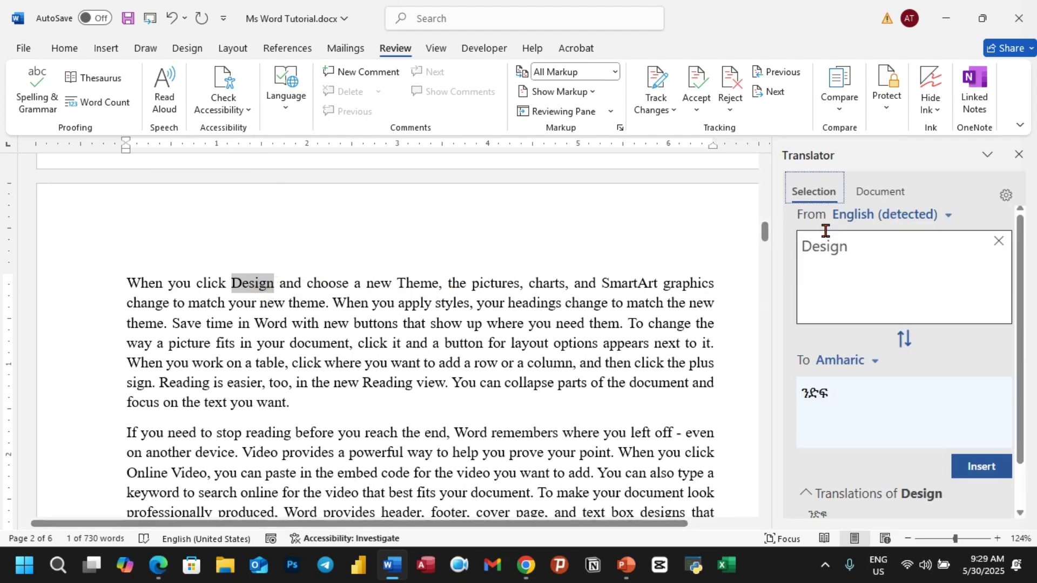
click(949, 217)
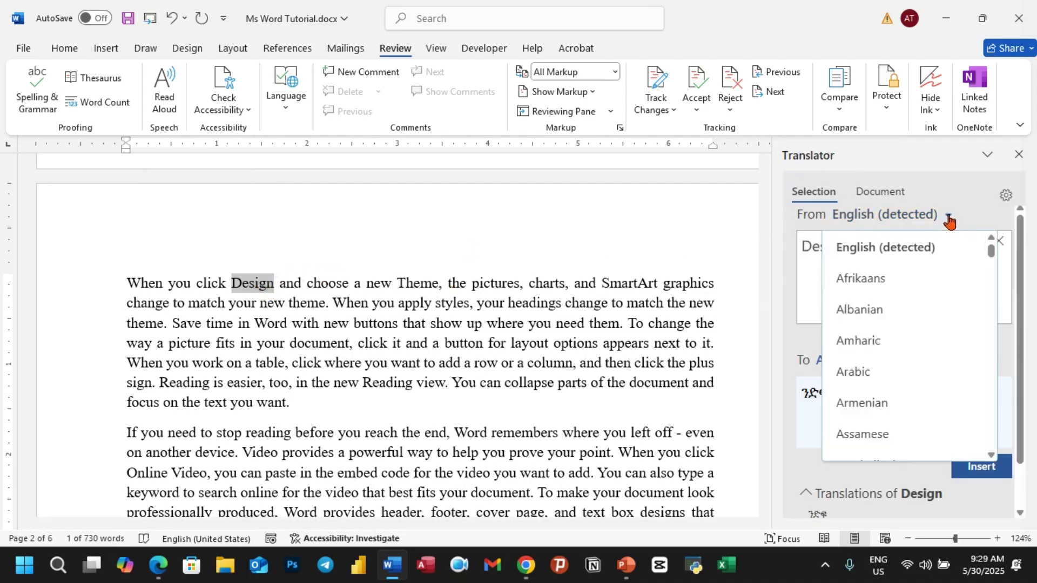
click(963, 194)
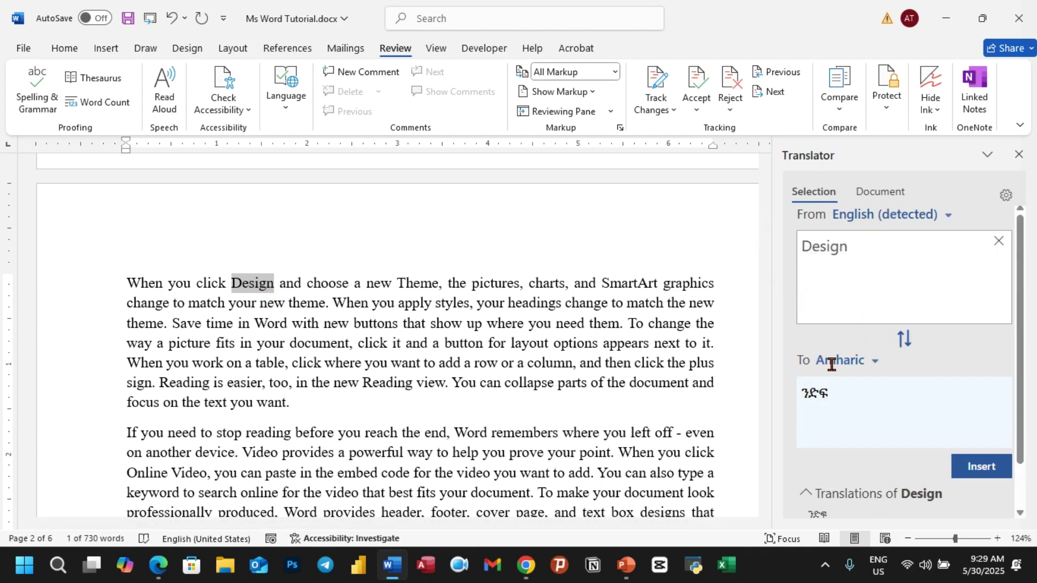
Replace "Design" with its Amharic translation from the Translator, then clear the source text and close the Translator.
click(877, 369)
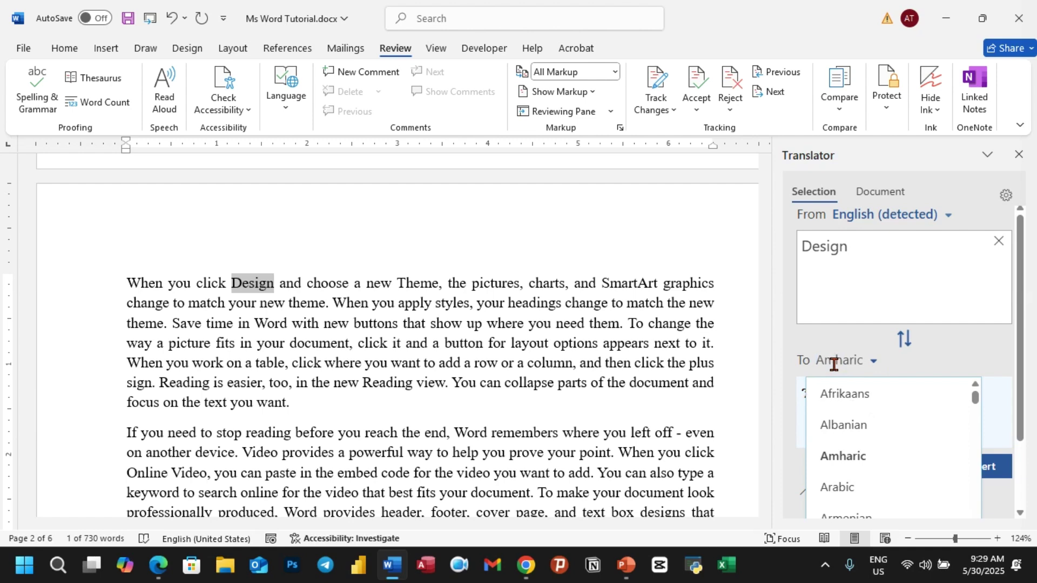
text(am)
click(828, 393)
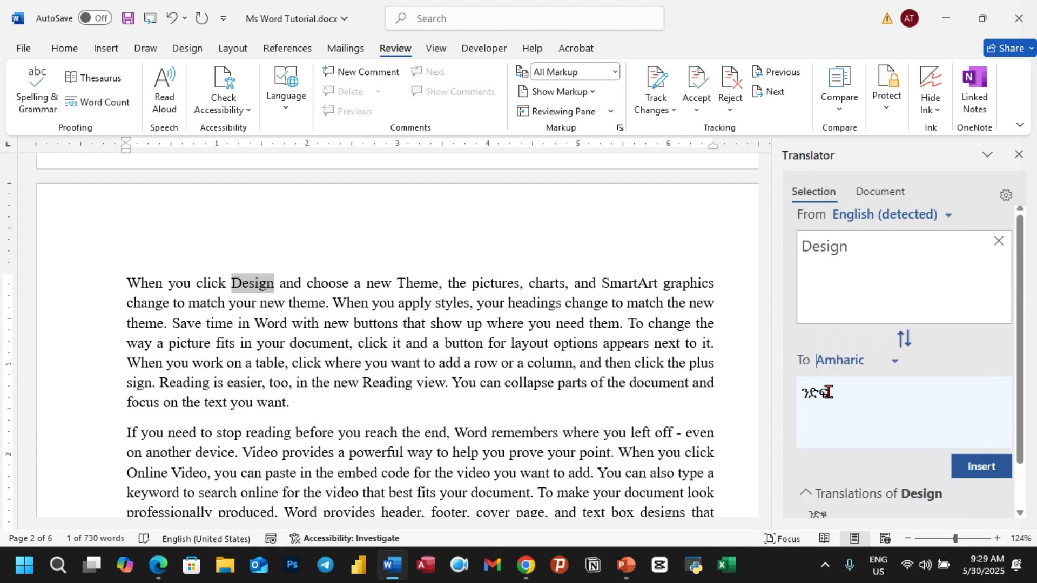
click(818, 397)
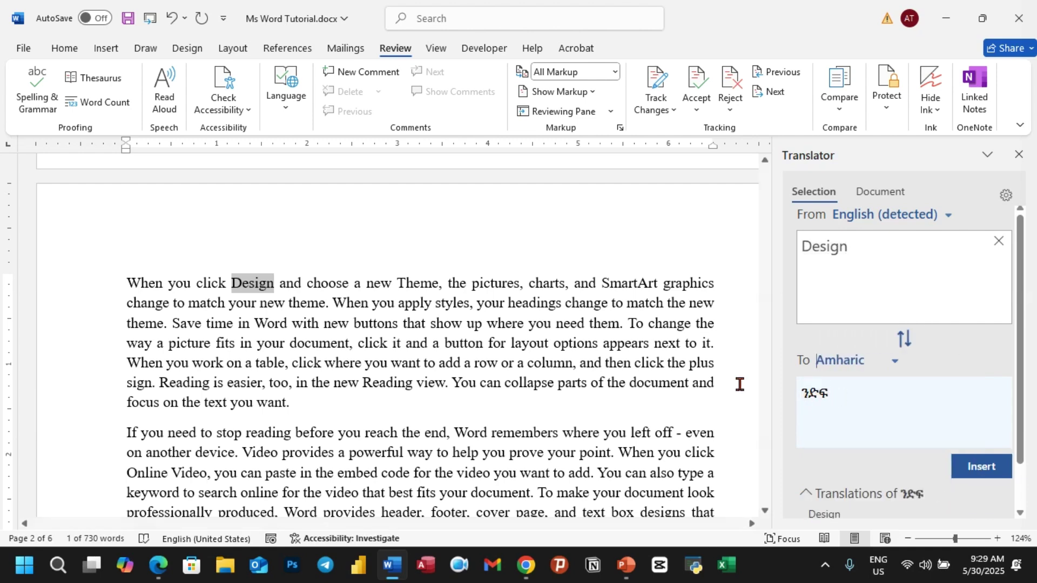
click(981, 476)
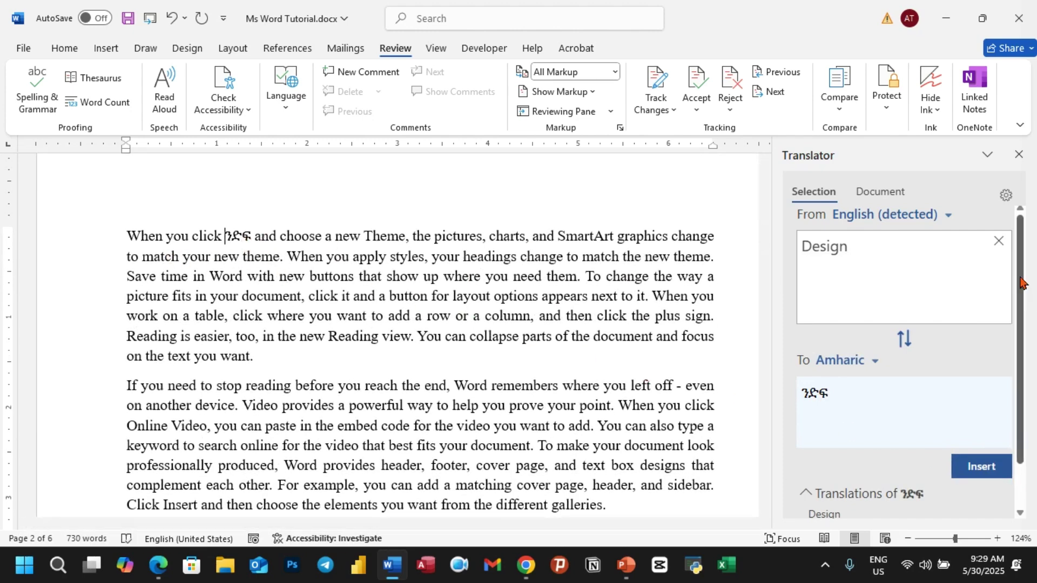
click(999, 242)
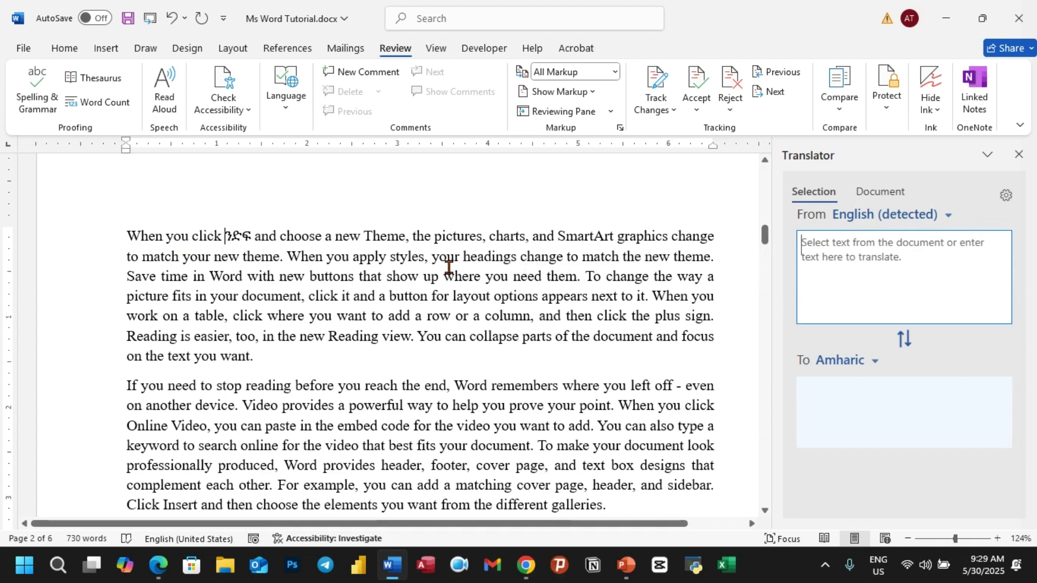
click(1020, 156)
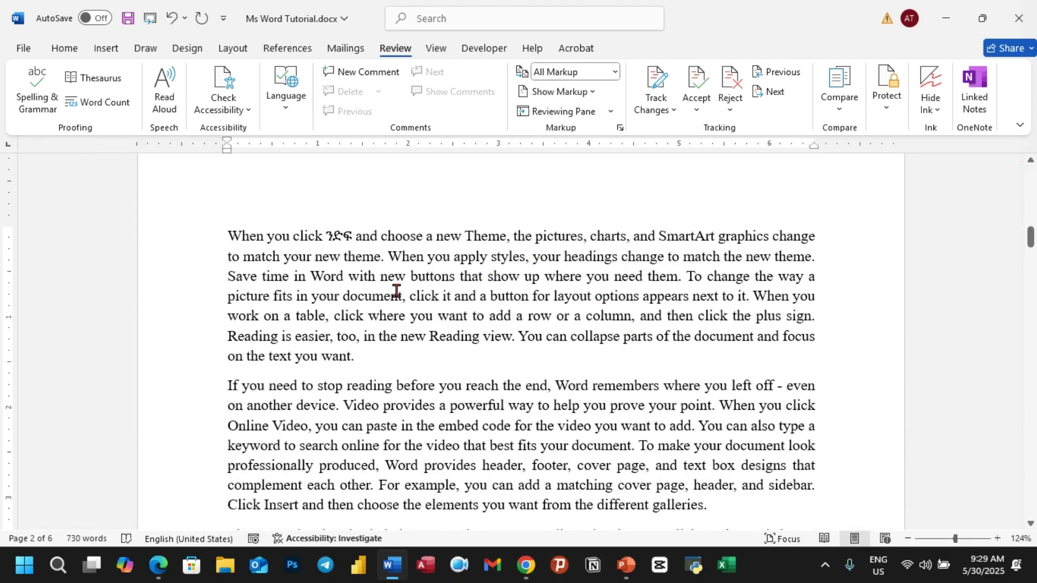
Undo the replacement of "Design" with its Amharic translation.
key(ctrl+z)
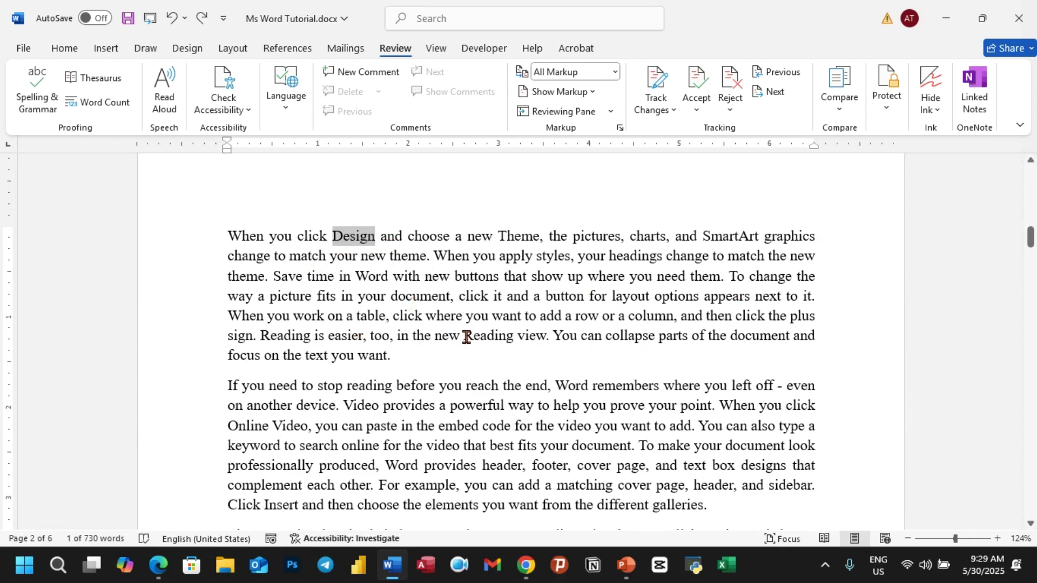
click(563, 315)
scroll(427, 364, down, 3)
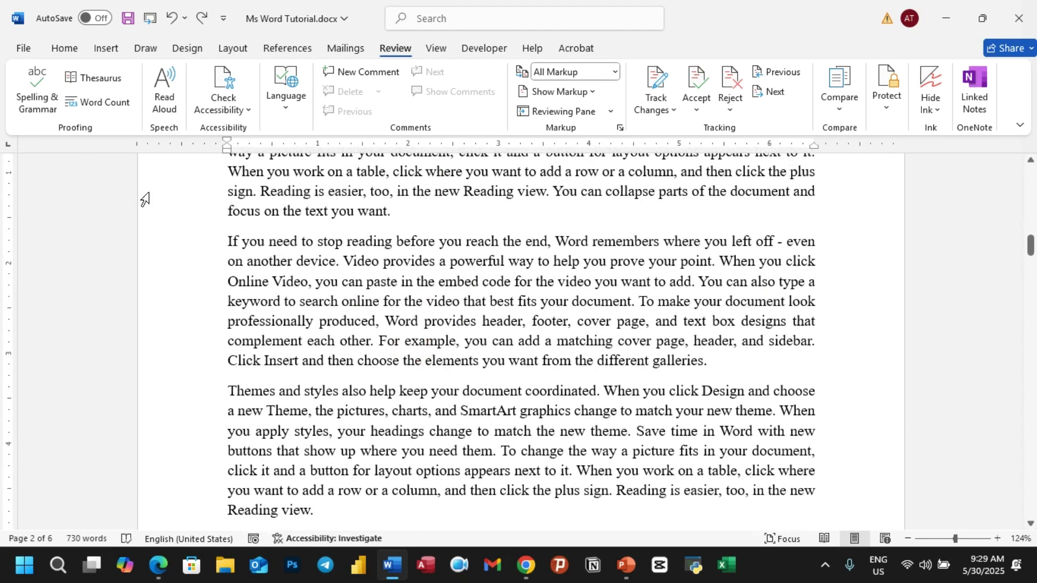
Open the document 10_Habits_of_Successful_People.docx and look through its list of ten habits.
click(21, 49)
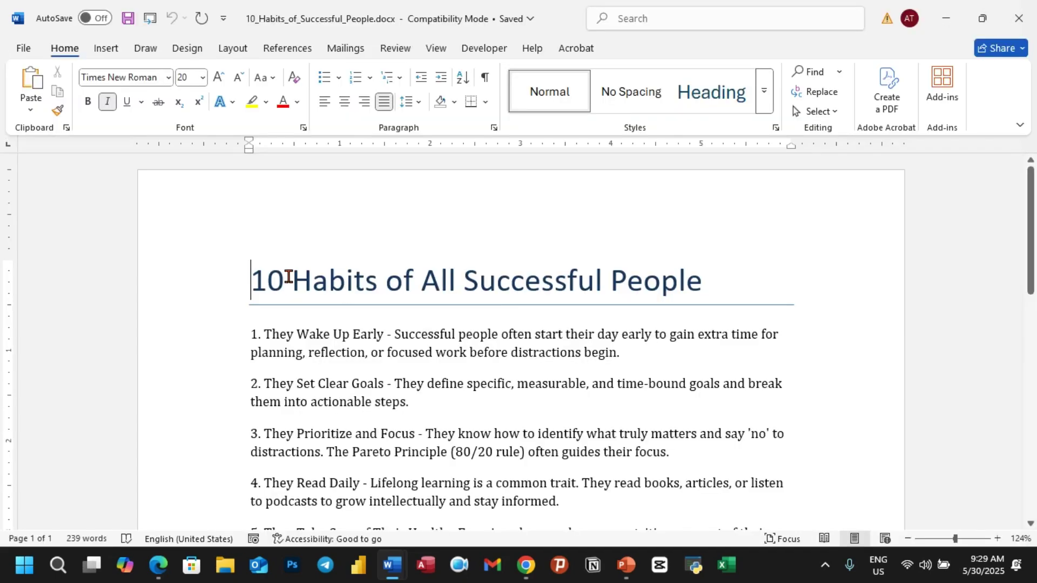
scroll(296, 317, down, 4)
scroll(594, 365, down, 2)
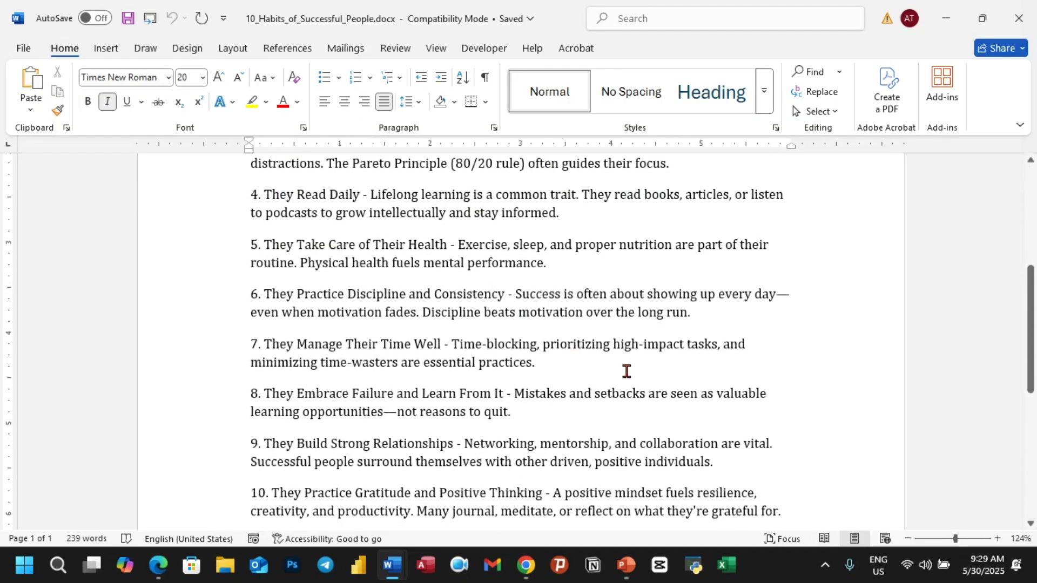
scroll(625, 370, up, 5)
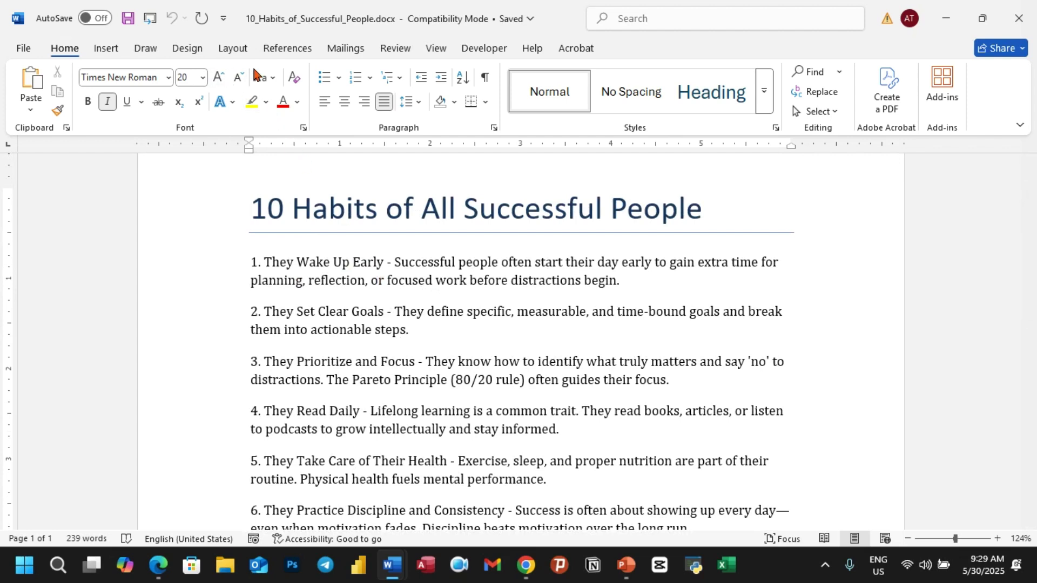
Create a translated copy of the whole document from Auto-detect to Amharic with Translate Document, and look through the copy.
click(405, 54)
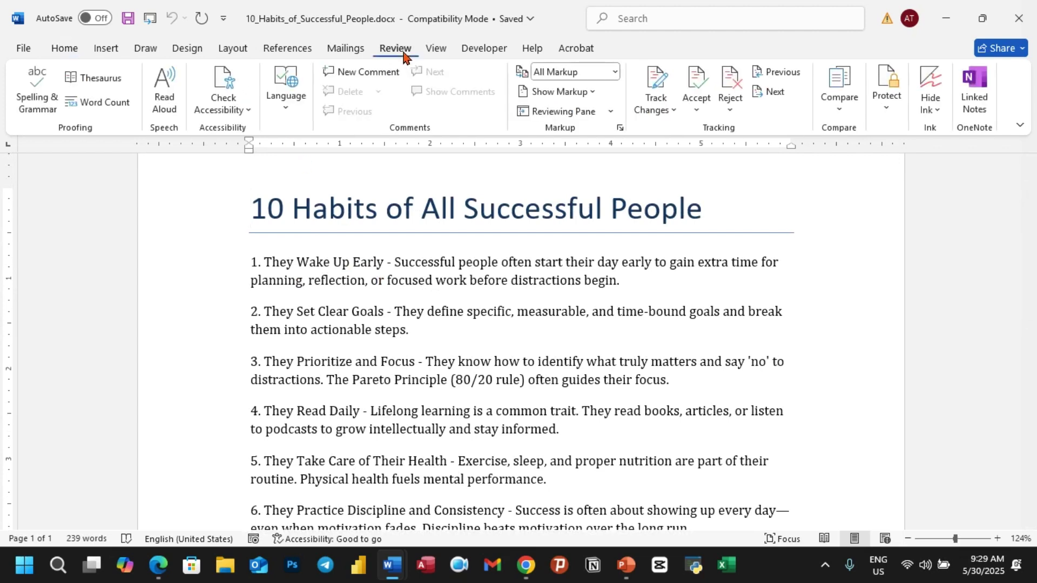
click(288, 111)
click(279, 181)
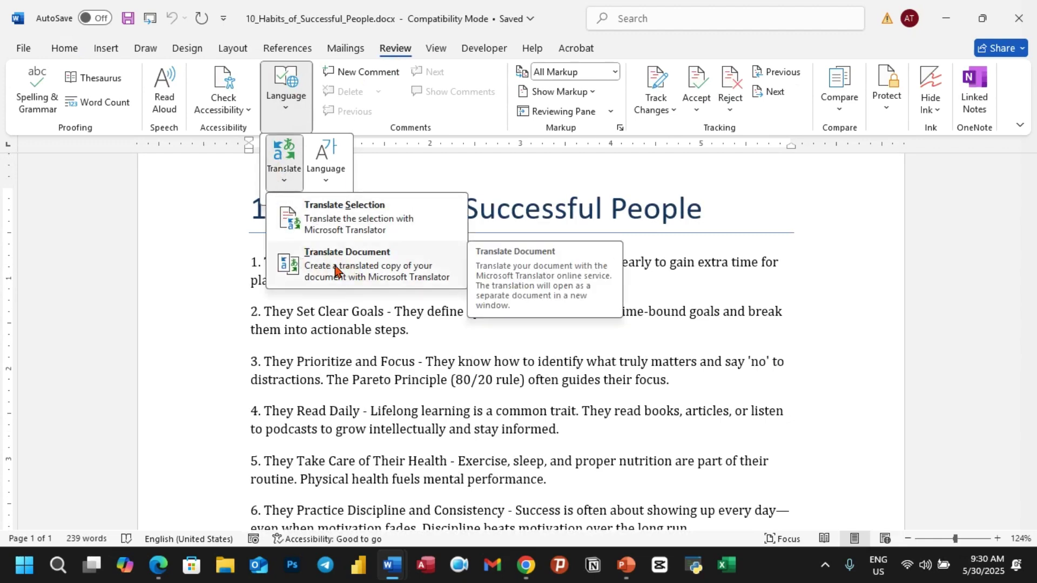
click(351, 270)
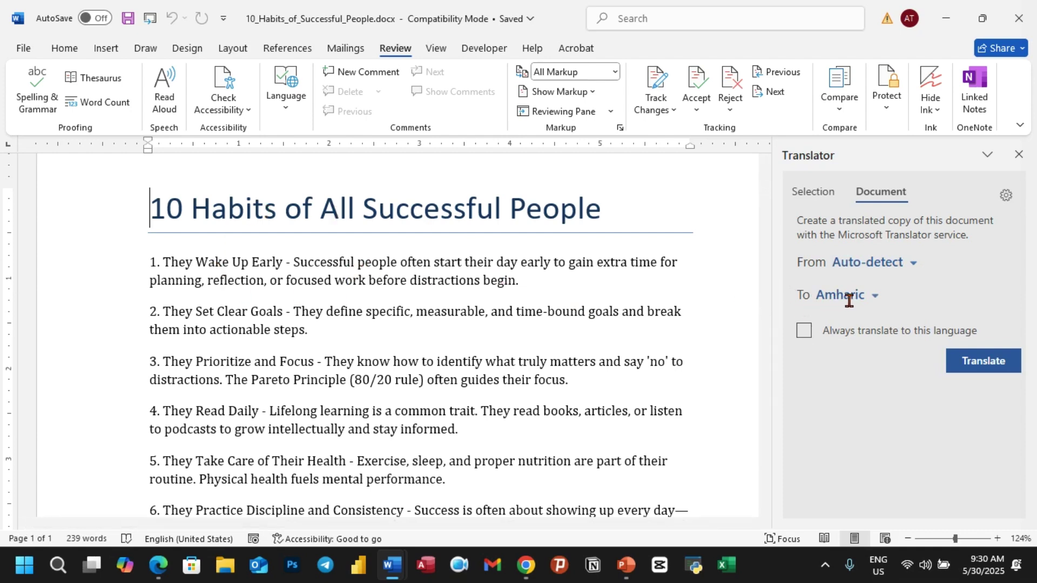
click(874, 297)
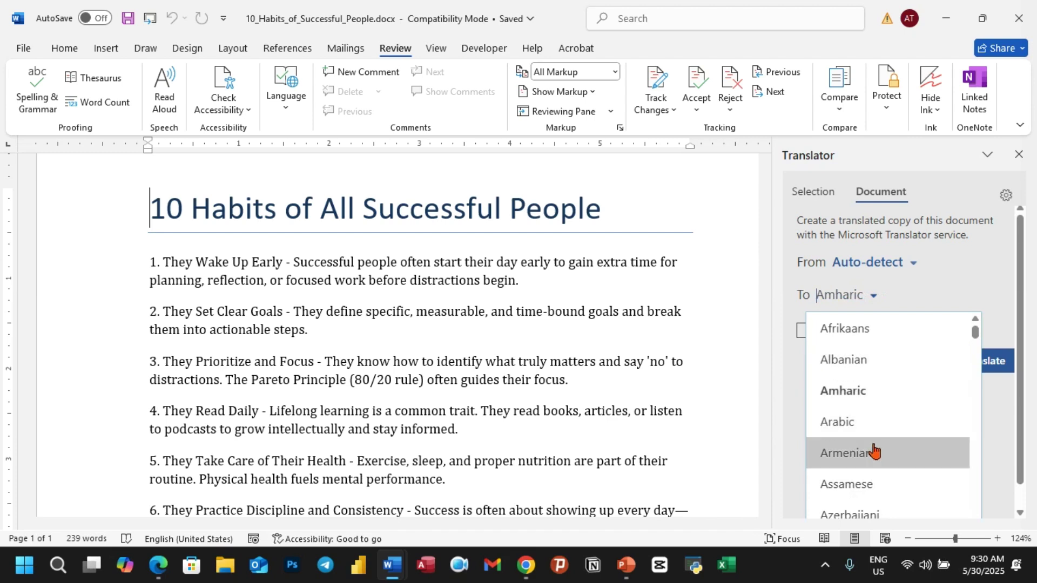
click(921, 264)
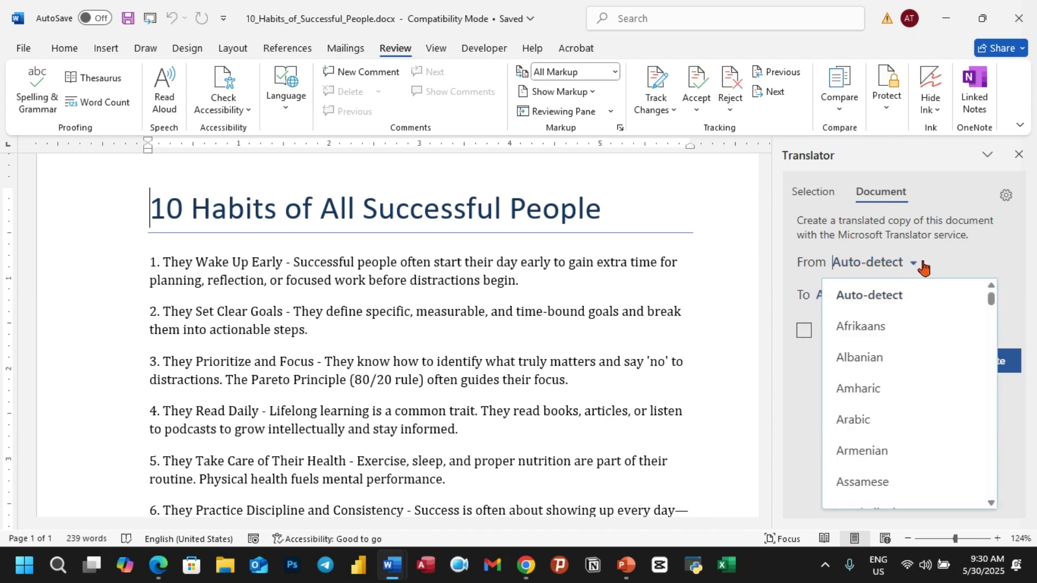
click(972, 265)
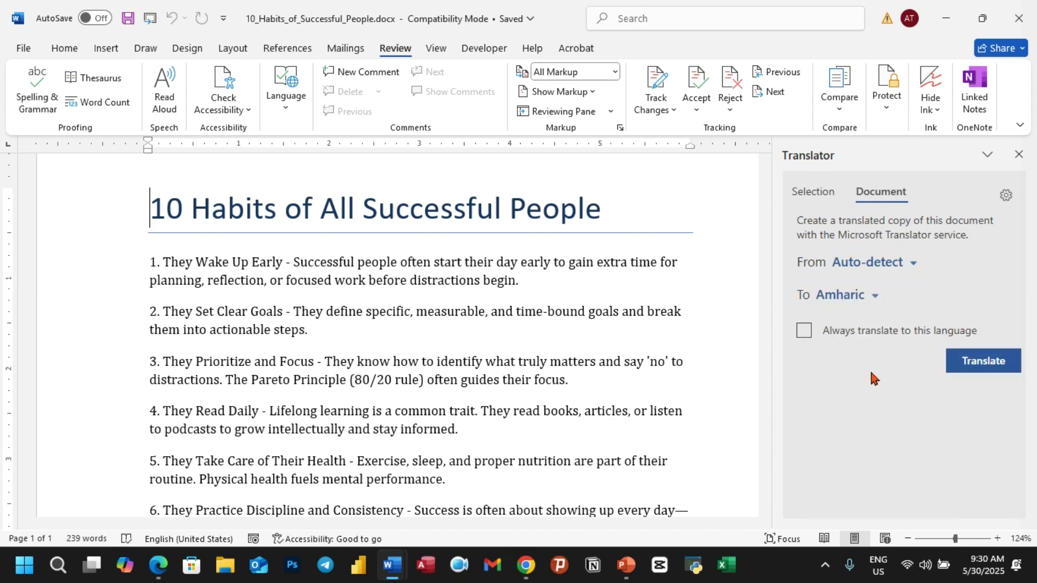
click(982, 370)
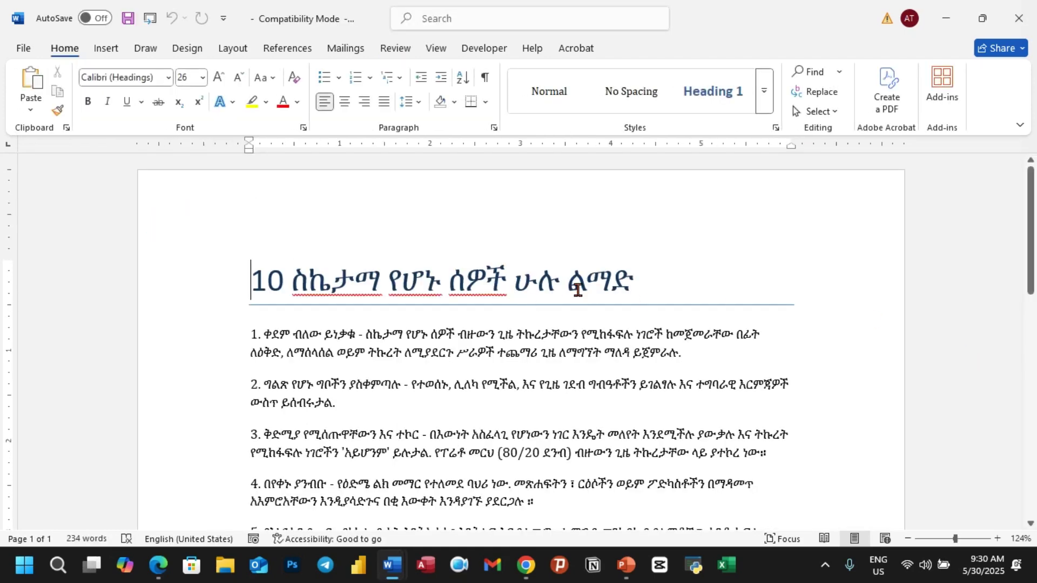
scroll(578, 290, down, 15)
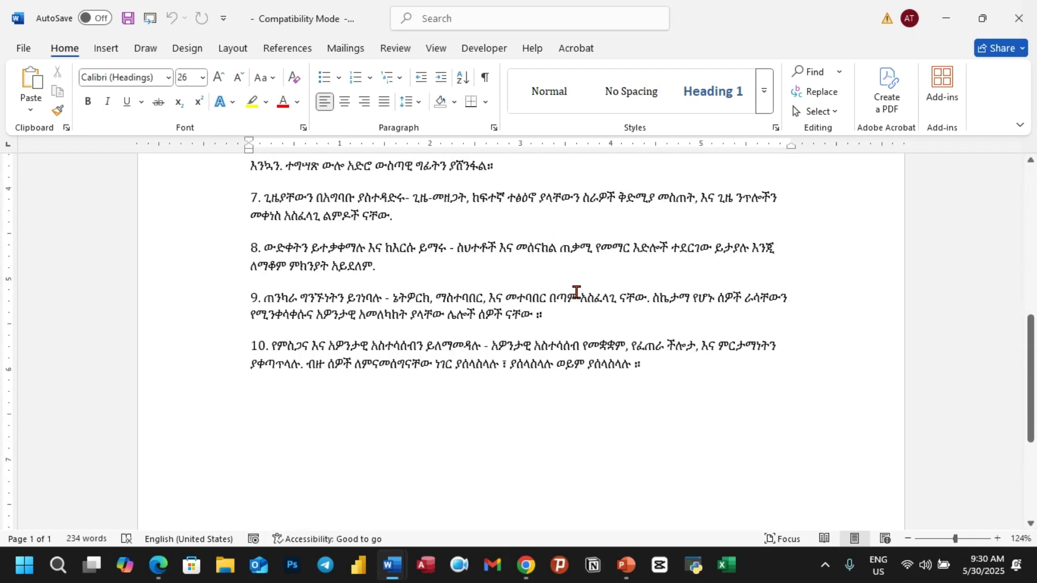
scroll(580, 289, up, 5)
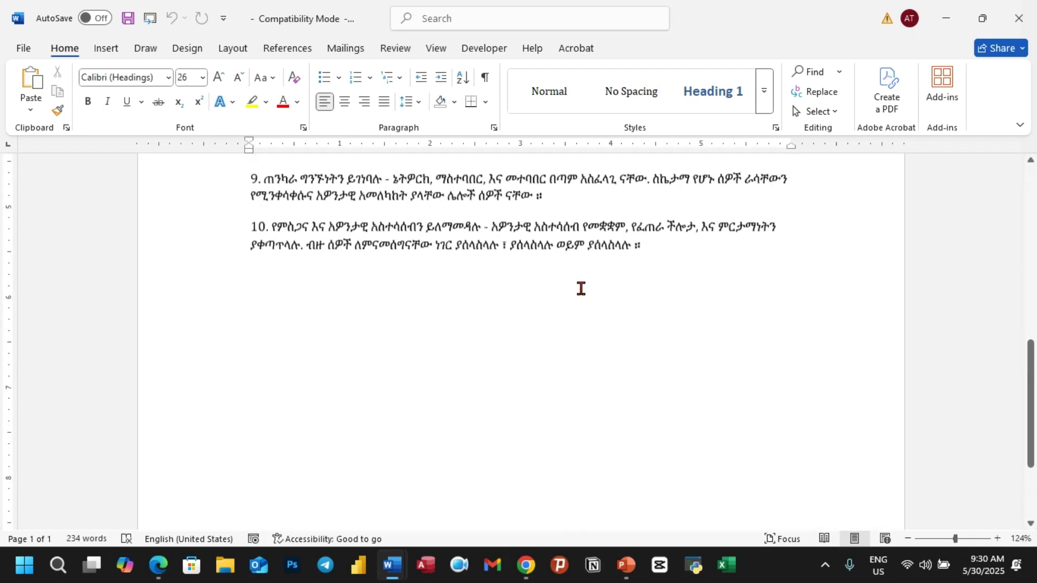
Close the Amharic translated copy without saving it and return to Ms Word Tutorial.docx.
scroll(550, 280, up, 2)
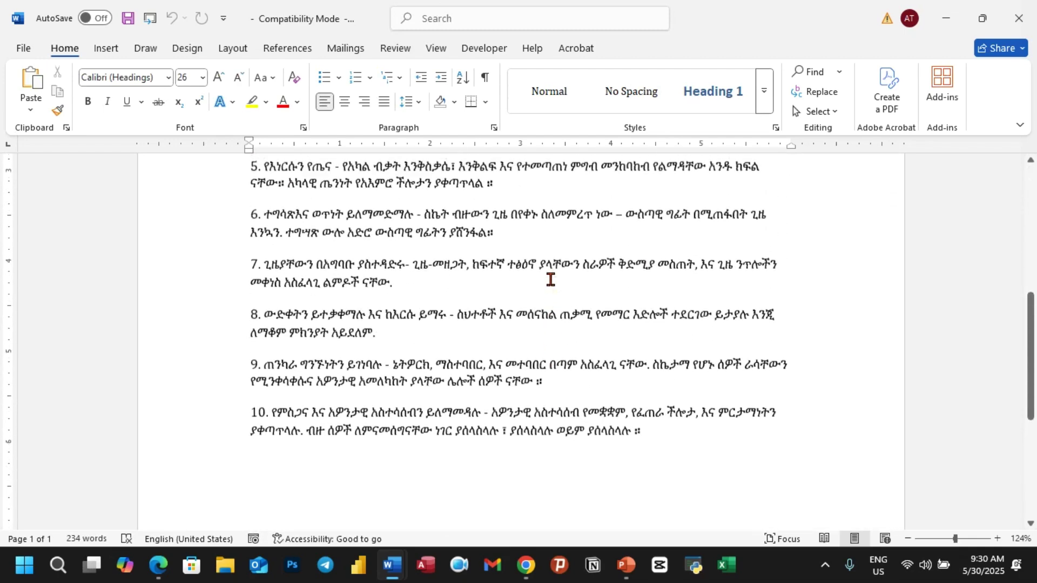
click(1019, 15)
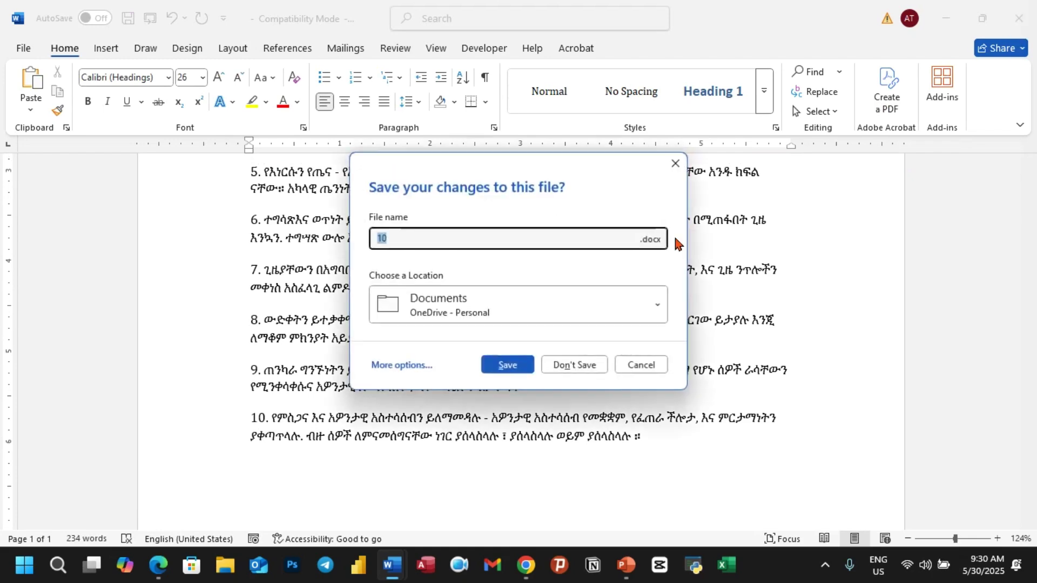
click(580, 365)
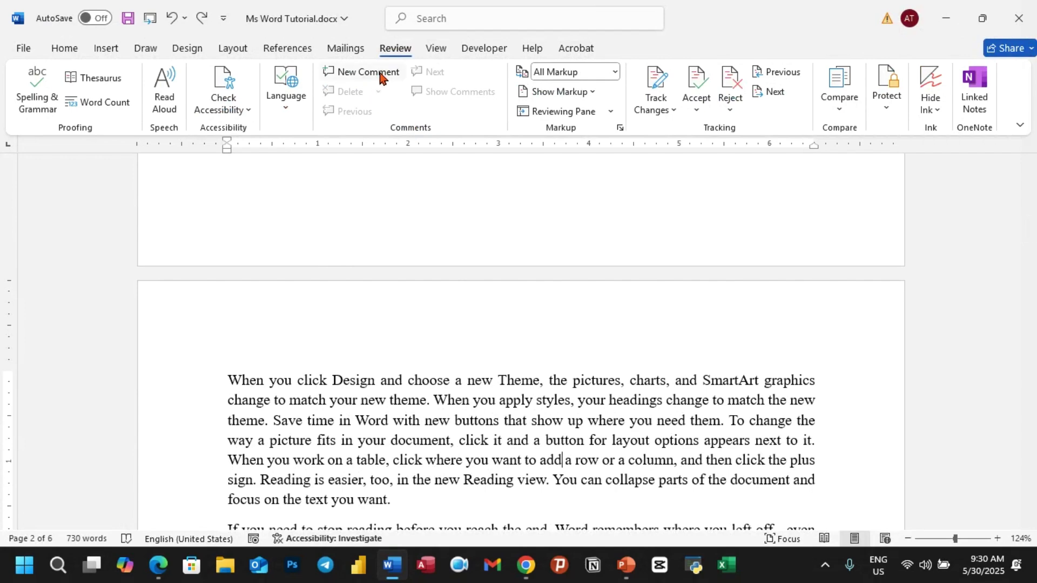
scroll(430, 357, down, 1)
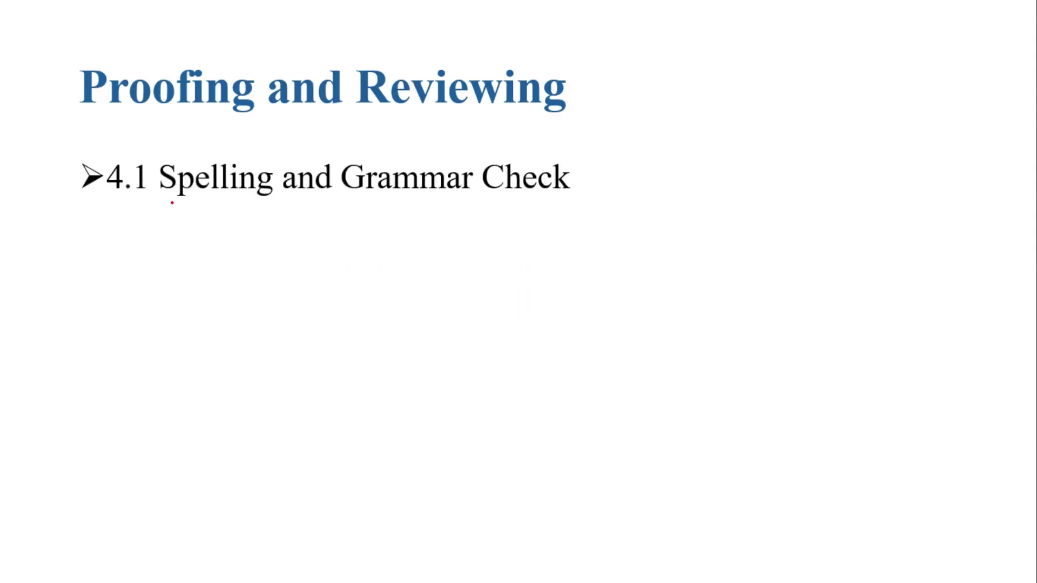
mouse_move(171, 203)
mouse_down()
mouse_move(288, 211)
mouse_move(431, 201)
mouse_up()
key(Right)
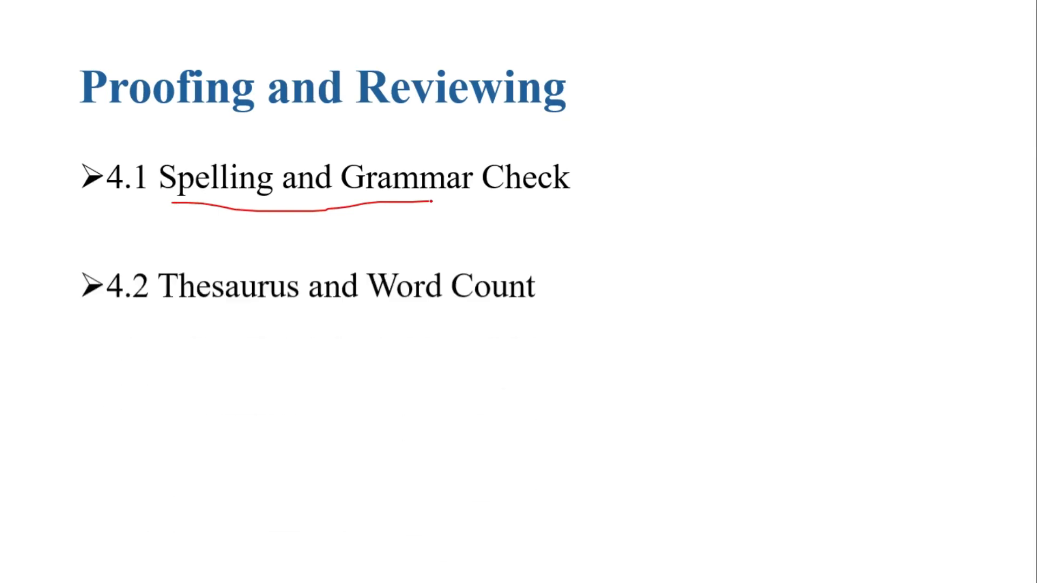
drag(172, 257, 326, 254)
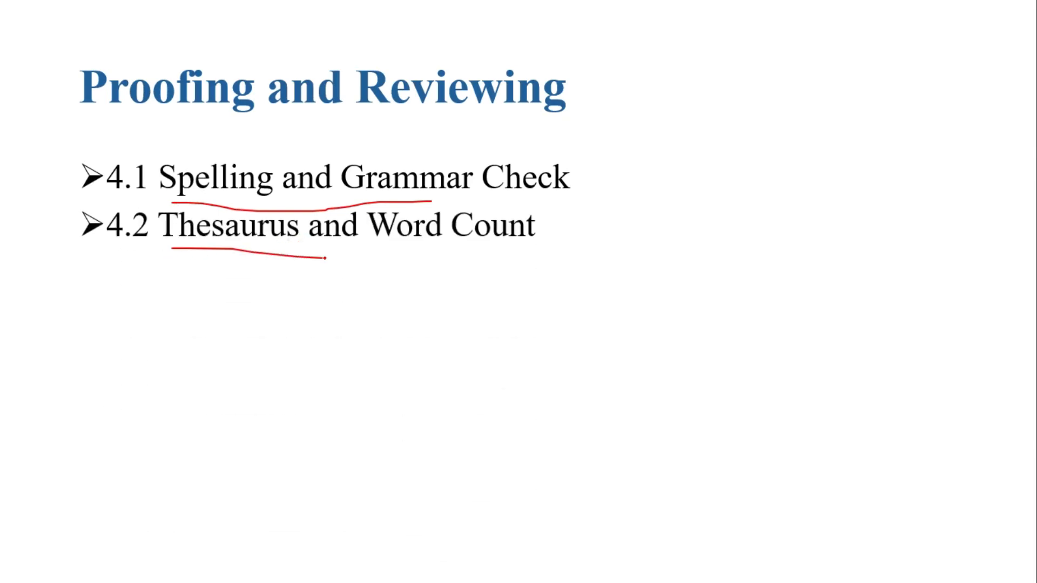
drag(433, 253, 553, 248)
key(Right)
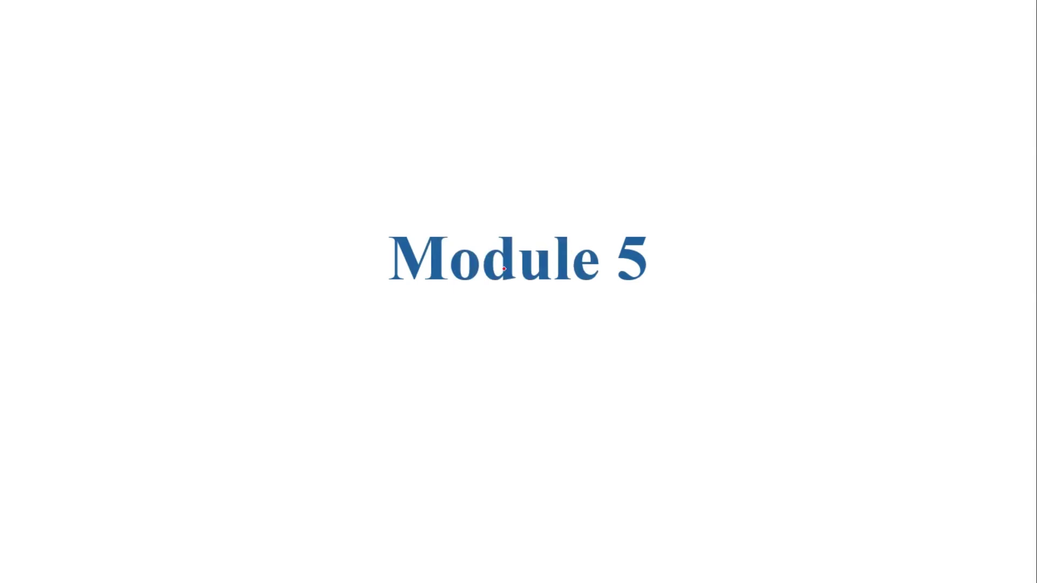
mouse_move(375, 211)
mouse_down()
mouse_move(508, 301)
mouse_move(699, 241)
mouse_move(395, 207)
mouse_up()
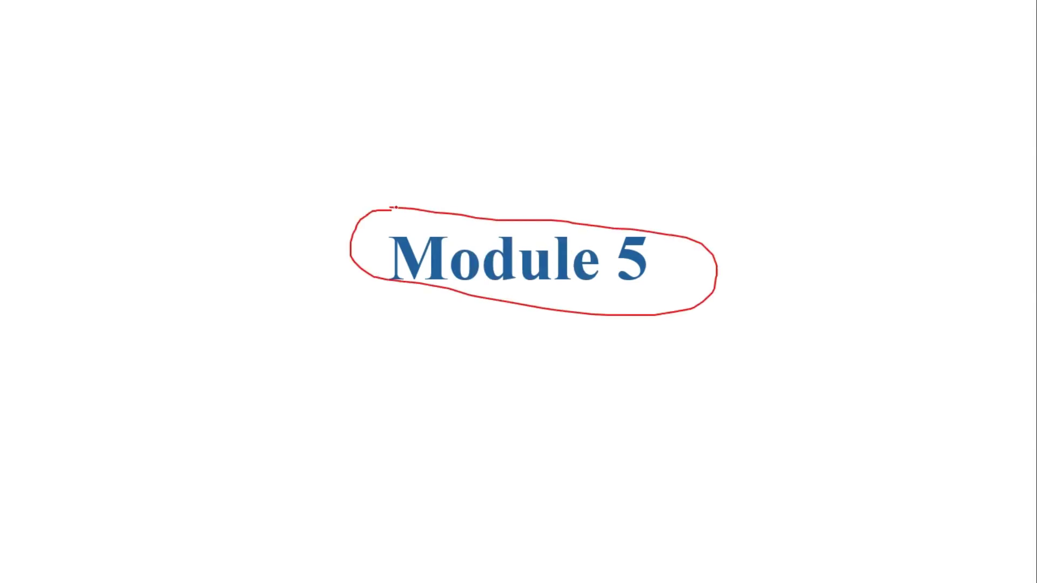
key(Right)
drag(435, 341, 596, 332)
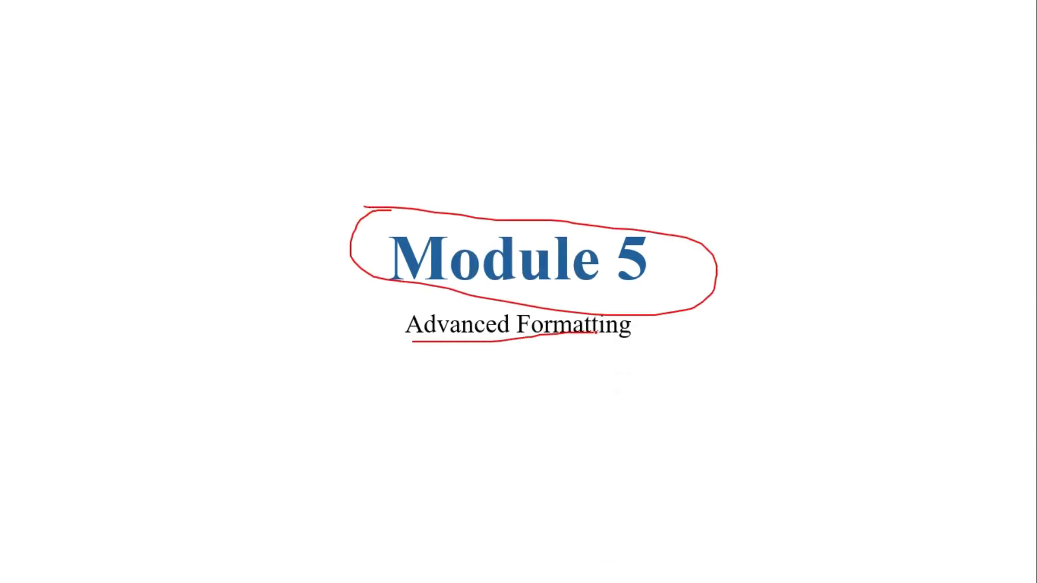
key(Right)
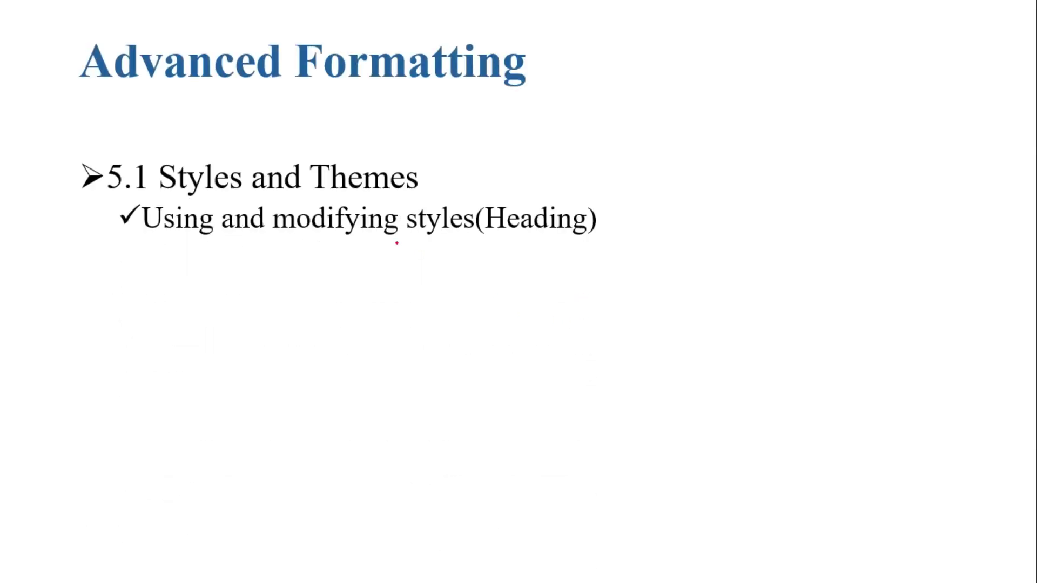
drag(234, 161, 312, 144)
drag(403, 161, 499, 154)
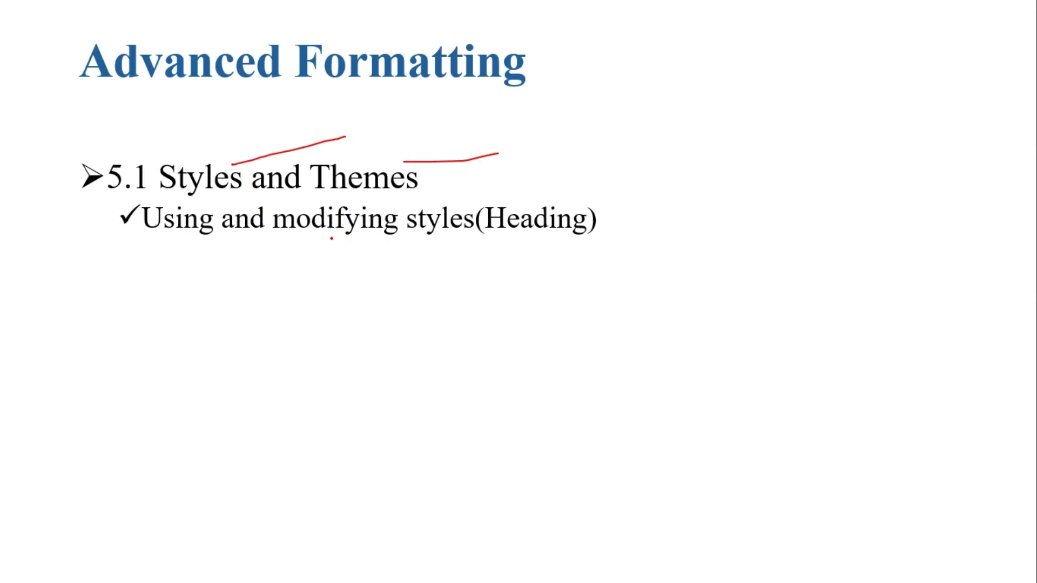
drag(310, 237, 406, 227)
drag(520, 196, 594, 172)
key(Right)
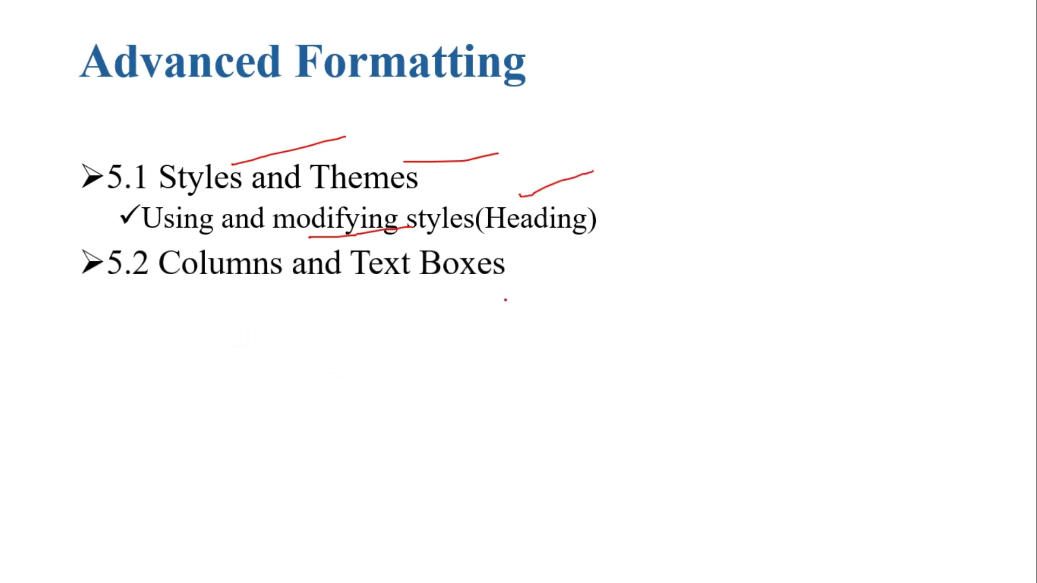
drag(194, 283, 265, 283)
key(Right)
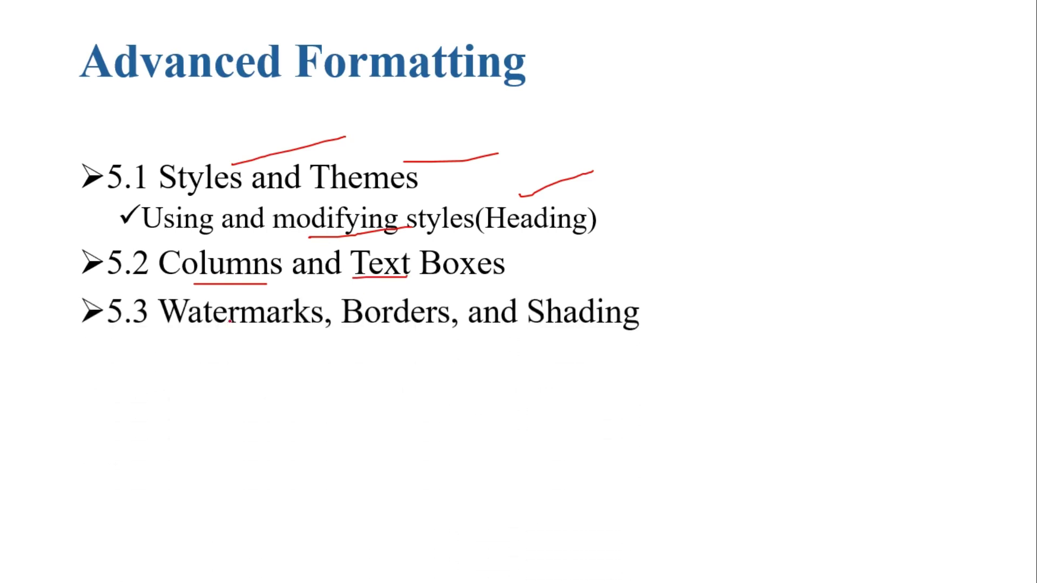
drag(172, 339, 241, 336)
drag(389, 333, 437, 333)
drag(544, 336, 607, 335)
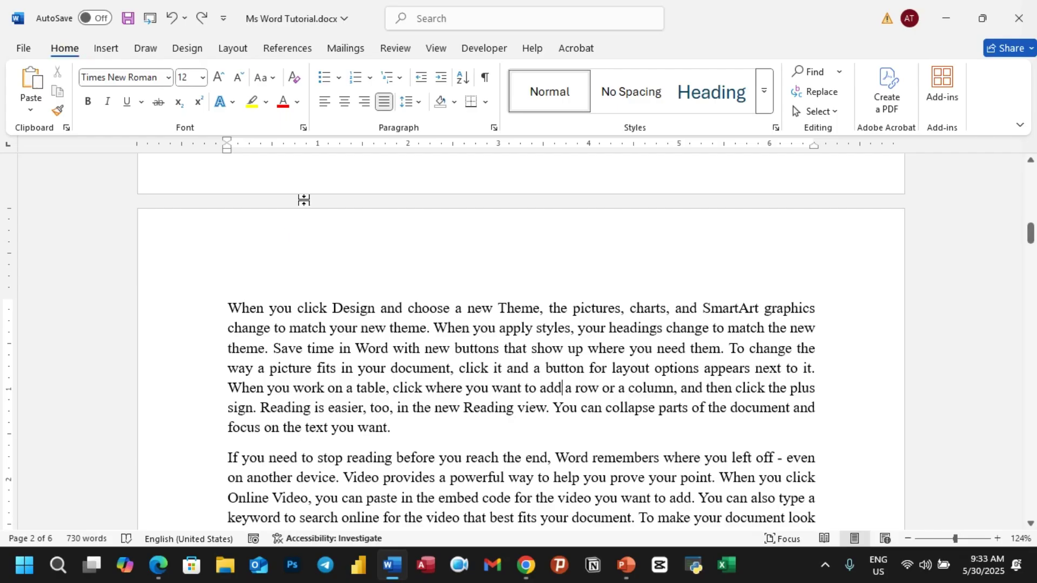
Apply the Heading 1 style to the title "Ms Word Tutorial" on the first page.
click(187, 48)
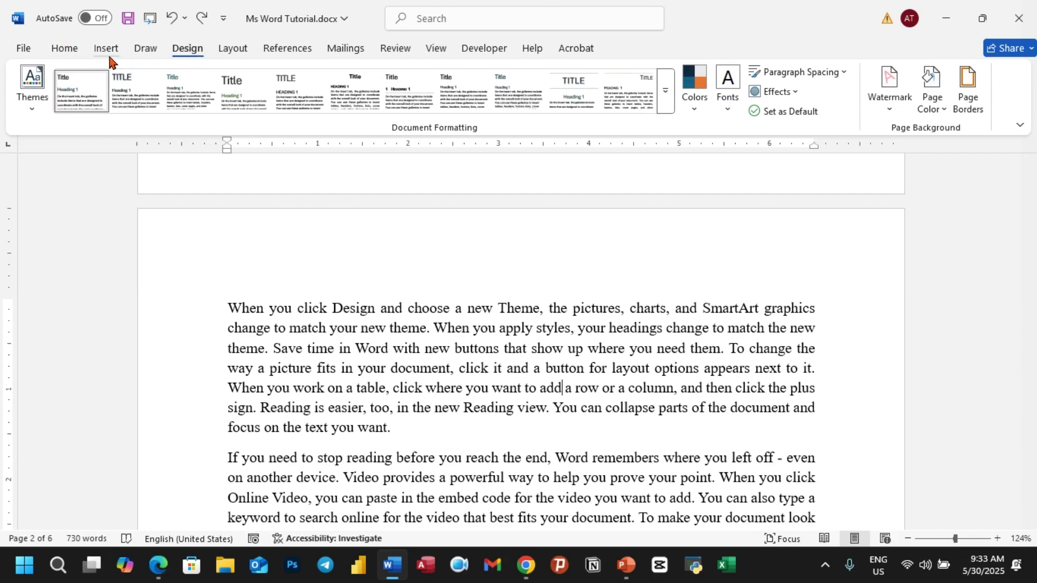
click(76, 51)
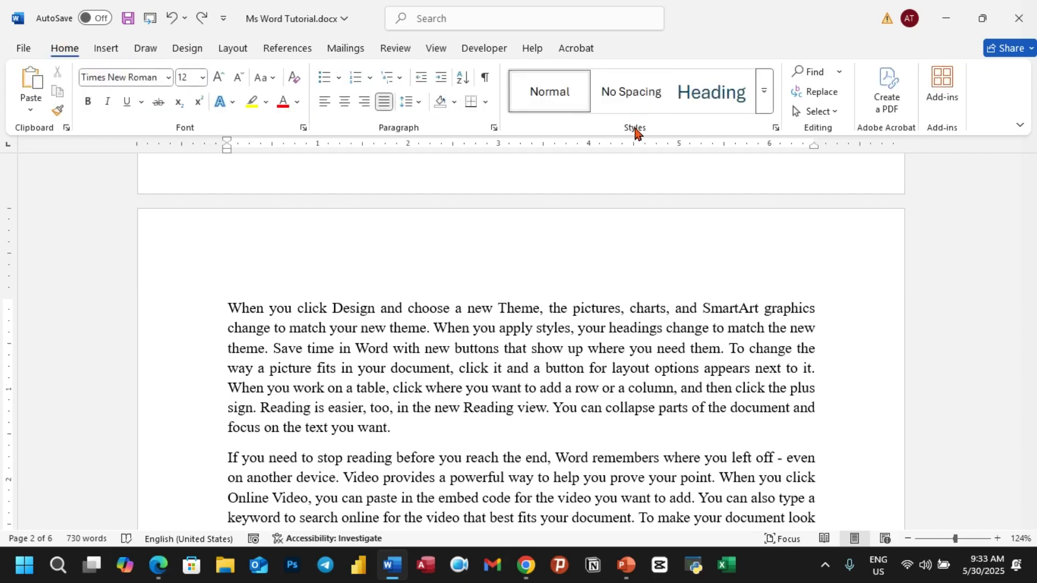
scroll(622, 224, up, 15)
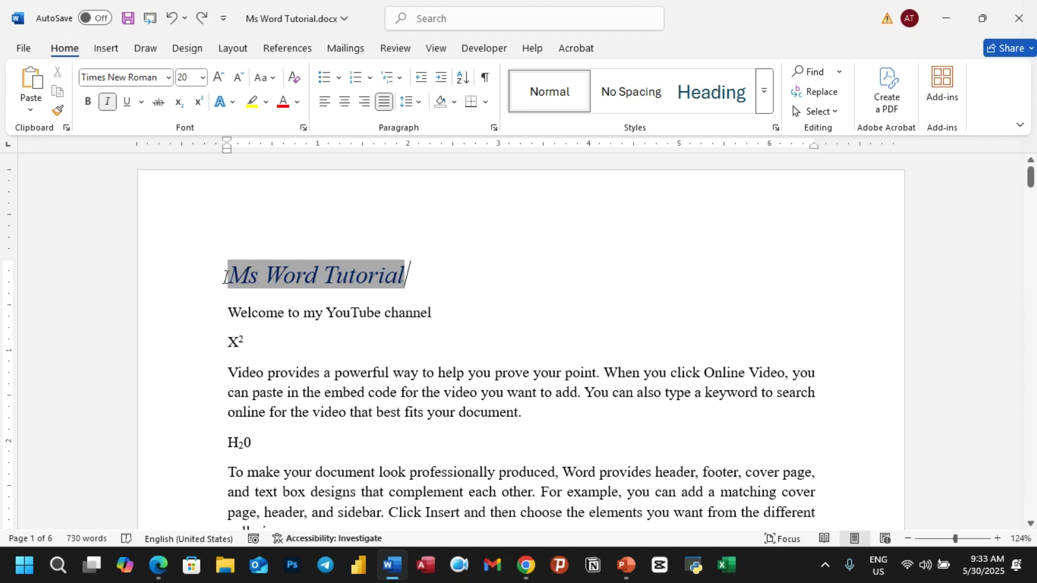
triple_click(224, 277)
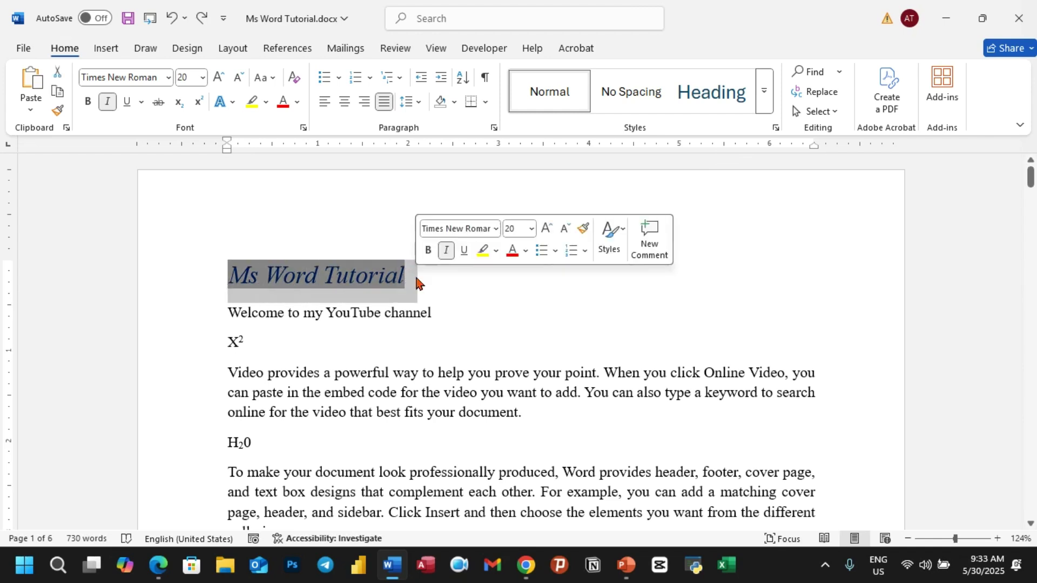
click(764, 91)
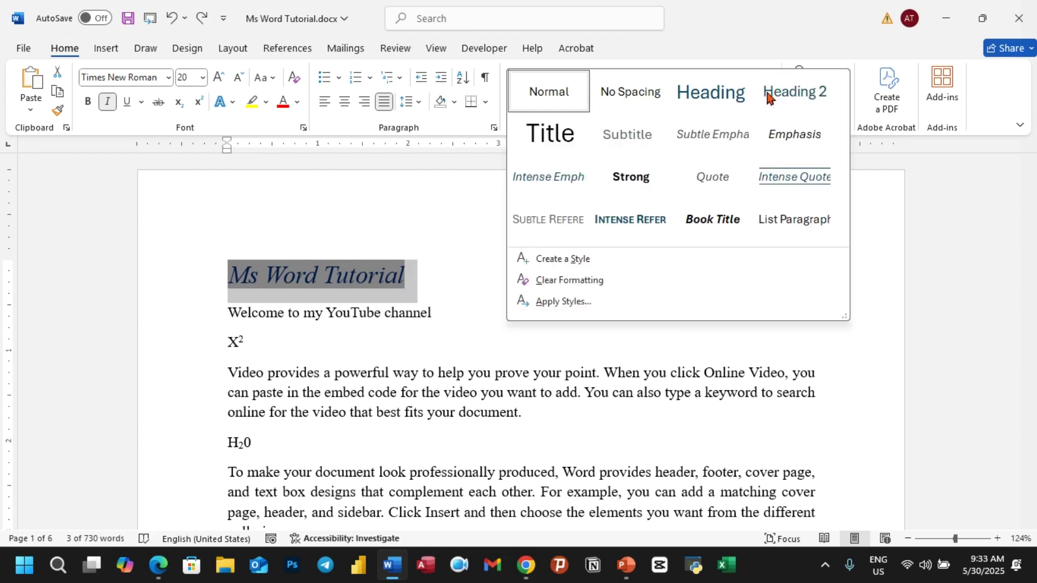
click(697, 106)
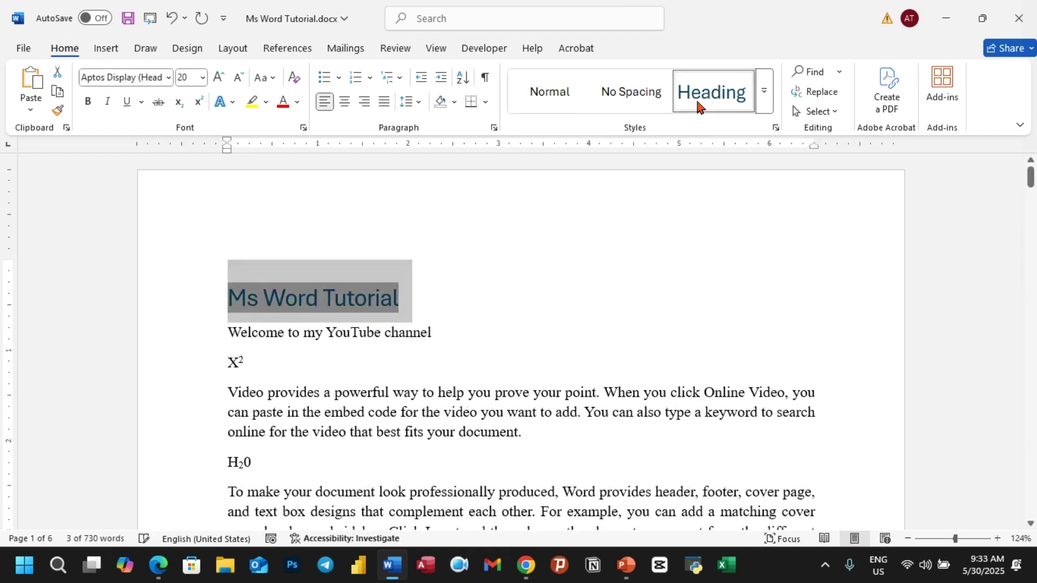
Add the text "Food" on the empty line below the bulleted fruit list and apply the Heading 1 style.
scroll(543, 291, down, 5)
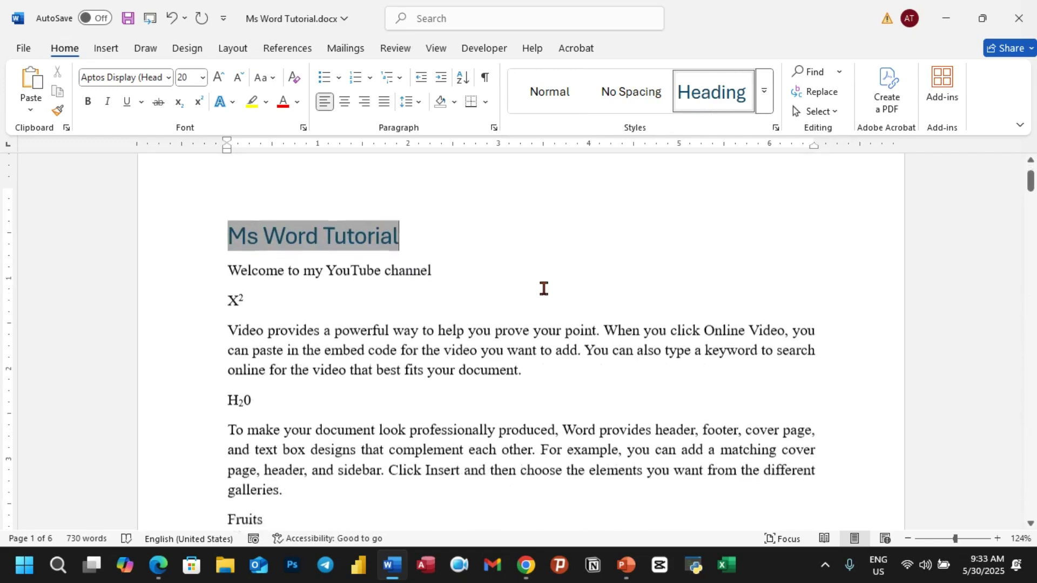
scroll(545, 292, down, 4)
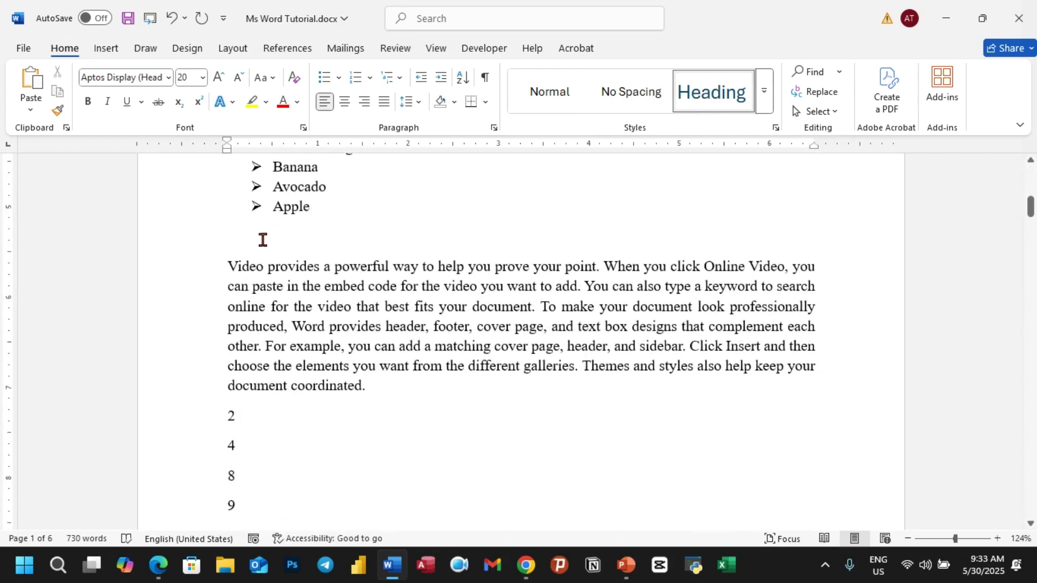
click(262, 240)
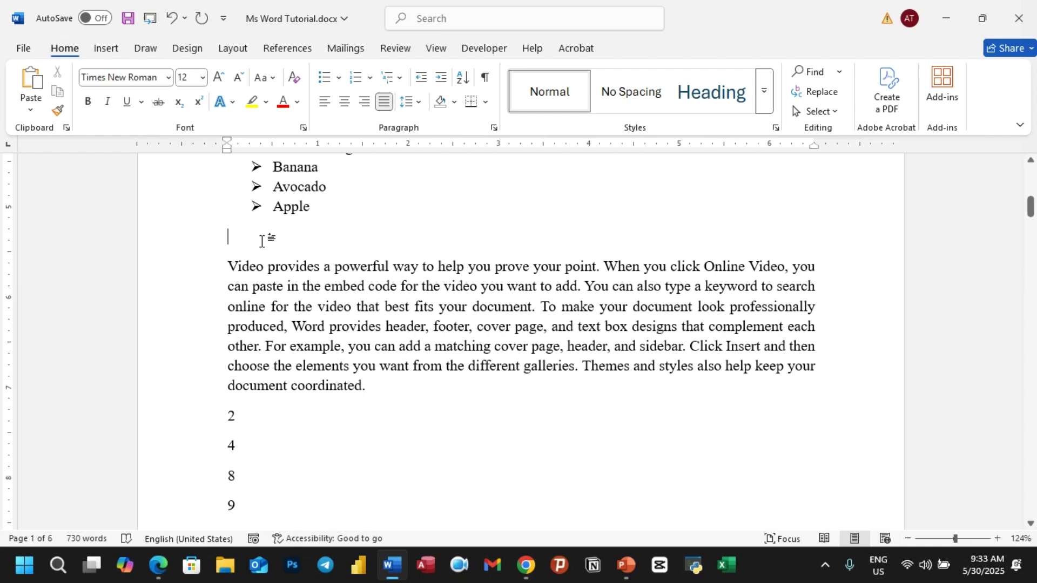
text(Food)
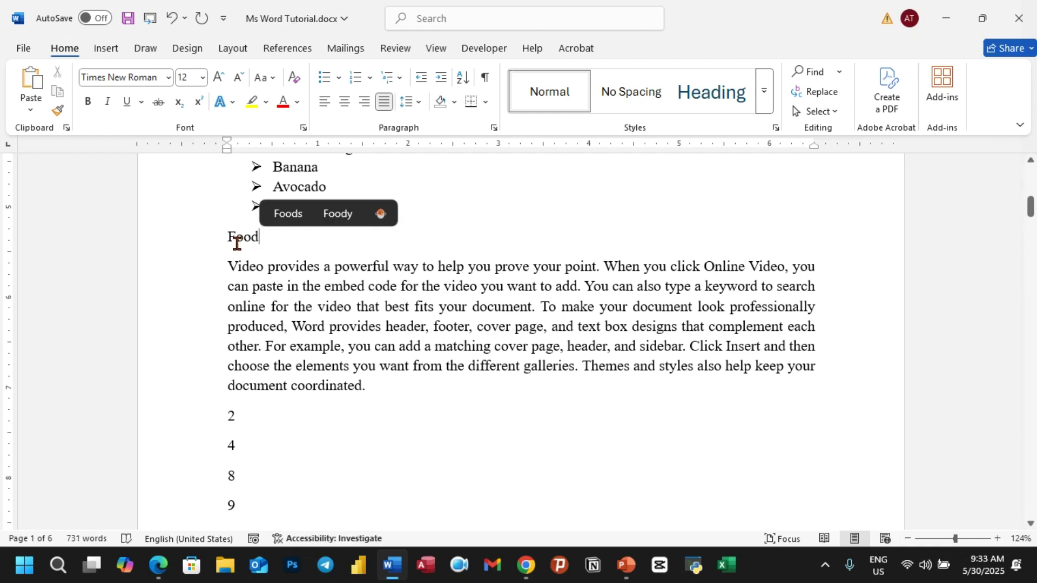
drag(222, 236, 287, 241)
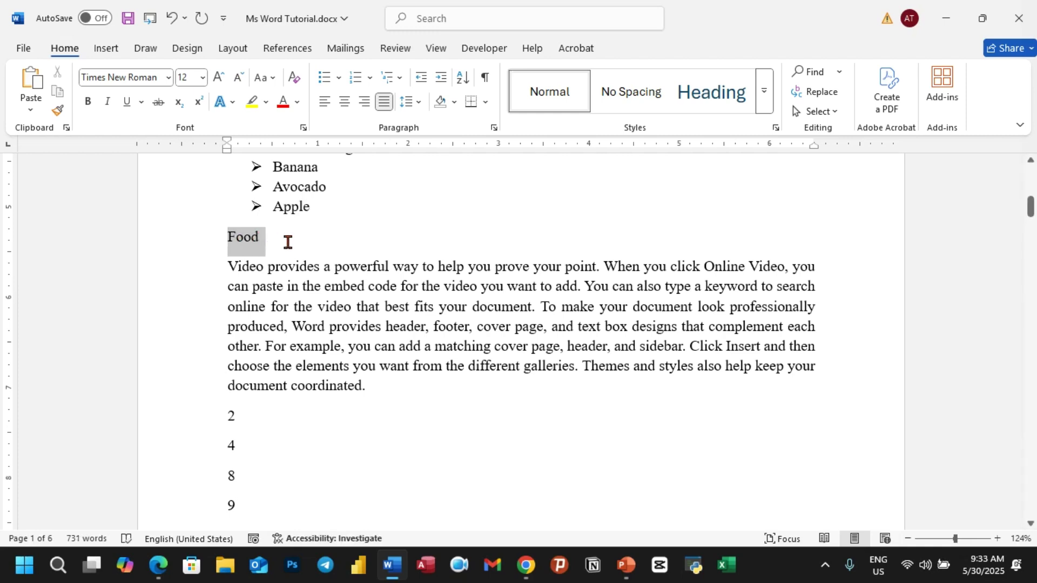
click(705, 104)
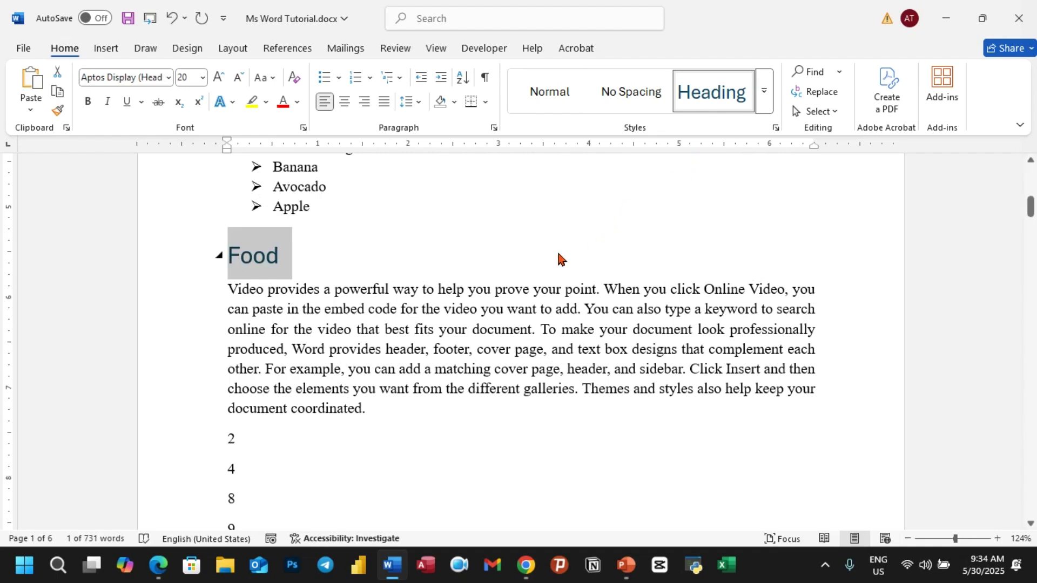
Insert a new line "Water" after the first paragraph on page 2 and format it with the Heading 1 style.
scroll(558, 260, down, 3)
scroll(454, 295, down, 7)
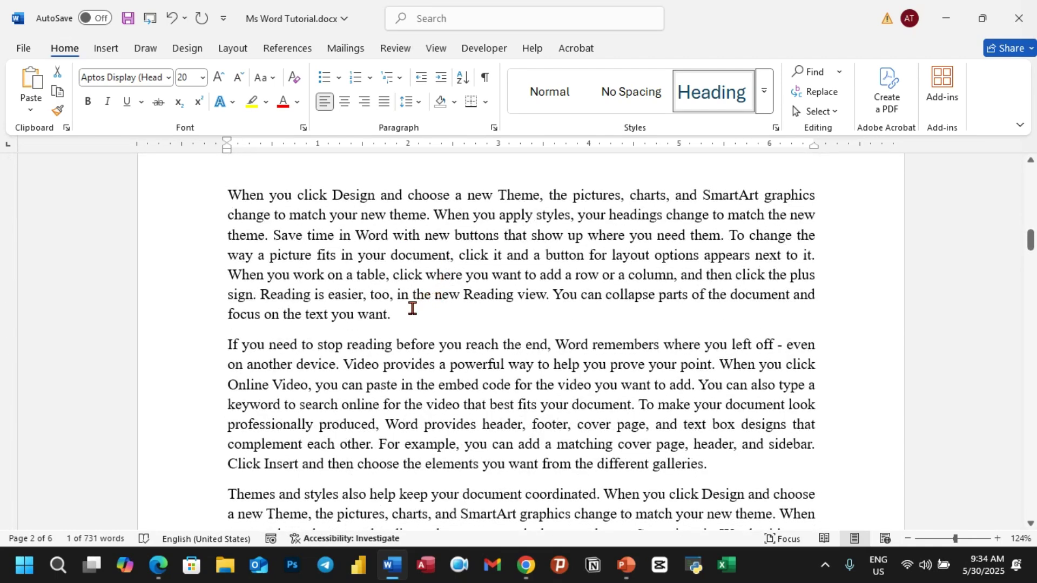
click(412, 309)
key(Return)
text(Water)
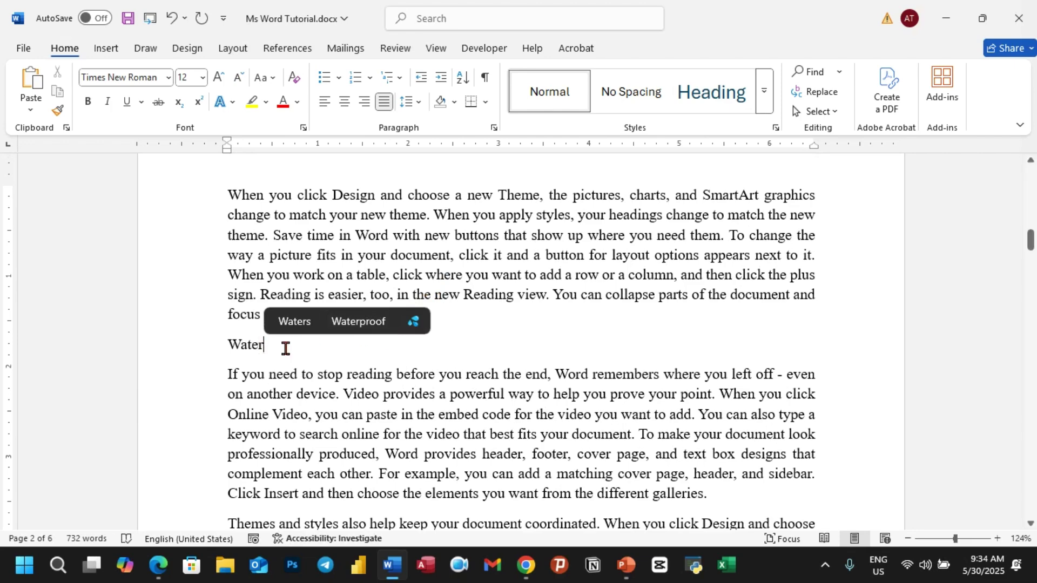
drag(228, 342, 273, 345)
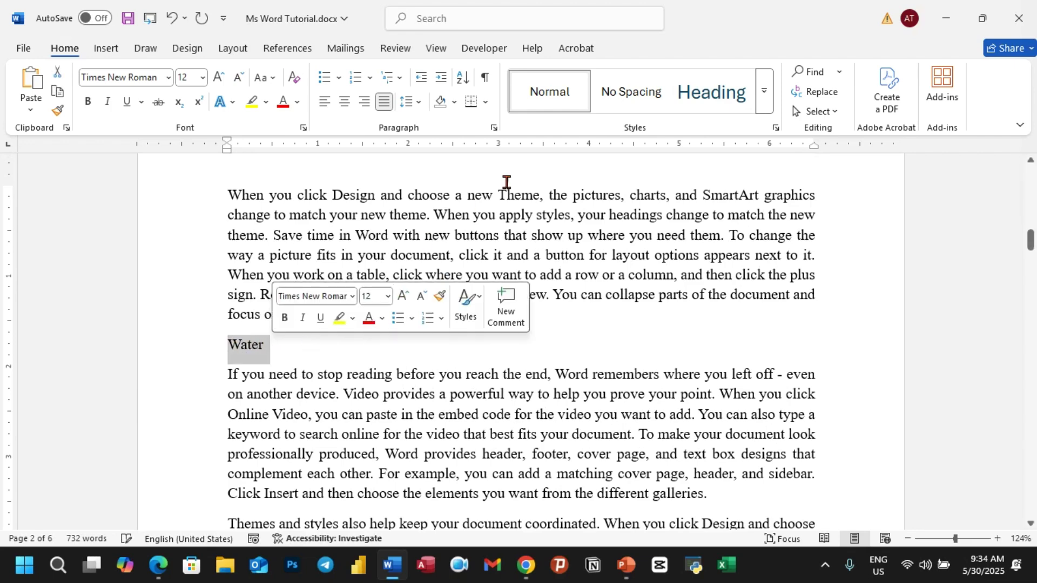
click(715, 101)
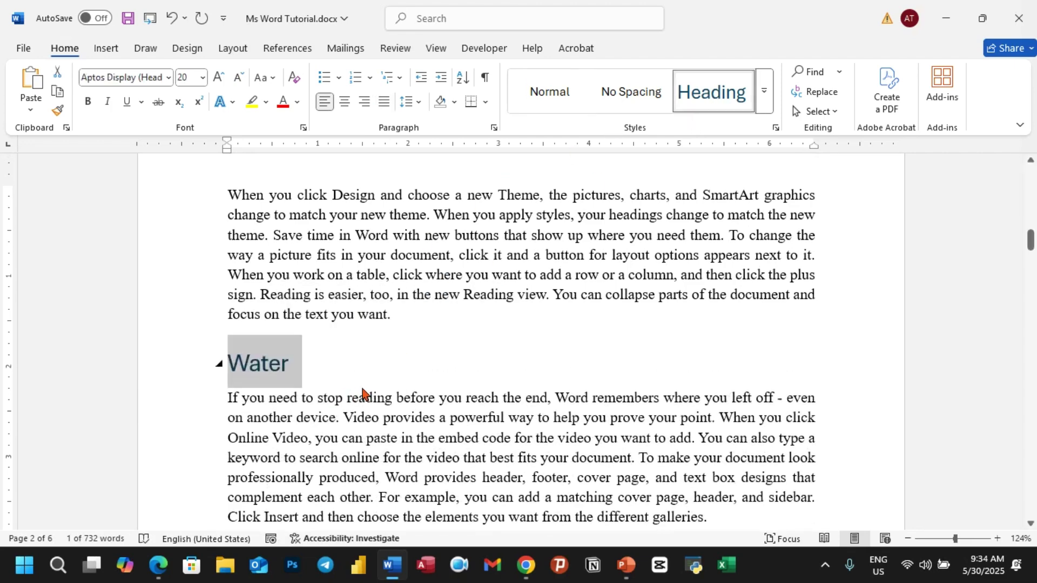
click(315, 371)
Apply the Heading 1 style to the "Sample Photo" line above the picture.
scroll(357, 401, down, 4)
scroll(357, 401, down, 15)
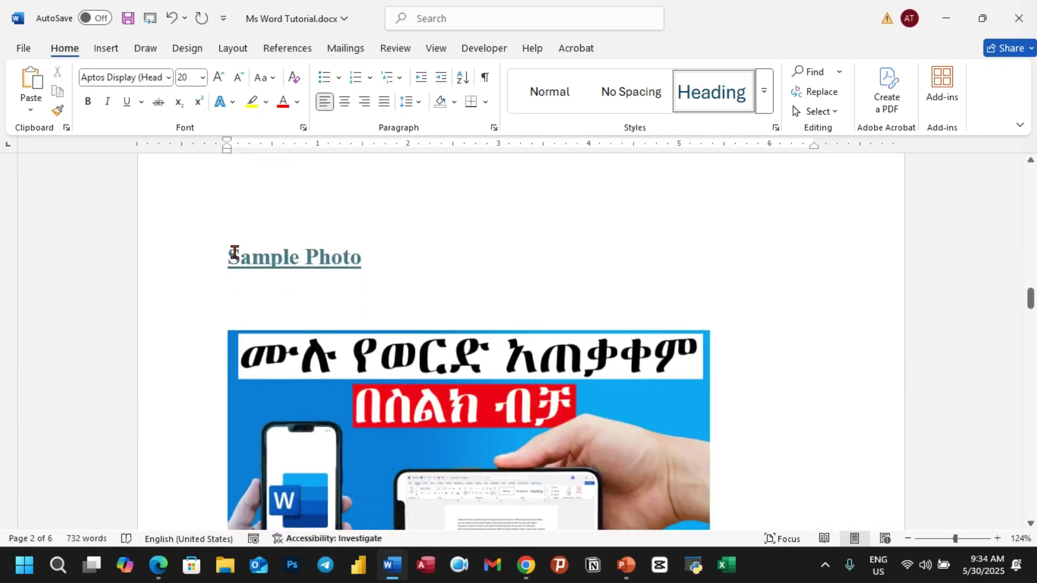
drag(231, 258, 389, 253)
click(691, 107)
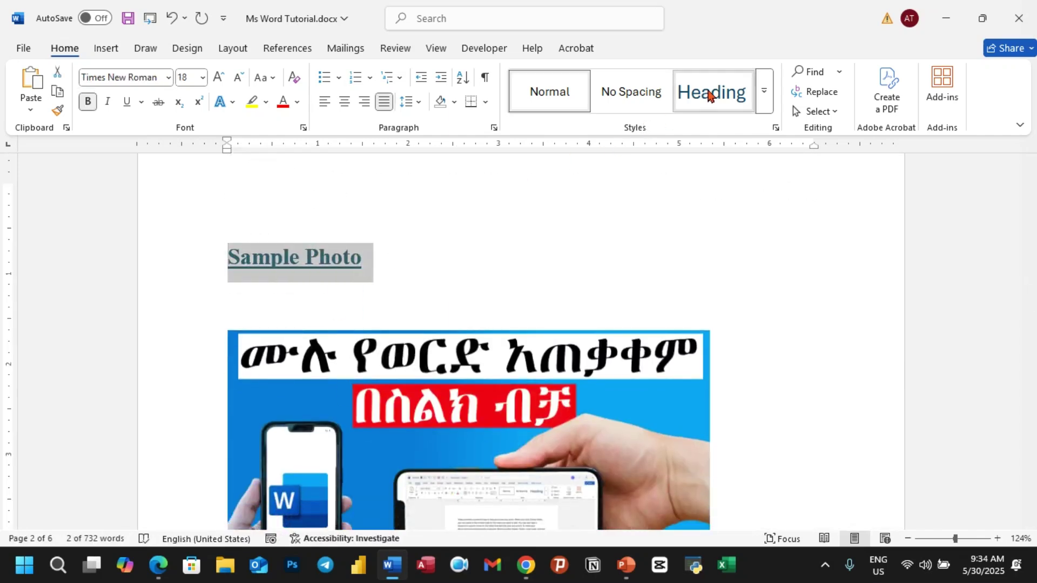
Apply the Heading 1 style to the "Graph" line above the Fruits chart on page 6.
scroll(461, 319, down, 10)
scroll(461, 318, down, 20)
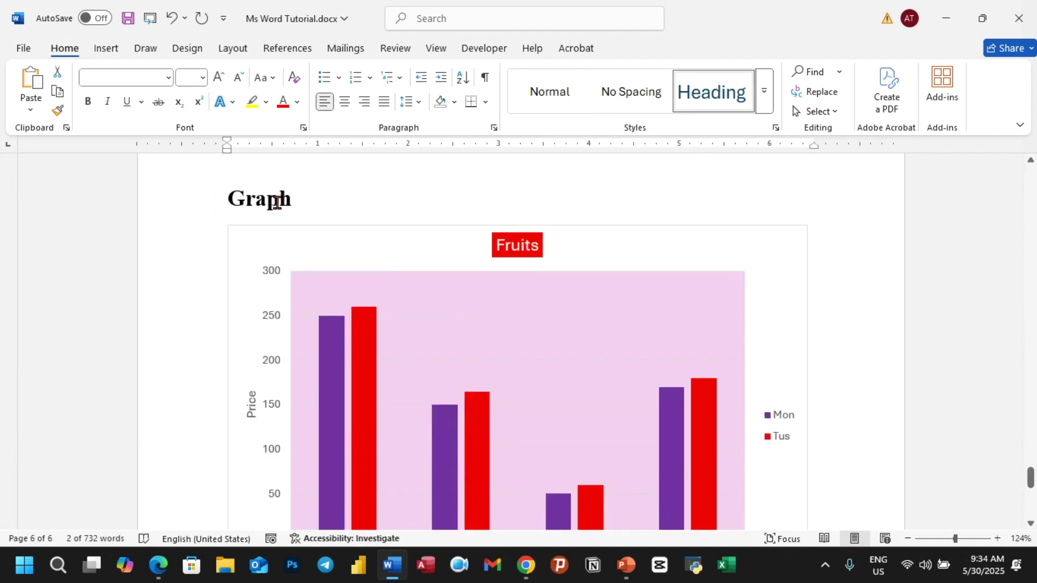
click(225, 200)
click(719, 106)
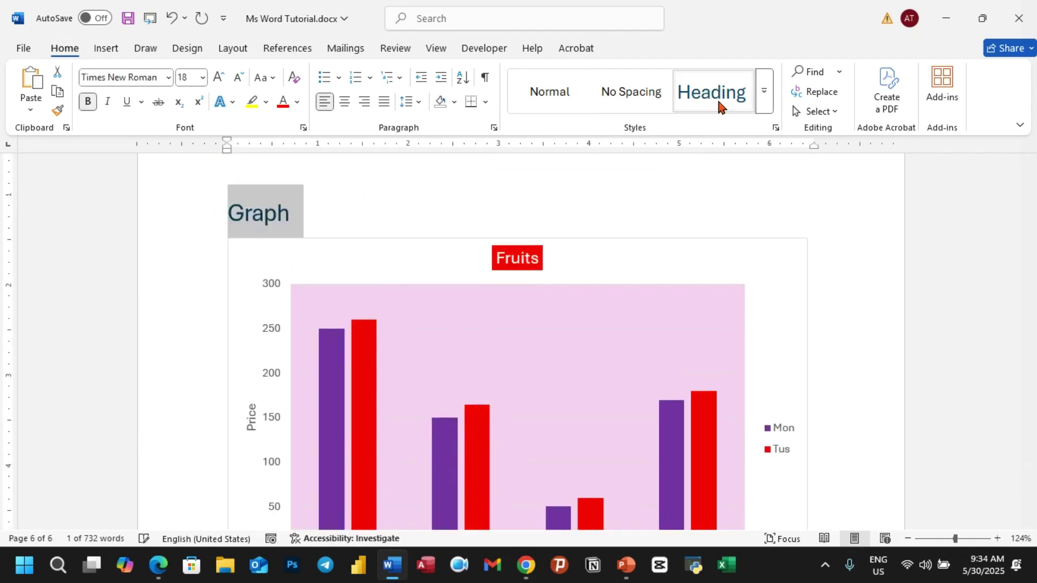
scroll(615, 241, up, 2)
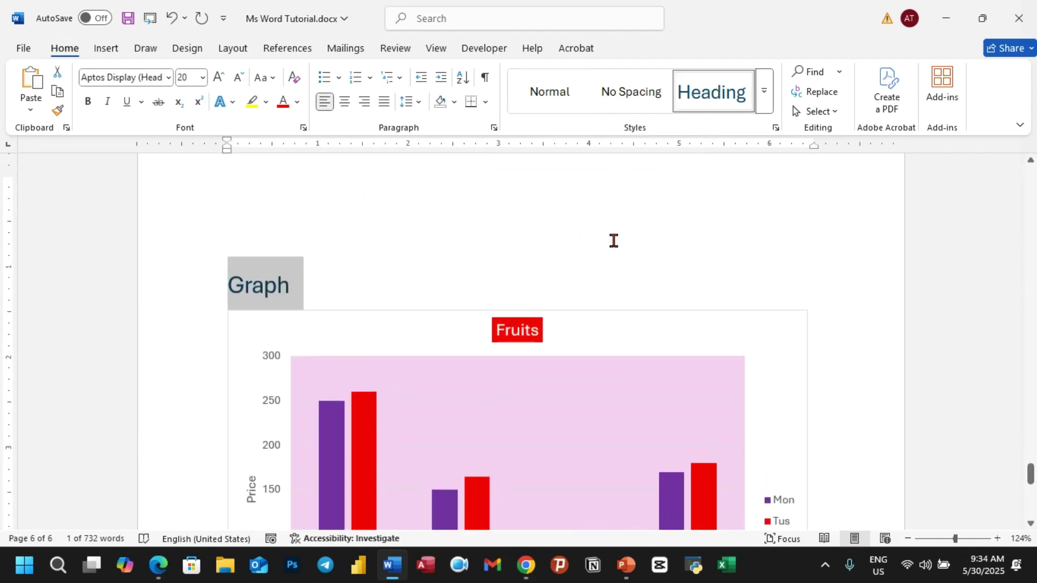
Insert a new line "Vegetables" directly below the "Food" heading and format it with the Heading 2 style.
scroll(637, 269, up, 10)
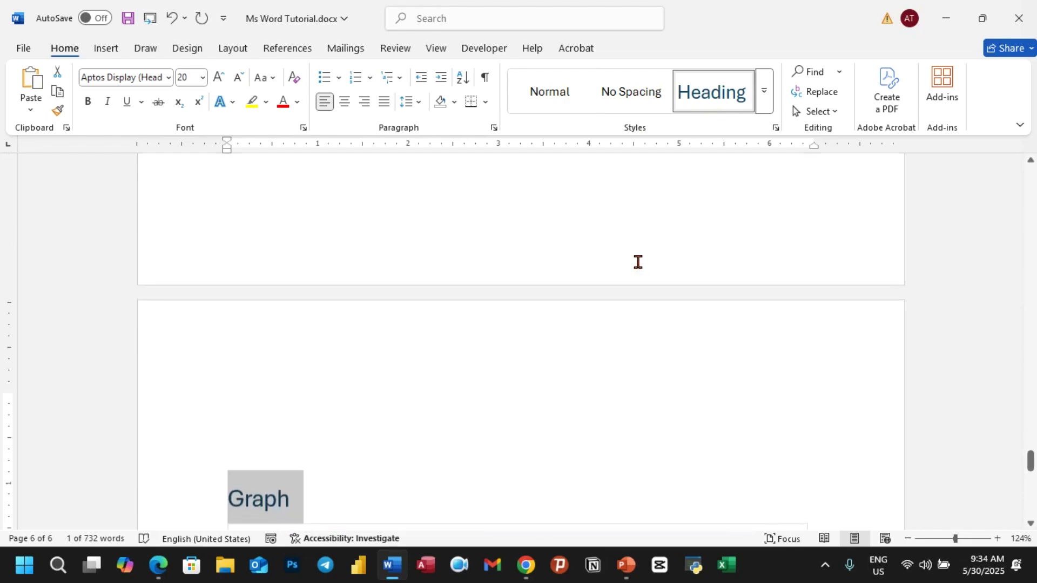
scroll(630, 285, up, 15)
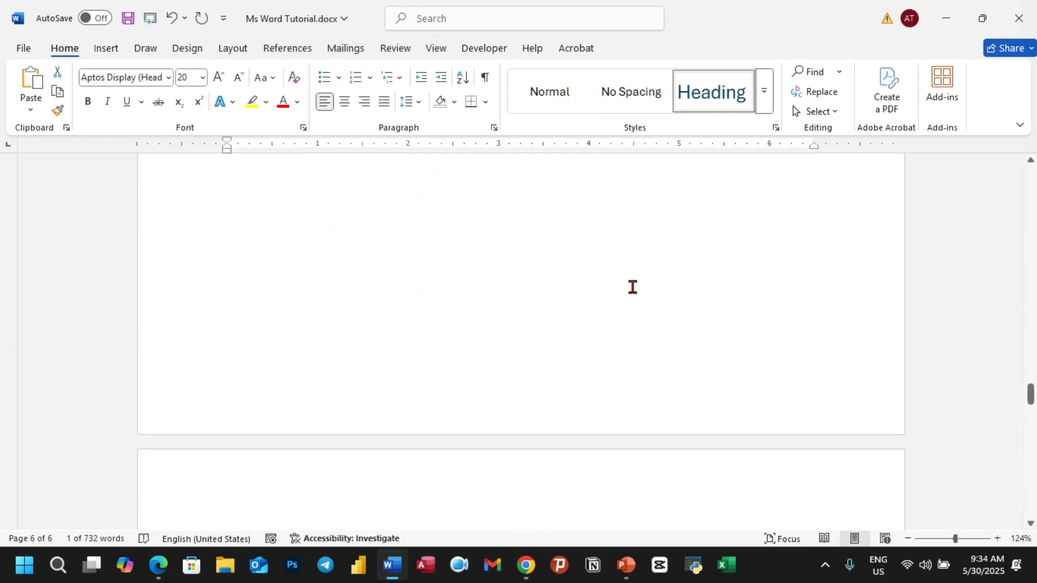
scroll(632, 287, up, 20)
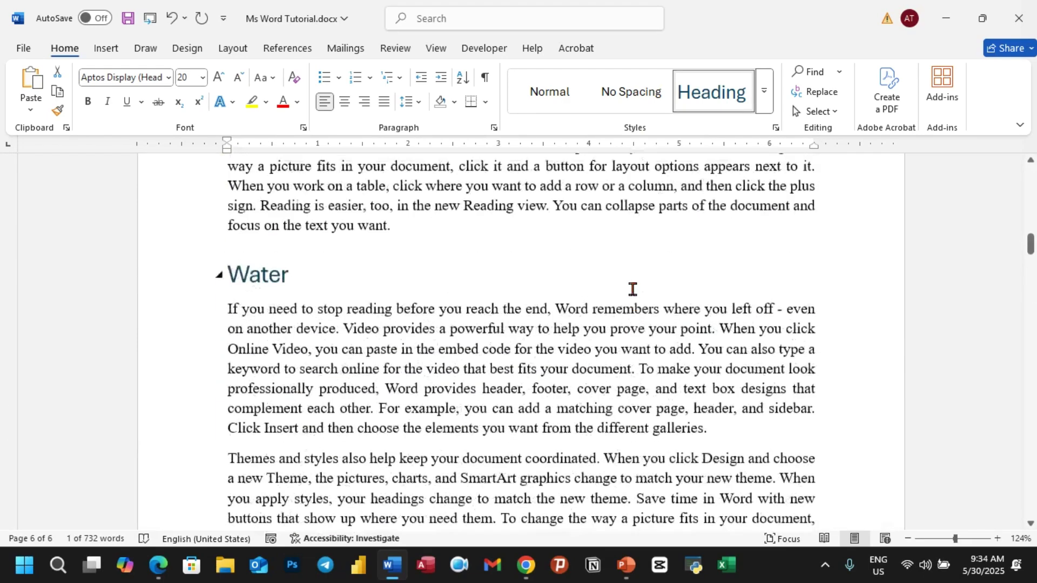
scroll(633, 290, up, 5)
scroll(567, 289, down, 7)
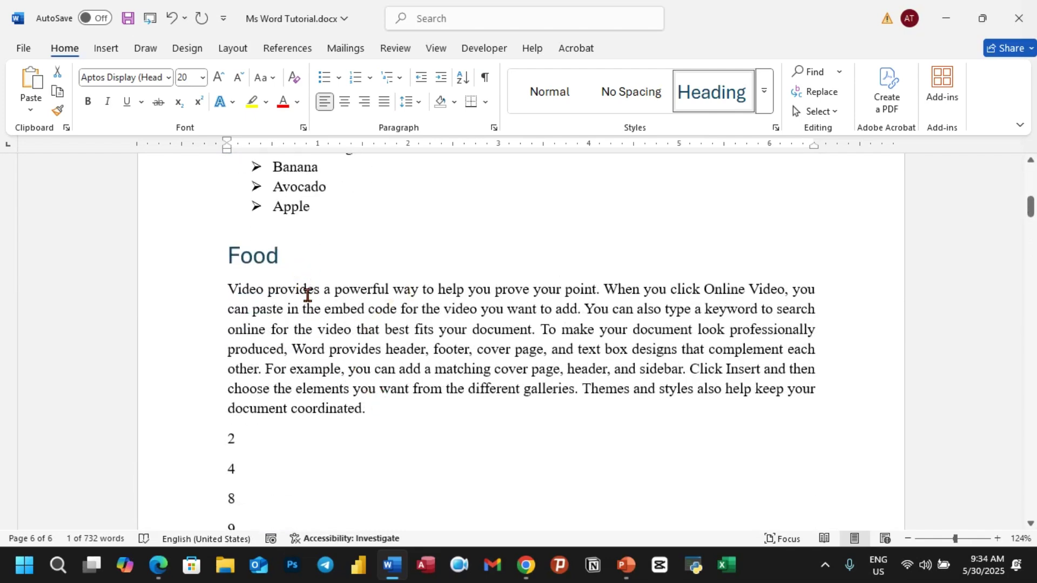
click(301, 272)
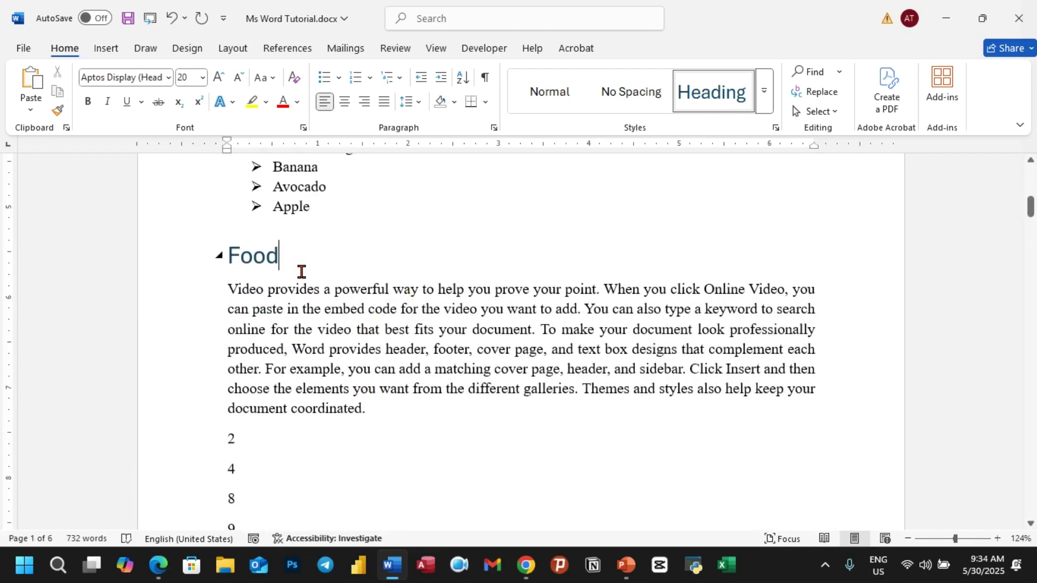
key(Return)
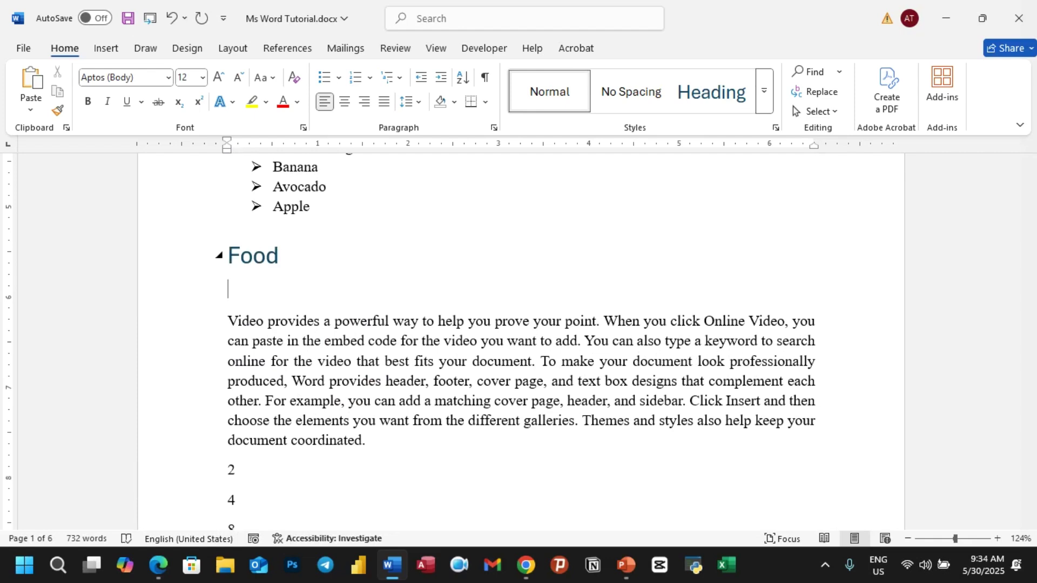
text(Vegetables)
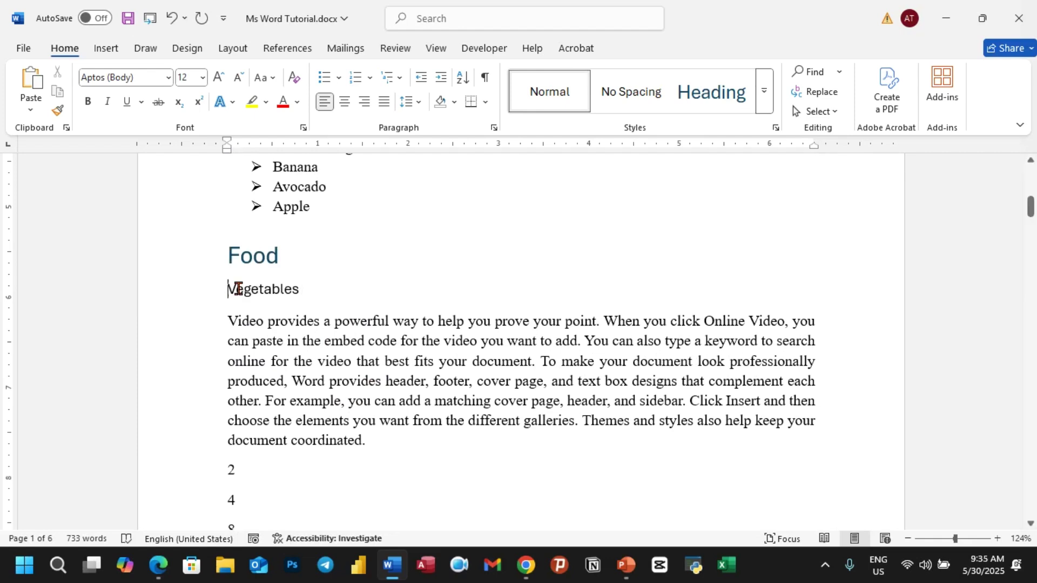
drag(225, 287, 335, 287)
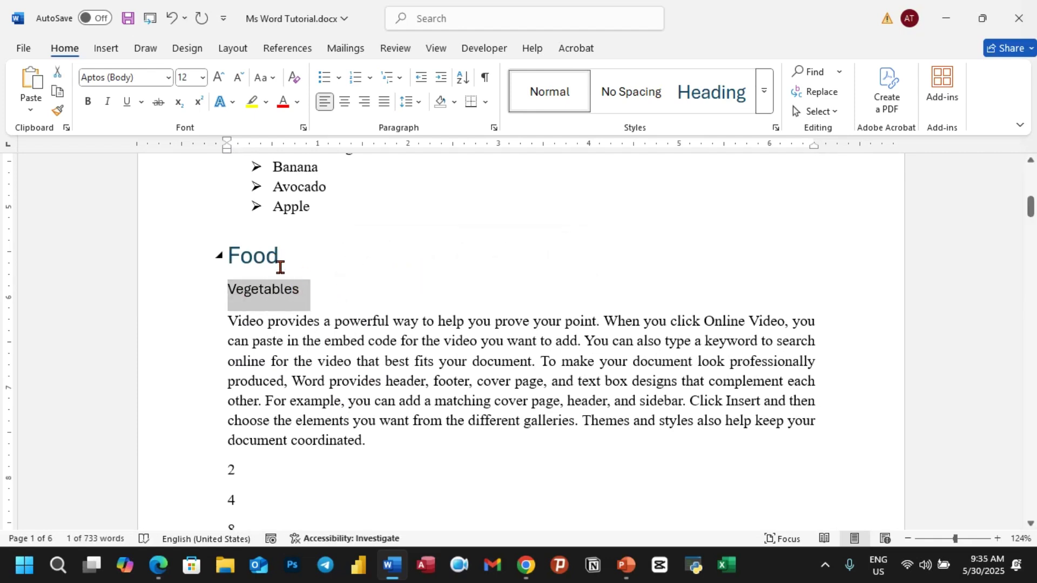
click(764, 96)
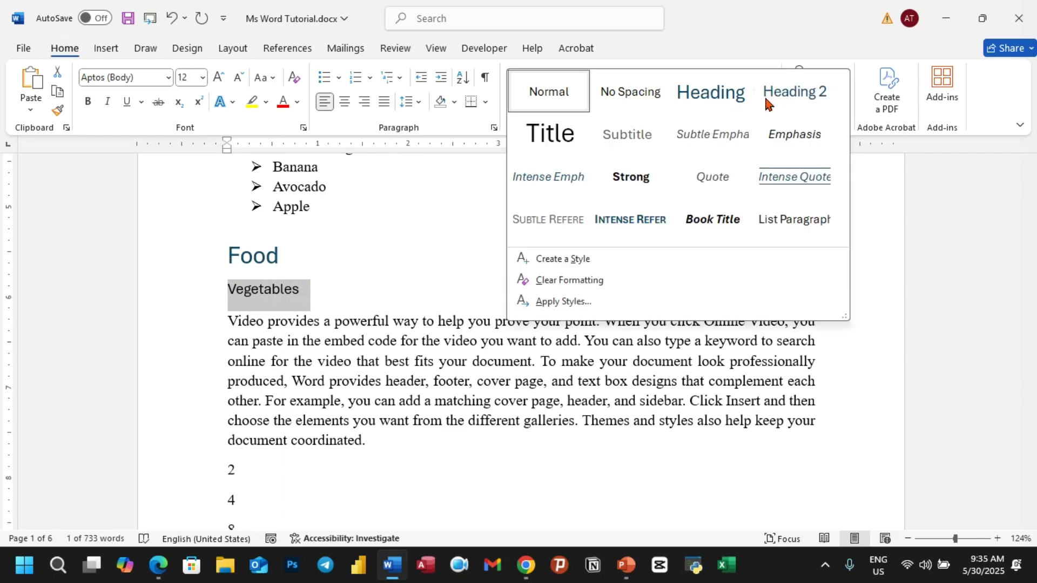
click(790, 101)
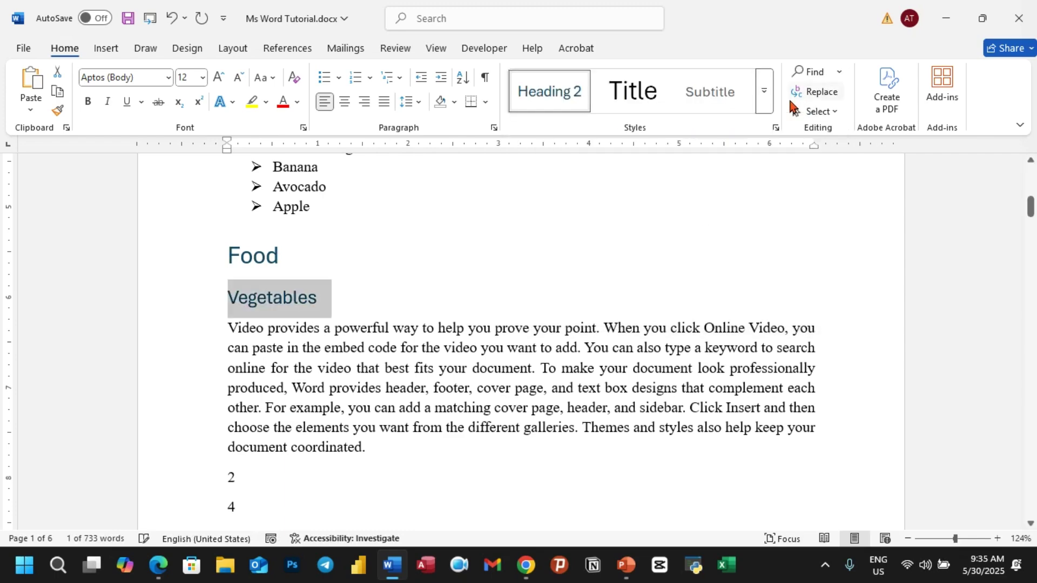
Add a line "Fruits" between the Vegetables paragraph and the number 2, and apply the Heading 2 style.
scroll(479, 372, down, 5)
scroll(478, 372, down, 9)
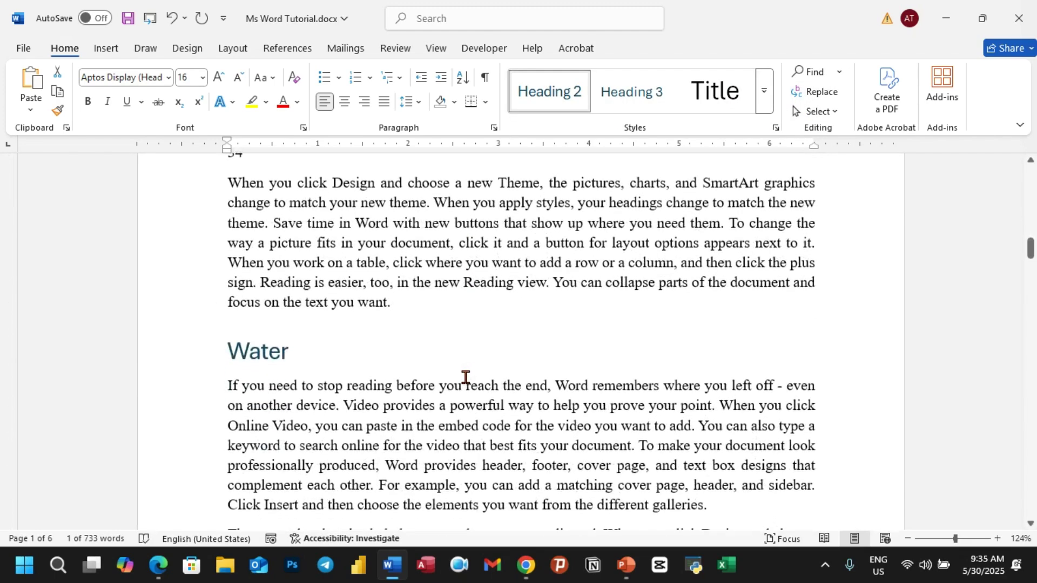
key(ctrl+Down)
key(ctrl+Down)
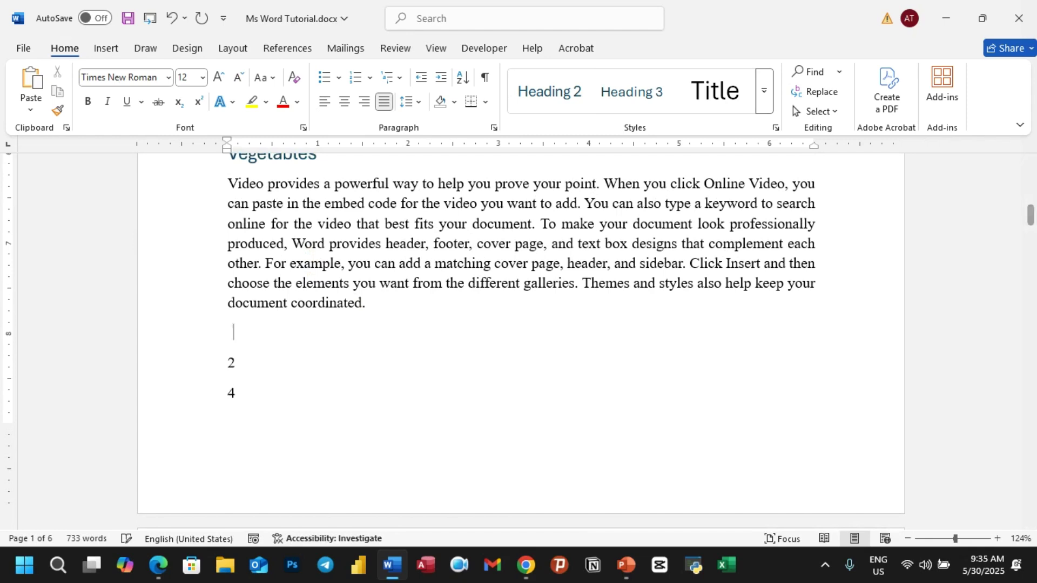
text(Frui)
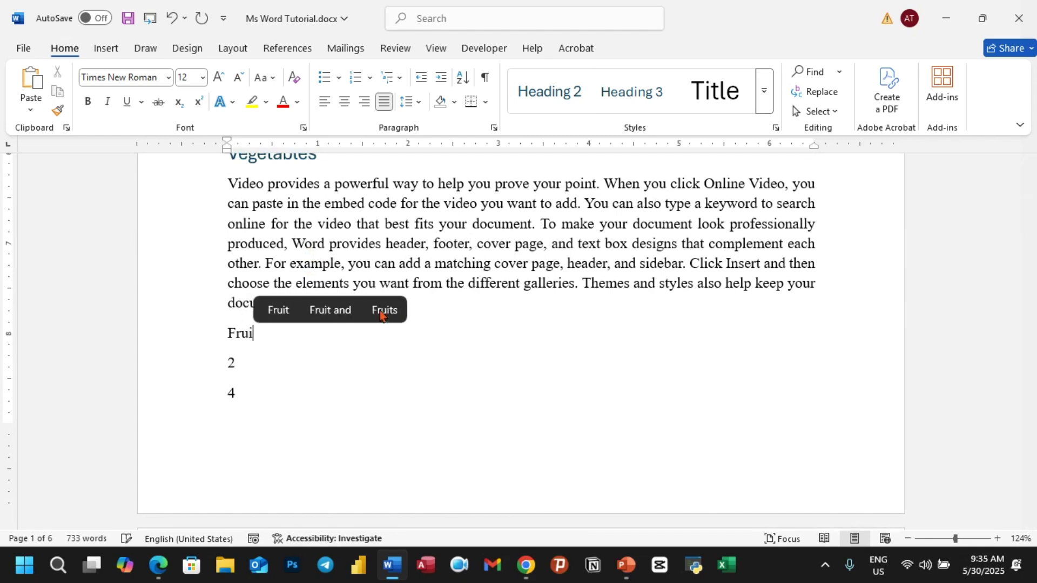
click(384, 308)
click(575, 95)
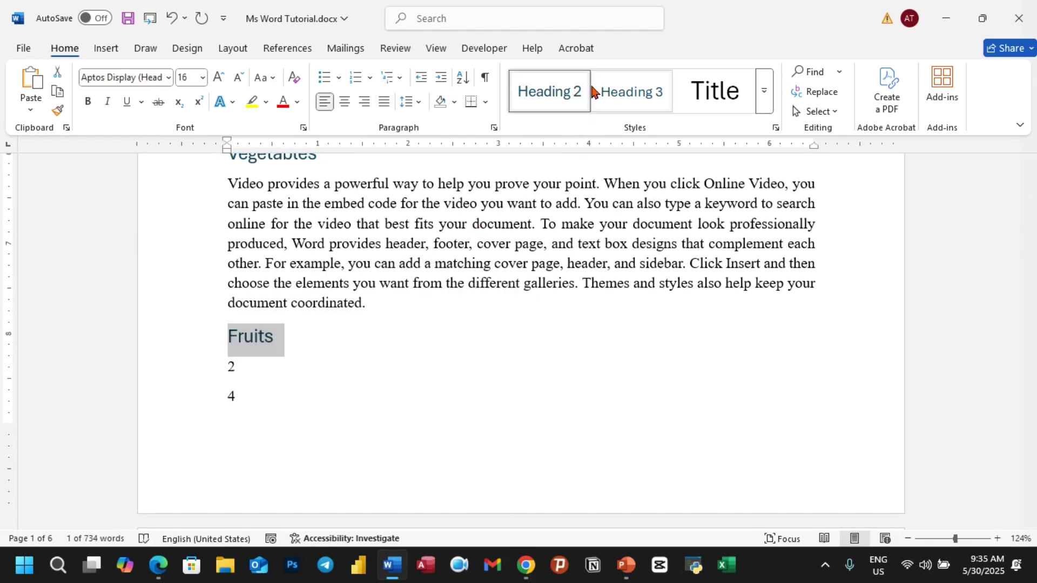
Insert a new line "H2O" after the first paragraph of the Water section and apply the Heading 2 style.
scroll(338, 319, down, 10)
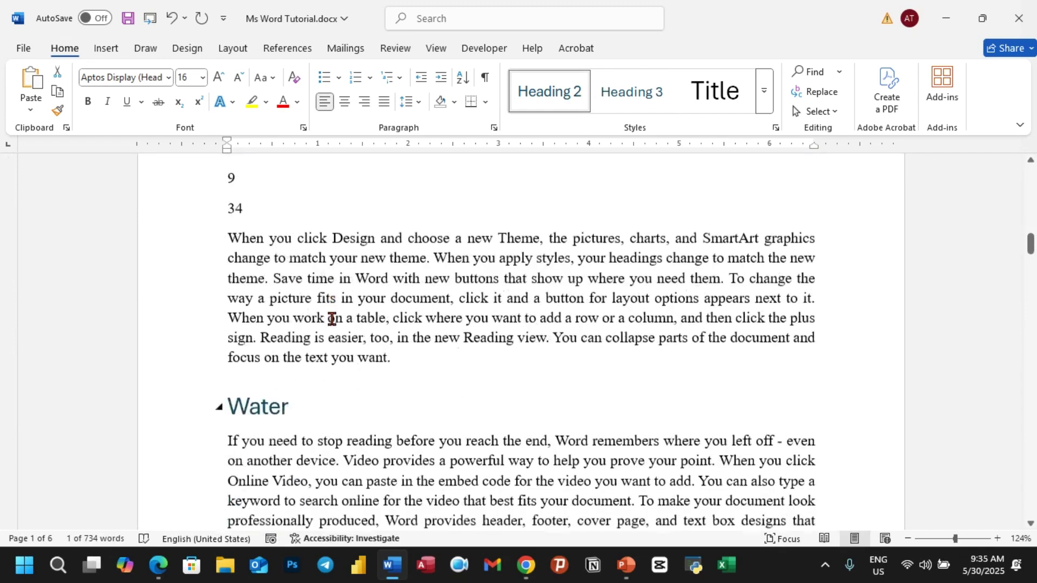
scroll(373, 316, down, 1)
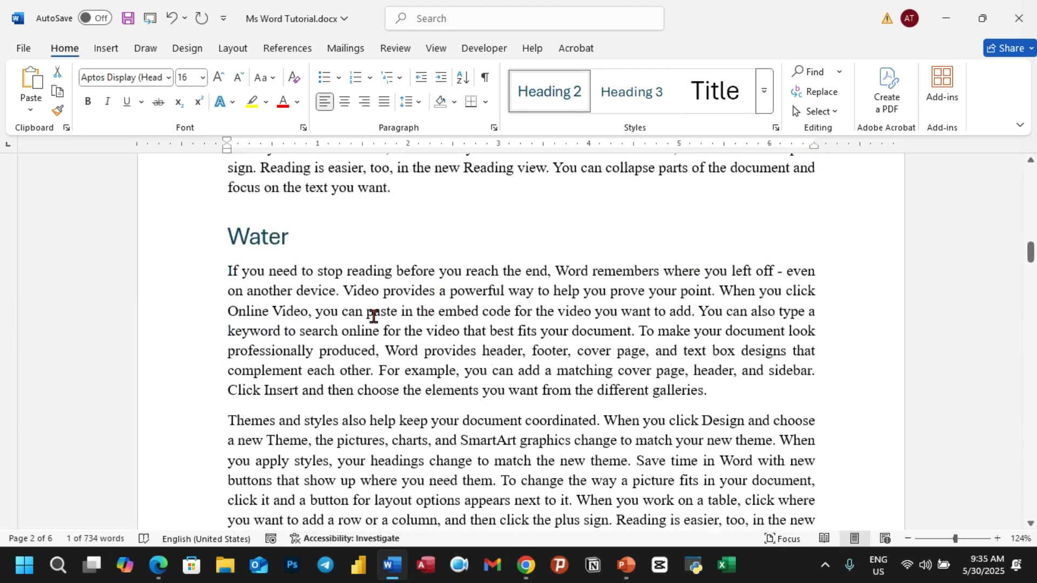
click(719, 389)
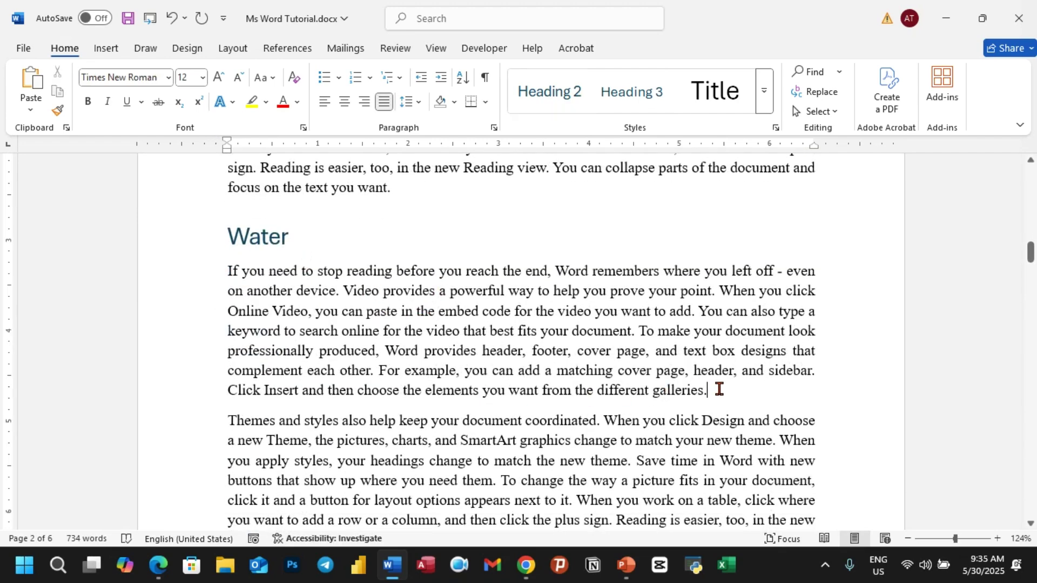
key(Return)
text(H)
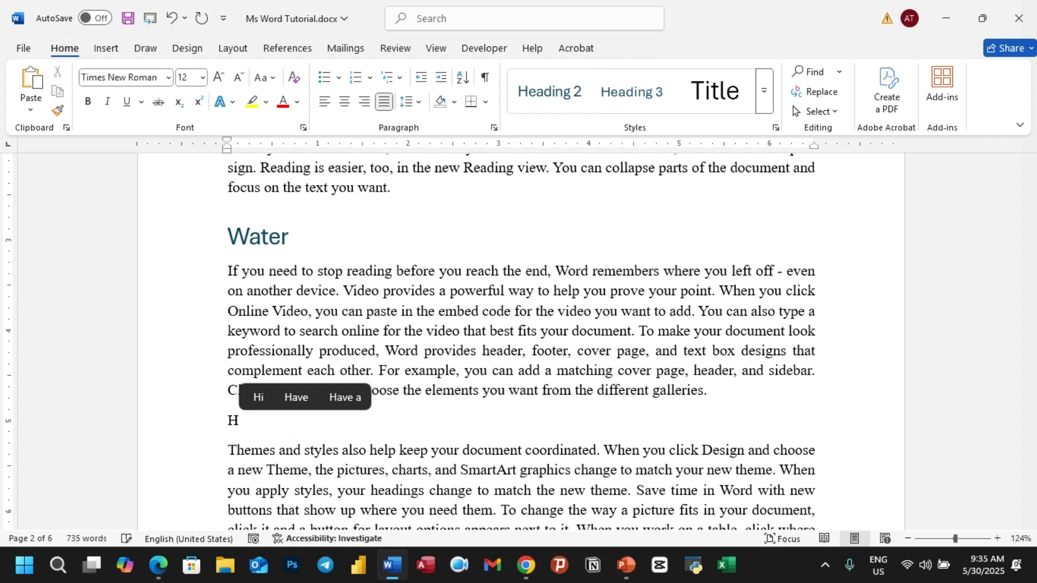
text(2O)
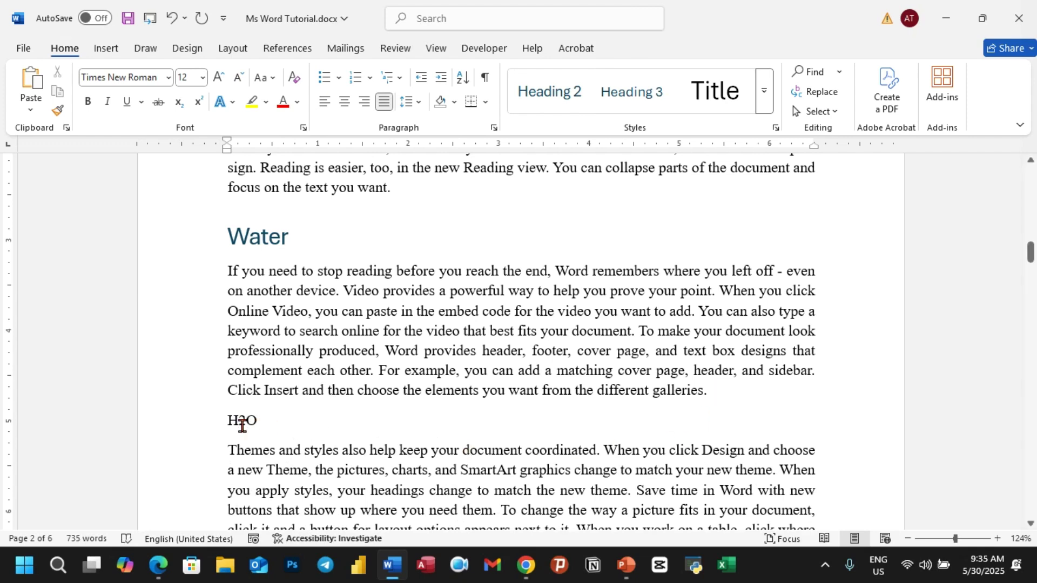
triple_click(232, 421)
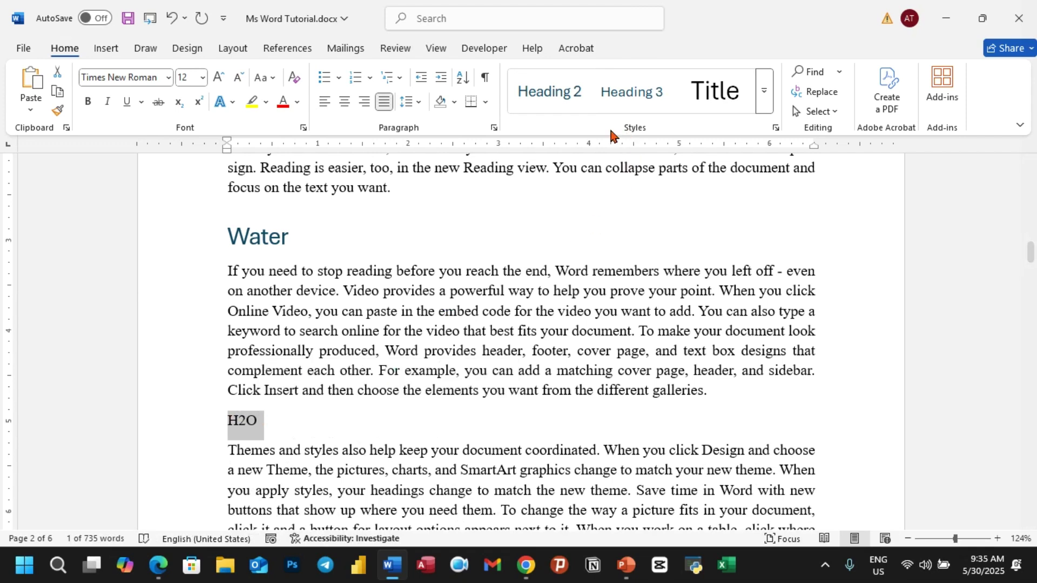
click(549, 92)
click(281, 238)
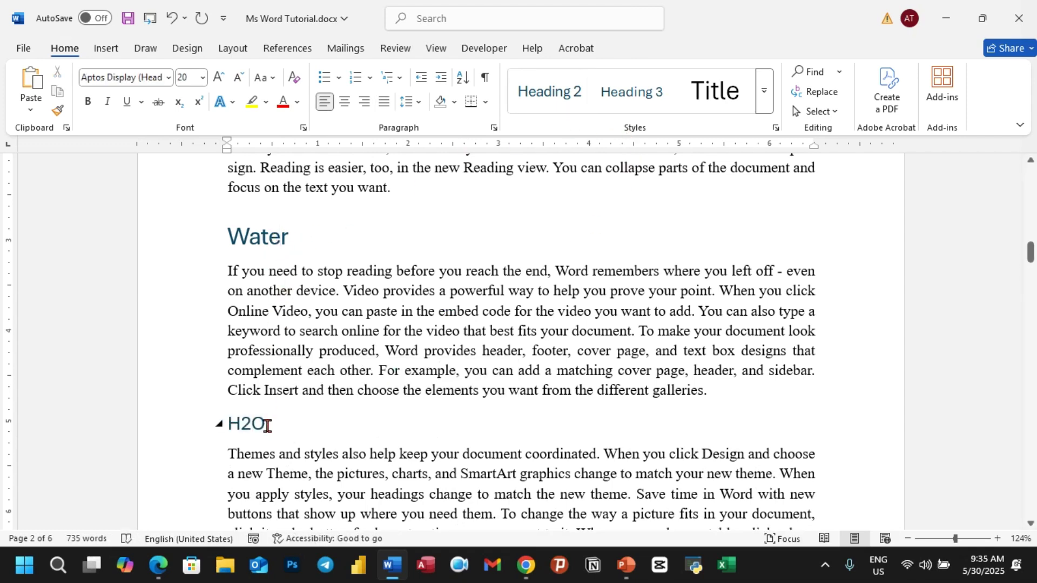
double_click(267, 427)
click(300, 439)
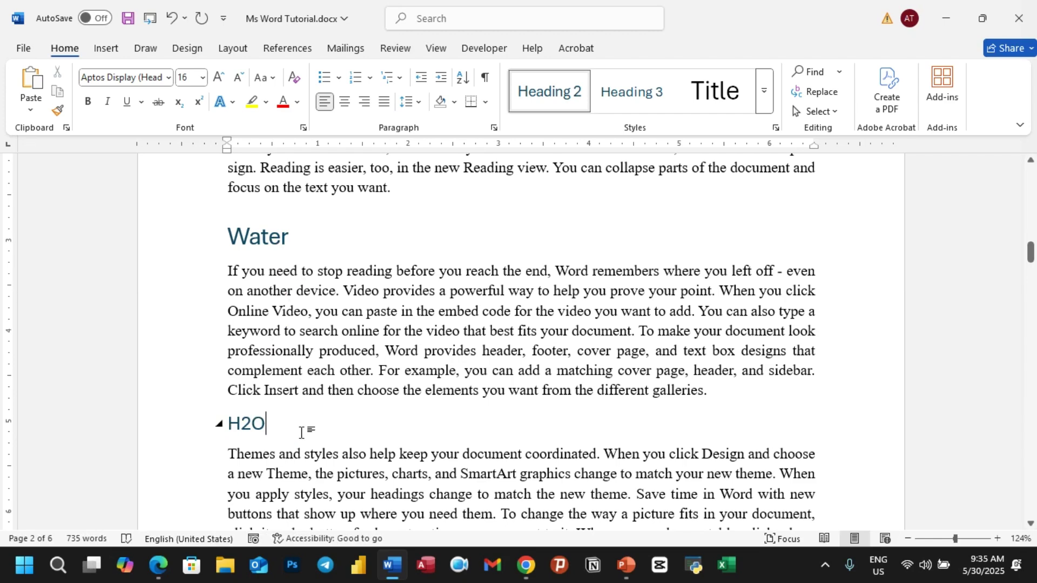
Look over the full gallery of available styles and save the document.
scroll(605, 170, up, 5)
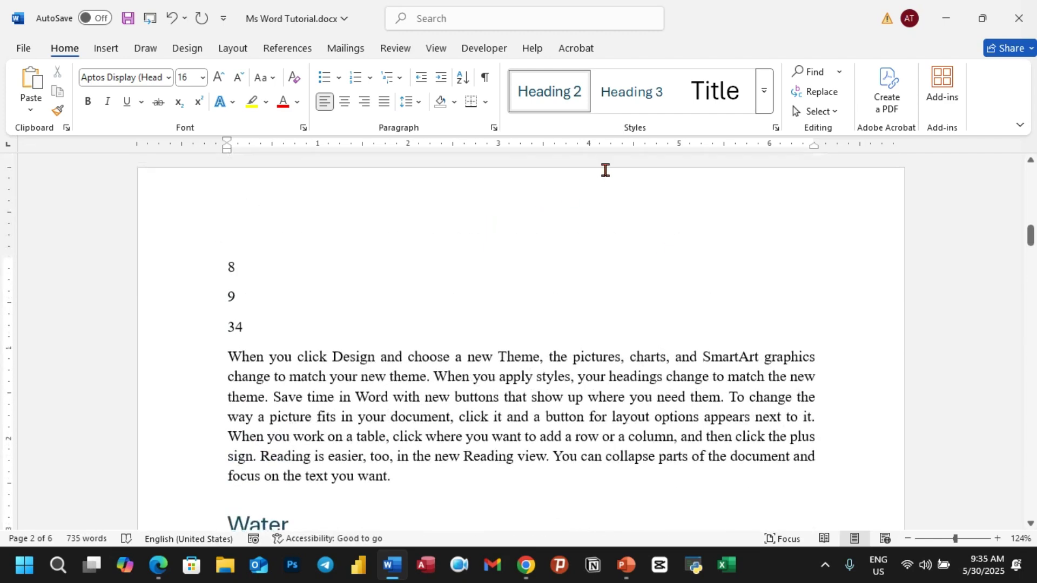
click(764, 105)
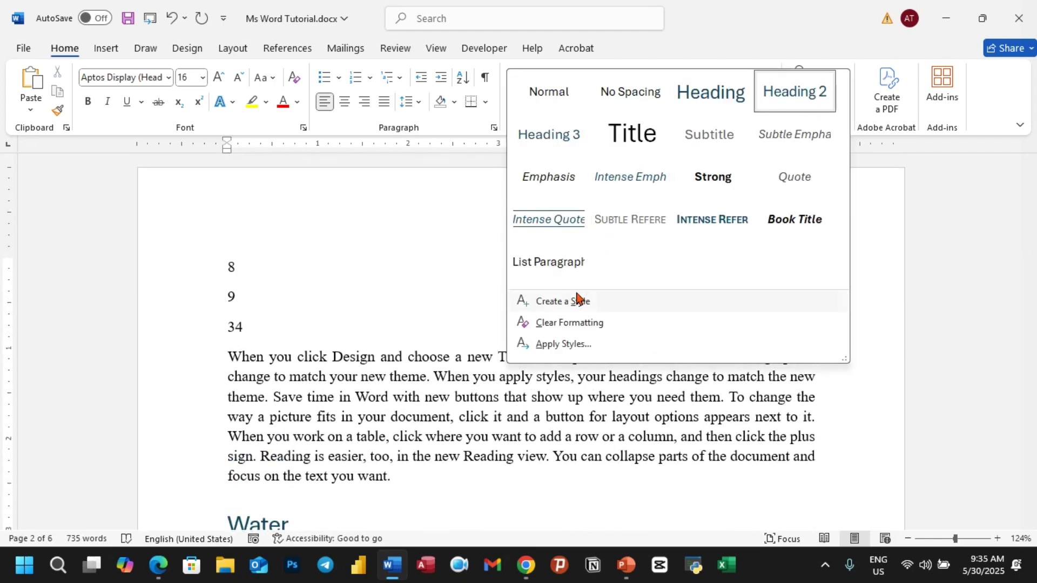
click(949, 285)
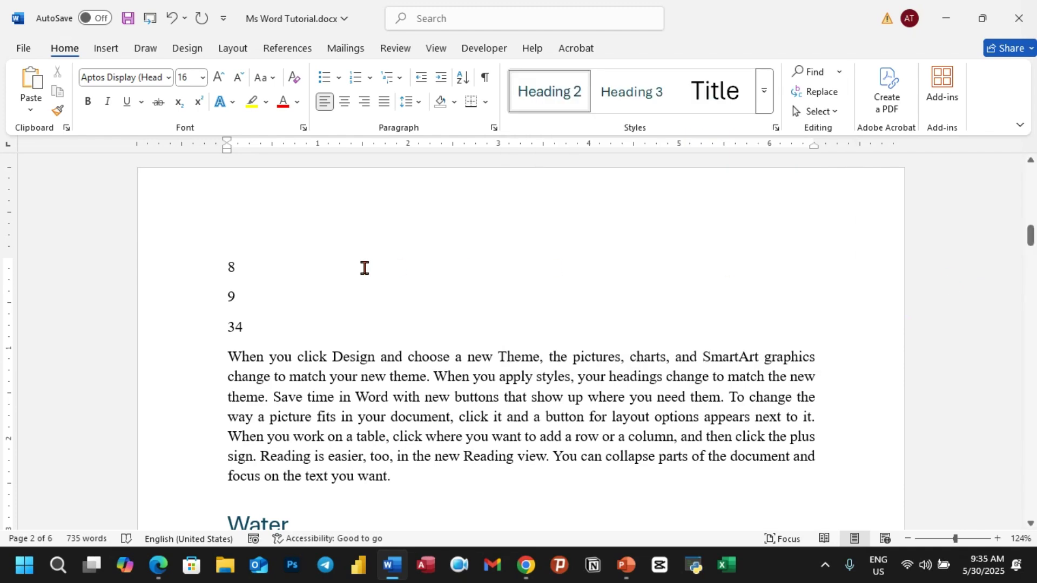
scroll(492, 294, up, 15)
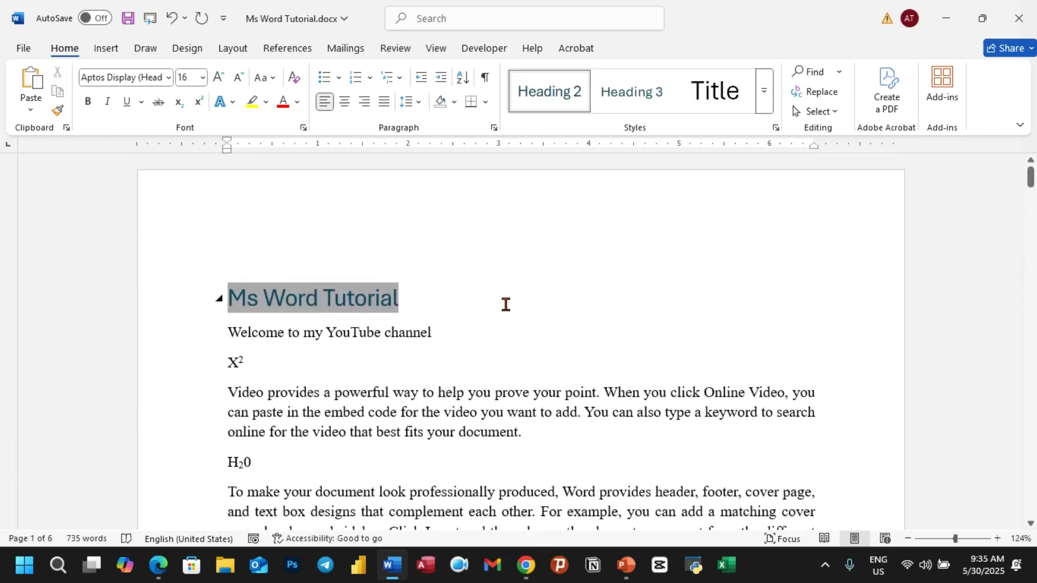
key(ctrl+s)
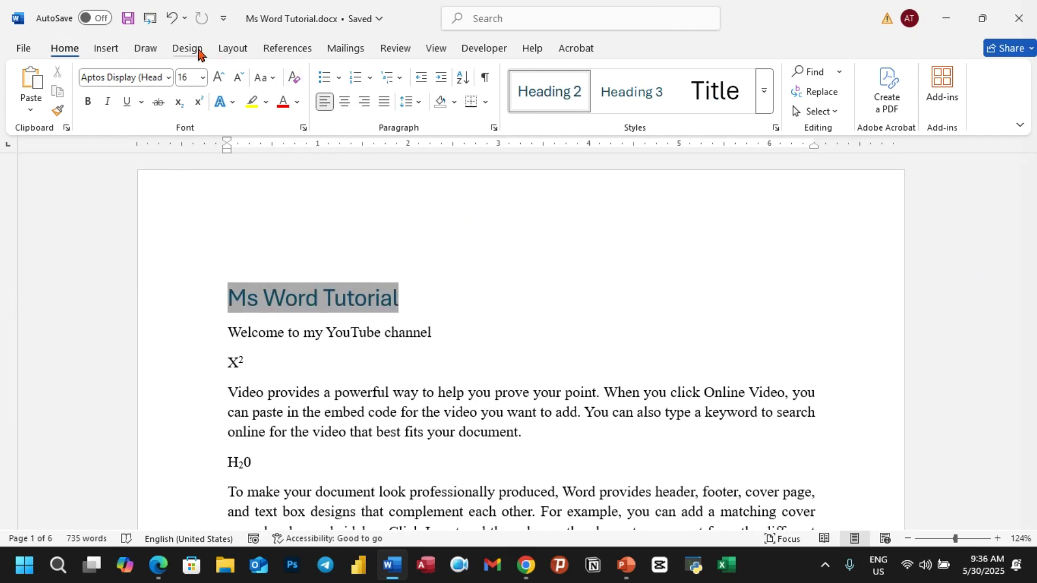
Apply the Berlin theme to the document and check the restyled headings.
click(198, 50)
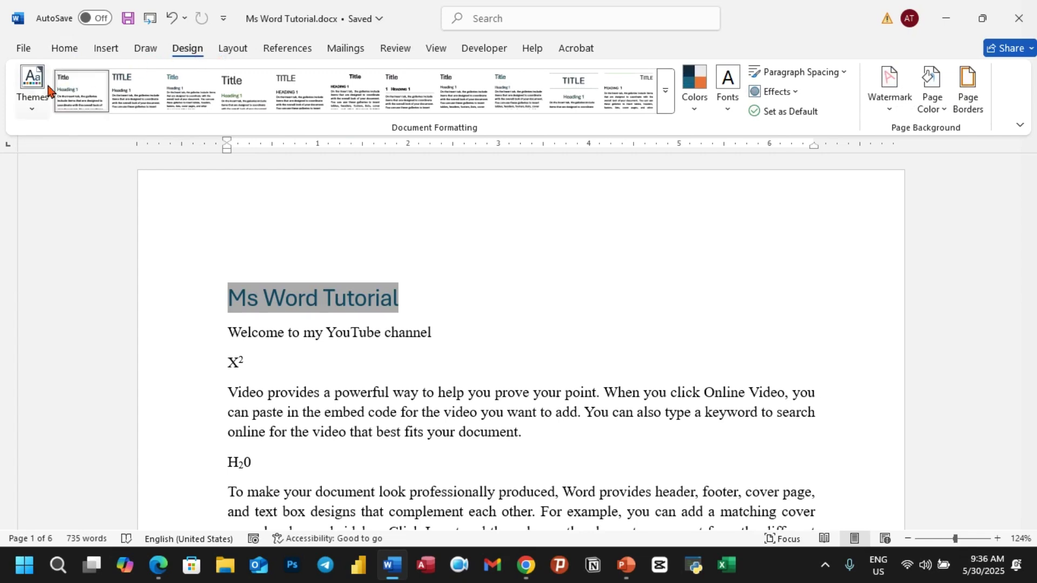
click(34, 109)
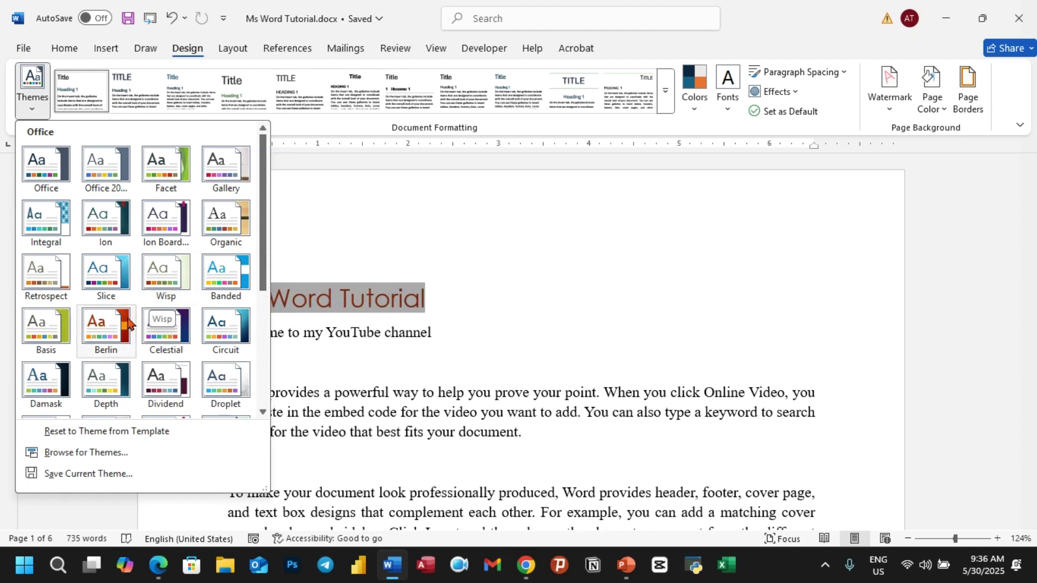
key(Escape)
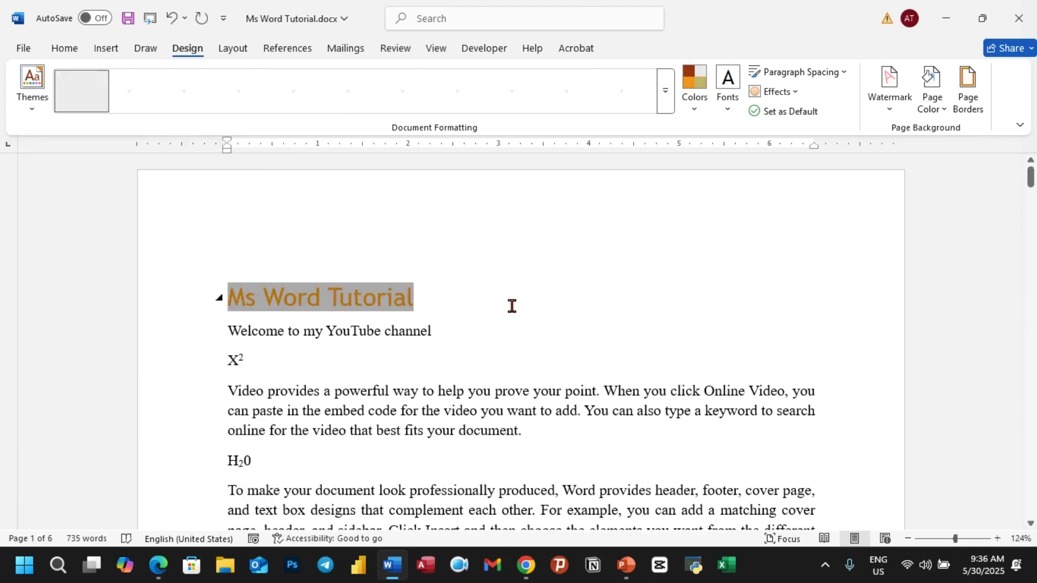
scroll(520, 305, down, 10)
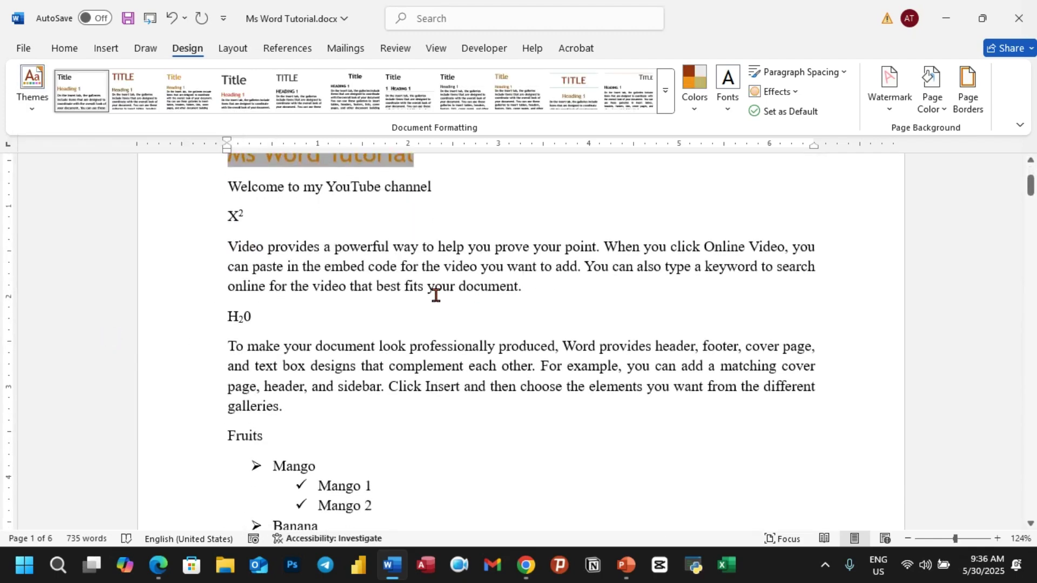
scroll(293, 406, down, 3)
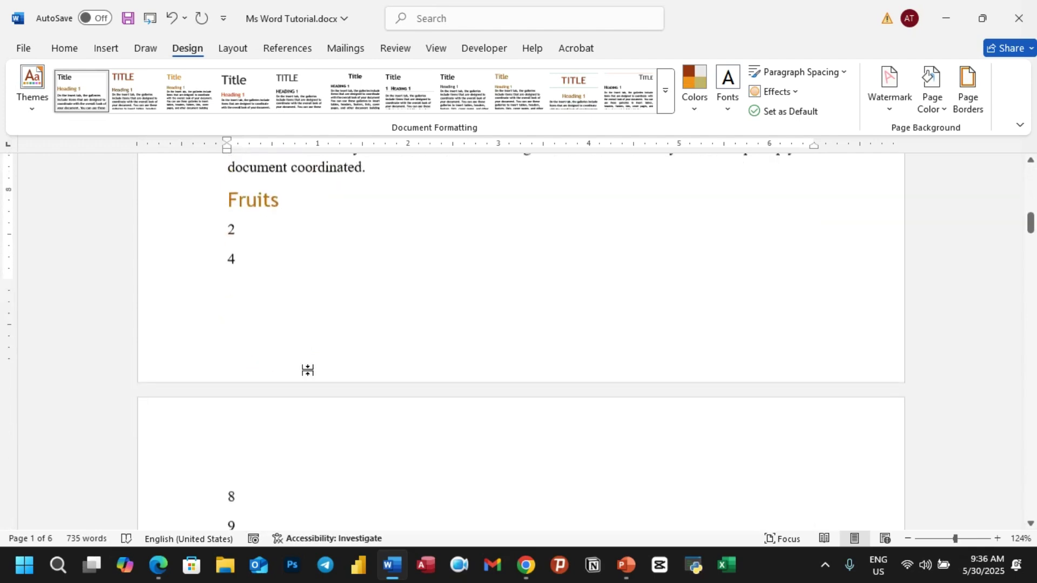
scroll(331, 359, up, 15)
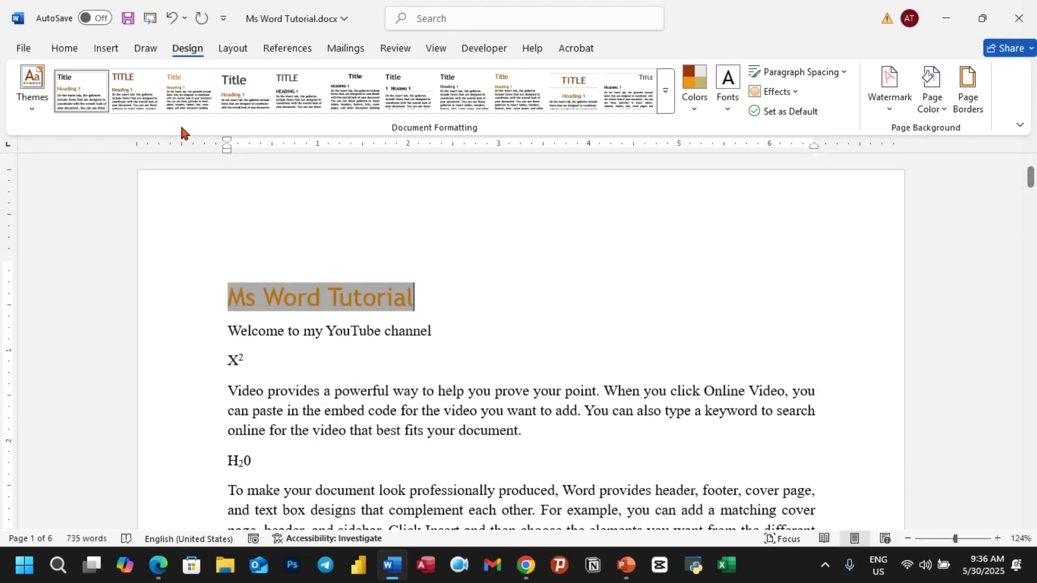
Change the document theme to Circuit.
click(24, 107)
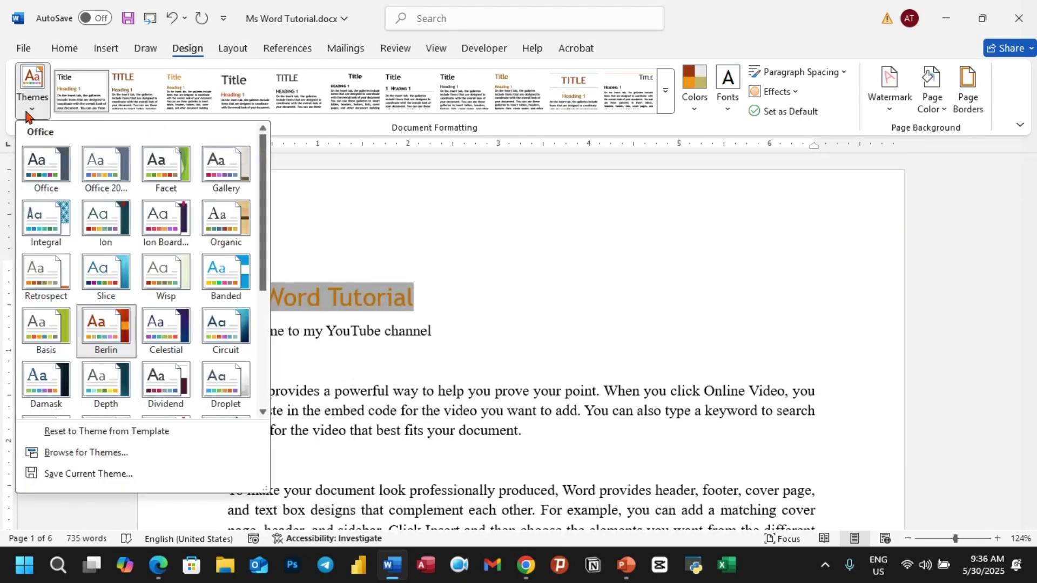
click(238, 325)
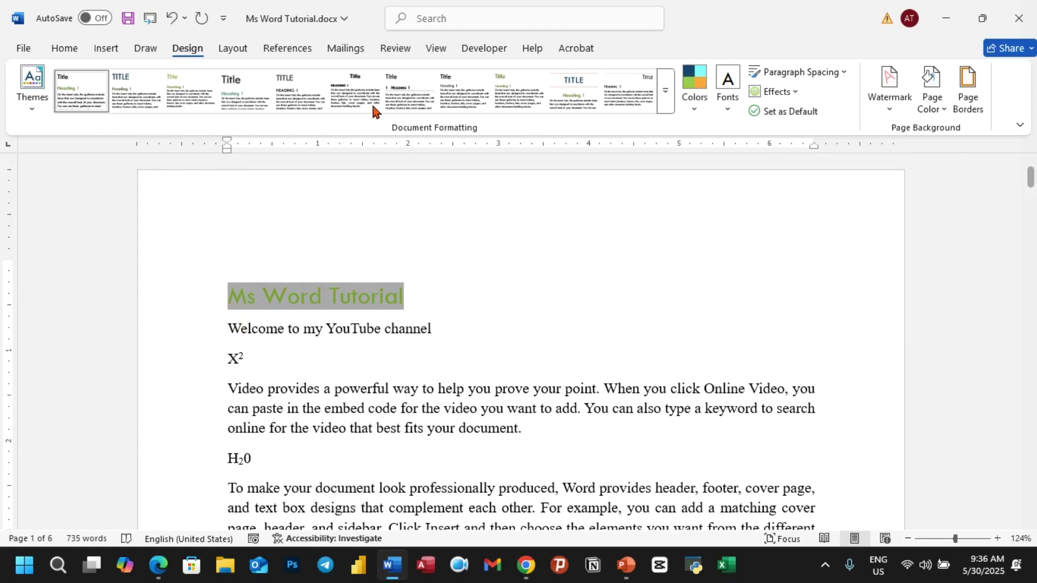
Apply the built-in style set with solid shaded heading bands to the document, and change its theme to Office.
click(666, 98)
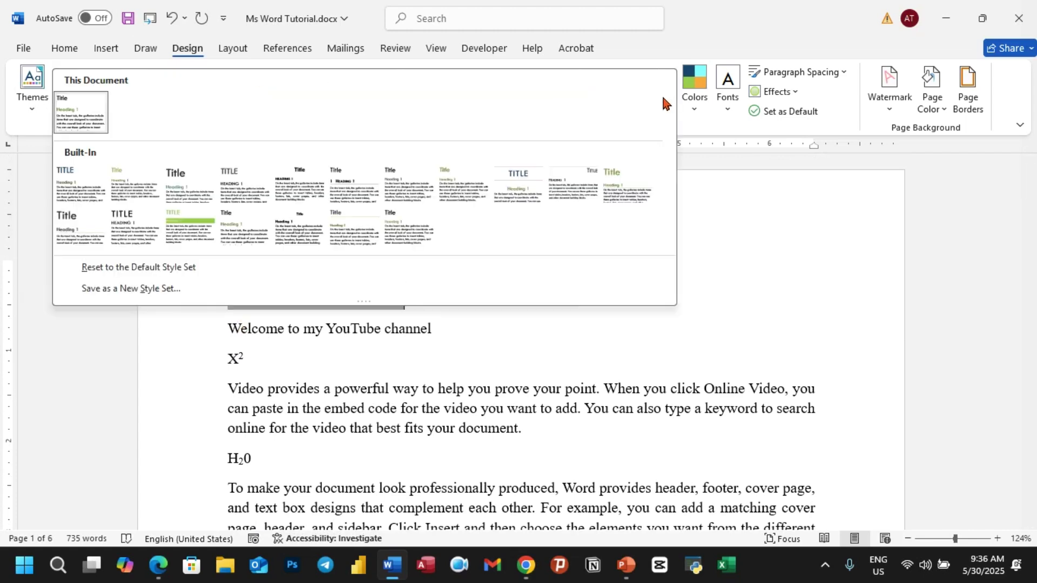
click(194, 235)
scroll(392, 326, down, 8)
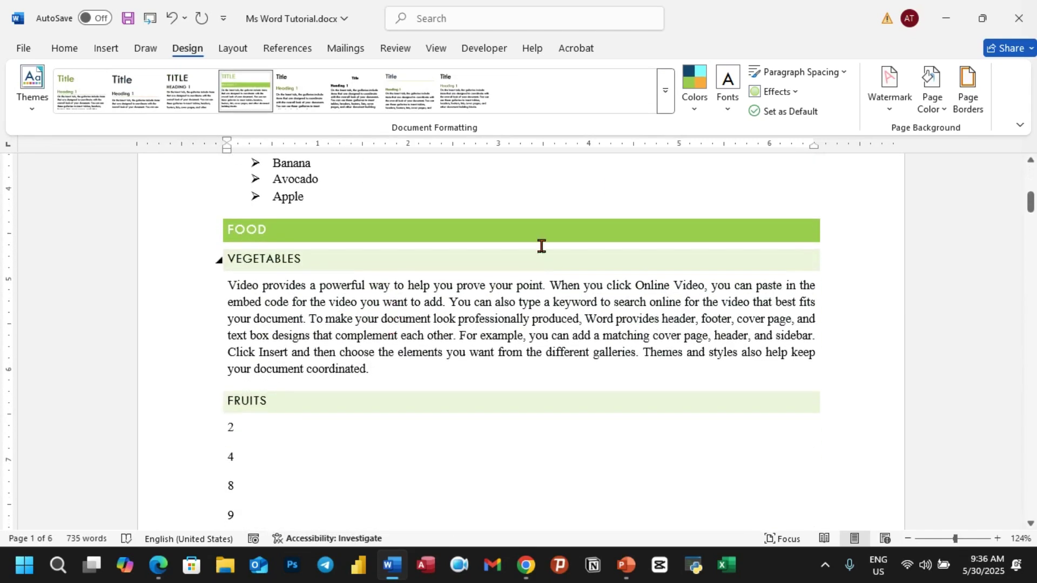
click(666, 93)
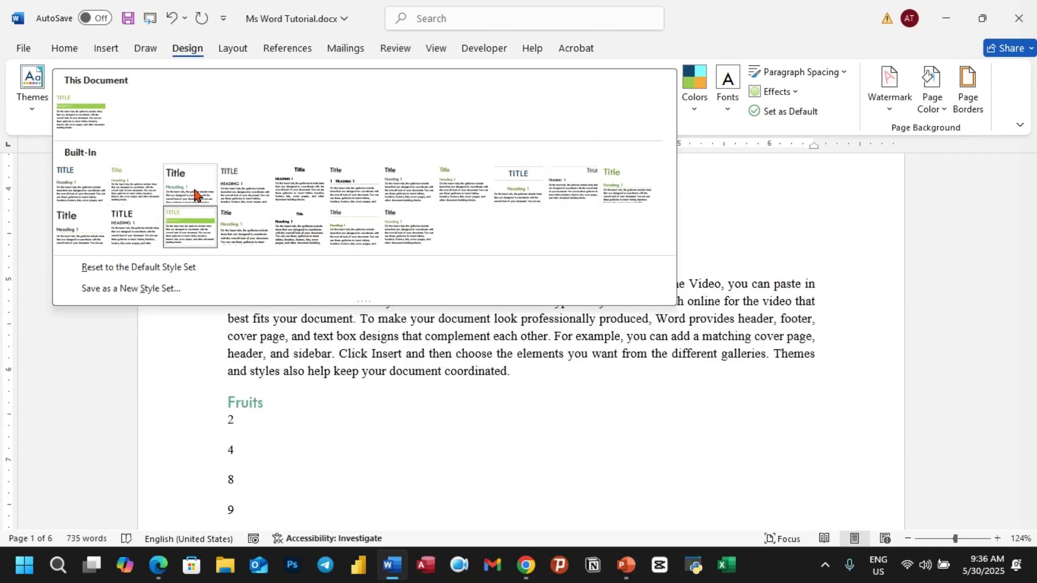
click(191, 216)
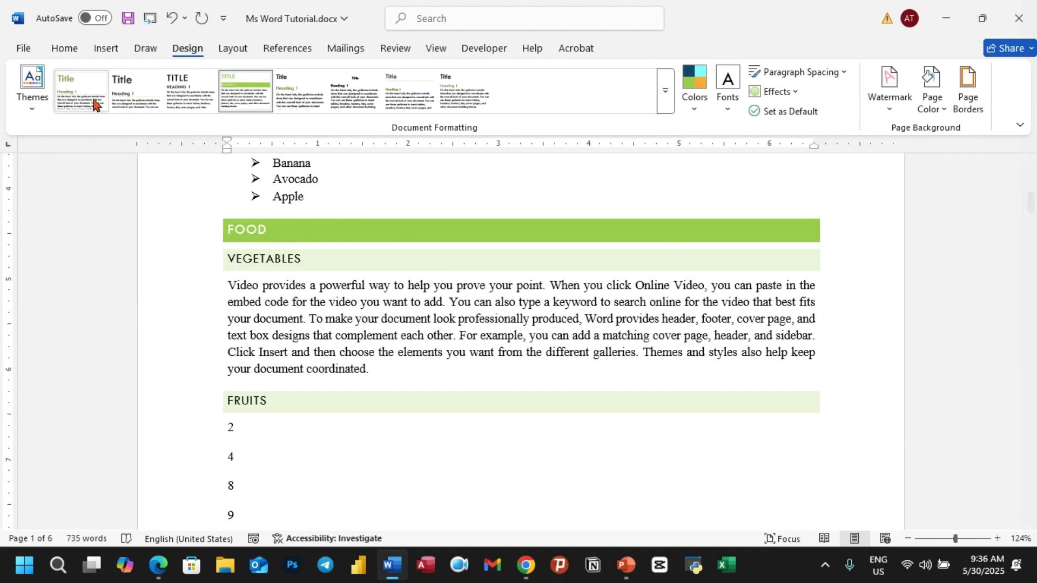
click(33, 97)
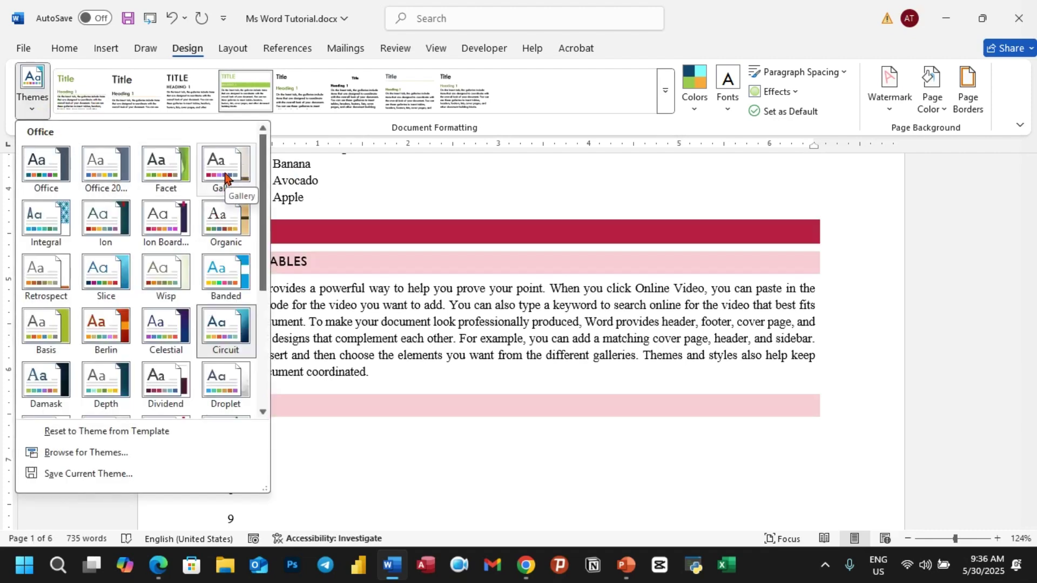
click(59, 184)
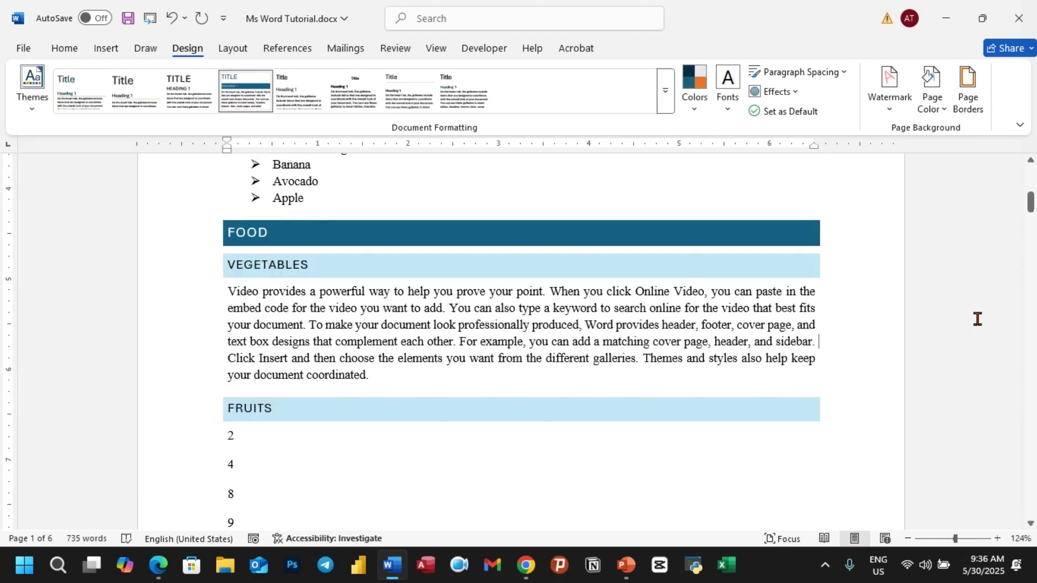
Examine the restyled headings throughout the document, from the title through the Food, Water and Sample Photo sections.
scroll(761, 263, up, 8)
scroll(743, 300, down, 10)
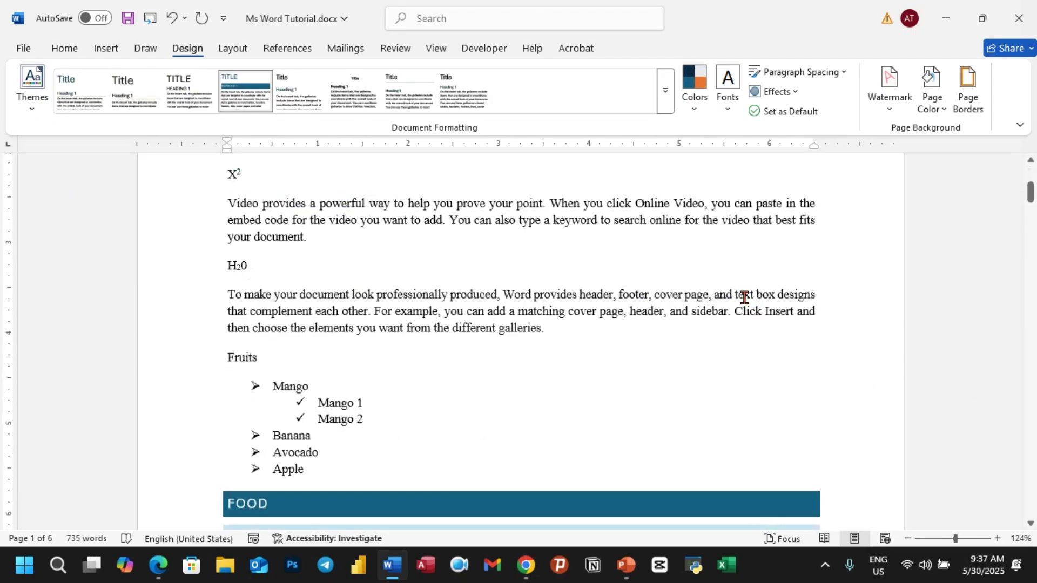
scroll(744, 298, down, 10)
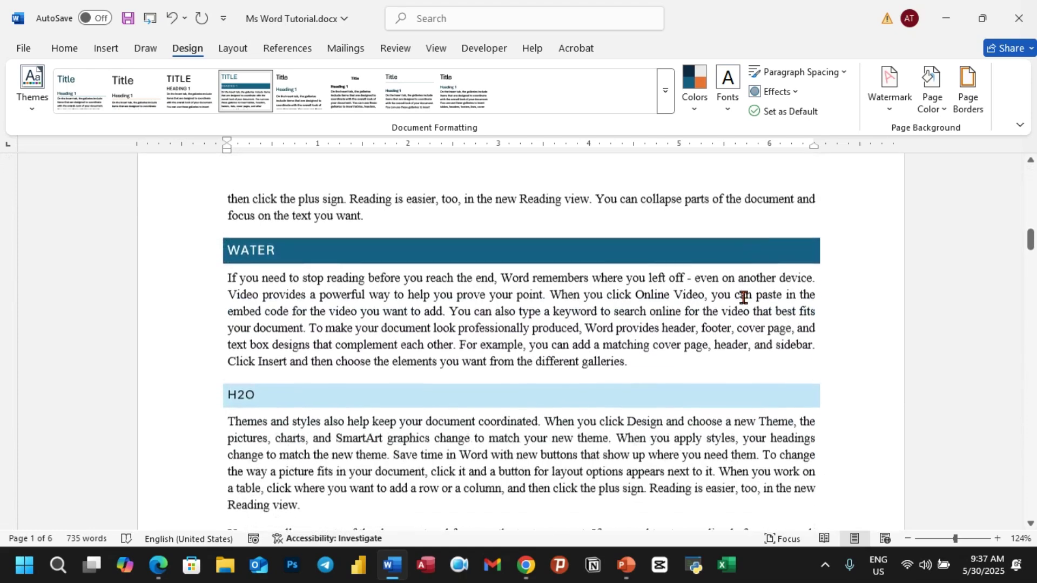
scroll(768, 308, down, 10)
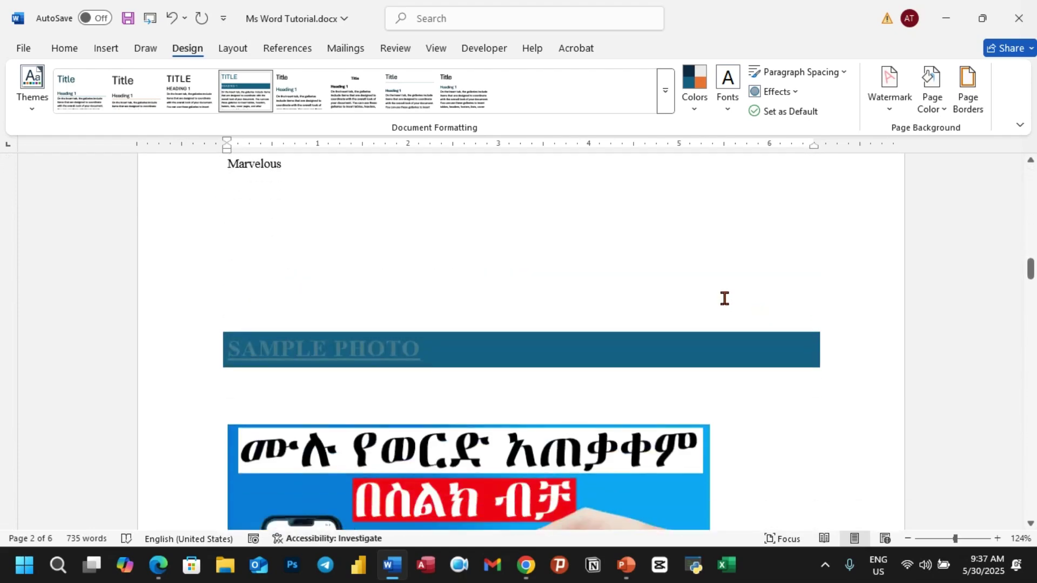
scroll(702, 280, down, 4)
key(ctrl+Home)
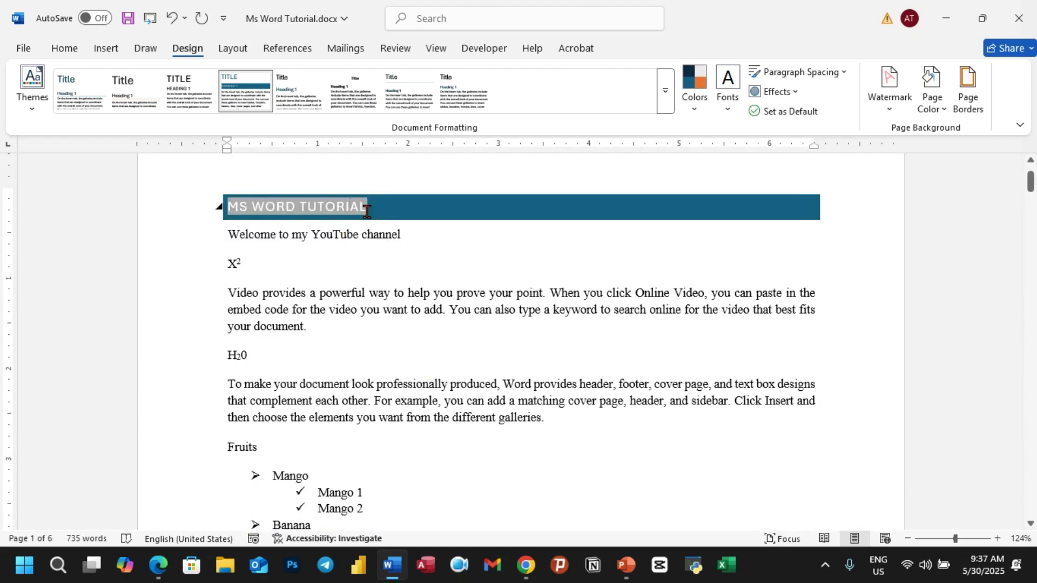
scroll(338, 223, down, 4)
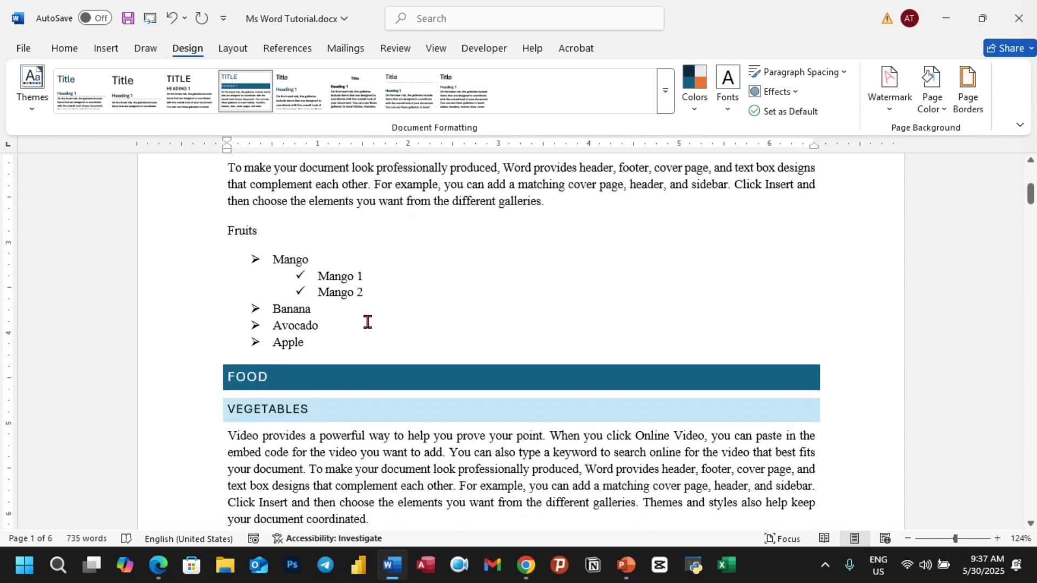
scroll(388, 289, up, 2)
scroll(315, 245, up, 3)
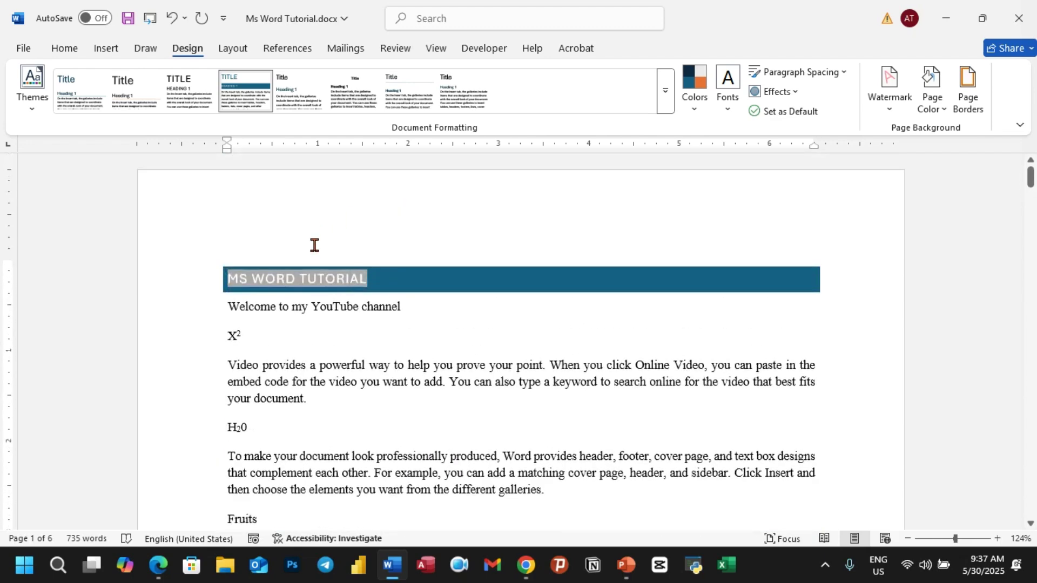
Copy the formatting of the FOOD heading onto the MS Word Tutorial title with Format Painter.
scroll(414, 281, down, 3)
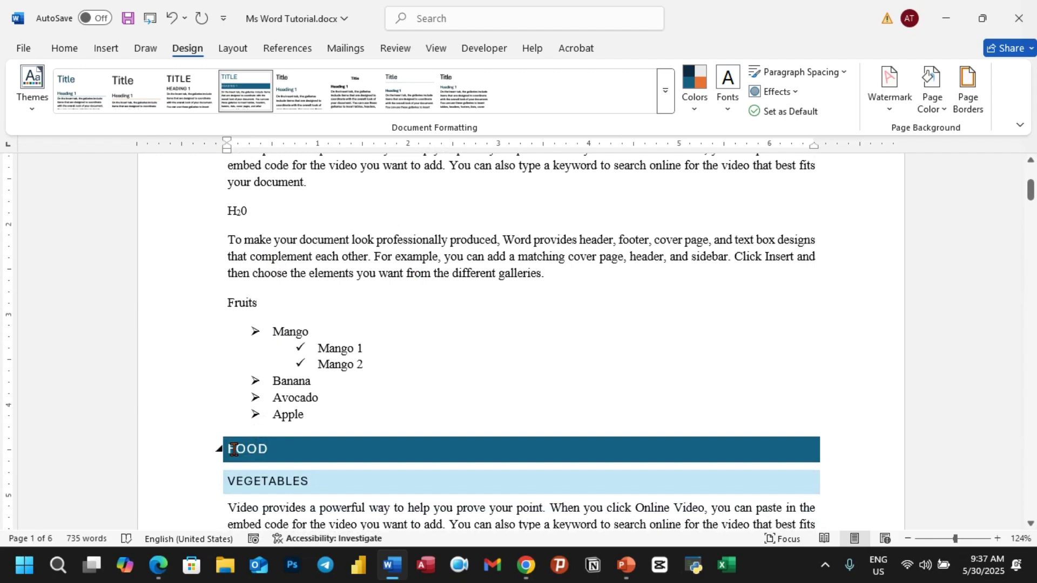
drag(229, 452, 346, 458)
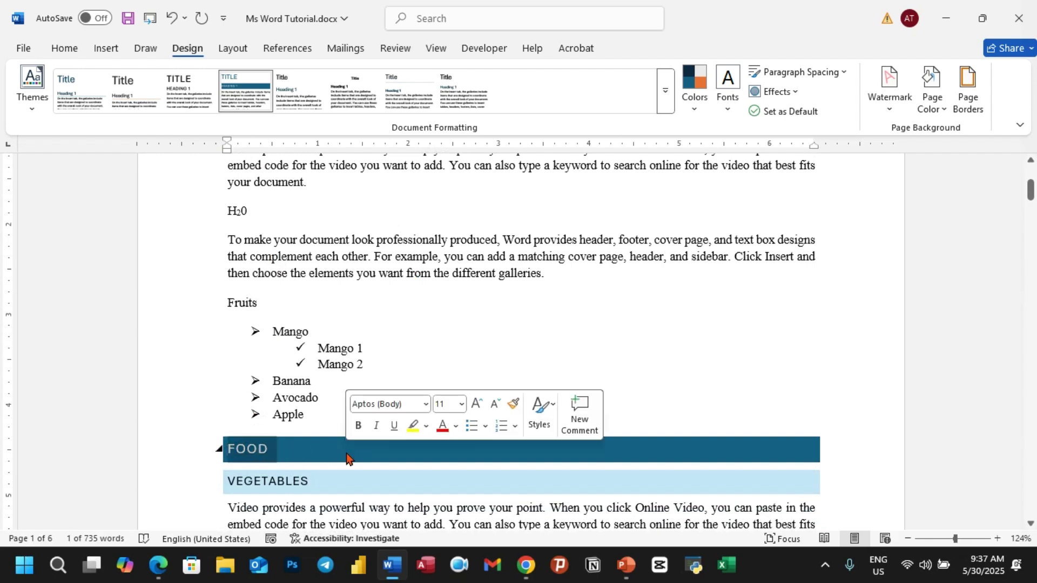
click(65, 54)
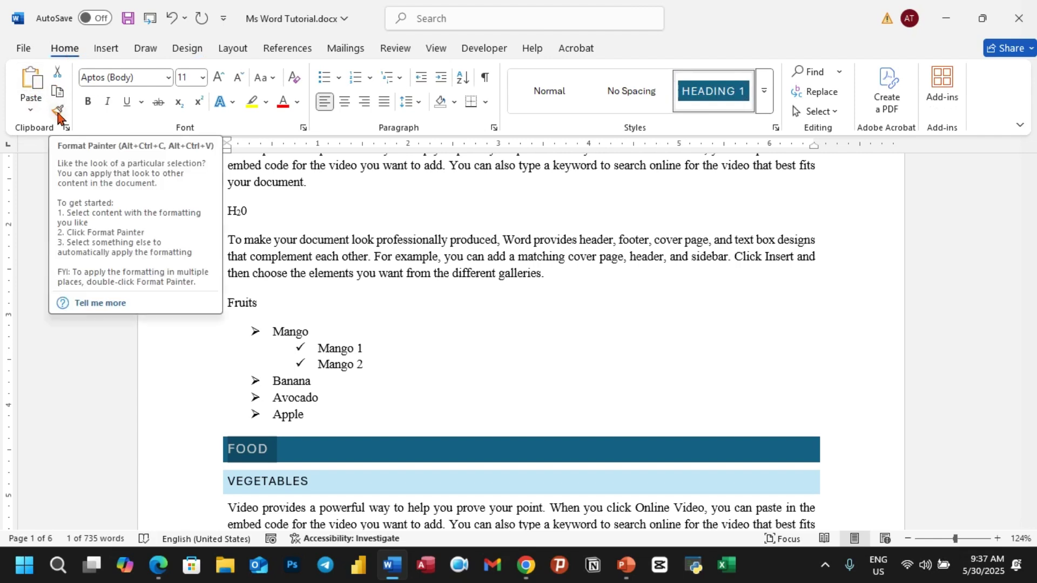
click(58, 111)
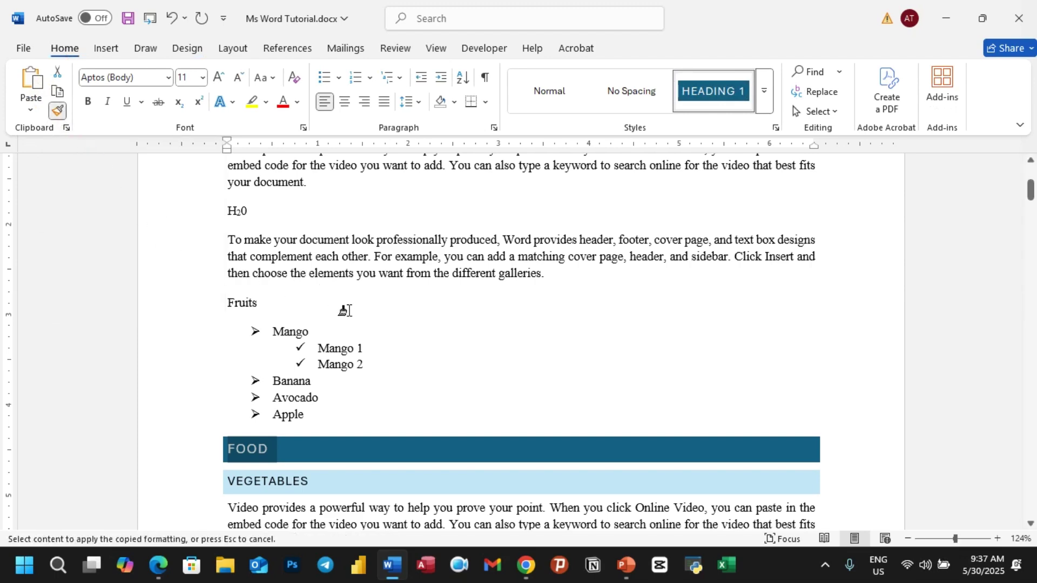
scroll(359, 326, up, 5)
mouse_move(382, 291)
mouse_down()
mouse_move(351, 281)
mouse_move(378, 282)
mouse_up()
click(733, 344)
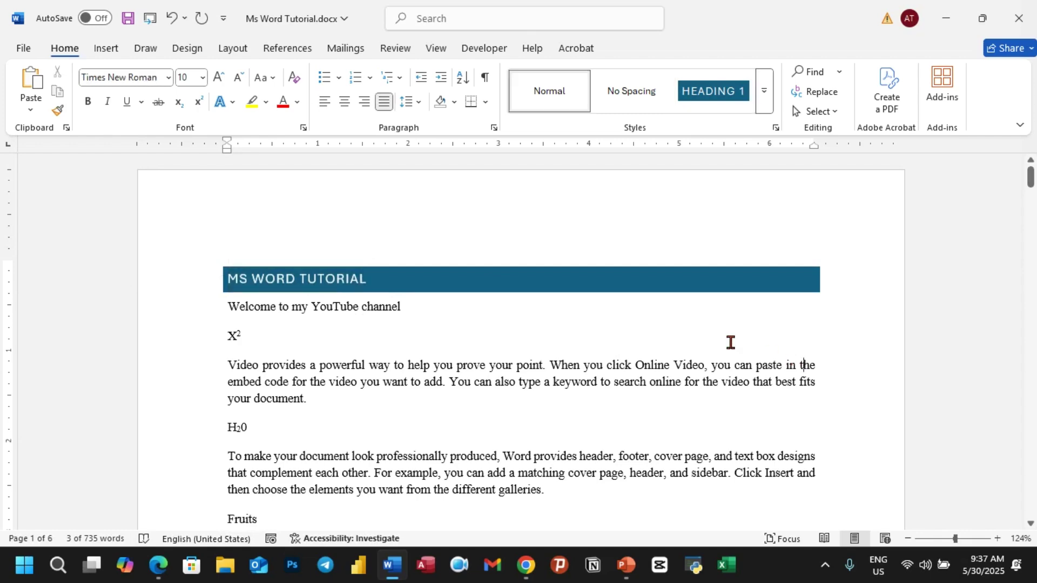
scroll(294, 297, down, 6)
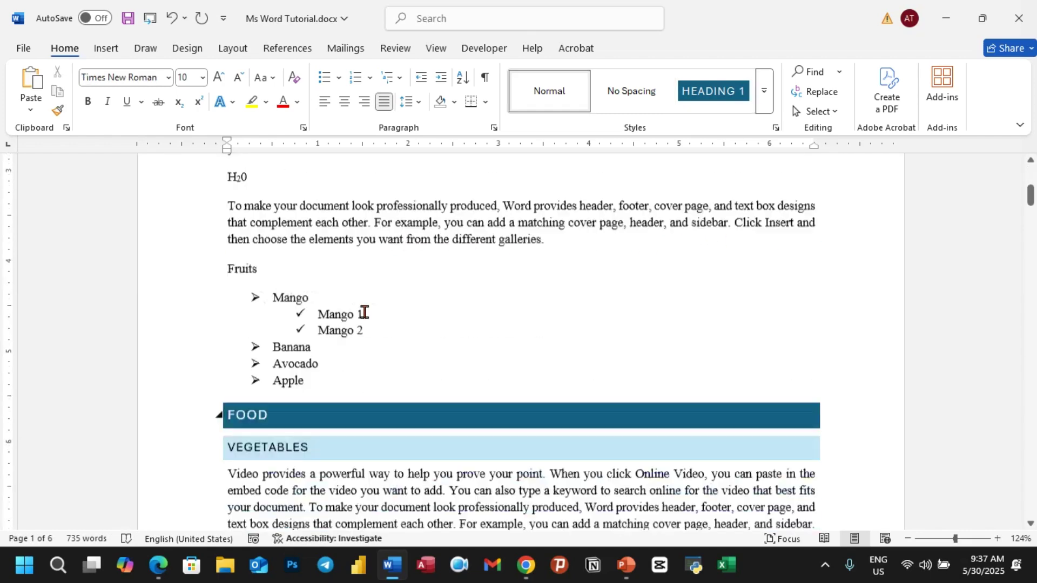
Create a new blank document and enter the sample text "JHASGHGHFGSHAFGA".
click(23, 48)
click(193, 172)
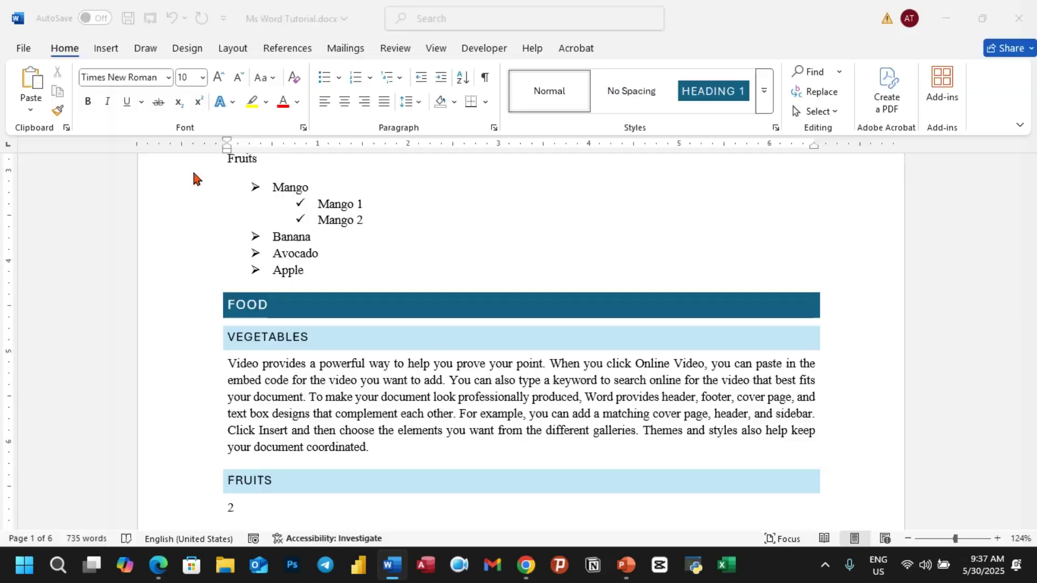
text(JHASGHGHFGSHAFGA)
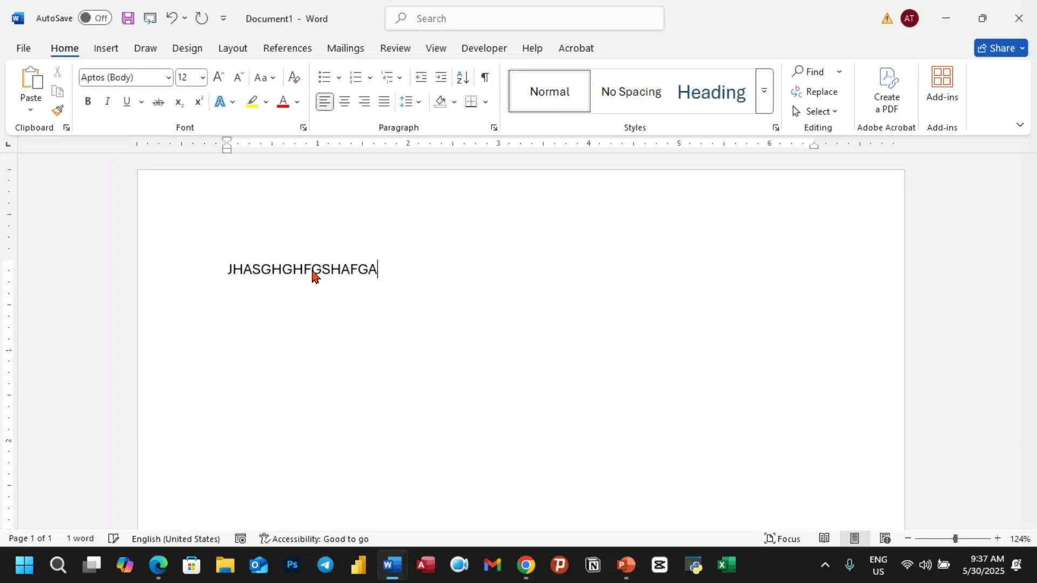
Format the JHASGHGHFGSHAFGA line in red at 20 pt, bold and underlined.
triple_click(313, 276)
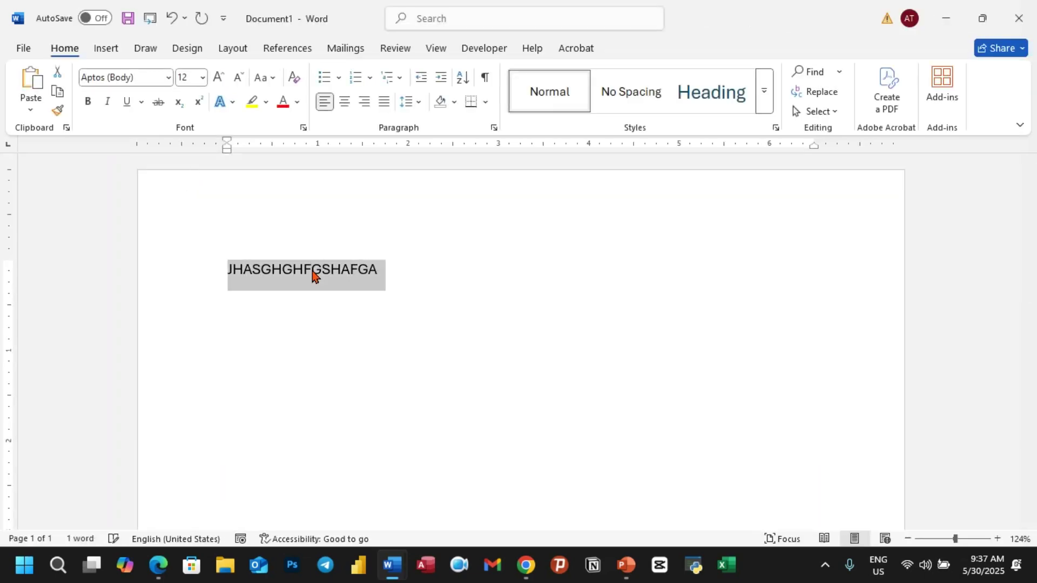
click(283, 106)
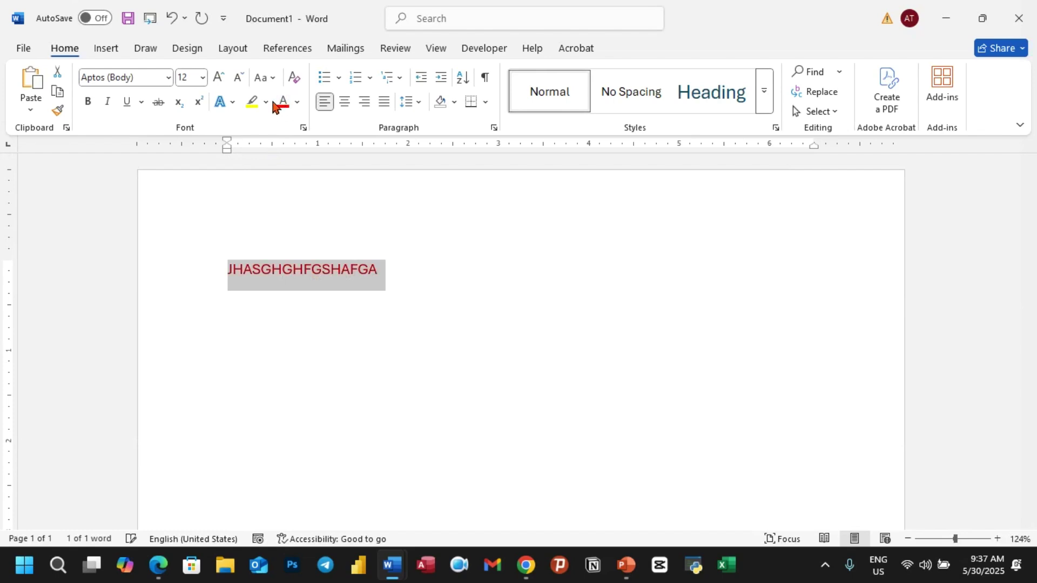
click(217, 80)
click(218, 80)
click(219, 81)
click(220, 82)
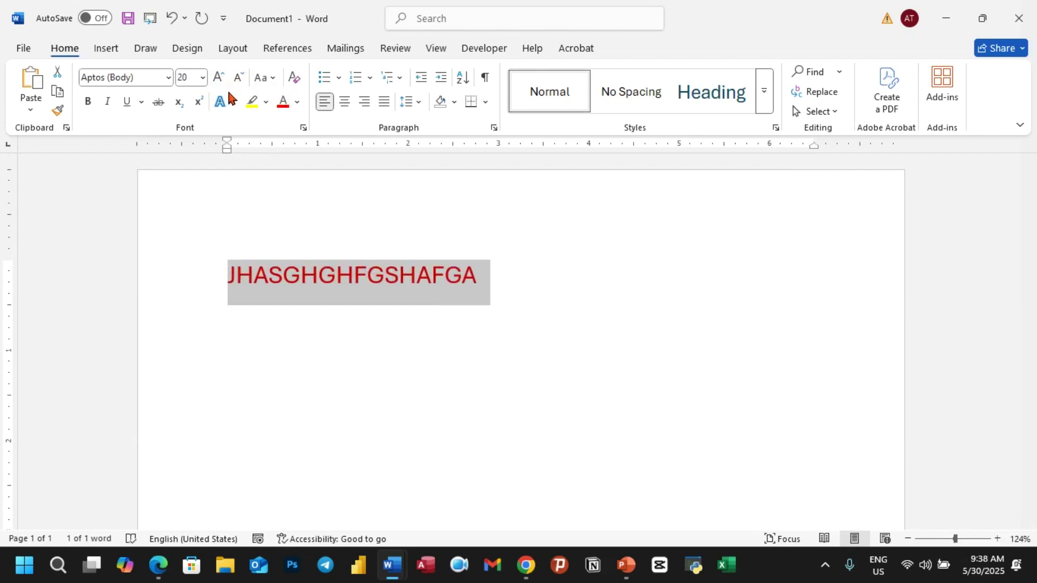
click(89, 103)
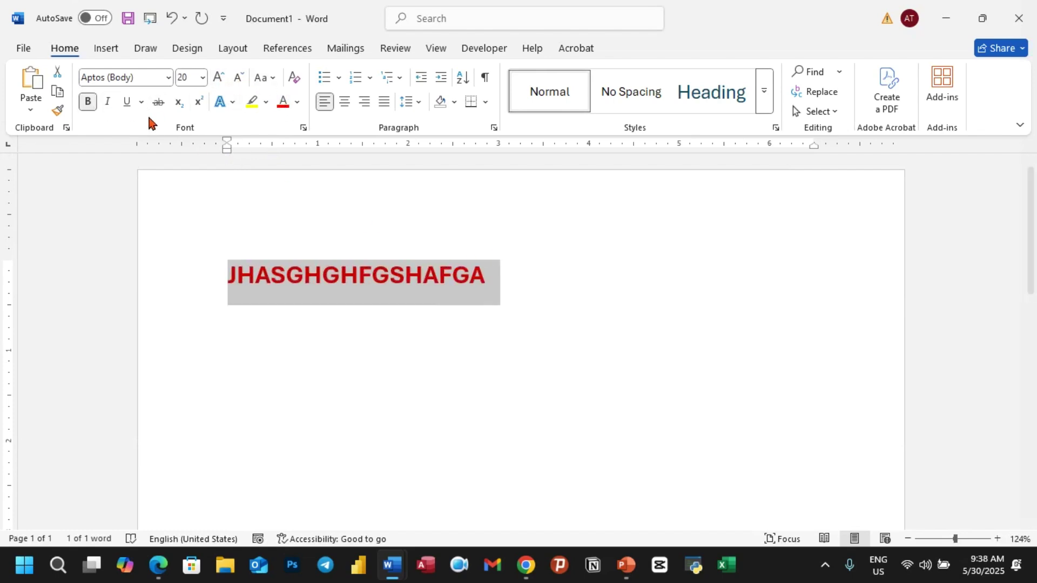
click(126, 102)
Add the plain sample text "DFDGGFGFHH" a little below the formatted line.
click(528, 273)
double_click(243, 375)
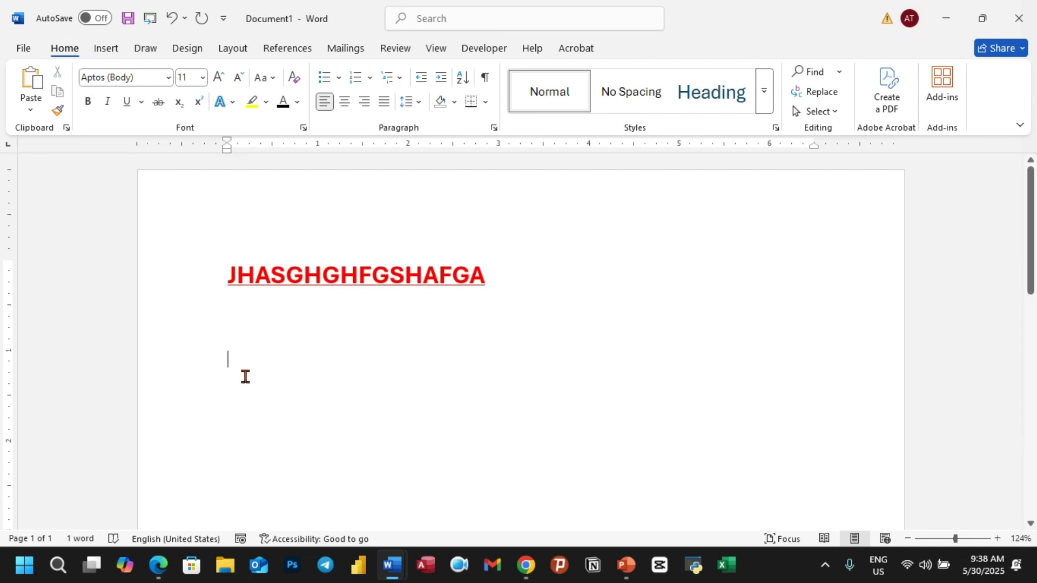
text(DFDGGFGFHH)
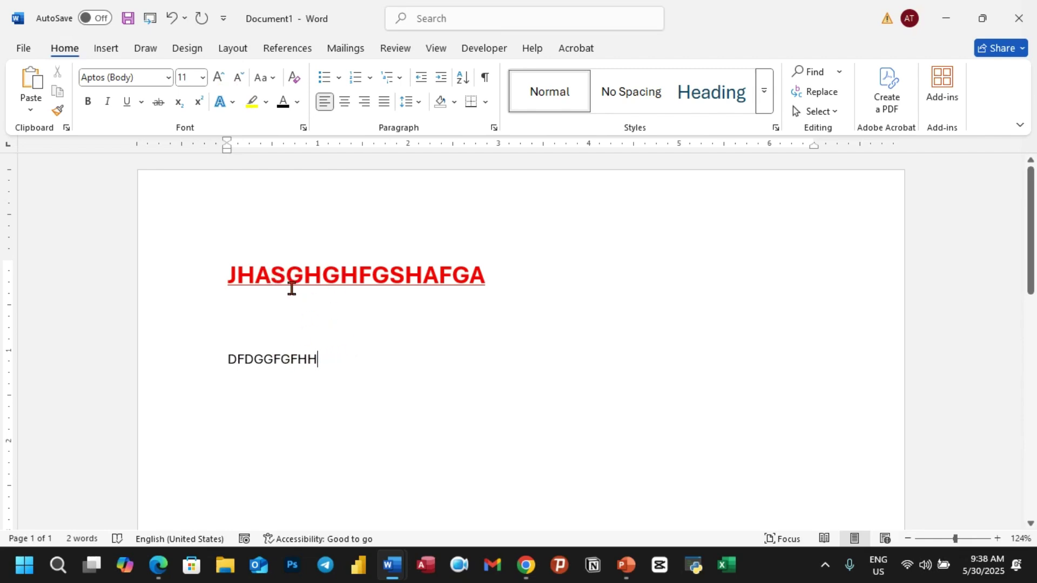
Try copying the red line's formatting onto DFDGGFGFHH with Format Painter, and undo it.
drag(227, 276, 501, 278)
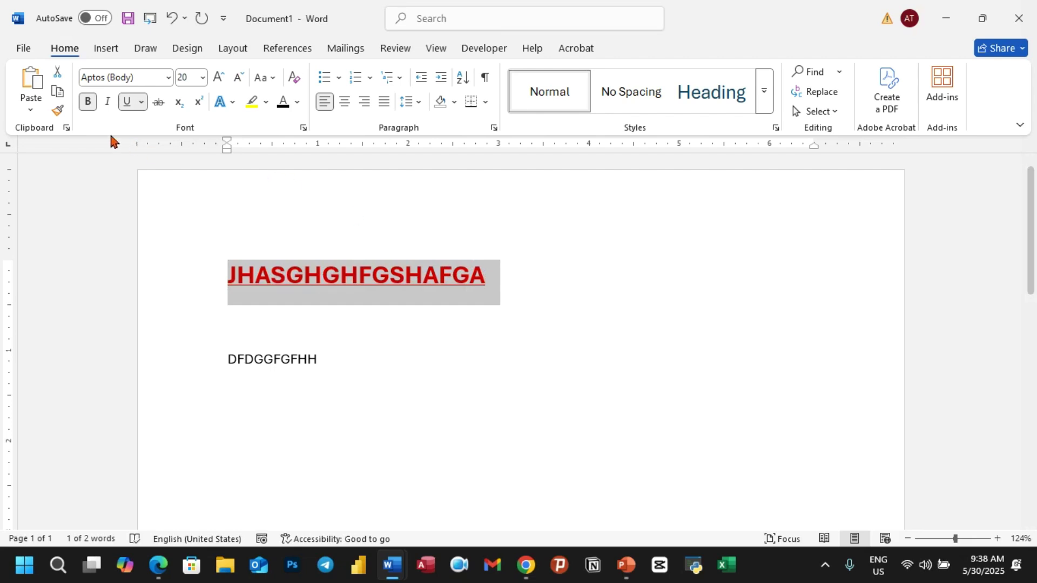
click(58, 110)
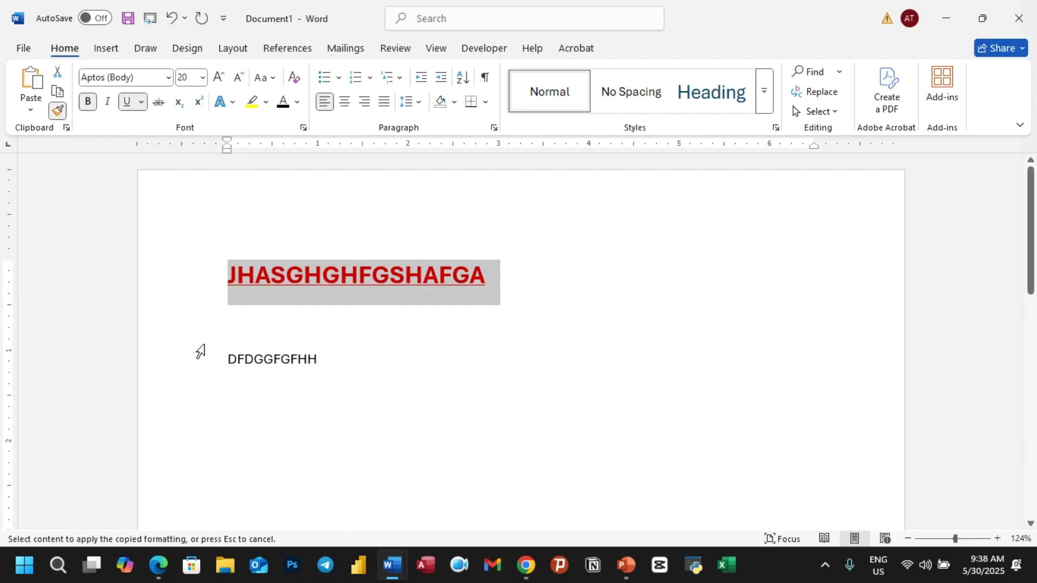
drag(200, 352, 322, 387)
click(427, 395)
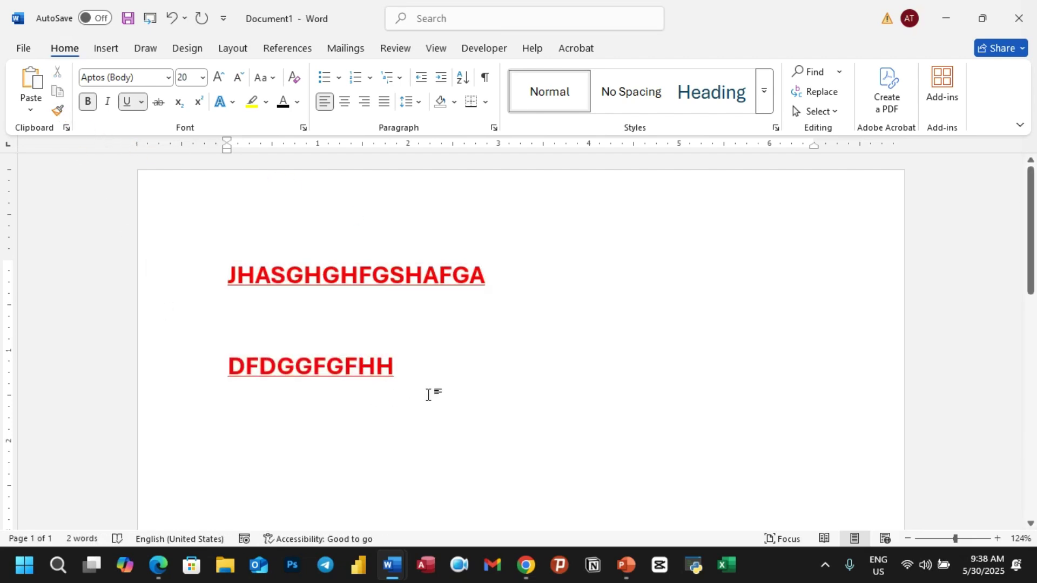
key(ctrl+z)
Add two more plain lines, "GFHFGH" and "GHGFHGFH", below DFDGGFGFHH.
click(358, 362)
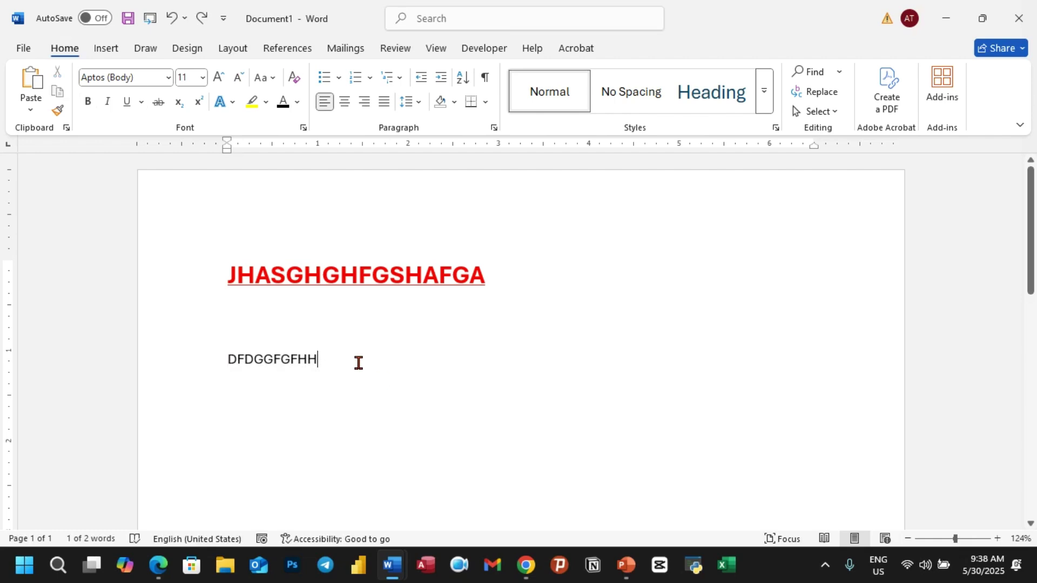
key(Return)
text(GFHFGH )
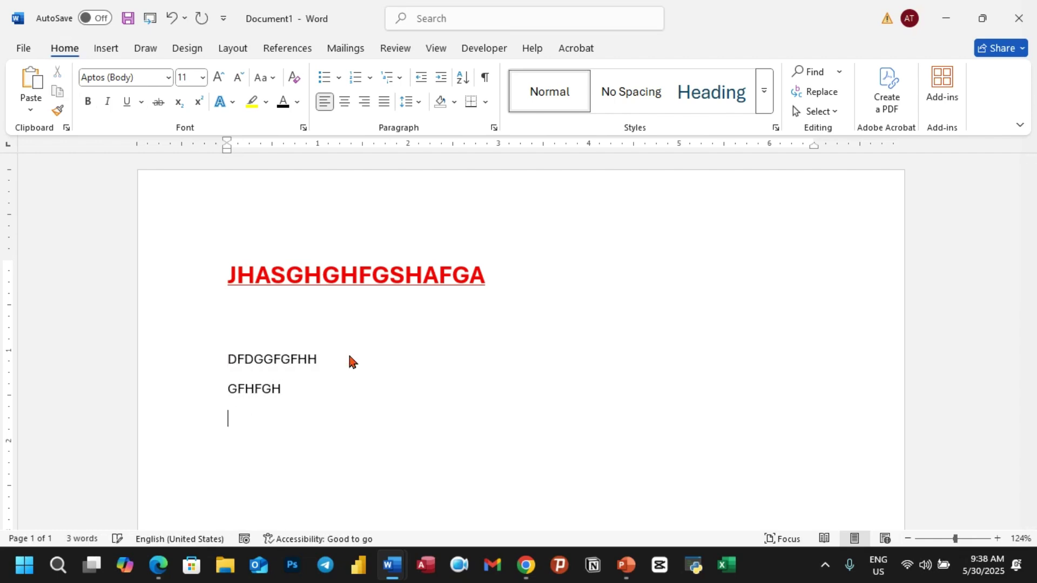
text(GHGFHGFH)
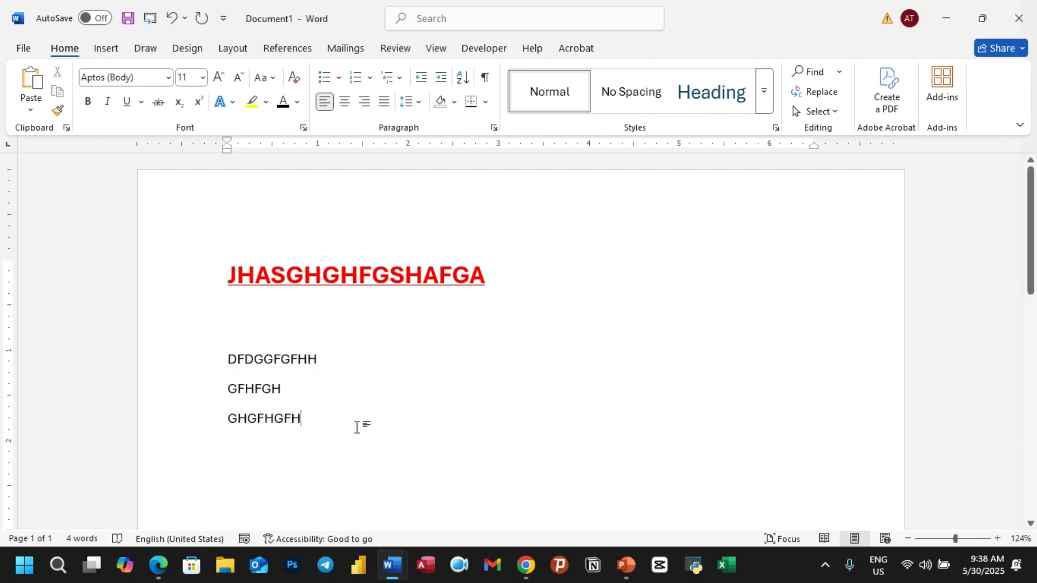
Copy the red line's formatting onto DFDGGFGFHH, GFHFGH and GHGFHGFH using Format Painter locked for repeated use.
drag(227, 275, 497, 278)
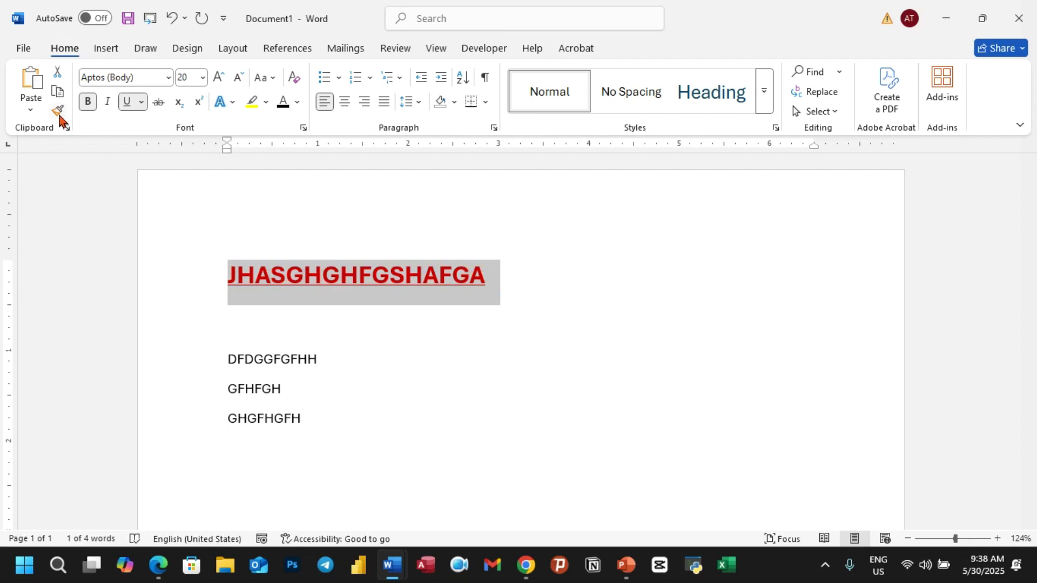
click(59, 113)
drag(220, 364, 235, 365)
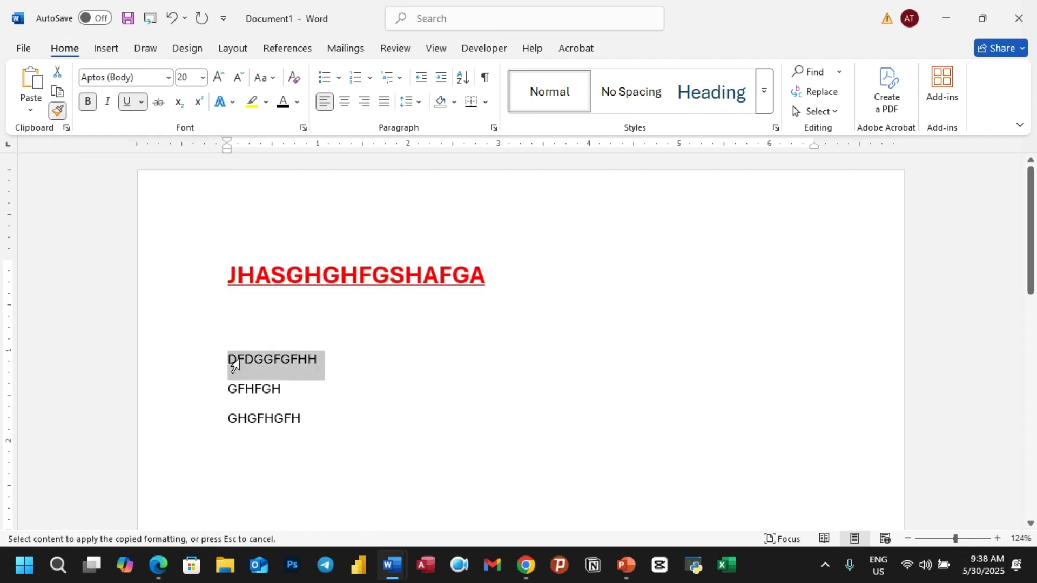
drag(306, 365, 306, 365)
drag(222, 404, 294, 405)
drag(229, 450, 322, 458)
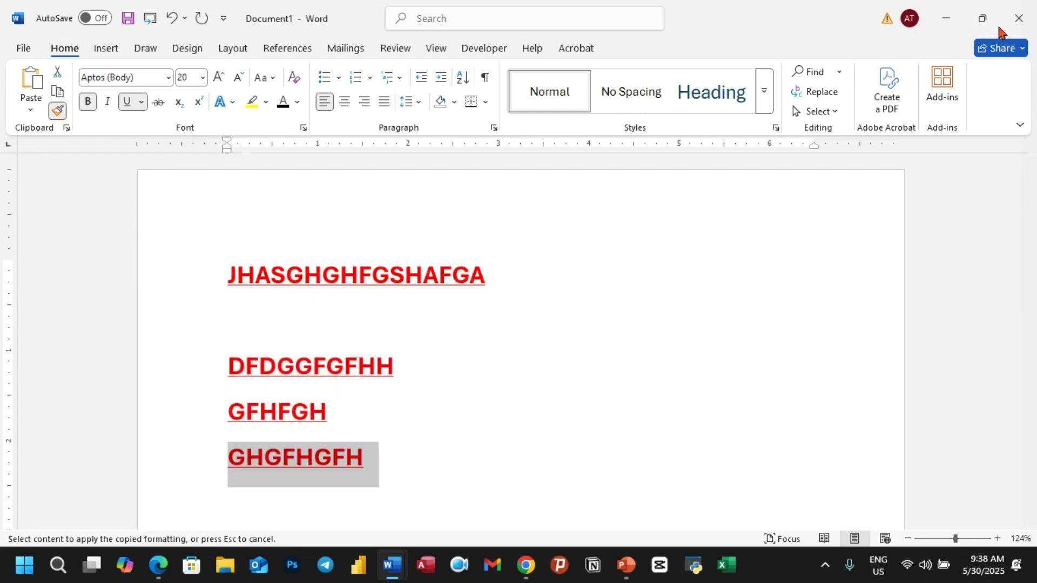
Close the practice document without saving its changes.
click(1018, 17)
click(574, 365)
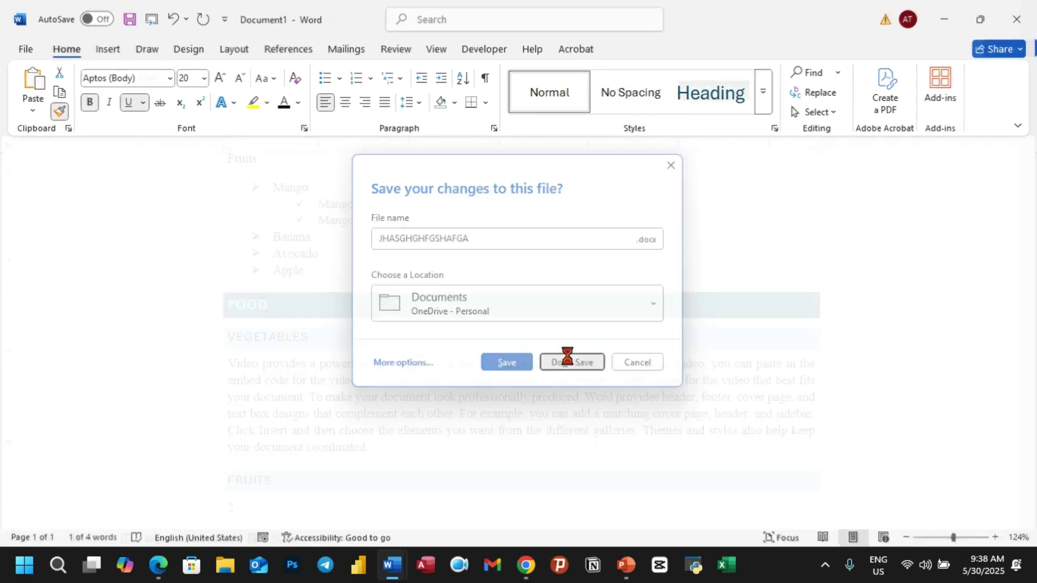
Look through the headings of the Ms Word Tutorial document to compare their formatting.
scroll(386, 303, up, 8)
scroll(357, 281, up, 1)
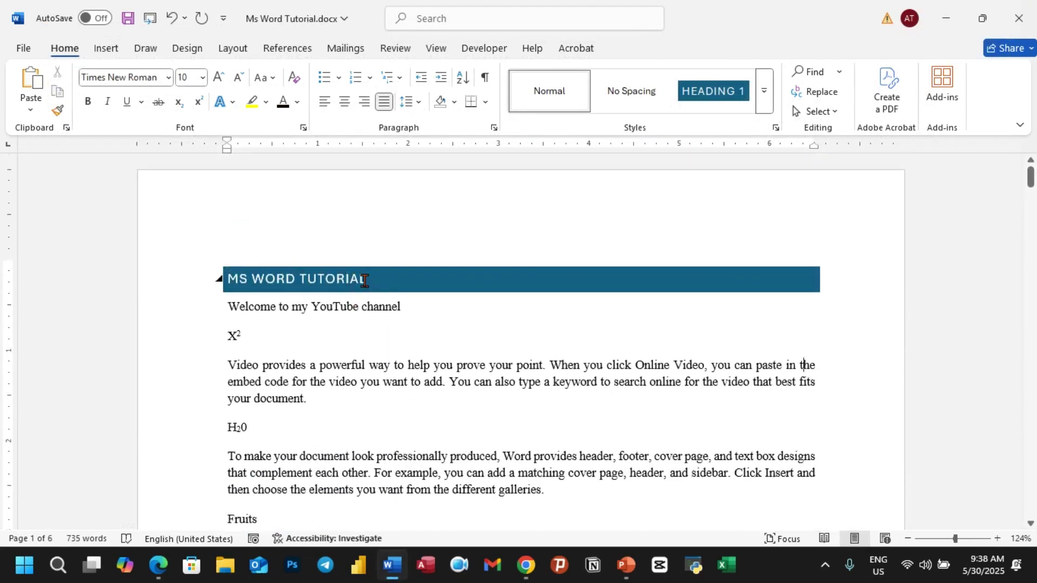
scroll(456, 271, down, 8)
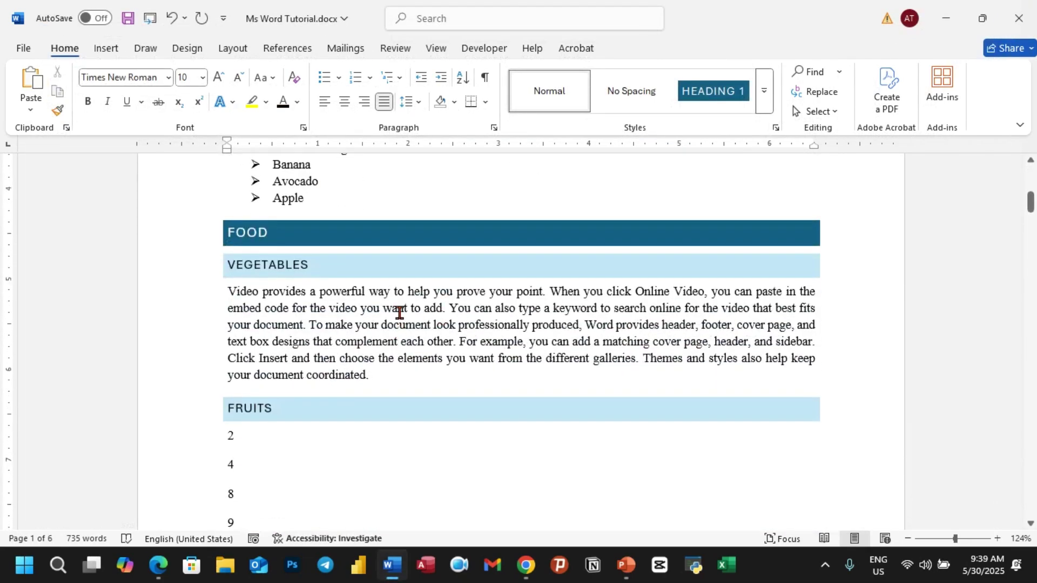
scroll(399, 313, down, 4)
scroll(406, 320, down, 20)
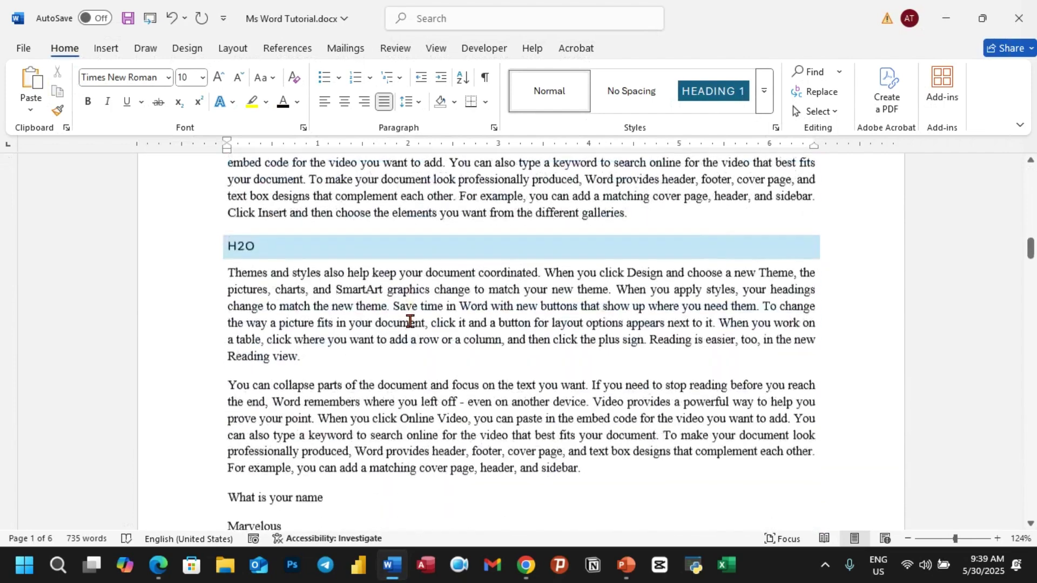
scroll(419, 225, up, 8)
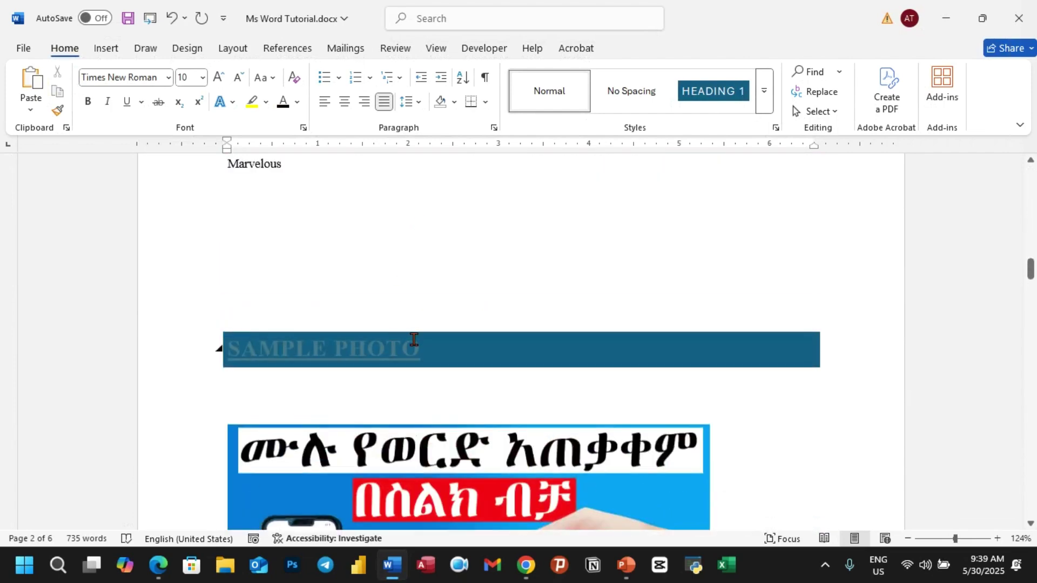
scroll(418, 322, up, 6)
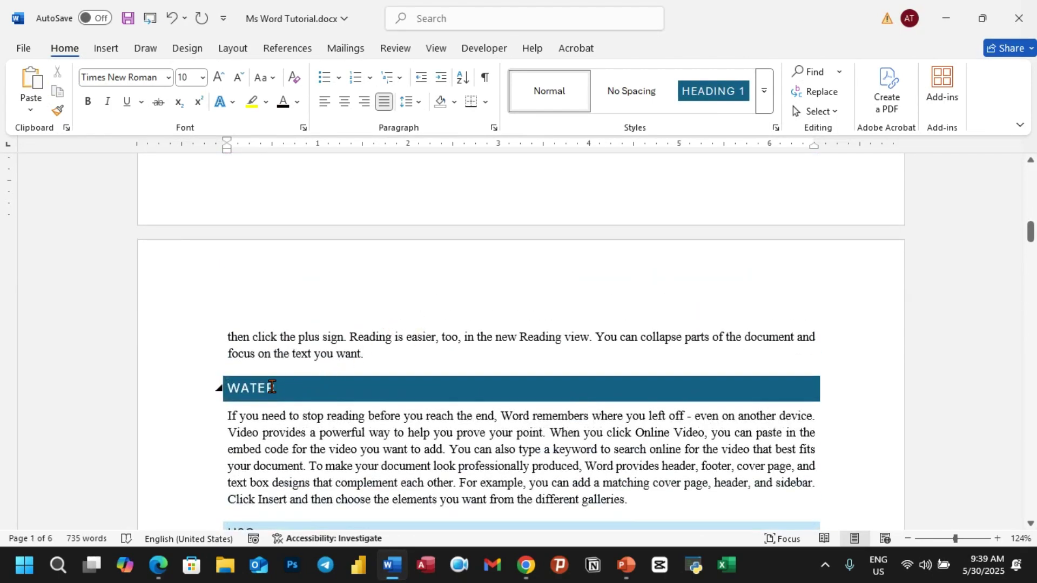
double_click(271, 386)
click(58, 110)
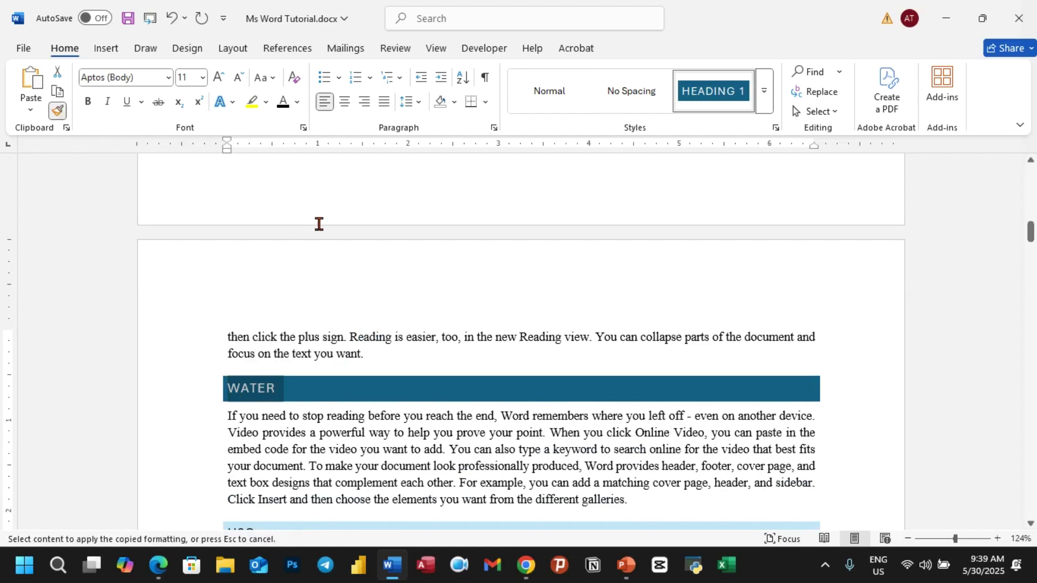
scroll(317, 238, down, 5)
scroll(317, 240, up, 5)
click(321, 396)
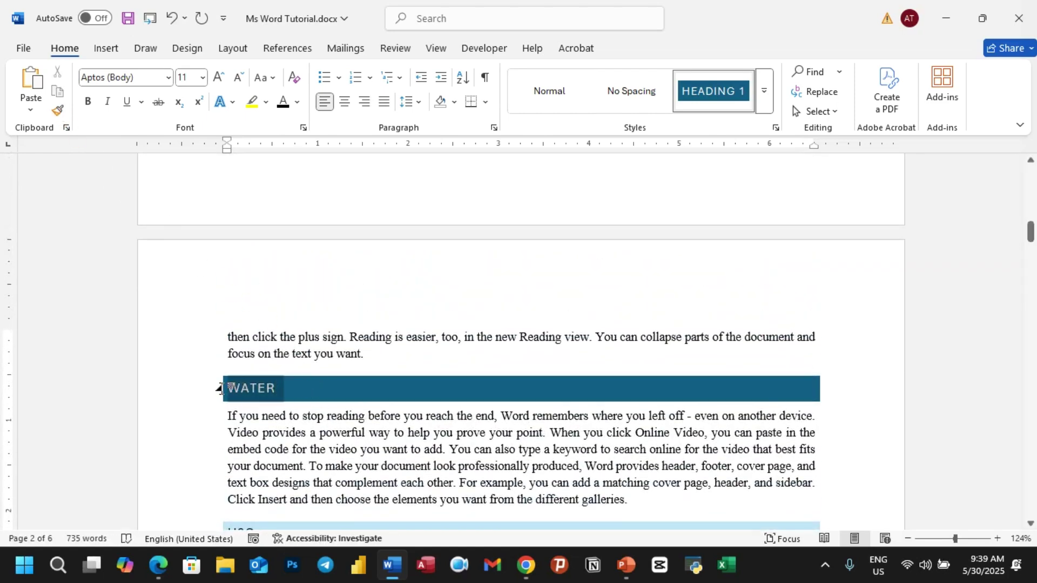
Copy the WATER heading's formatting onto the SAMPLE PHOTO heading using Format Painter locked for repeated use, and turn the painter off.
click(58, 110)
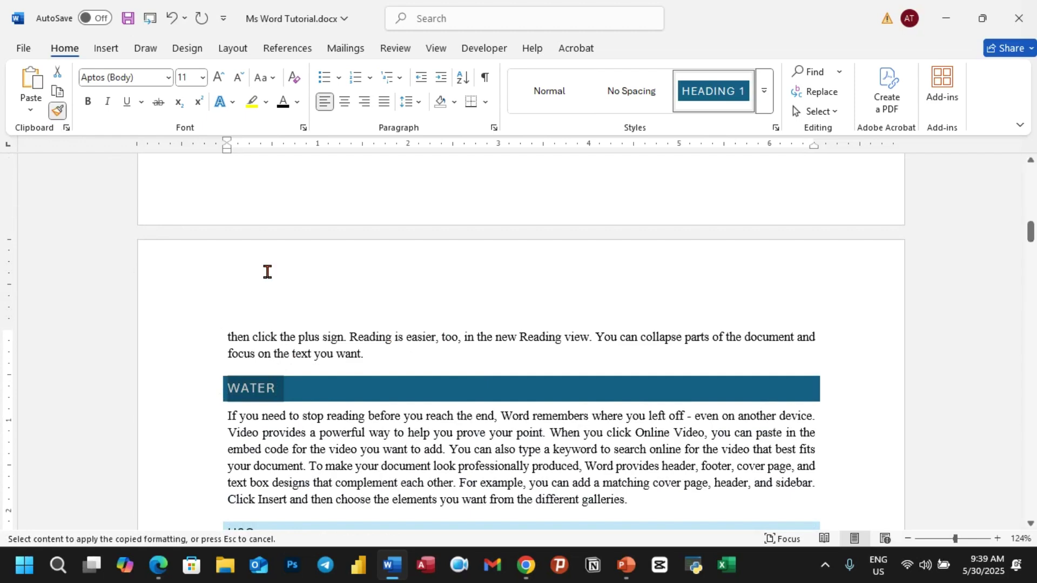
scroll(266, 270, down, 5)
scroll(323, 319, down, 5)
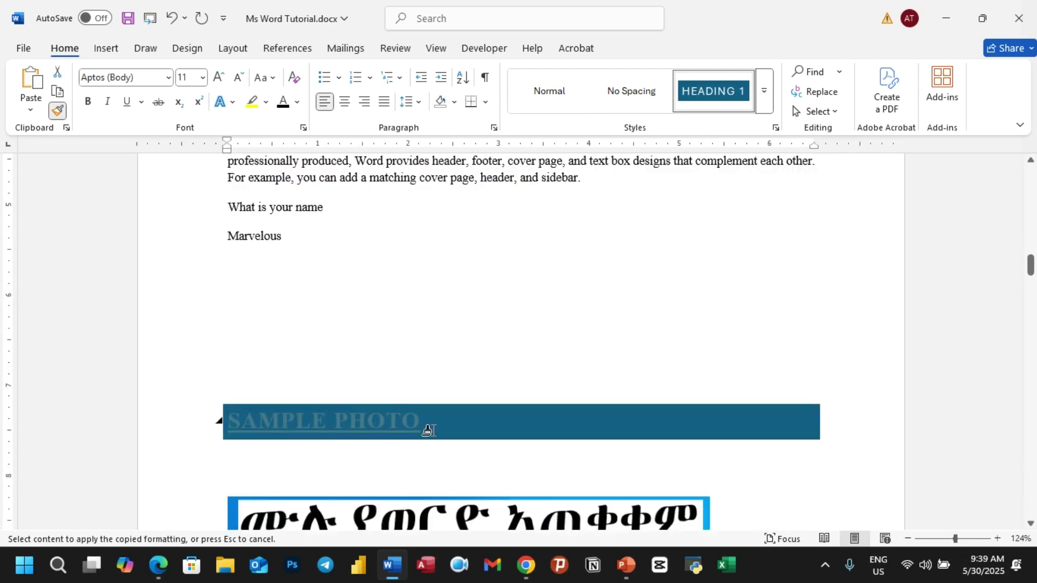
drag(421, 427, 213, 431)
scroll(365, 315, down, 3)
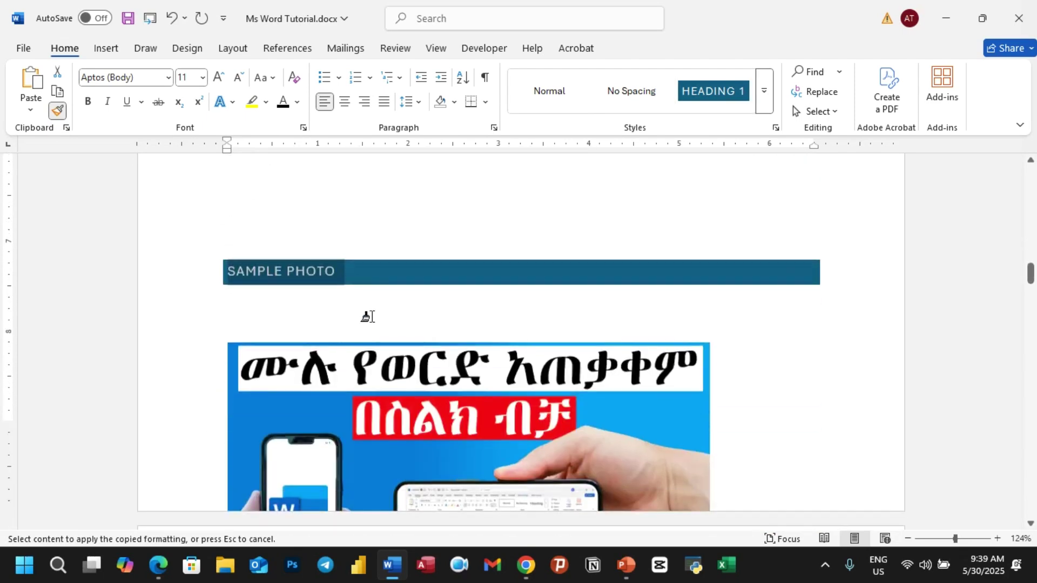
scroll(454, 340, down, 10)
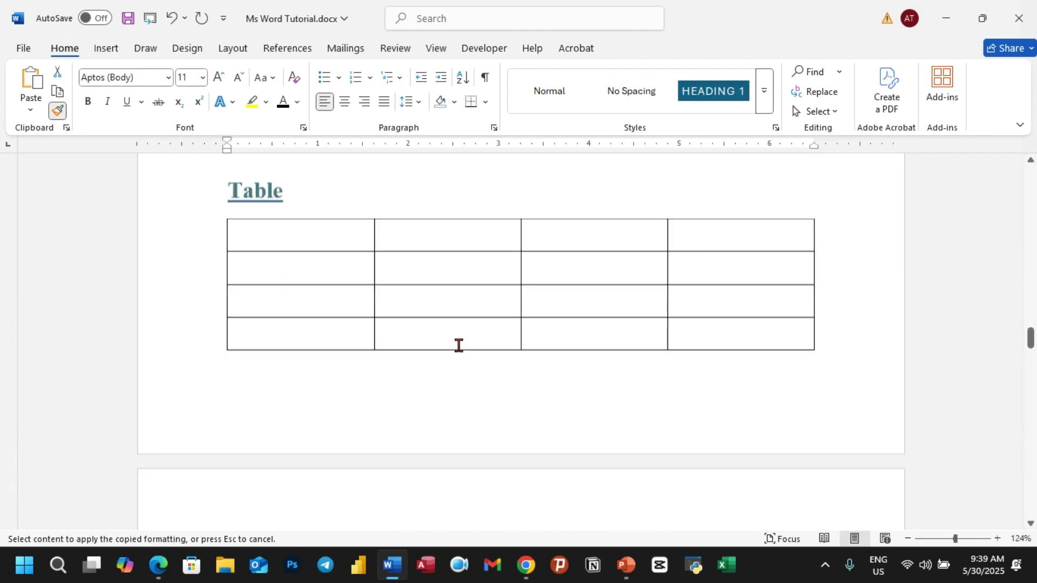
scroll(461, 352, down, 3)
click(587, 307)
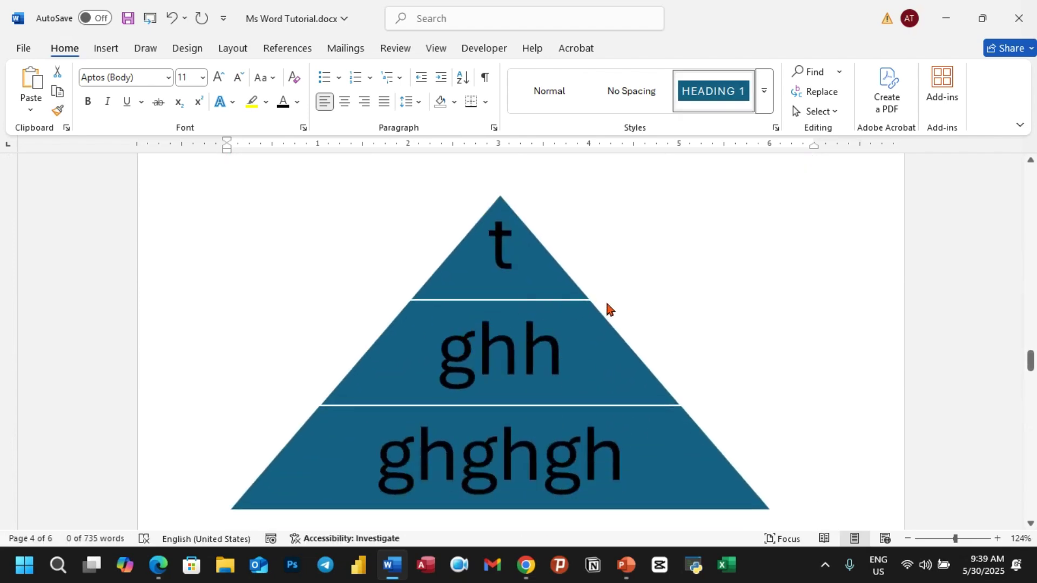
Preview alternative theme colors such as Orange, theme fonts such as Arial, and paragraph spacing such as Tight on the document's first page.
scroll(616, 305, up, 20)
click(188, 49)
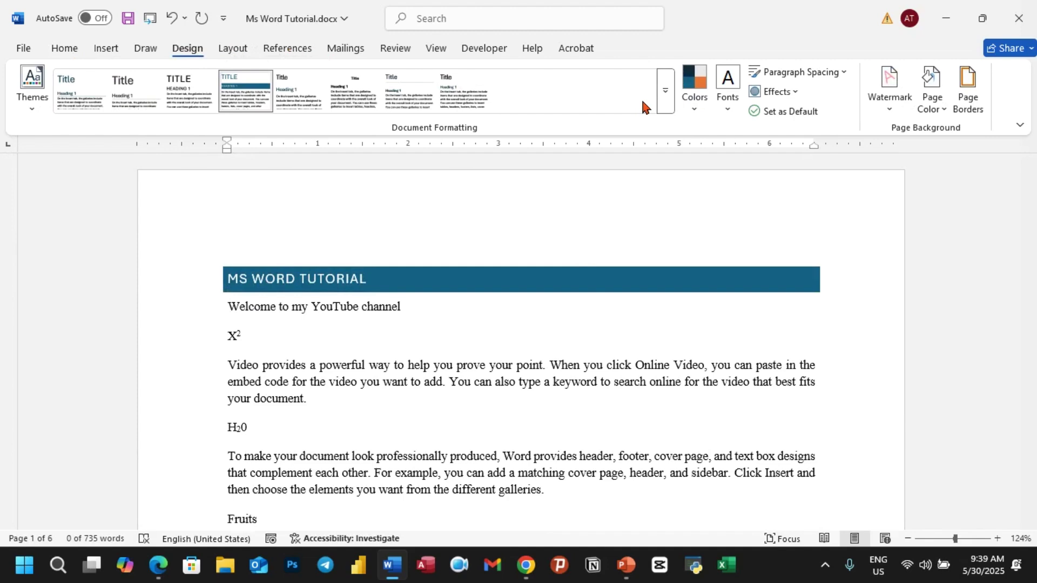
click(690, 108)
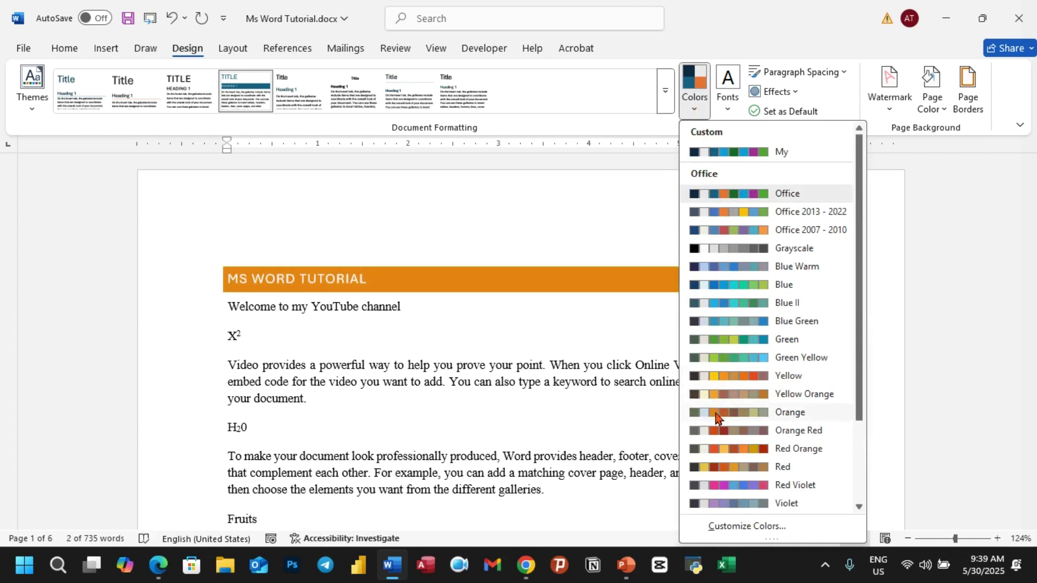
click(728, 105)
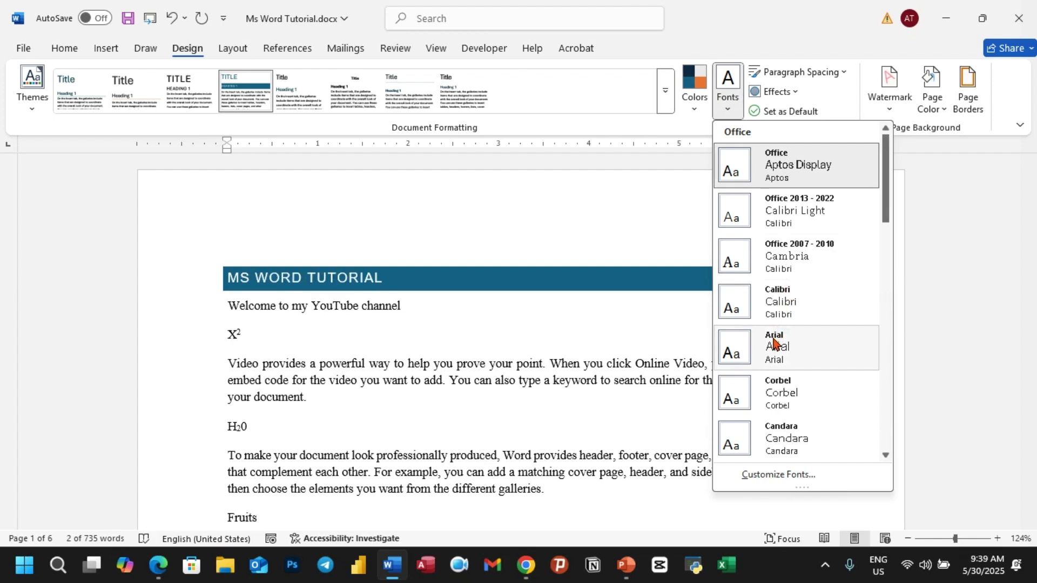
click(844, 74)
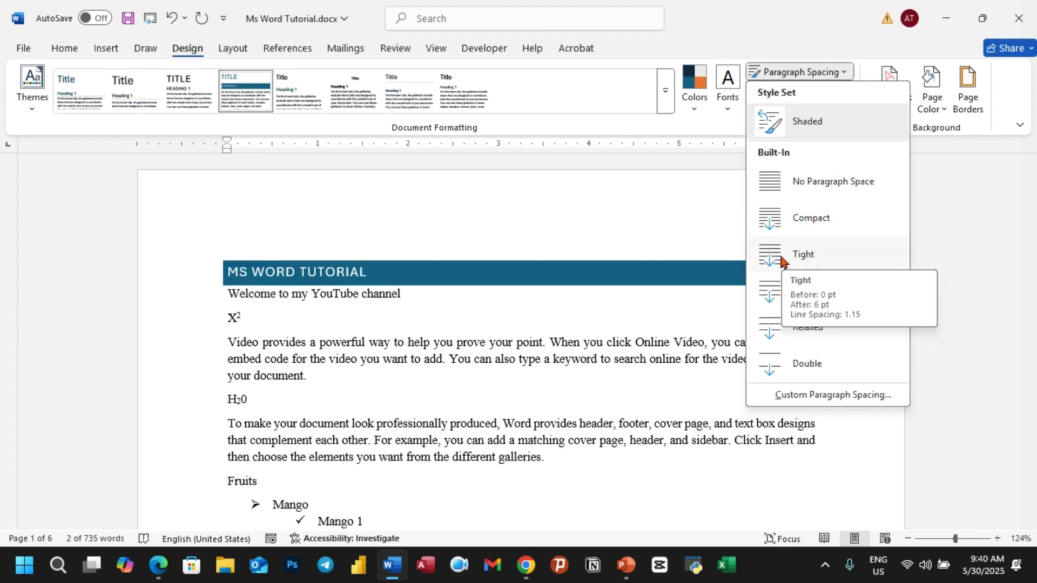
click(724, 238)
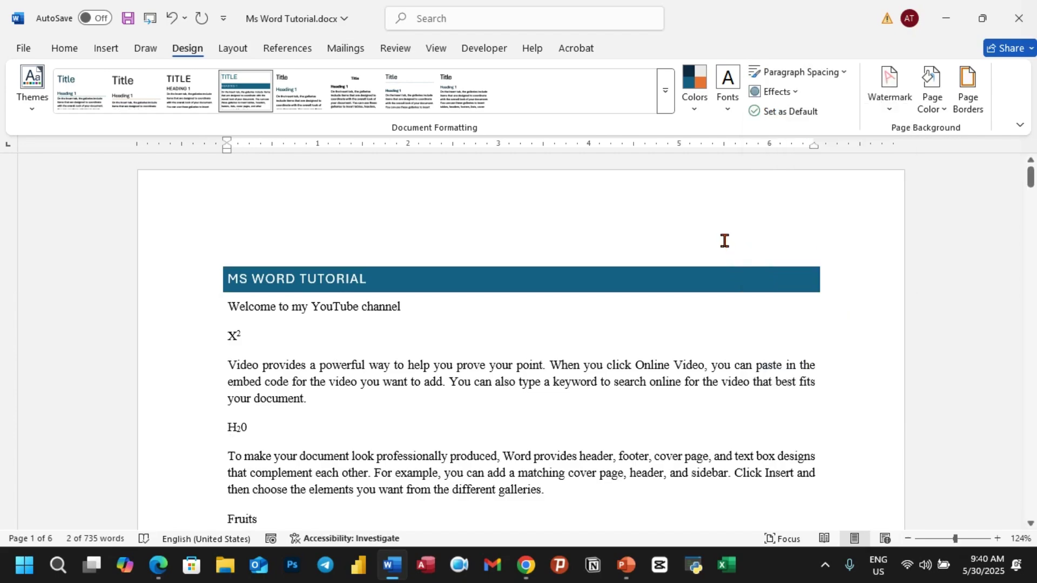
Preview the built-in paragraph spacing options, including Double, on the H2O section's text.
scroll(706, 287, down, 10)
scroll(638, 274, down, 15)
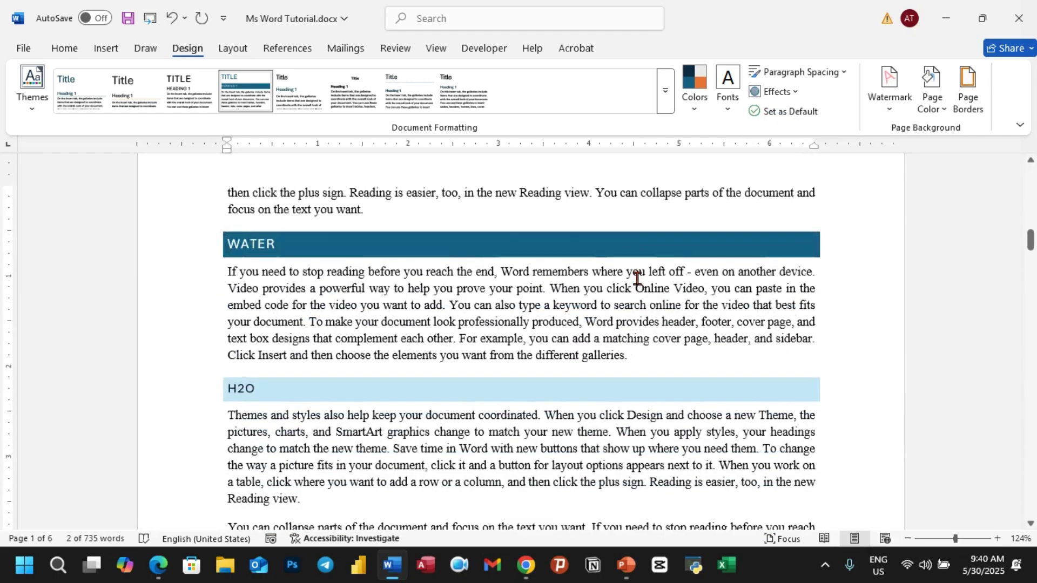
scroll(581, 306, down, 2)
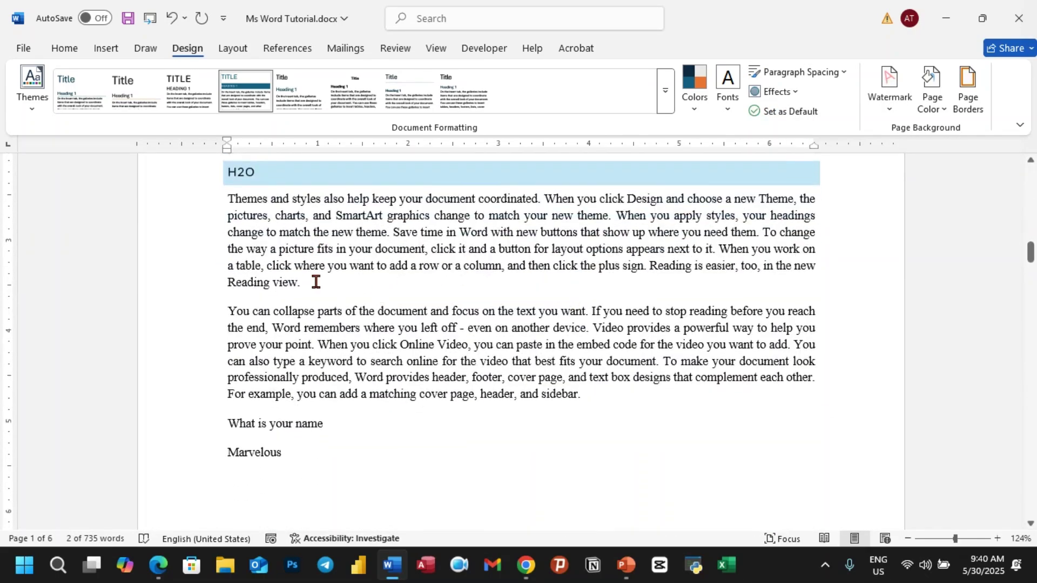
click(840, 76)
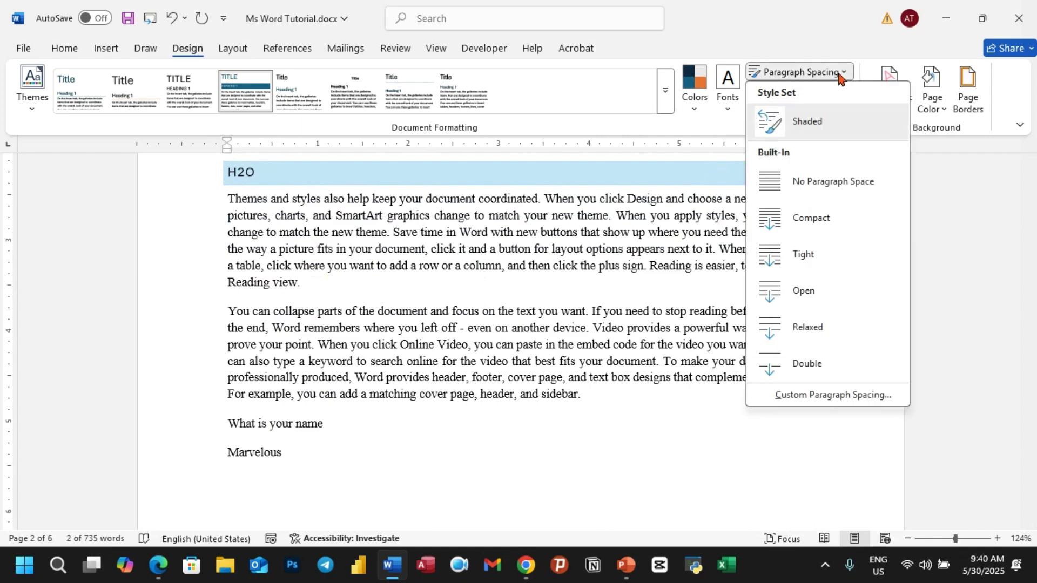
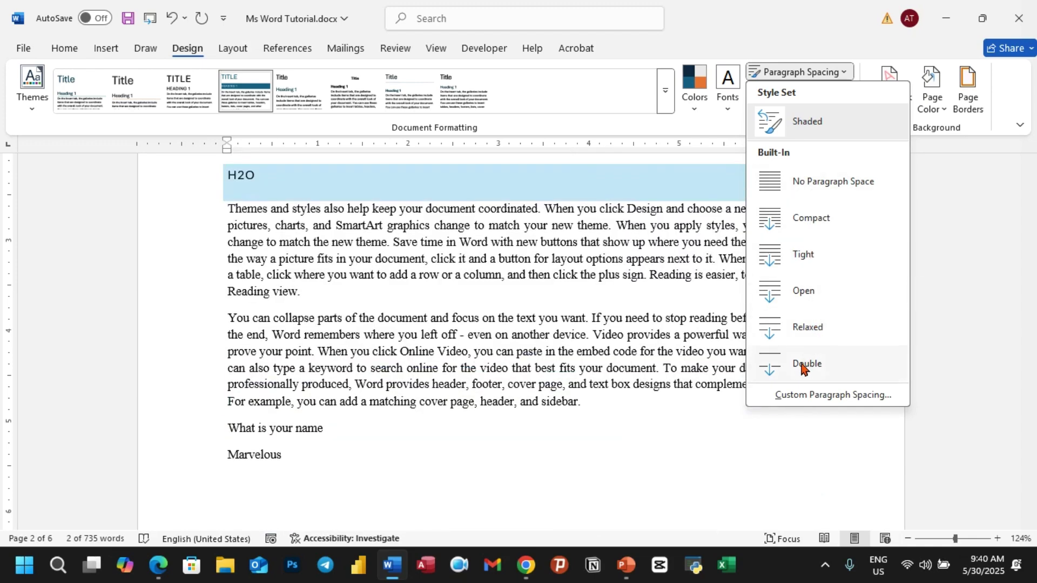
click(805, 329)
scroll(813, 268, up, 15)
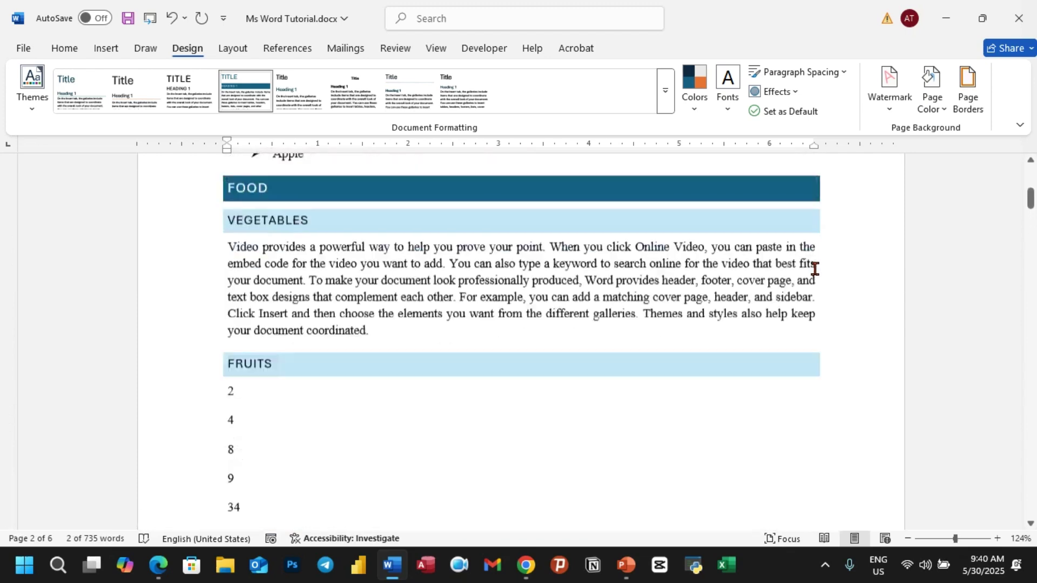
scroll(817, 263, up, 2)
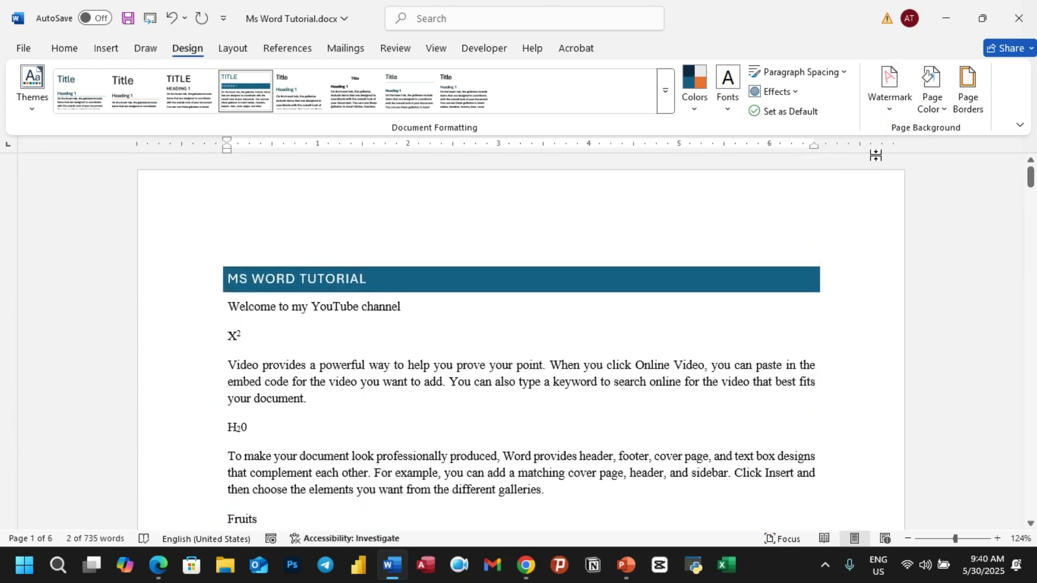
Add the diagonal CONFIDENTIAL 1 watermark to the document.
click(890, 113)
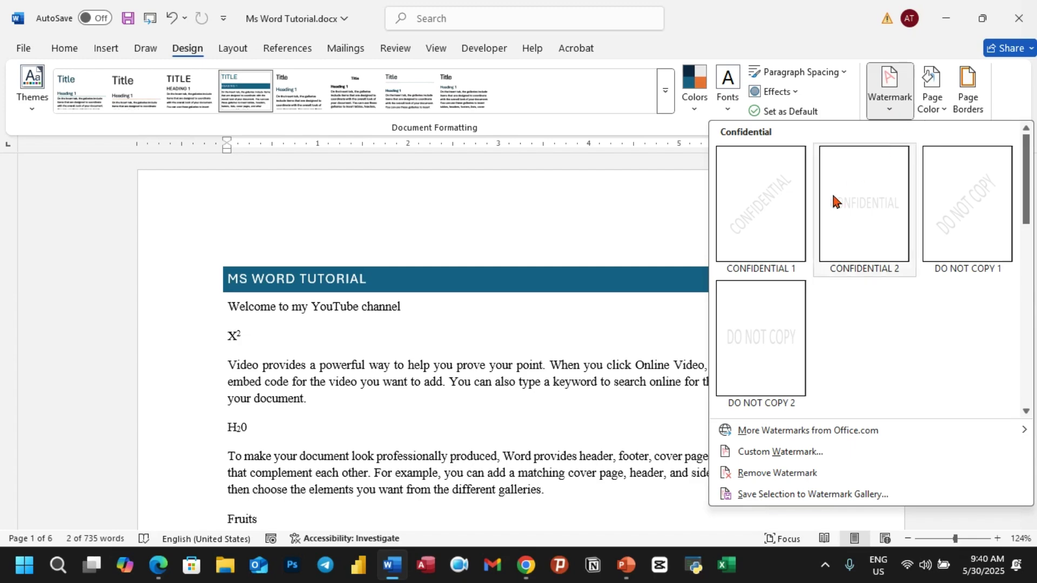
click(772, 224)
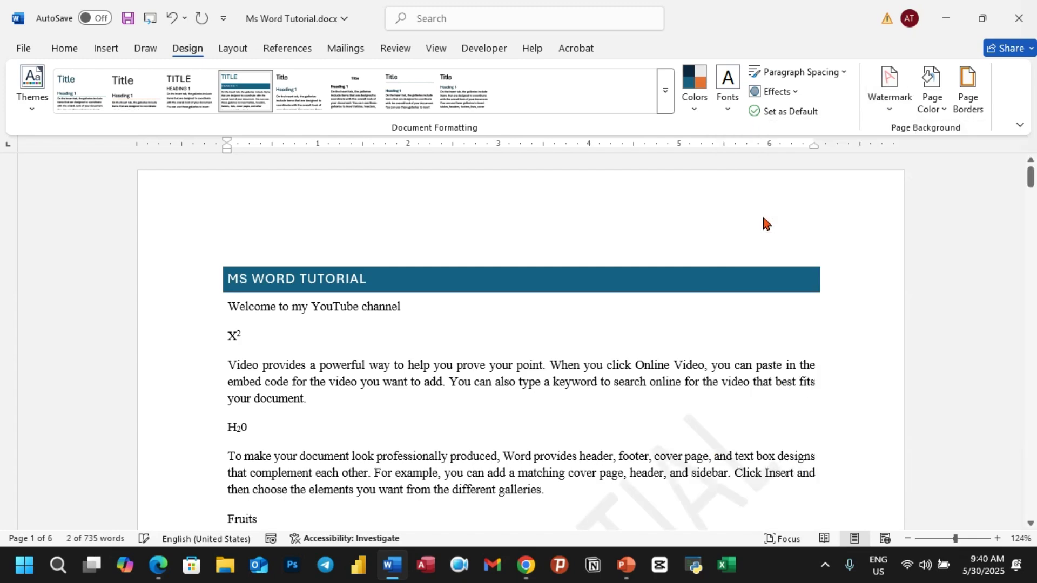
scroll(732, 238, down, 7)
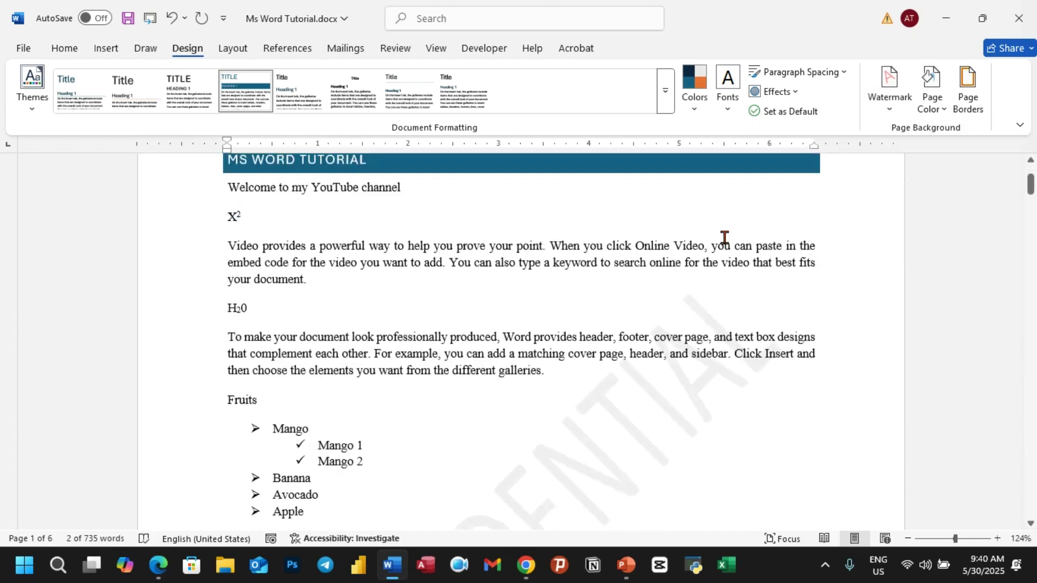
Zoom out to 82% and check how the watermark appears across the document's pages.
click(946, 538)
scroll(616, 297, up, 2)
scroll(613, 293, down, 15)
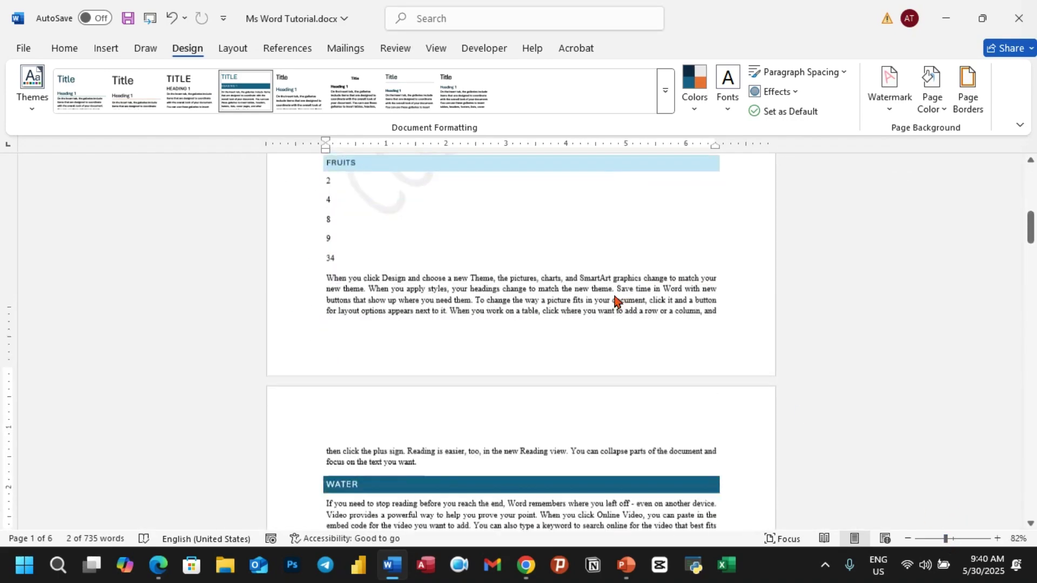
scroll(547, 333, down, 4)
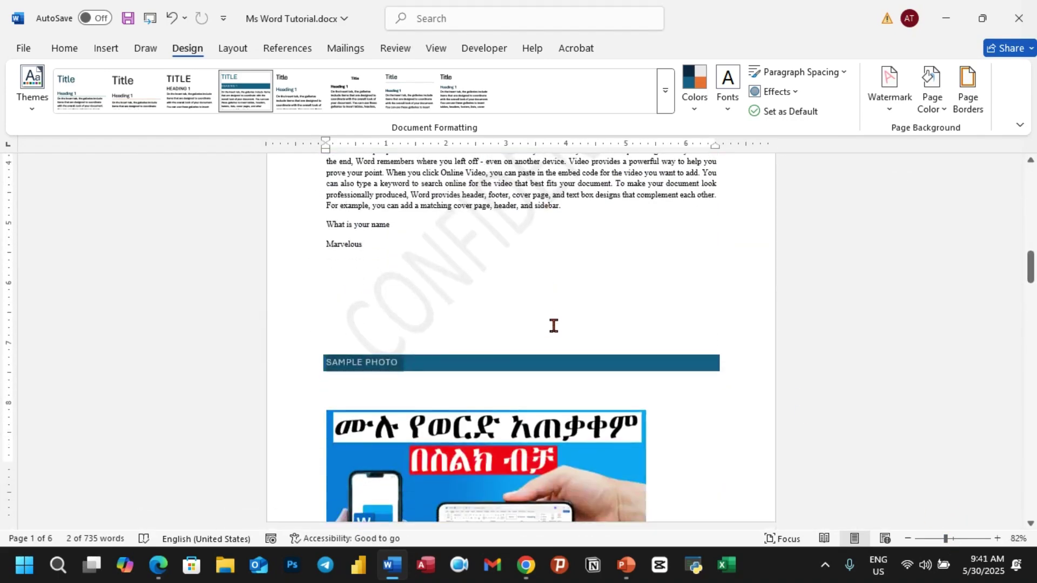
scroll(732, 280, down, 2)
scroll(733, 276, down, 6)
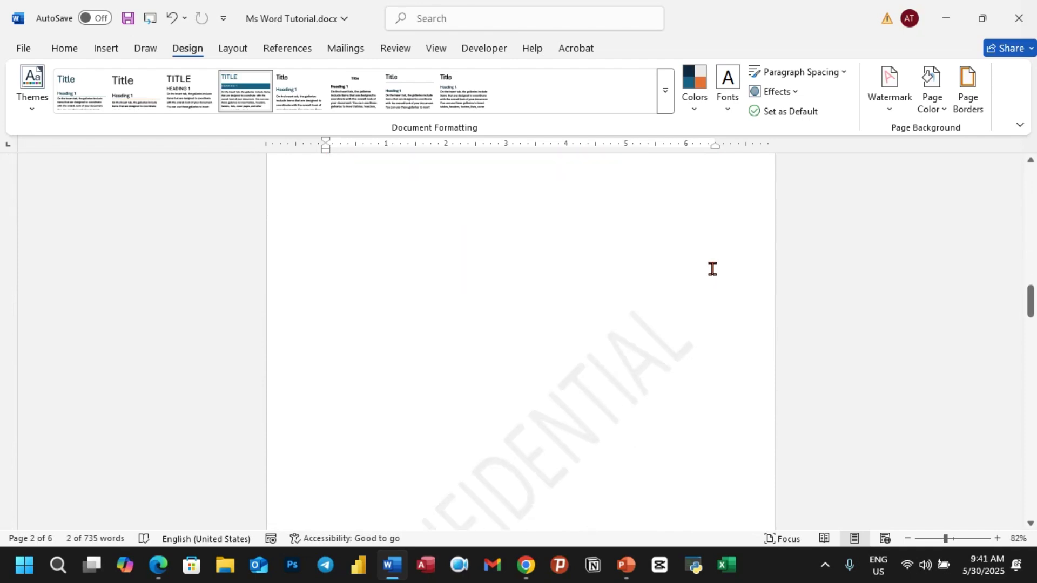
scroll(679, 274, up, 20)
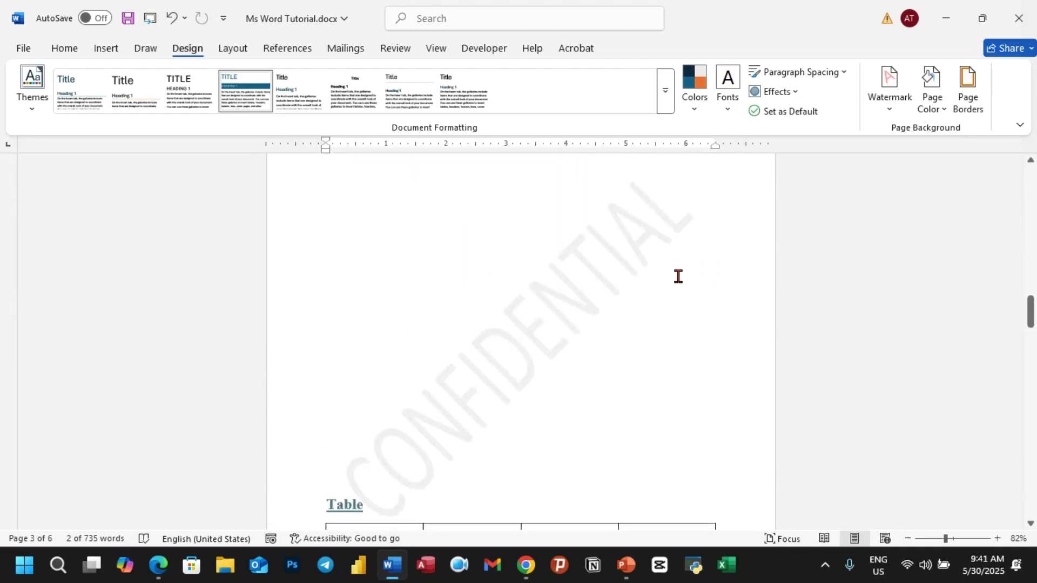
scroll(815, 186, up, 2)
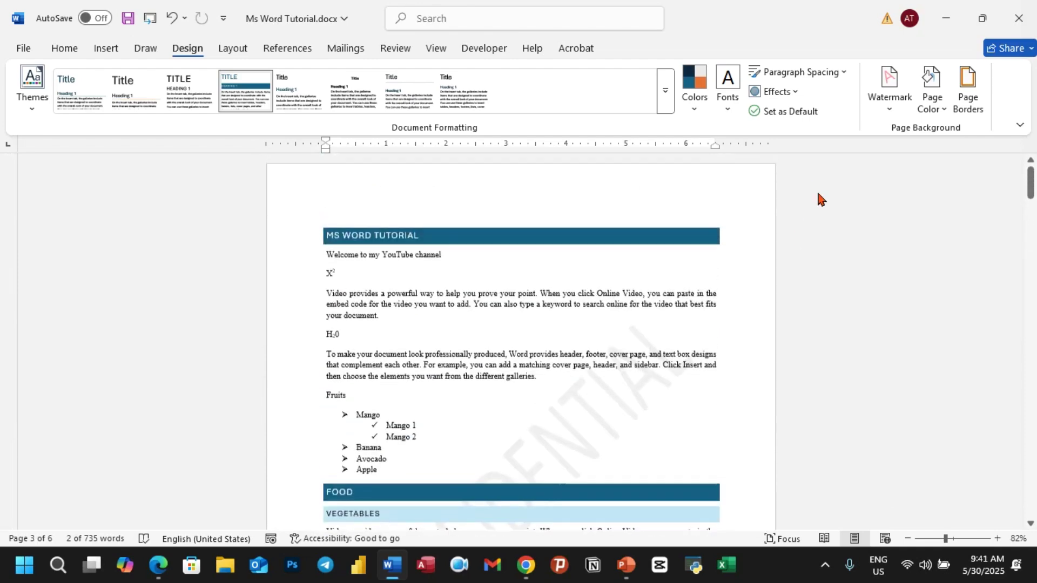
Switch the document's watermark to the horizontal CONFIDENTIAL 2 design.
scroll(827, 212, down, 1)
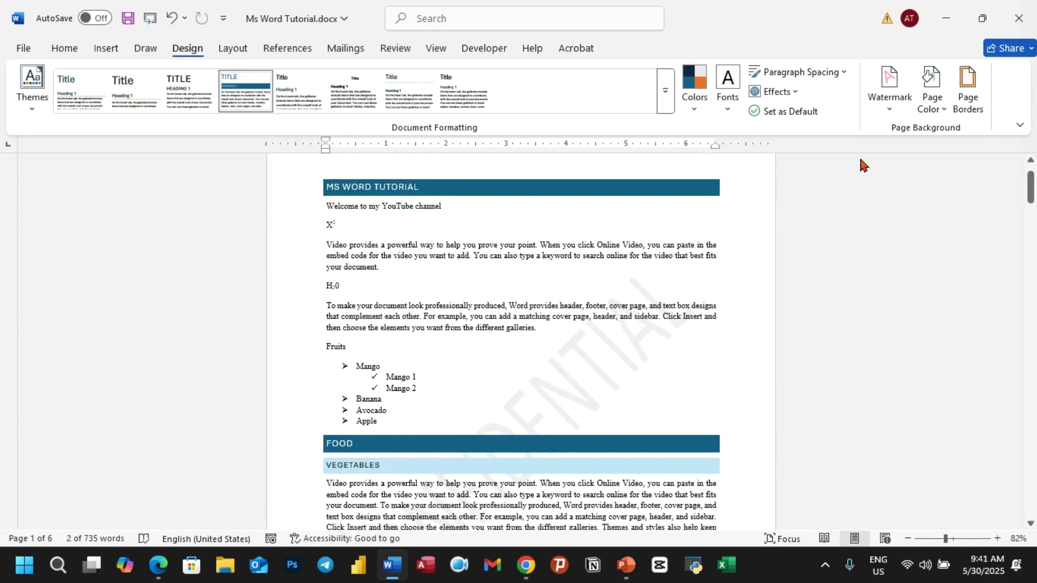
click(888, 108)
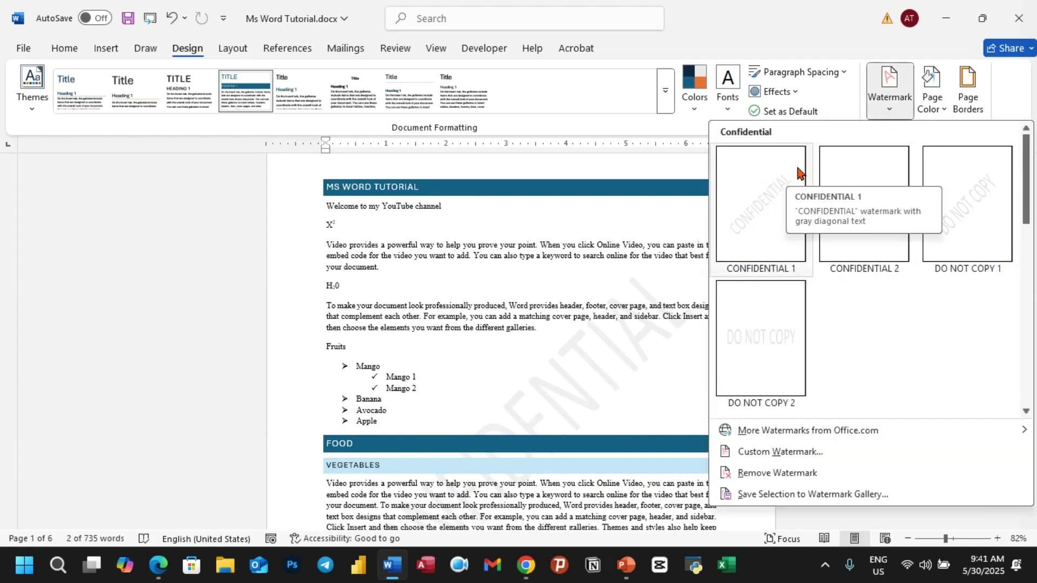
click(845, 170)
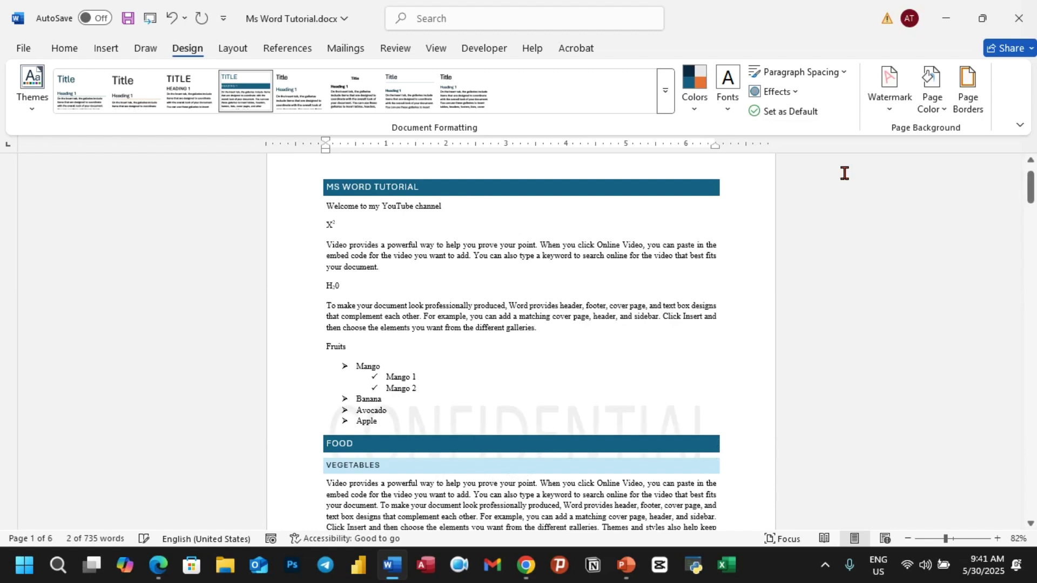
Switch the watermark to the diagonal DO NOT COPY 1 design and turn off its semitransparency.
click(890, 111)
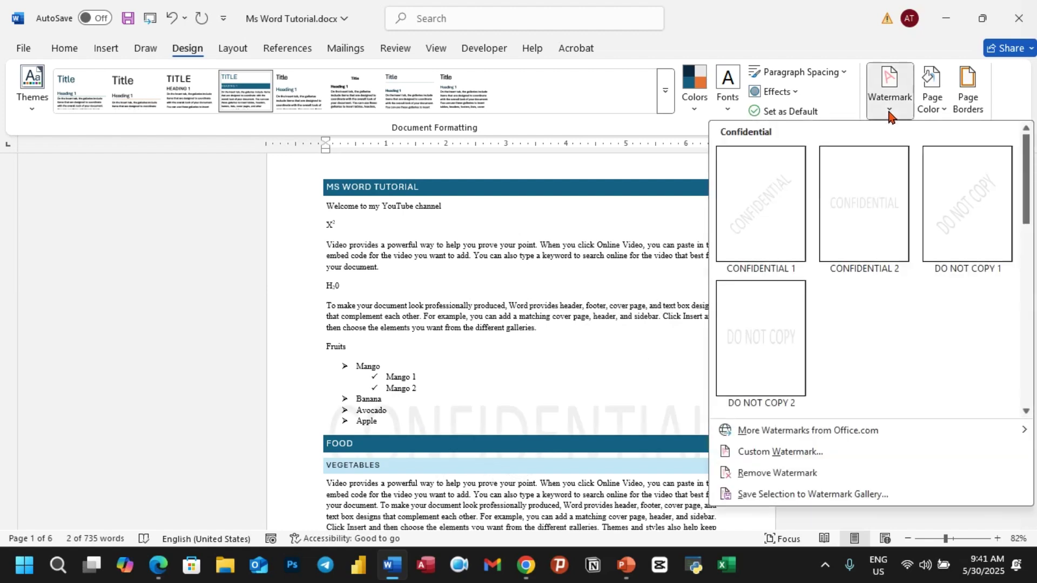
click(953, 206)
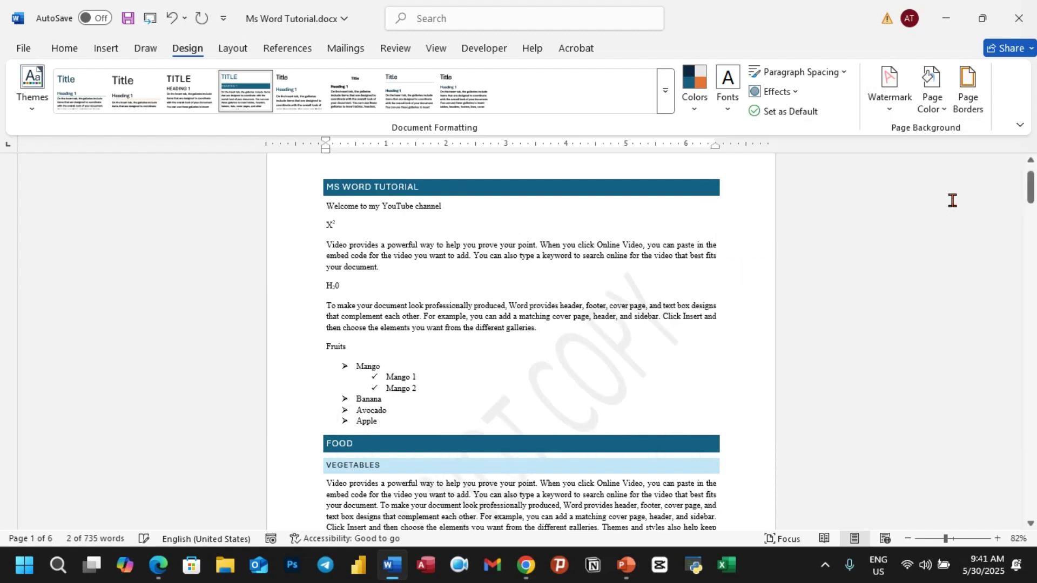
click(890, 111)
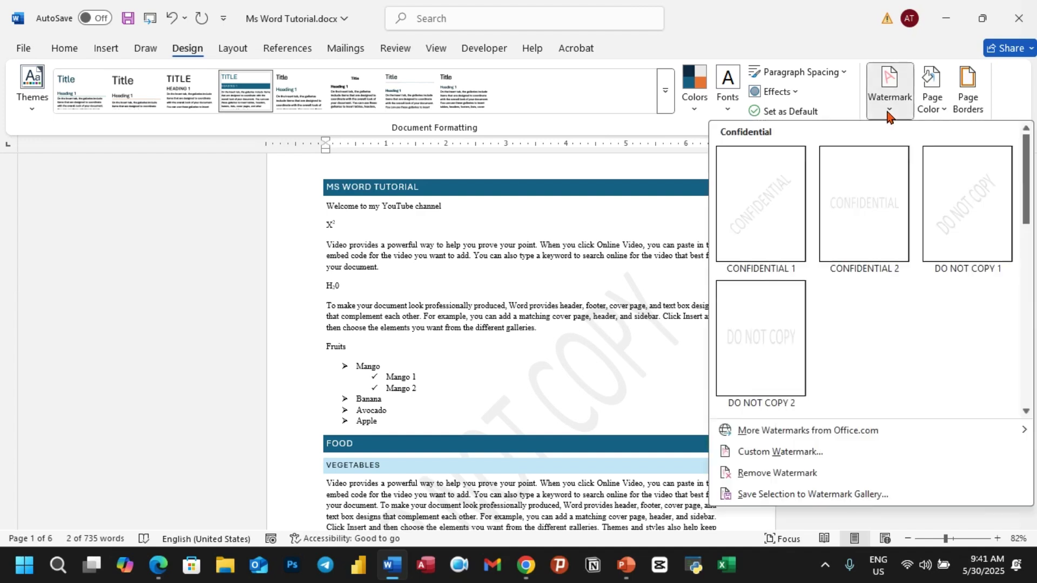
click(779, 453)
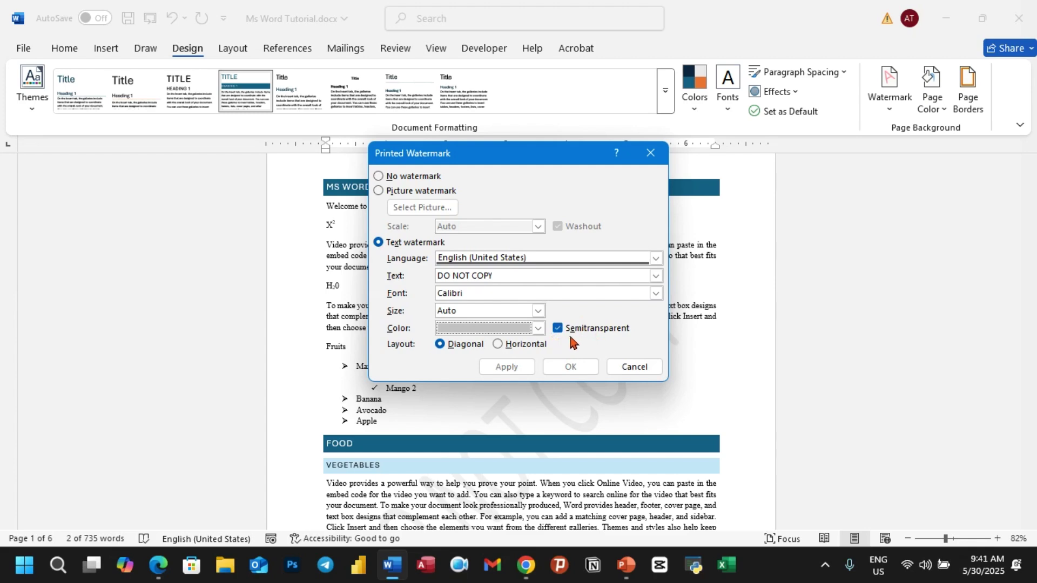
click(558, 329)
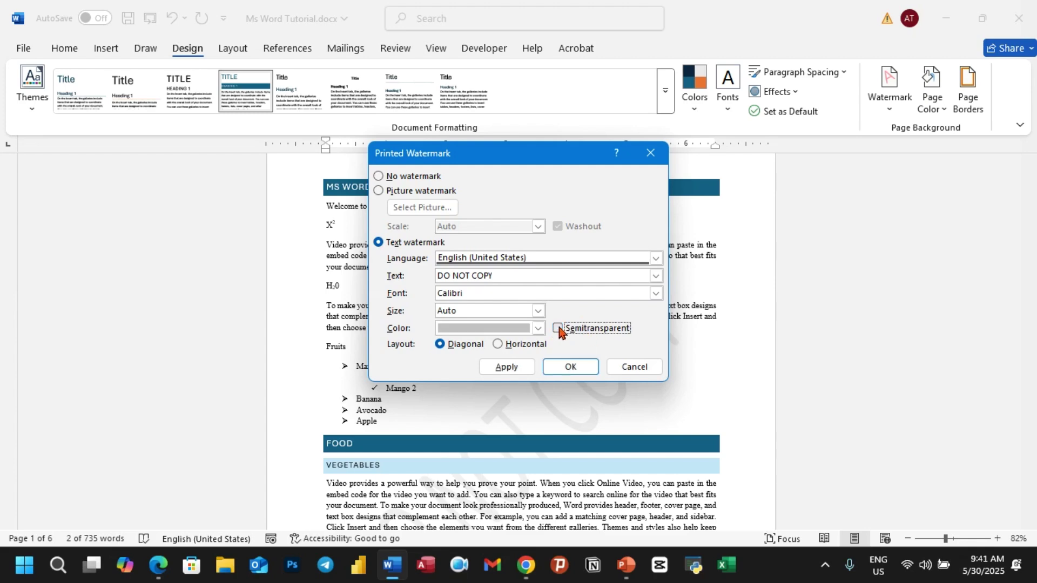
click(559, 367)
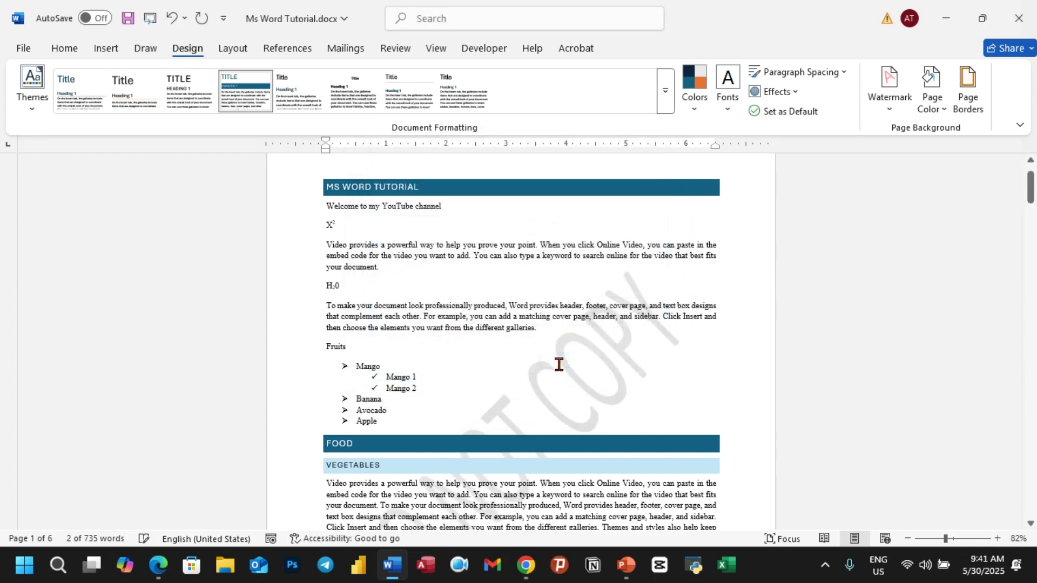
scroll(630, 356, down, 5)
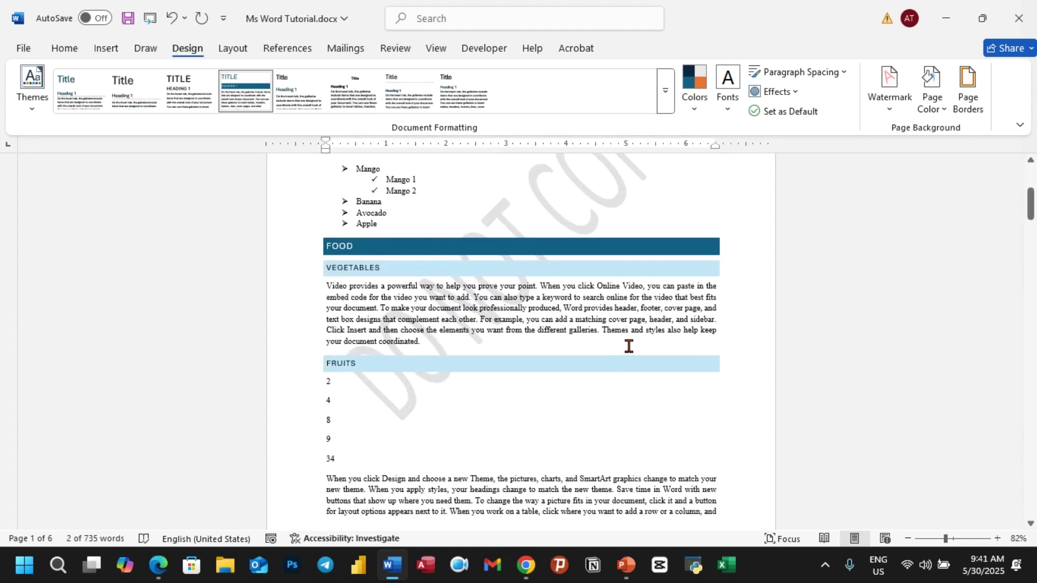
scroll(628, 346, up, 1)
Make the DO NOT COPY watermark semitransparent again and apply the setting.
click(886, 114)
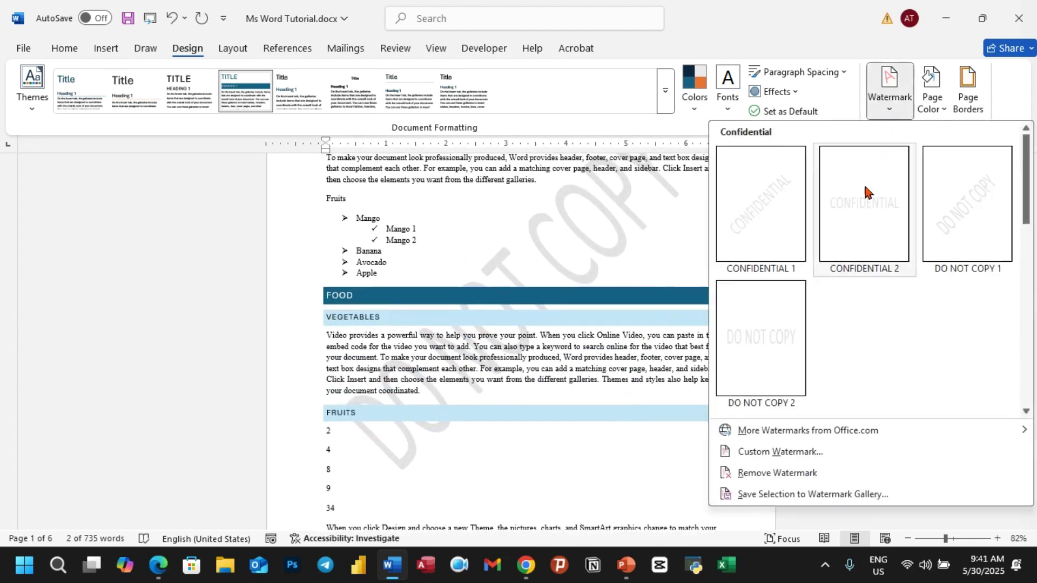
click(766, 455)
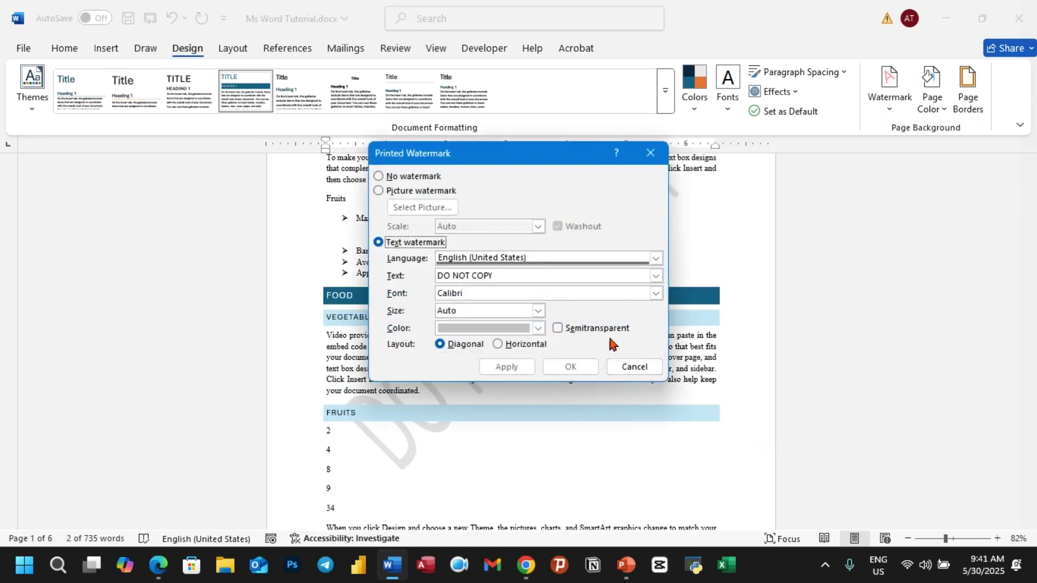
click(562, 331)
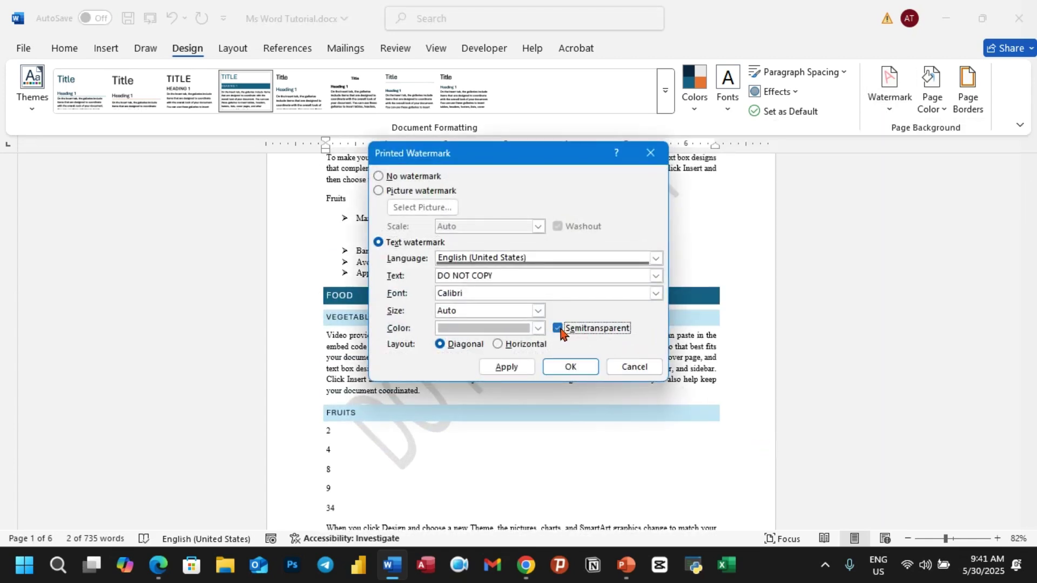
click(511, 368)
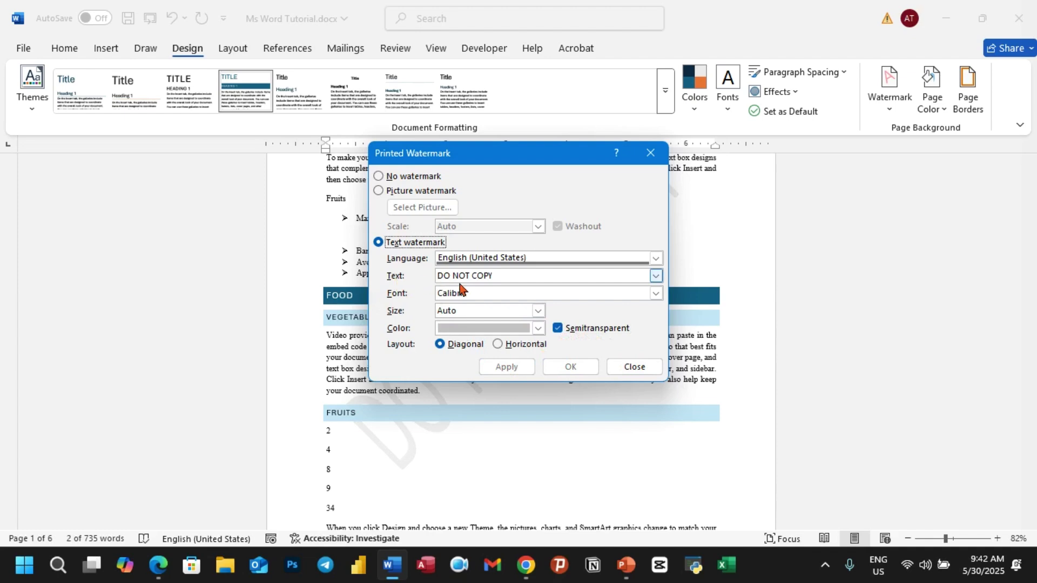
Replace the custom watermark's text with "Learn With Ad", apply it, and turn off its semitransparency.
drag(502, 277, 421, 267)
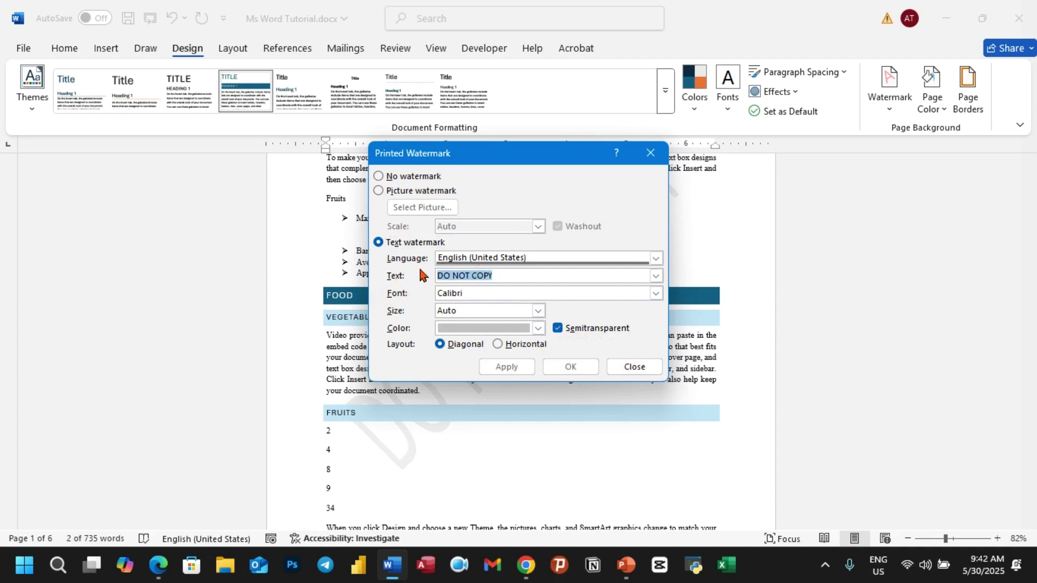
text(Le)
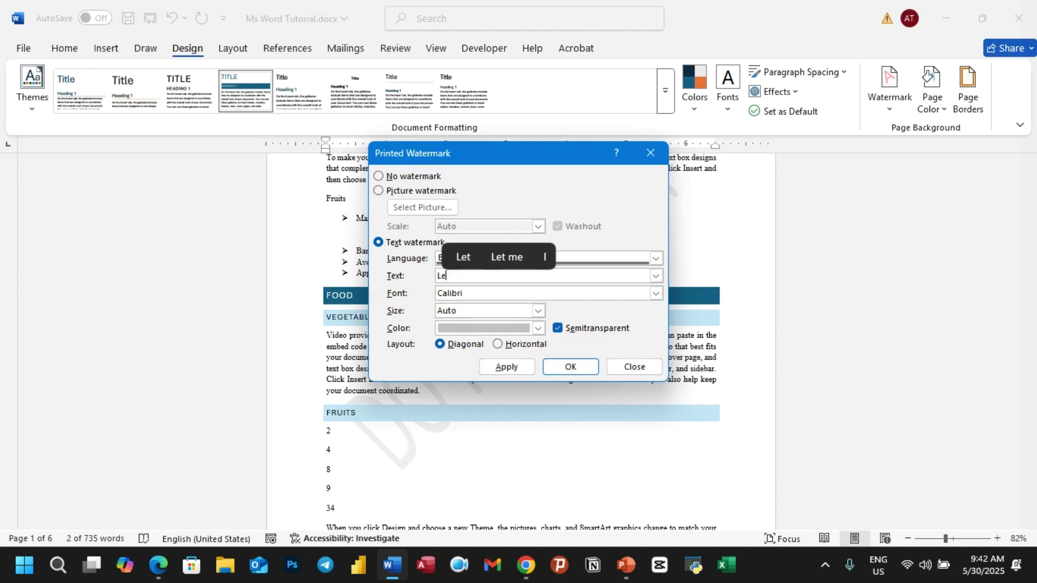
text(arn)
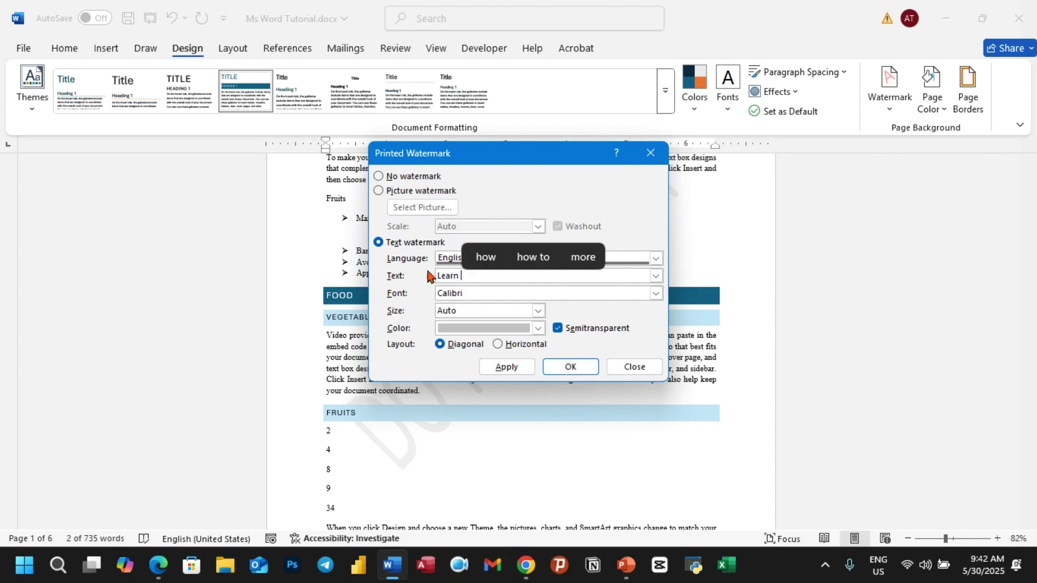
text( With Ad)
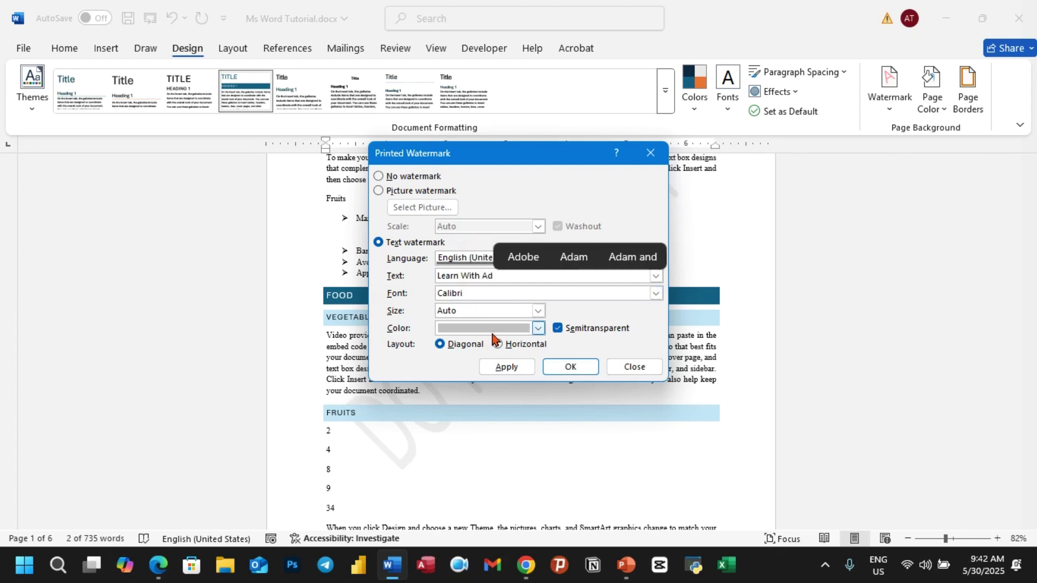
click(507, 367)
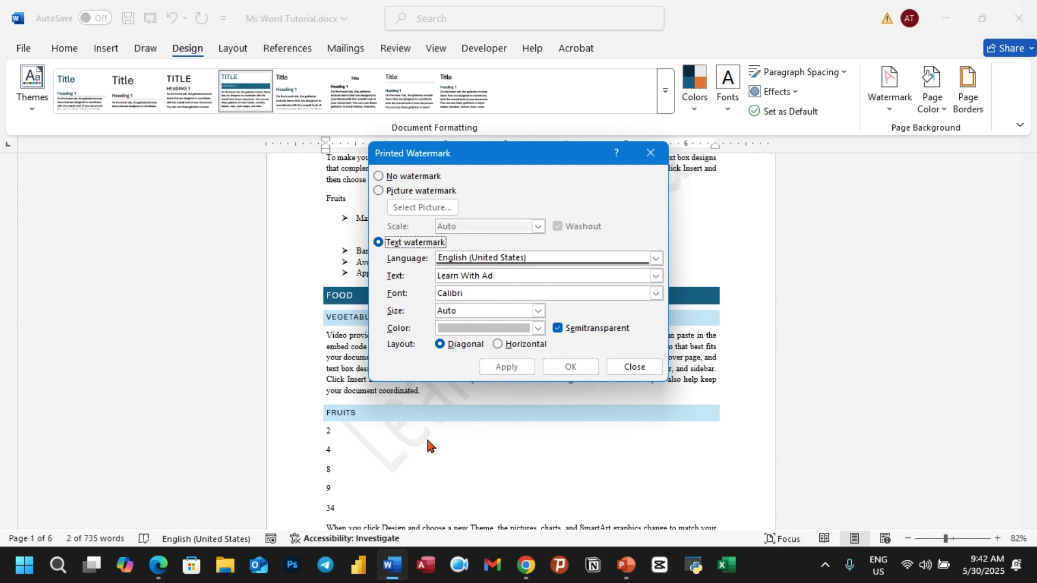
click(559, 329)
click(505, 369)
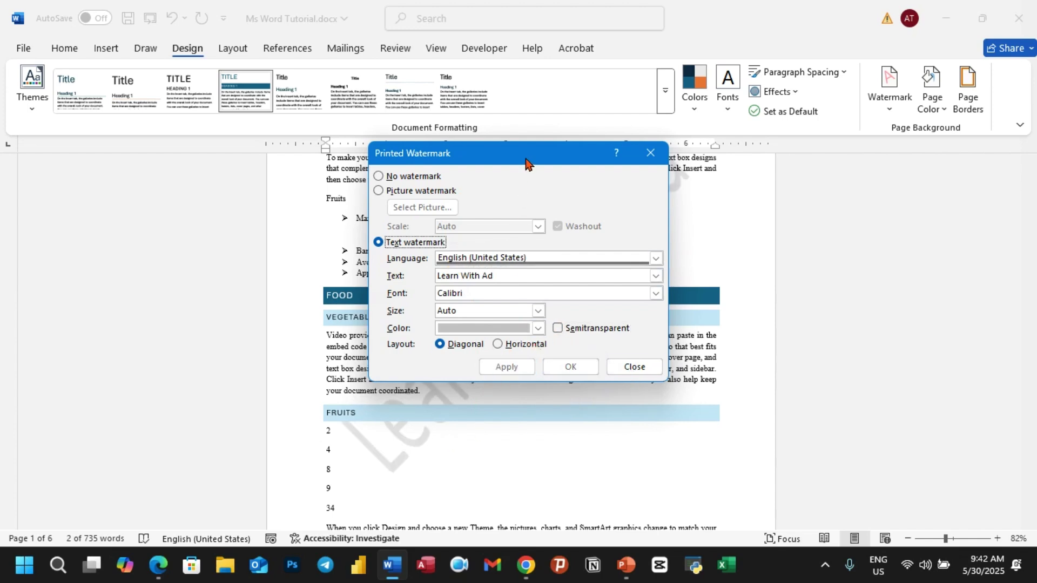
Color the "Learn With Ad" watermark standard red and check how it appears across the document's pages.
drag(526, 162, 540, 196)
click(541, 360)
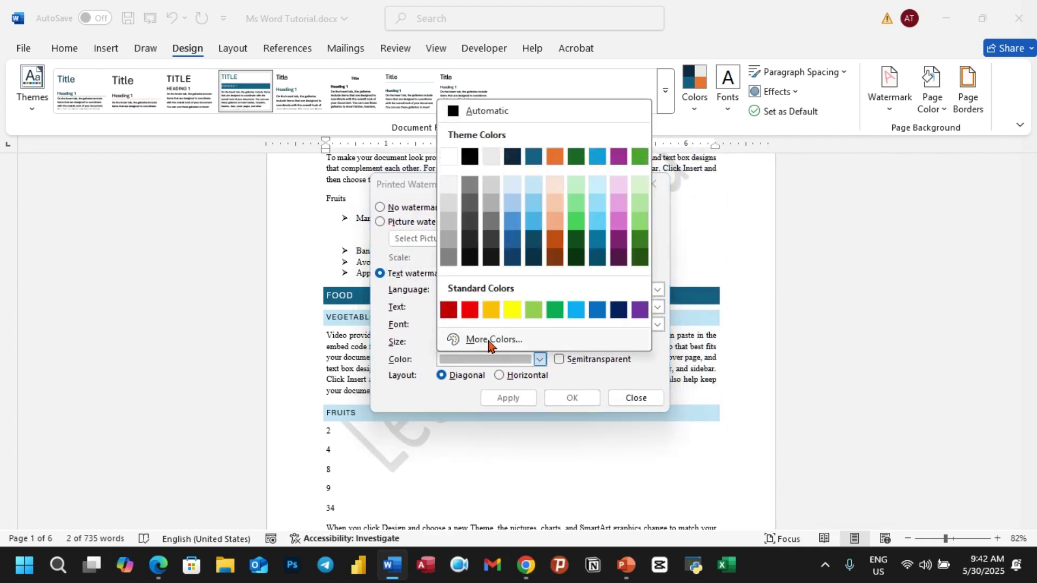
click(469, 310)
click(508, 397)
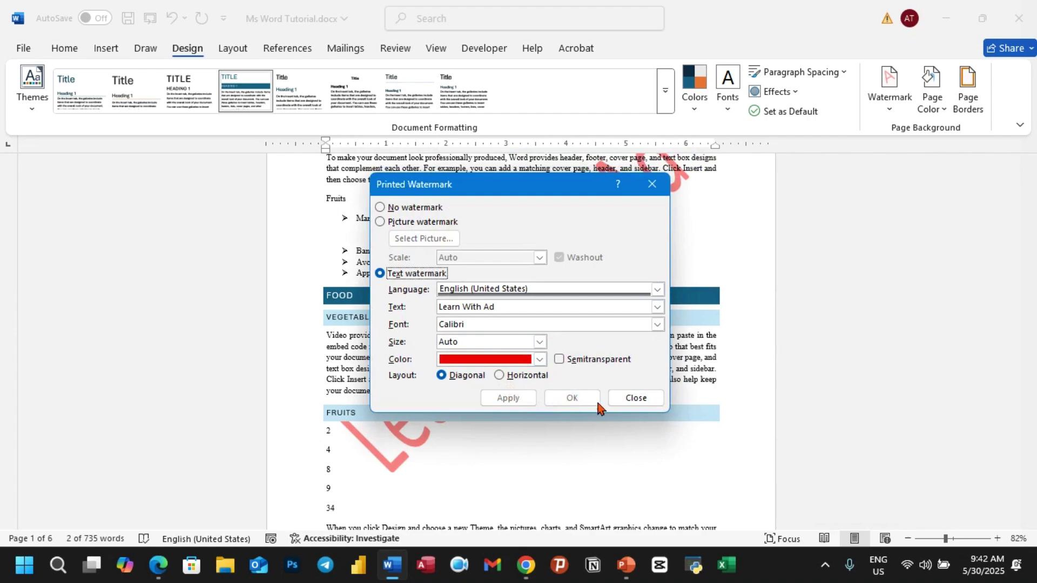
click(633, 399)
scroll(771, 368, up, 4)
scroll(777, 368, down, 3)
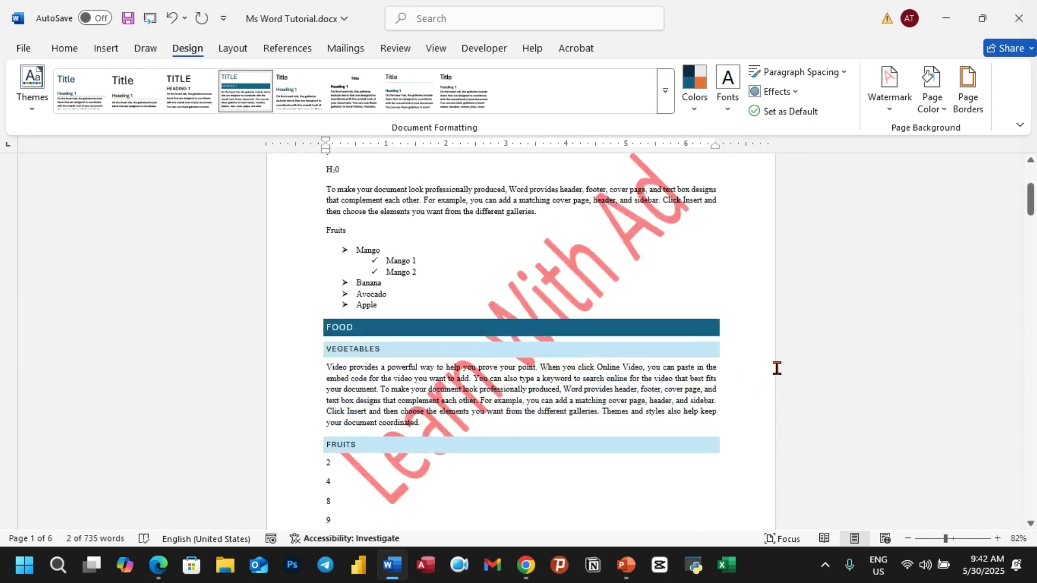
scroll(776, 368, down, 15)
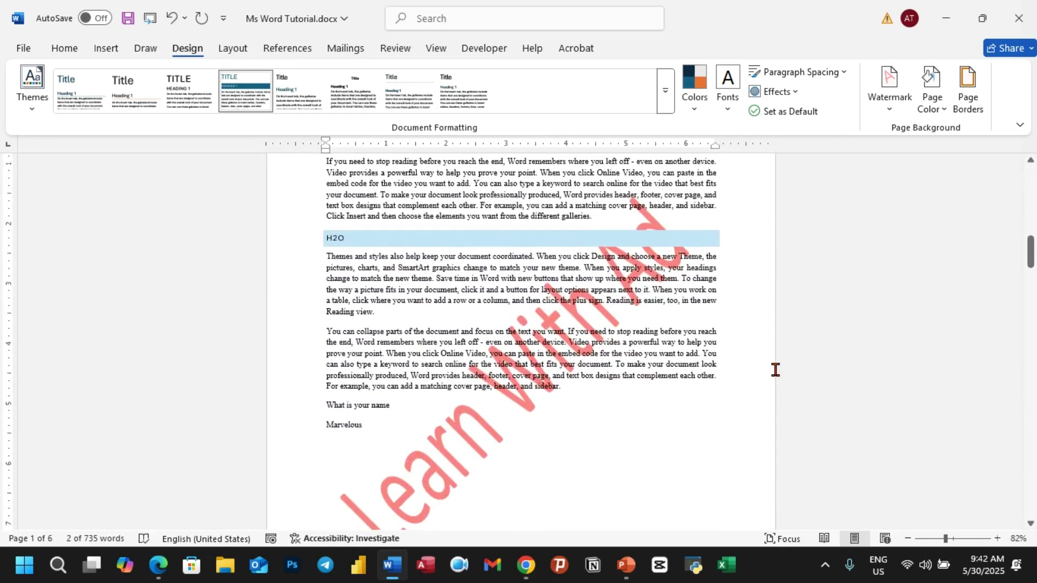
scroll(775, 370, down, 15)
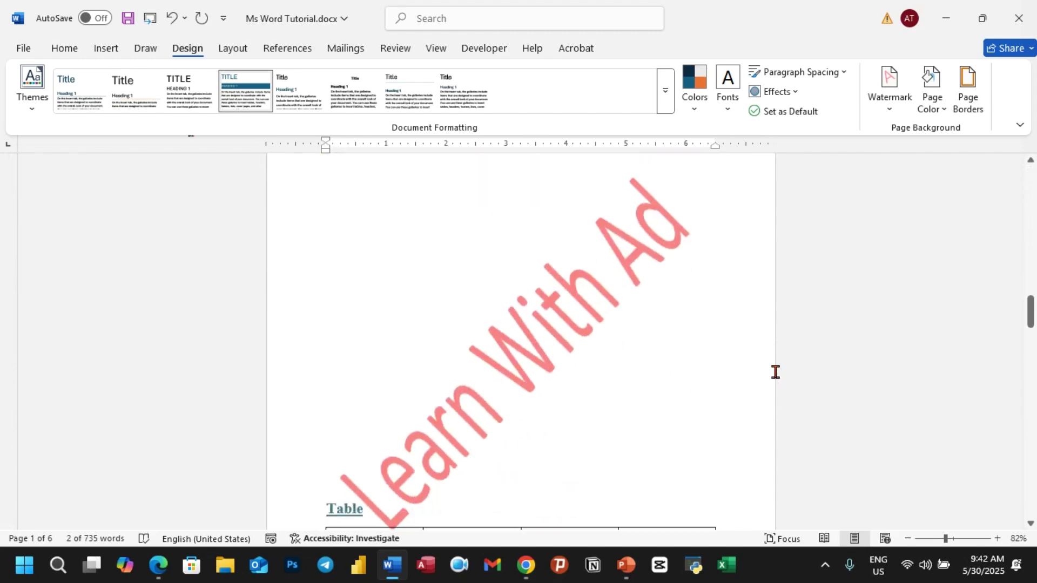
scroll(775, 371, down, 4)
scroll(703, 275, up, 12)
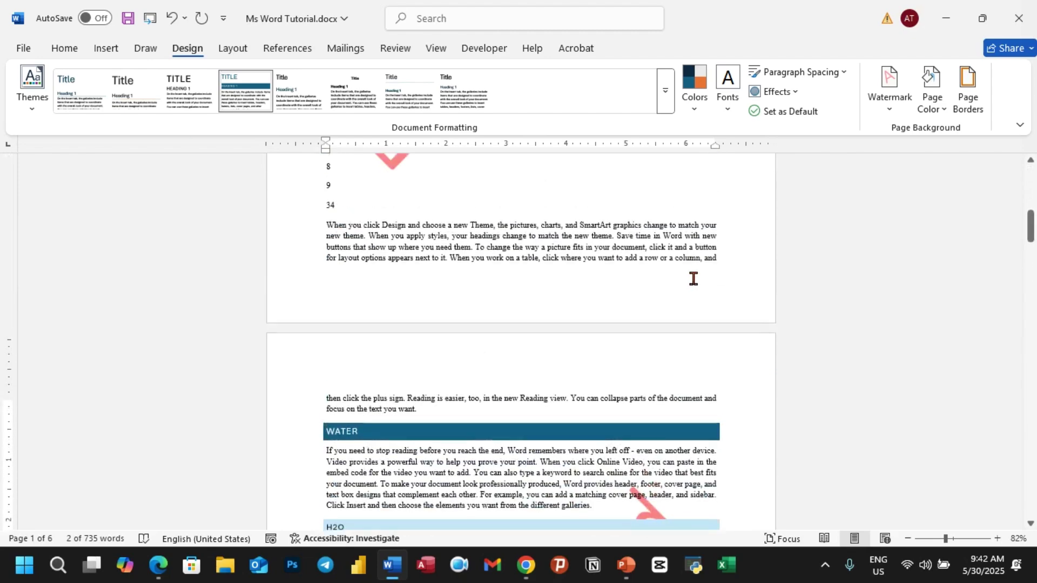
Set the custom watermark's font to Times New Roman with a diagonal layout and check it on the first page.
click(889, 108)
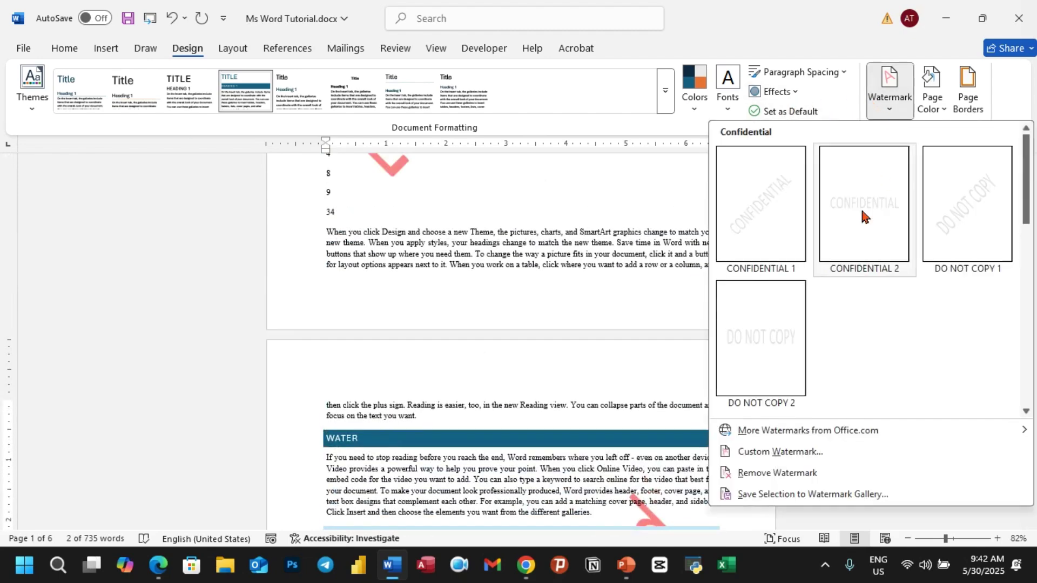
click(784, 451)
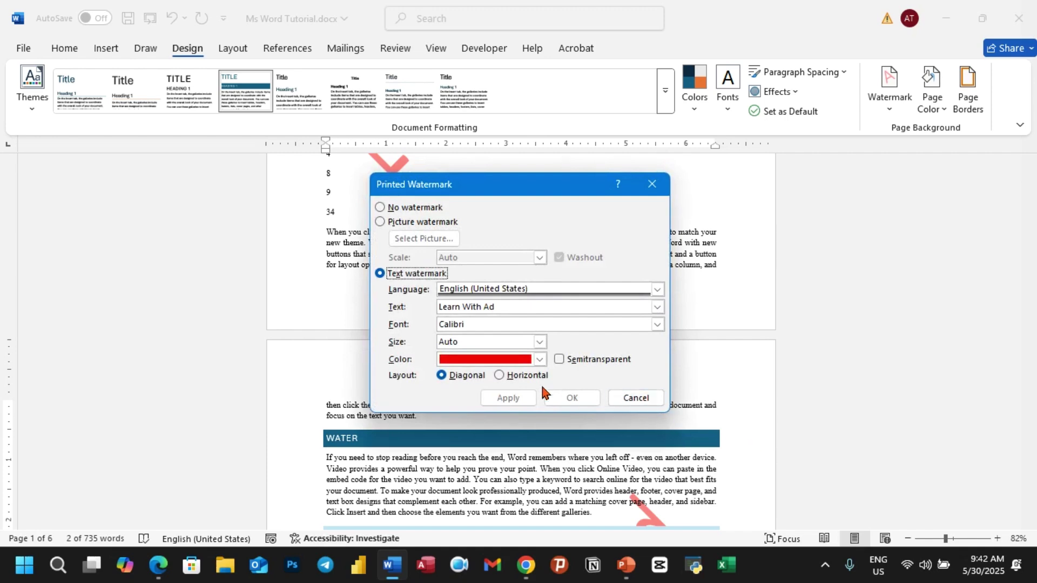
click(657, 324)
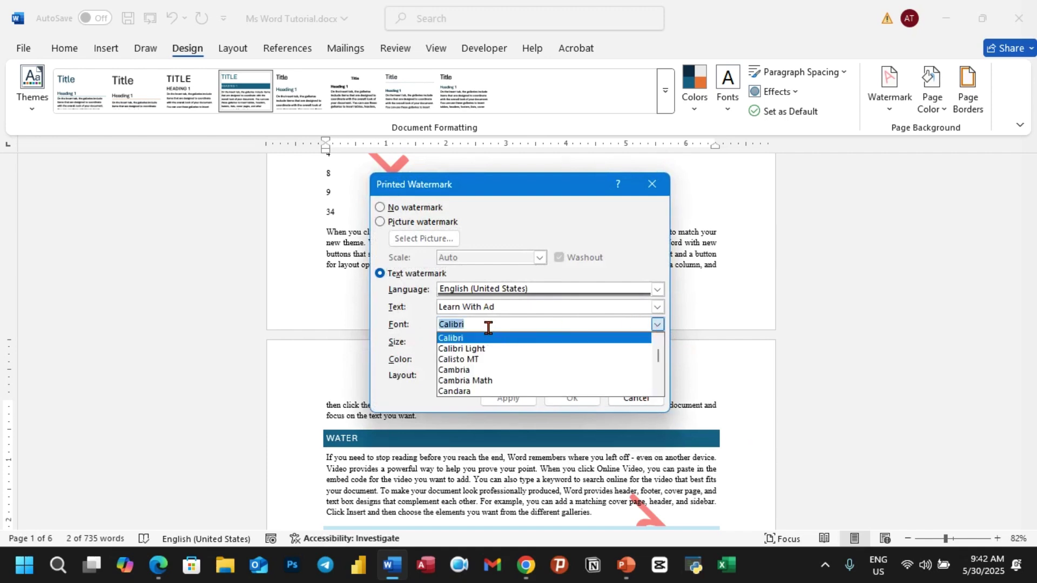
text(tim)
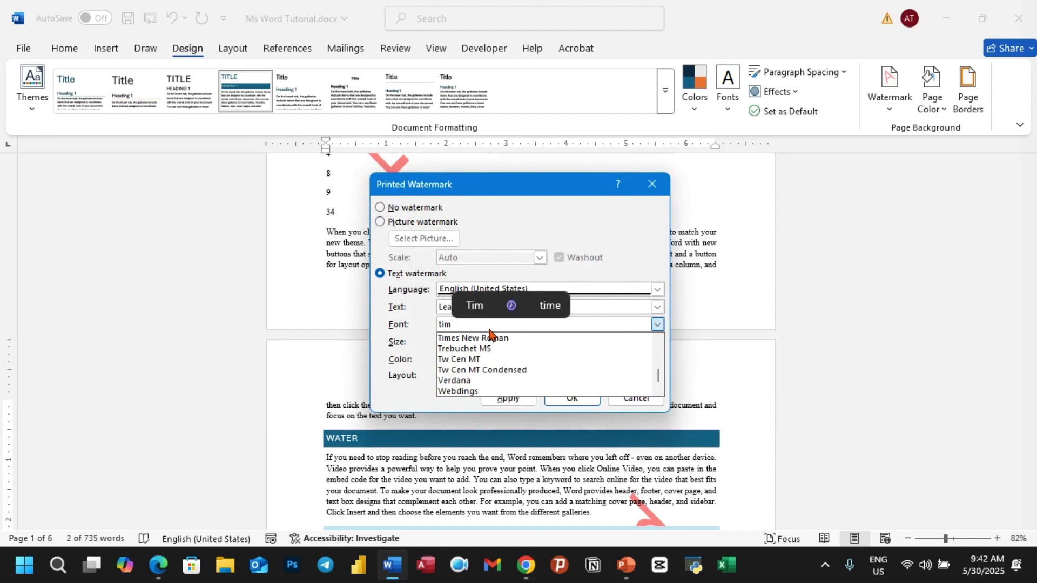
click(485, 339)
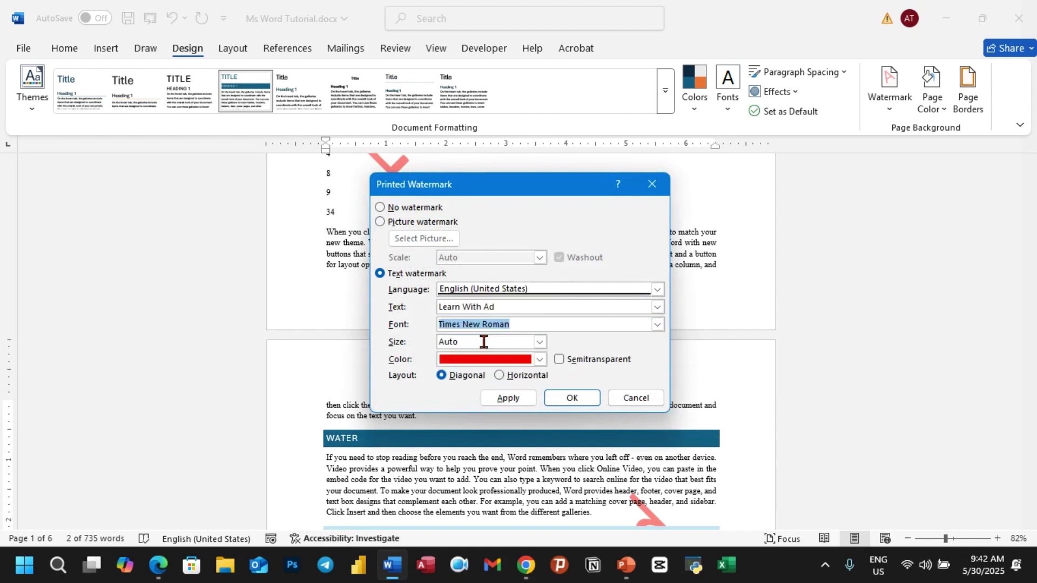
click(500, 377)
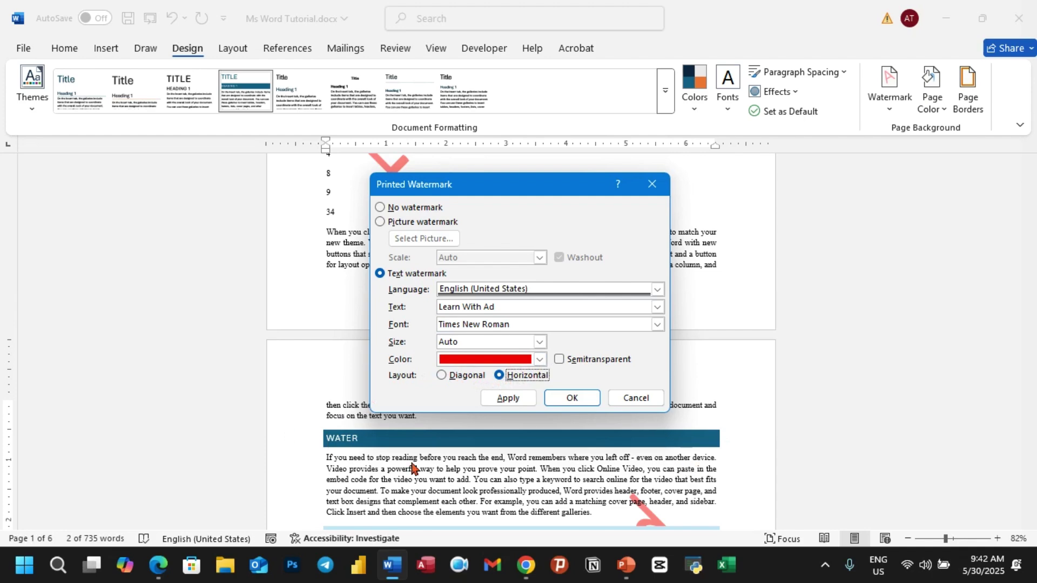
click(464, 379)
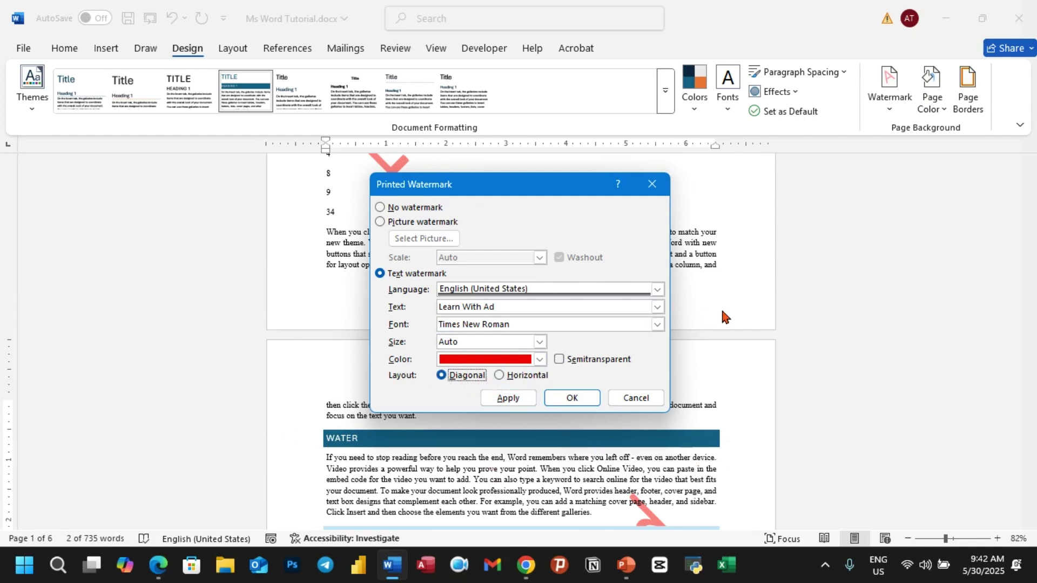
click(557, 400)
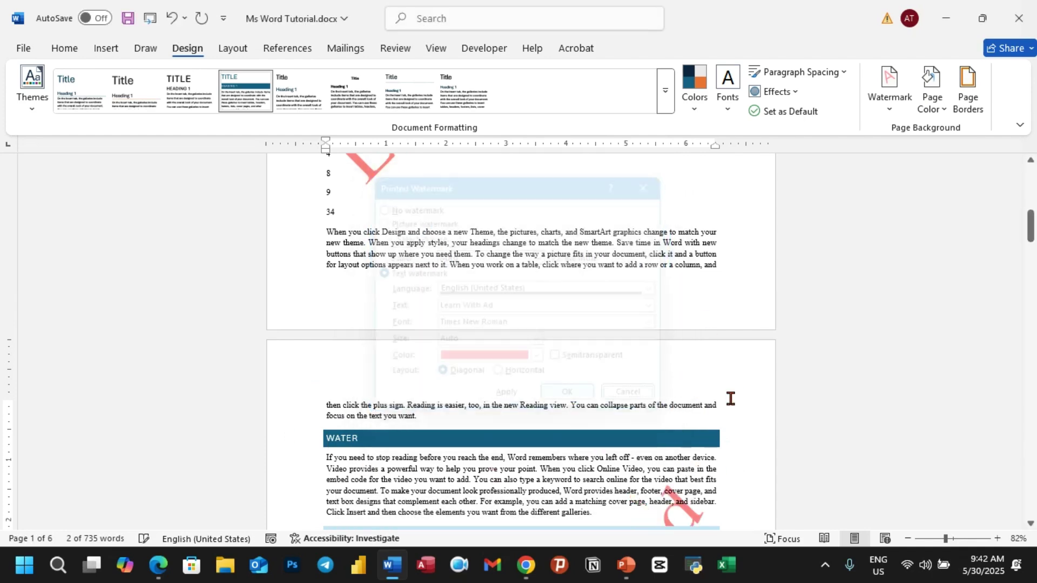
scroll(646, 332, up, 3)
scroll(647, 331, up, 6)
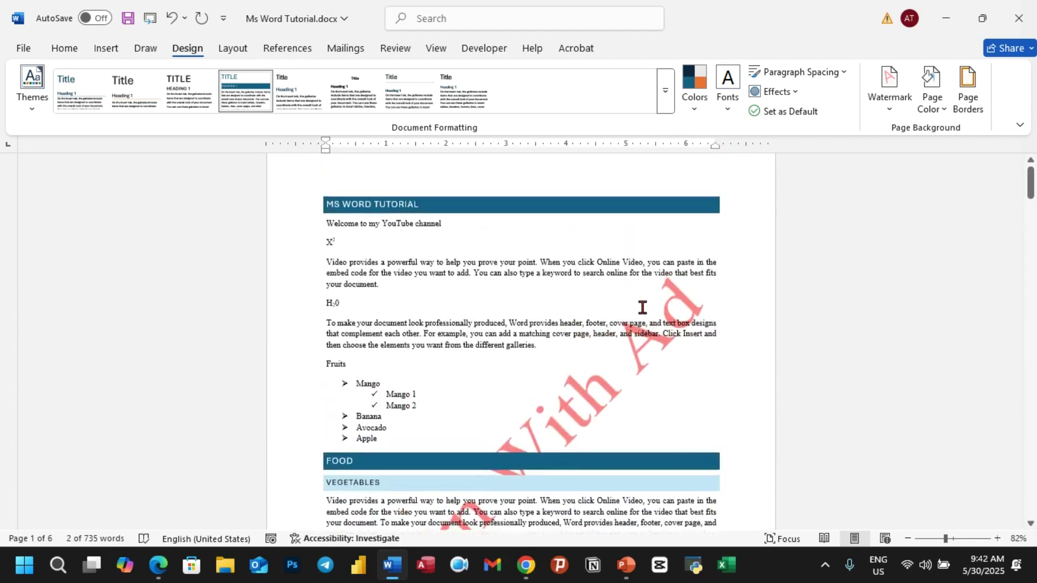
scroll(697, 298, down, 4)
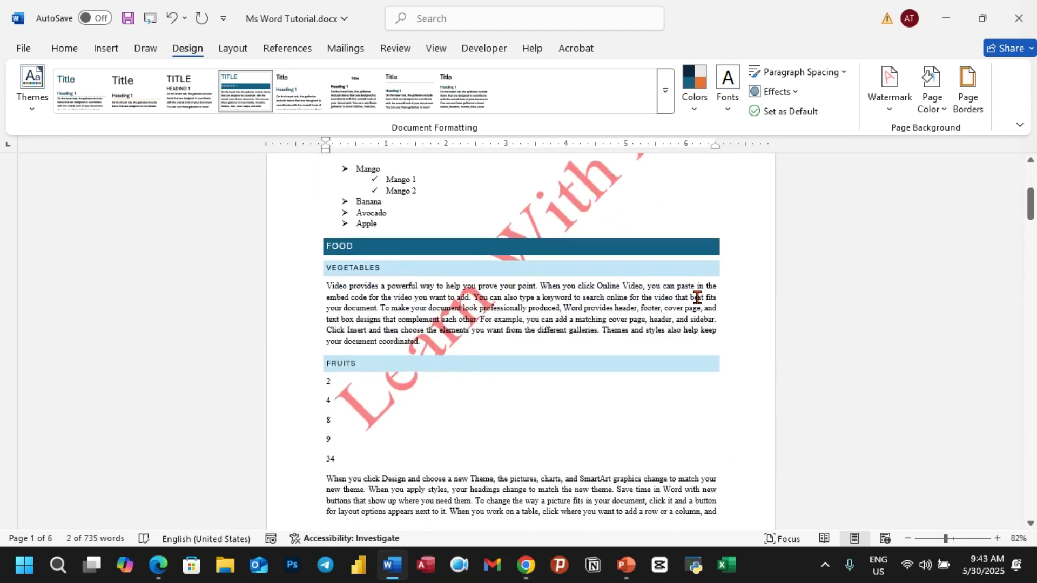
Remove the "Learn With Ad" watermark from the document.
click(888, 102)
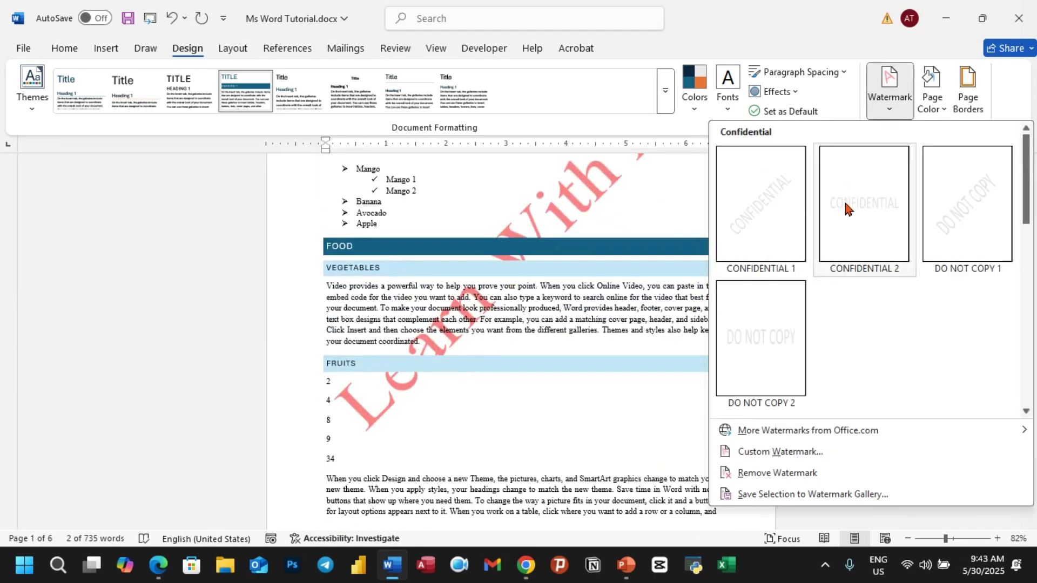
click(763, 474)
click(891, 112)
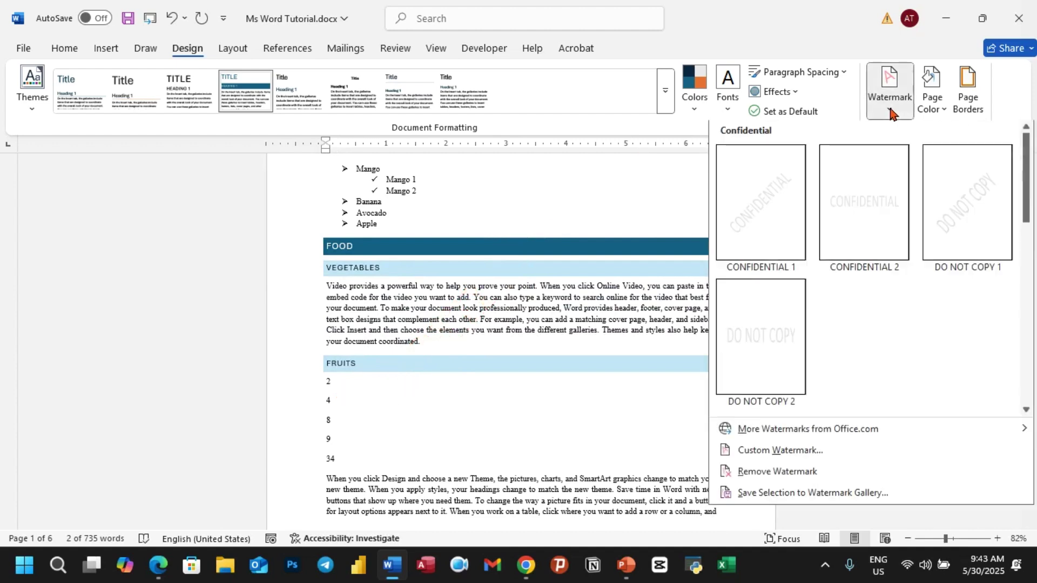
click(763, 451)
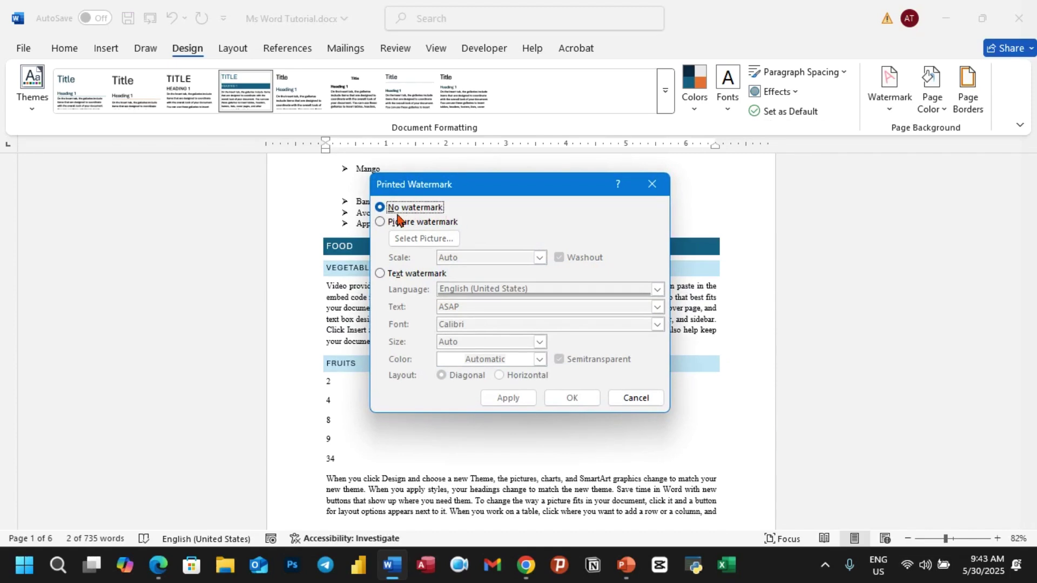
click(387, 225)
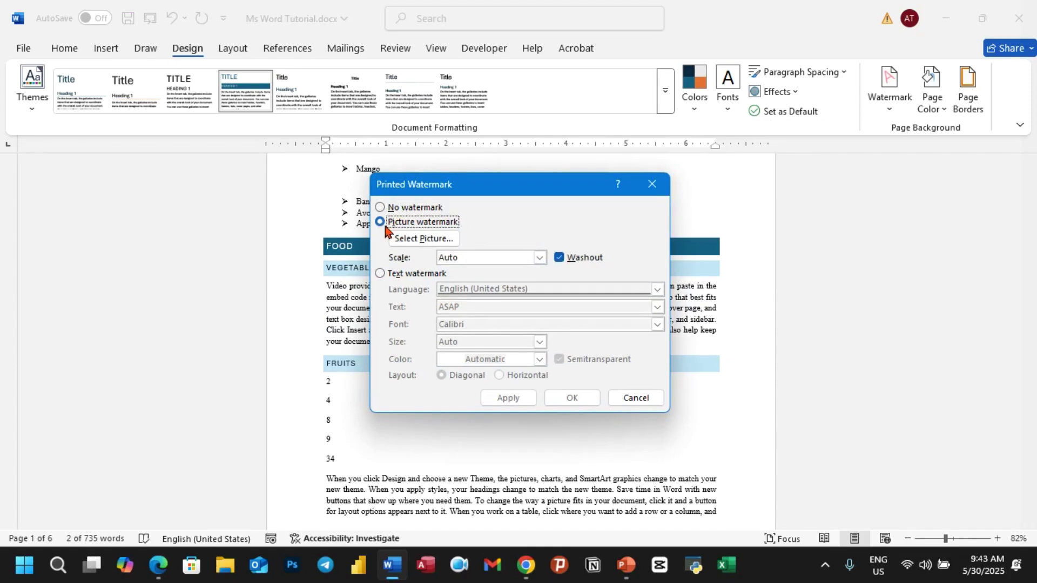
click(427, 246)
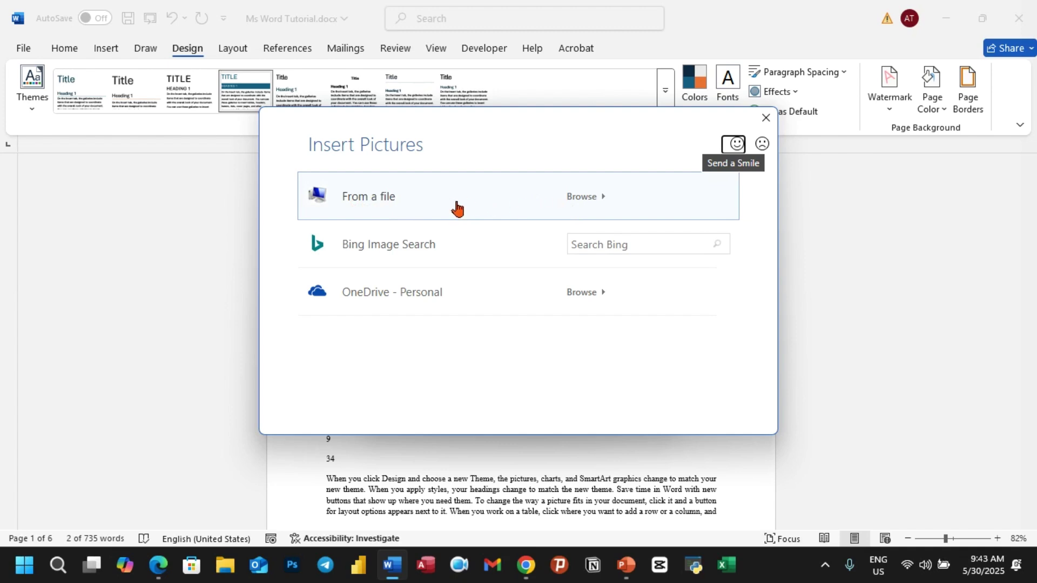
click(591, 199)
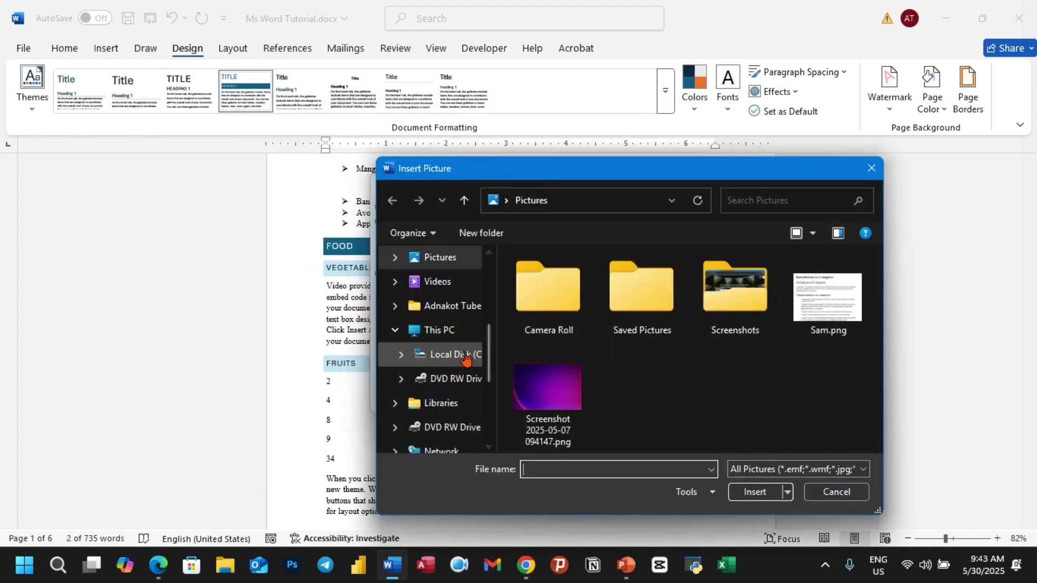
scroll(460, 370, down, 2)
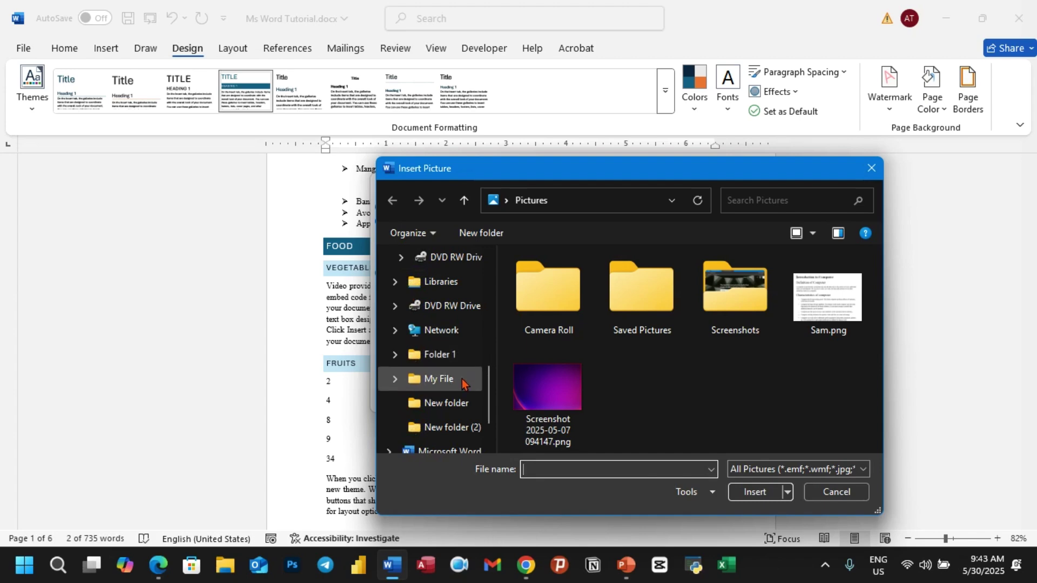
scroll(463, 382, down, 1)
scroll(470, 301, up, 3)
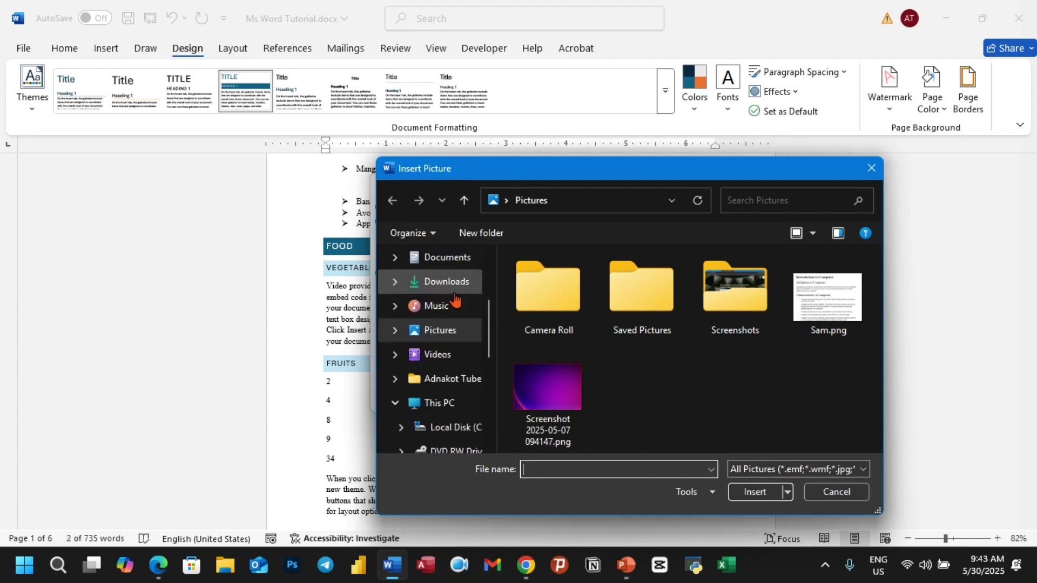
click(456, 285)
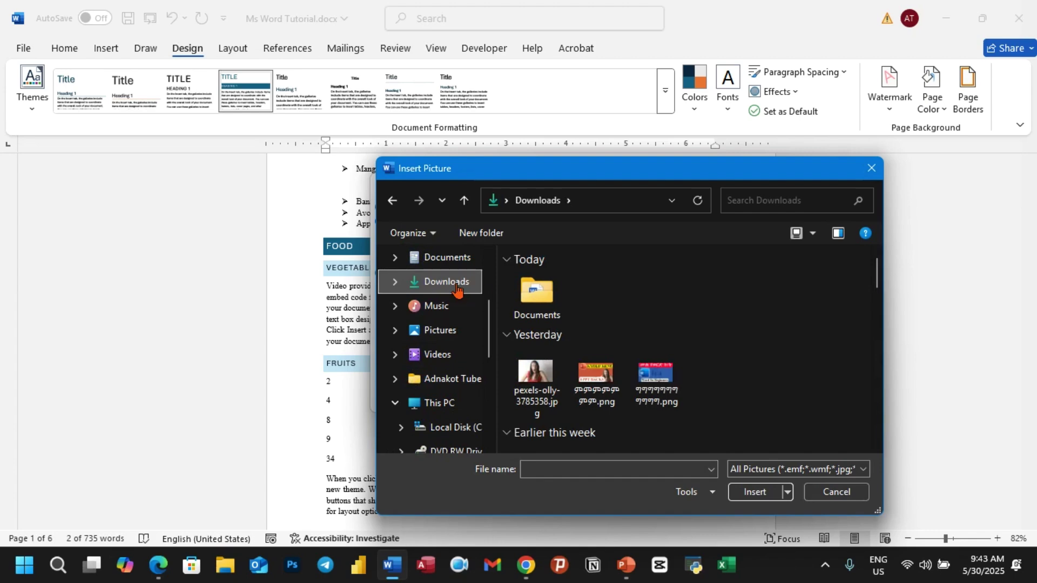
click(871, 169)
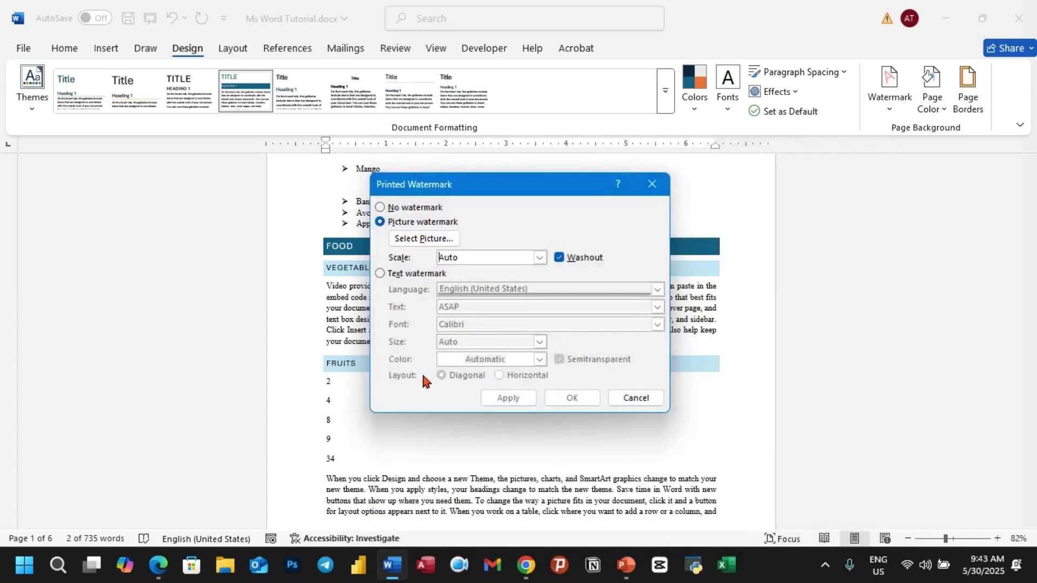
click(653, 185)
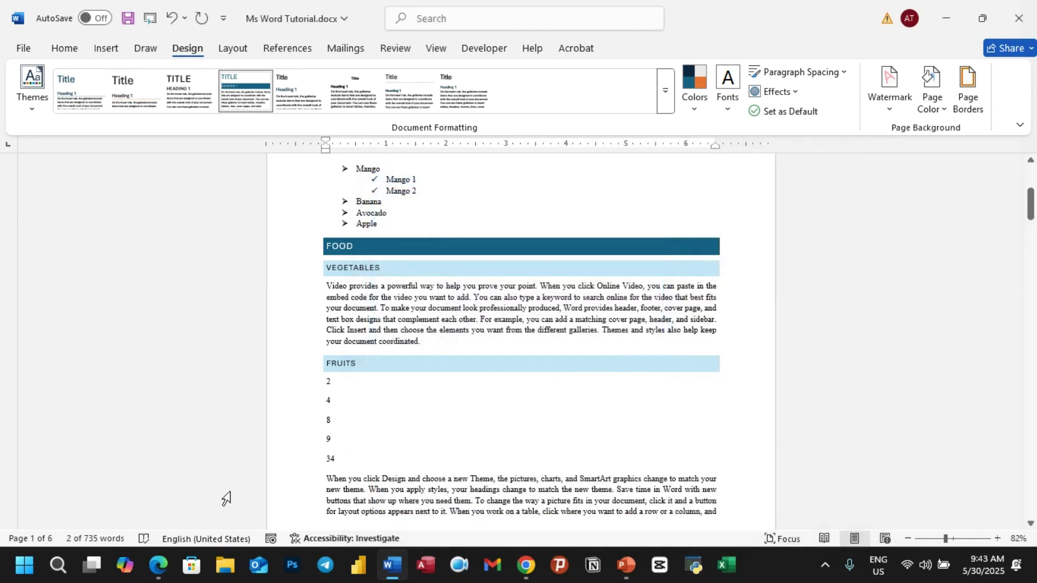
Switch to Microsoft Edge, download the Addis Ababa University logo from Bing image search, and return to Word.
click(158, 566)
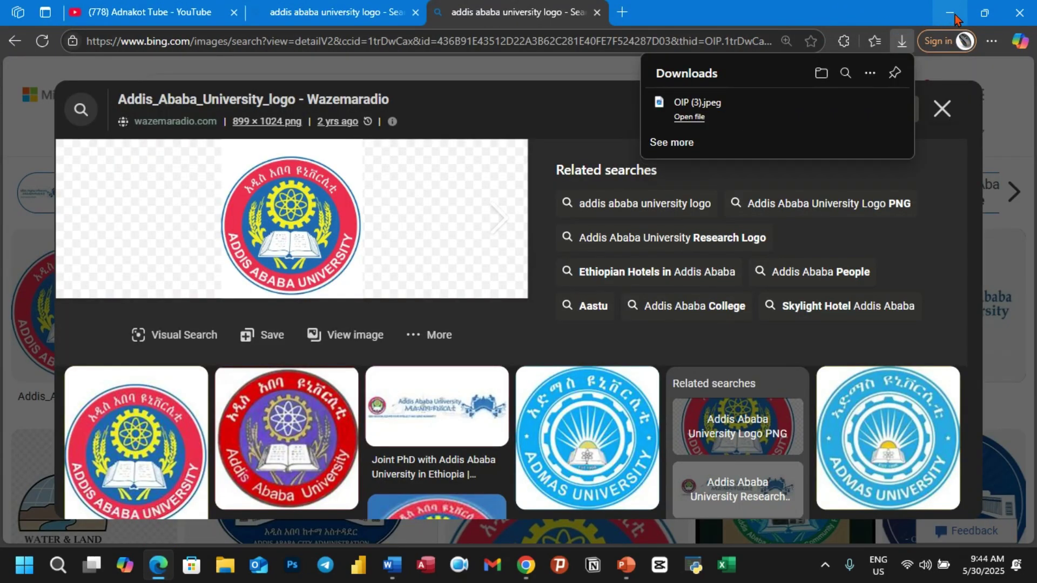
click(951, 14)
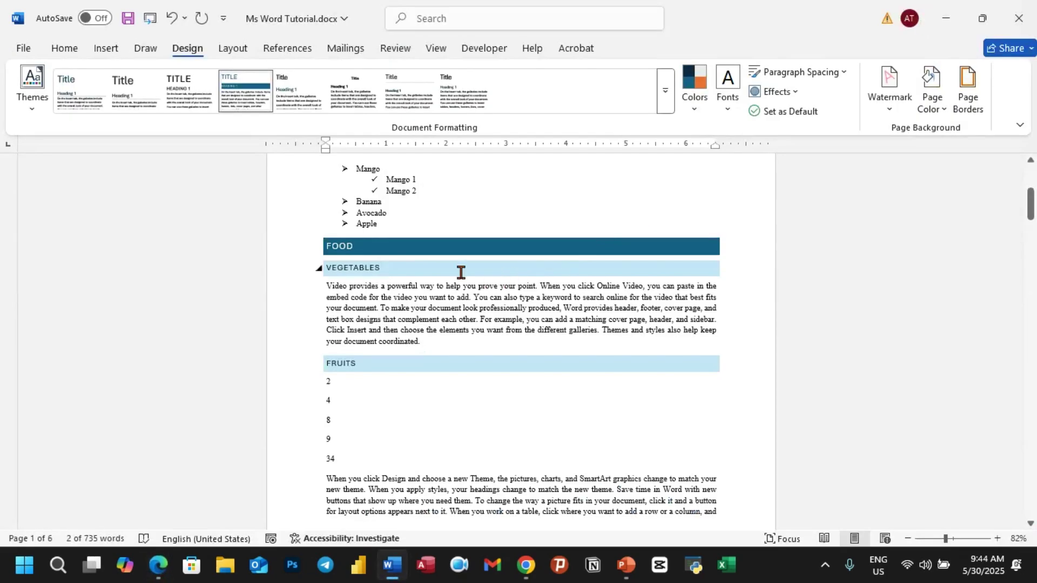
Set up a custom picture watermark using the OIP (3).jpeg image from the Downloads folder.
click(890, 103)
click(767, 453)
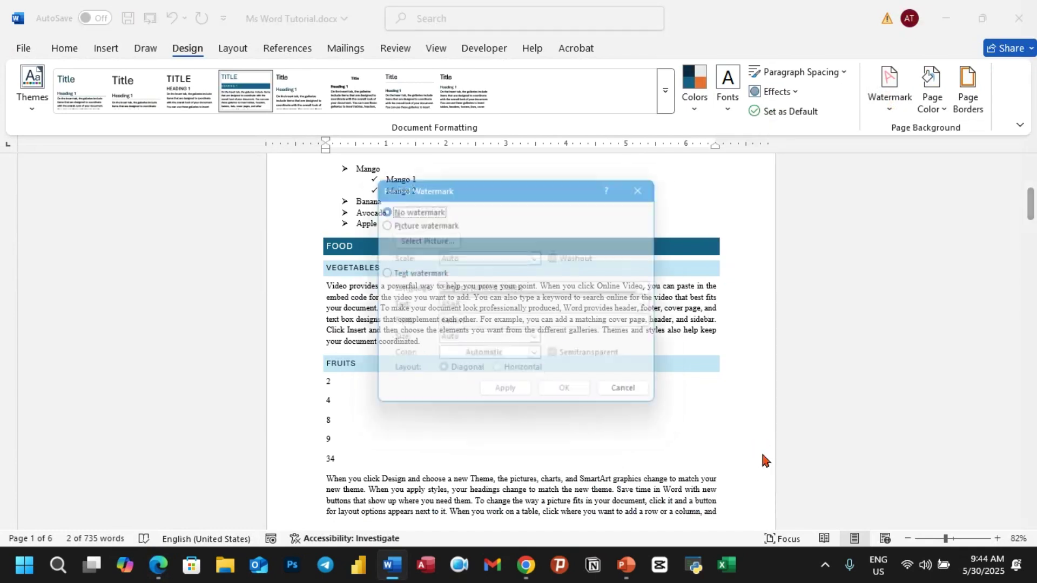
click(392, 223)
click(434, 240)
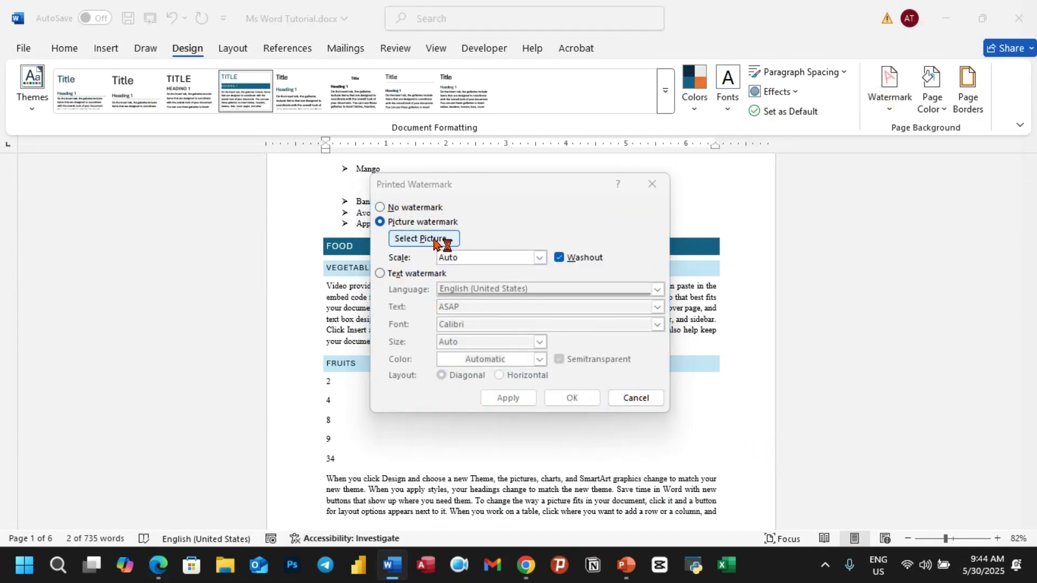
click(595, 195)
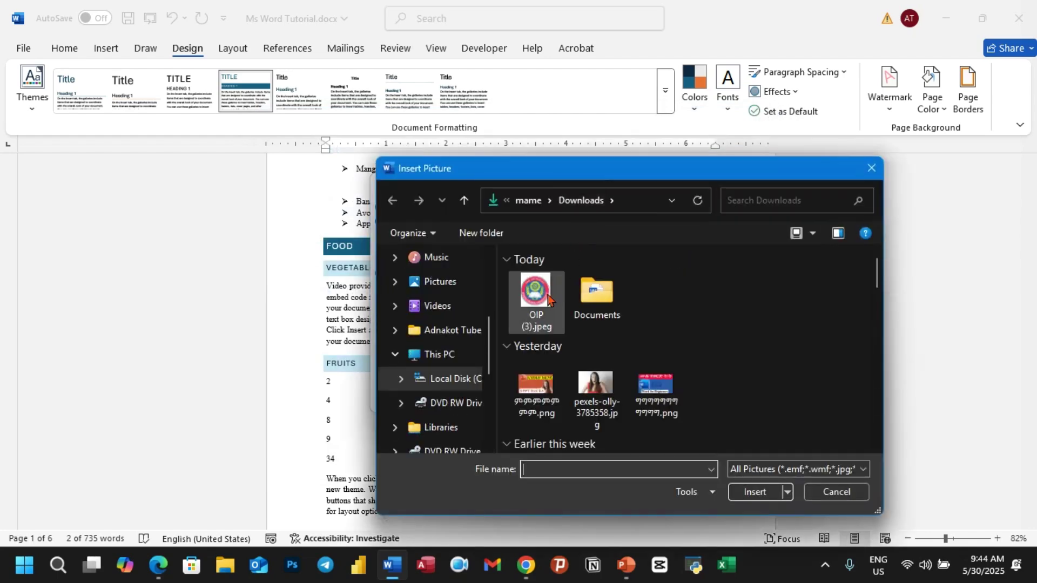
click(537, 295)
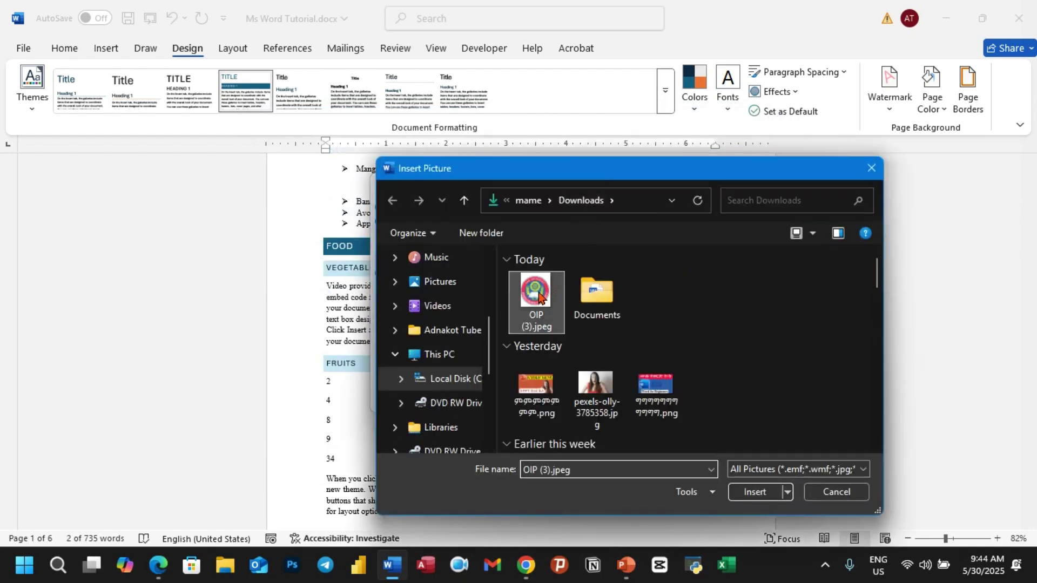
click(760, 502)
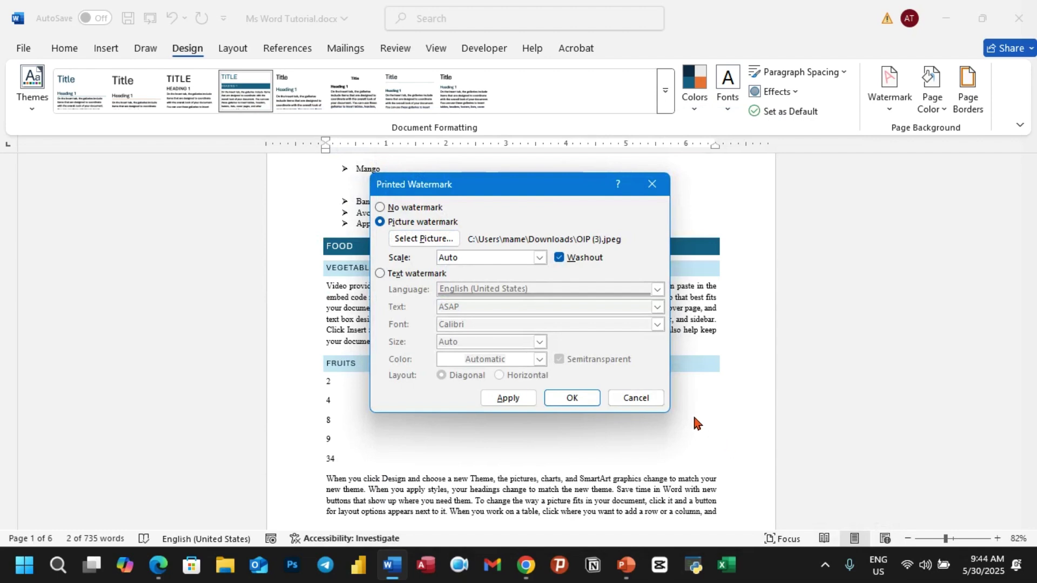
Apply the logo watermark with automatic scale and washout, and check how it appears across the document's pages.
click(540, 425)
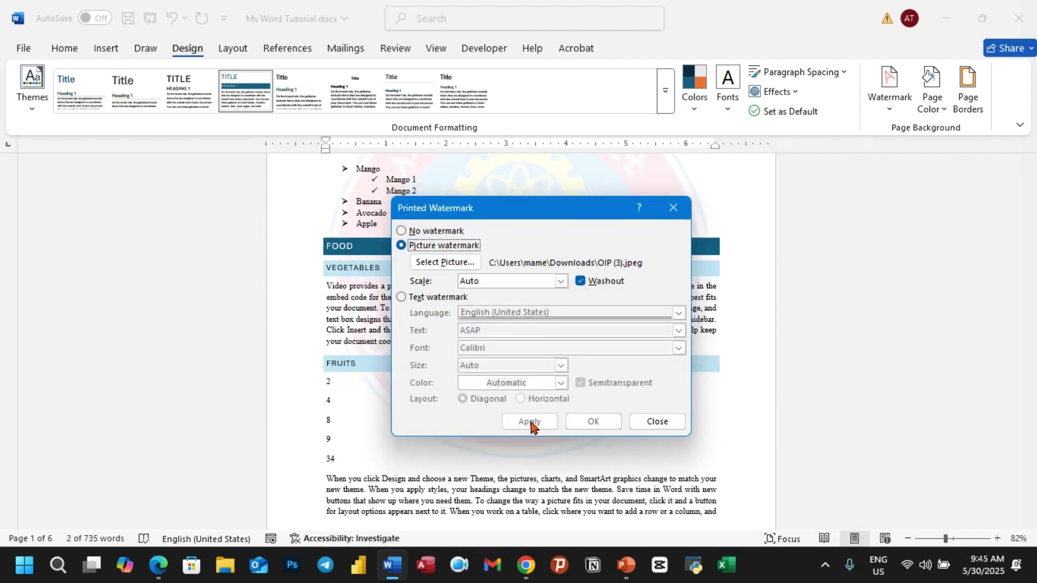
drag(544, 205, 457, 228)
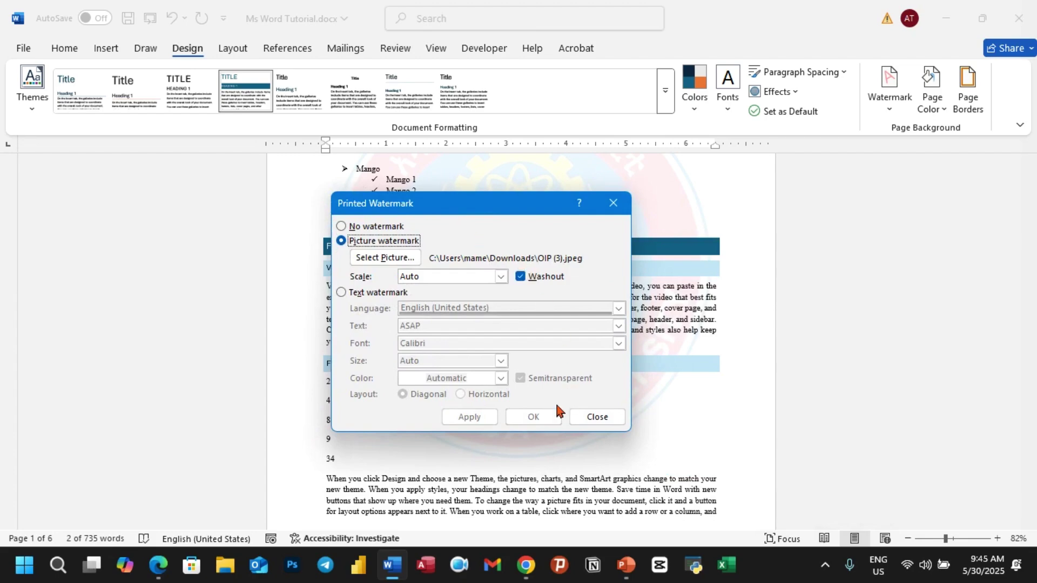
click(594, 419)
scroll(634, 378, up, 5)
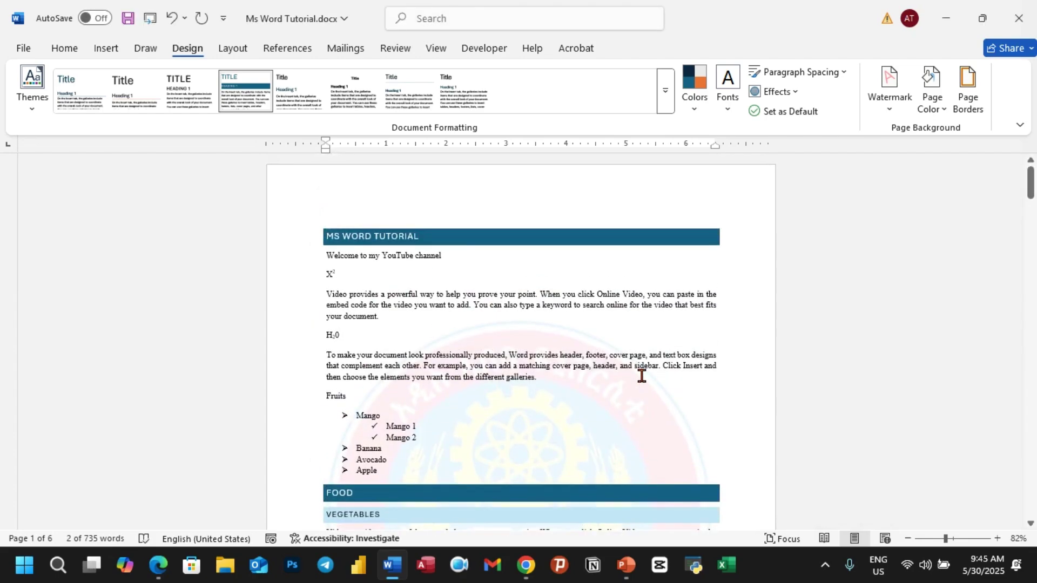
scroll(641, 377, down, 15)
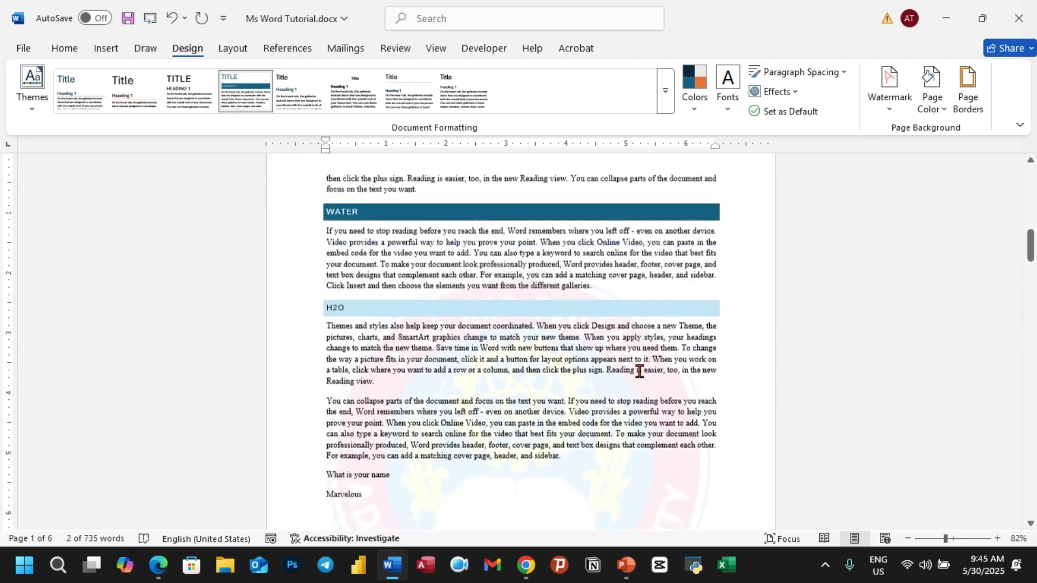
scroll(643, 378, down, 10)
scroll(786, 209, up, 2)
Turn off the washout effect of the logo watermark and check it across the document's pages.
click(888, 108)
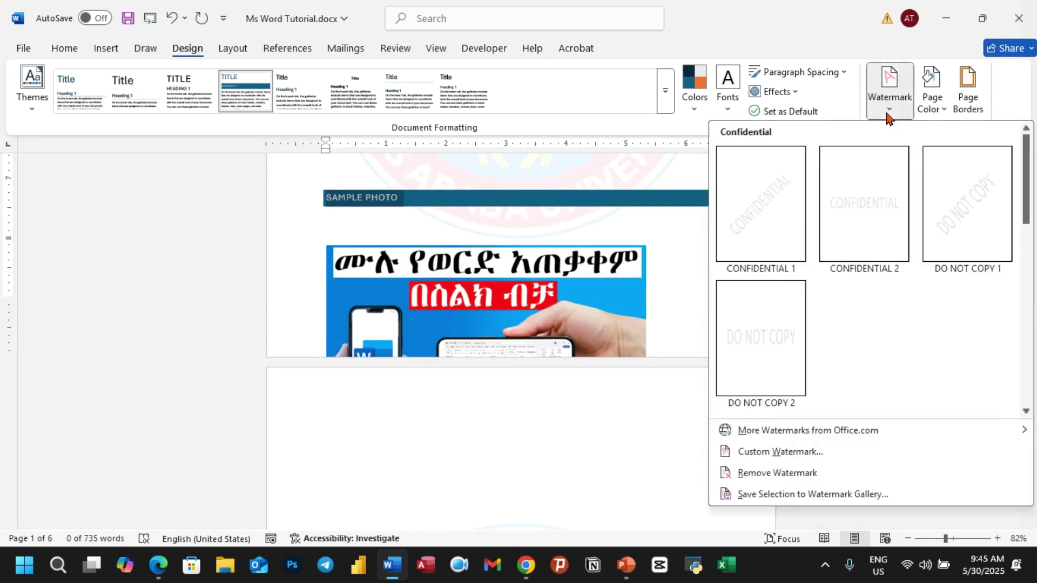
click(780, 454)
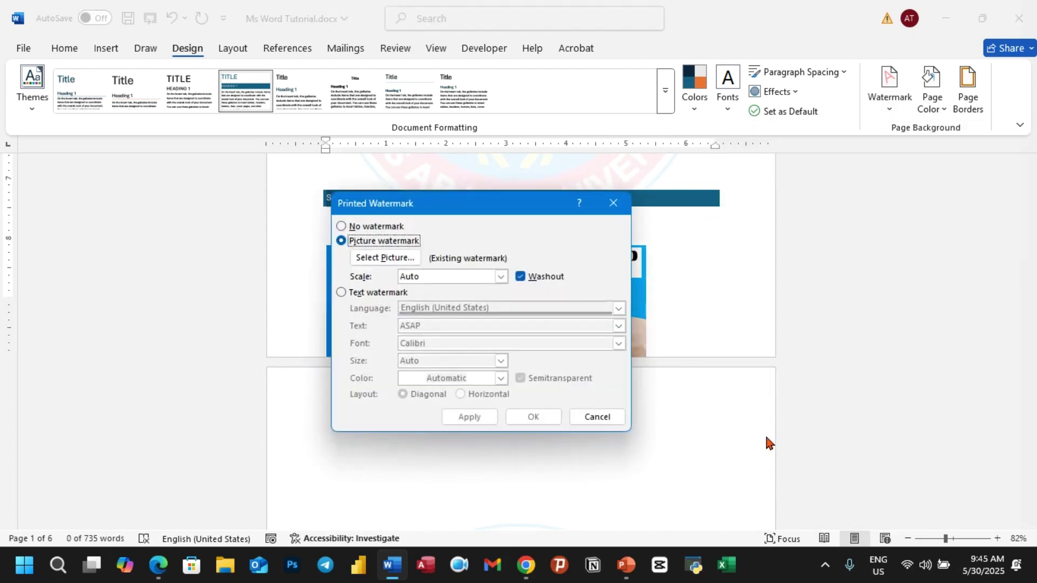
click(521, 280)
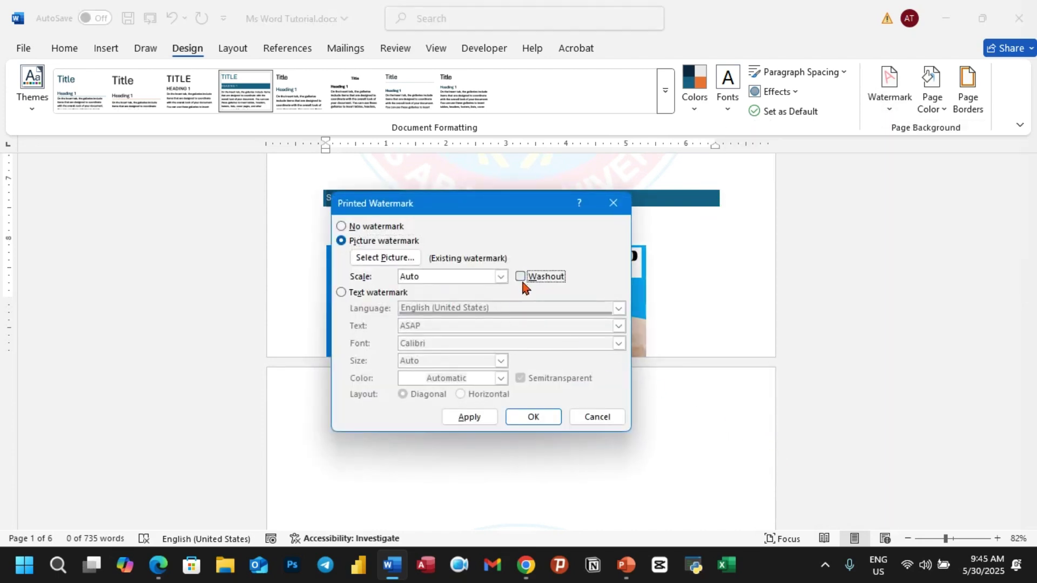
click(475, 418)
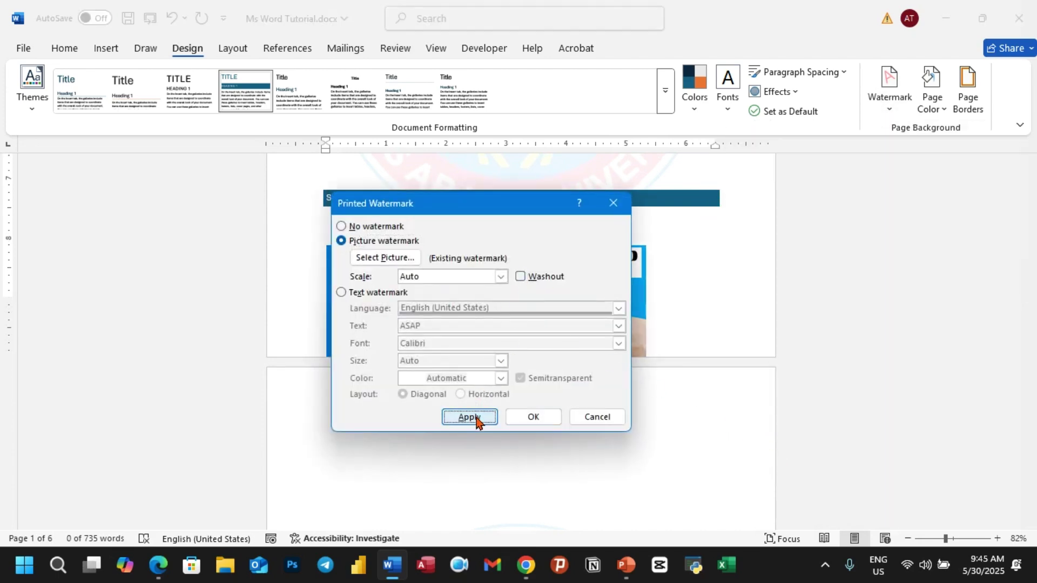
click(581, 421)
scroll(665, 336, down, 10)
scroll(753, 312, up, 6)
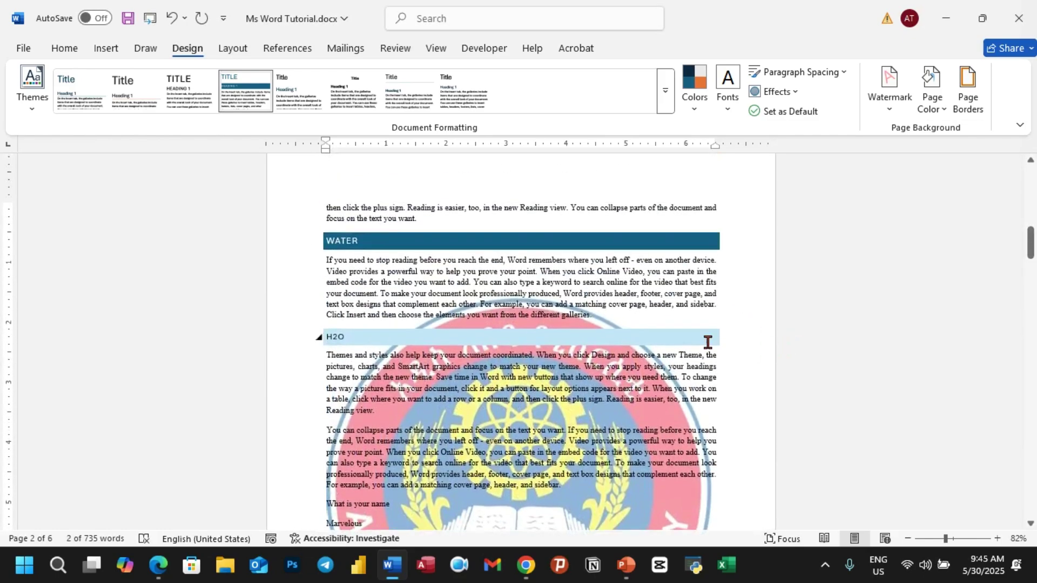
scroll(646, 335, up, 10)
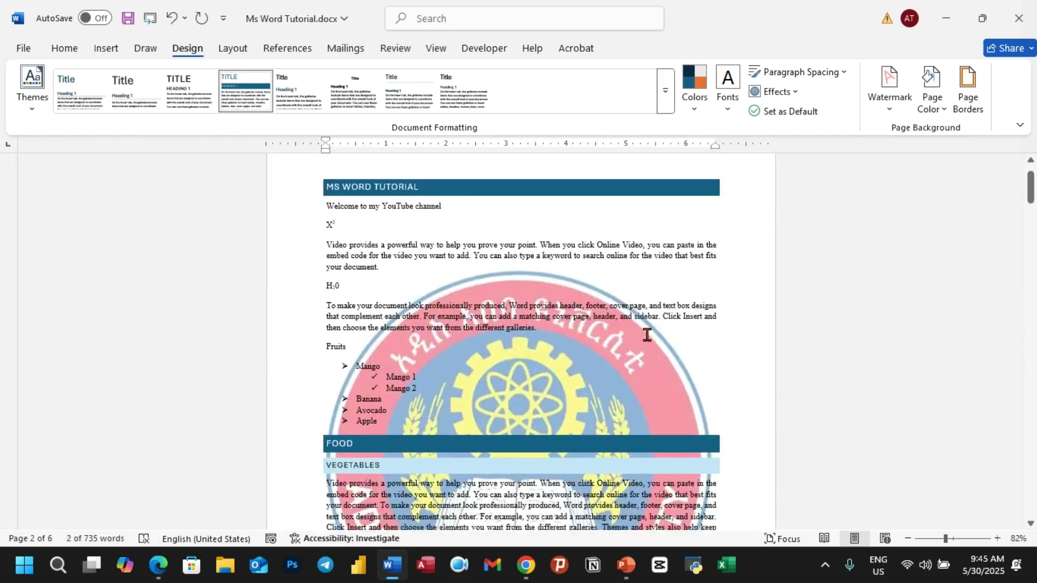
scroll(646, 335, down, 3)
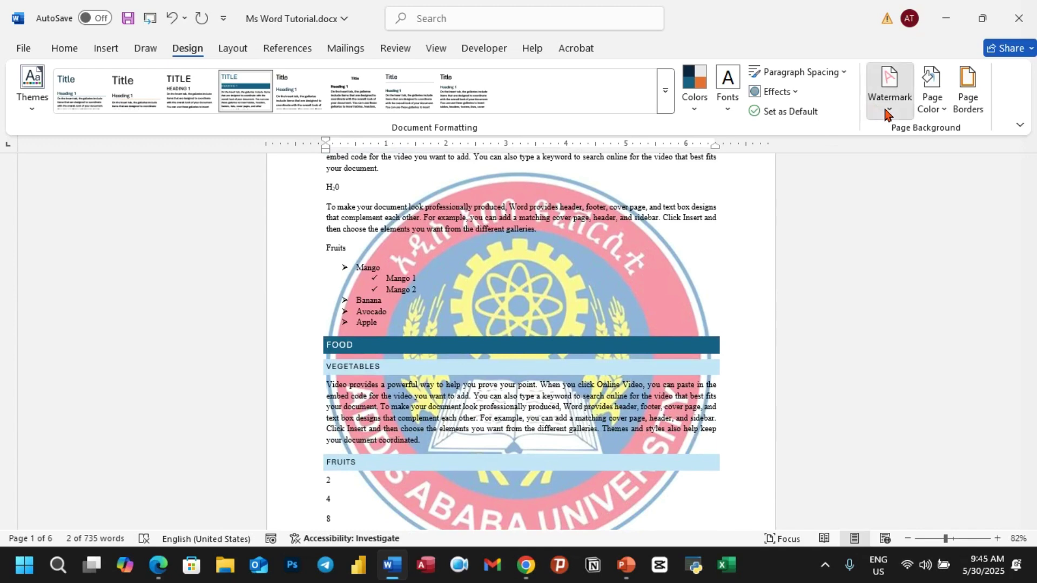
Turn the washout effect of the logo watermark back on and check it on the first page.
click(889, 89)
click(757, 453)
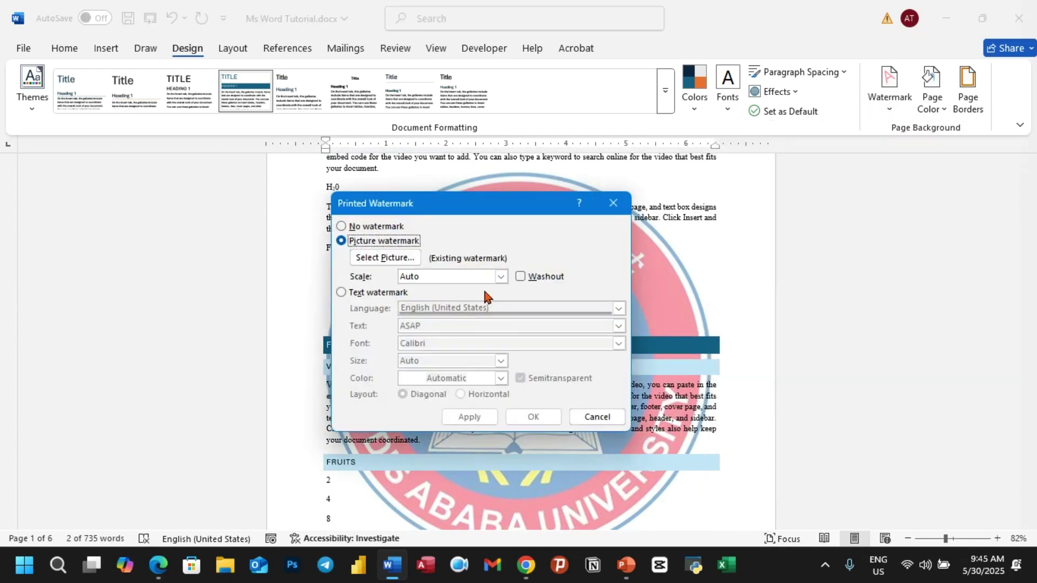
click(521, 278)
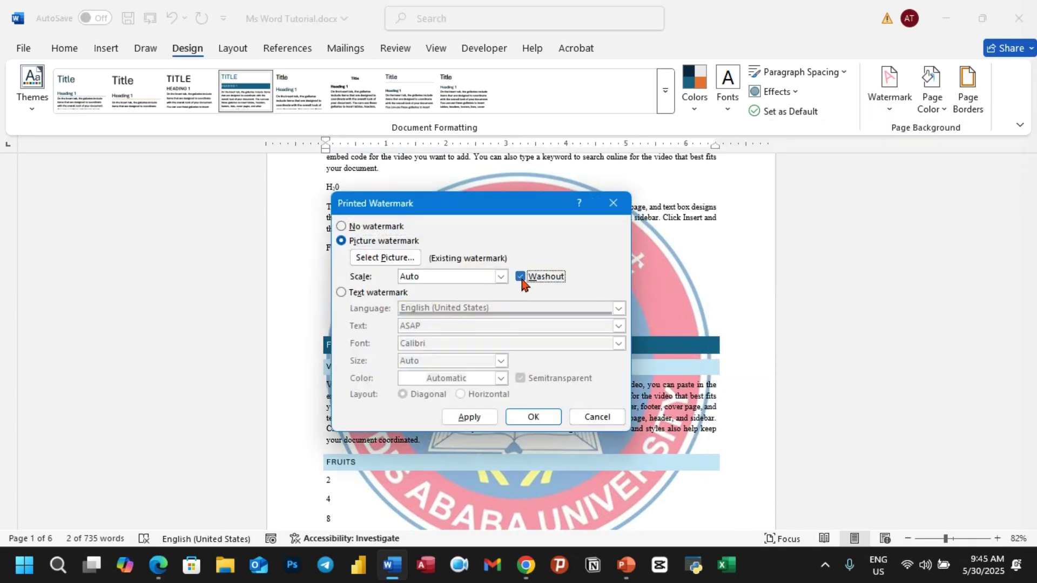
click(469, 417)
click(534, 417)
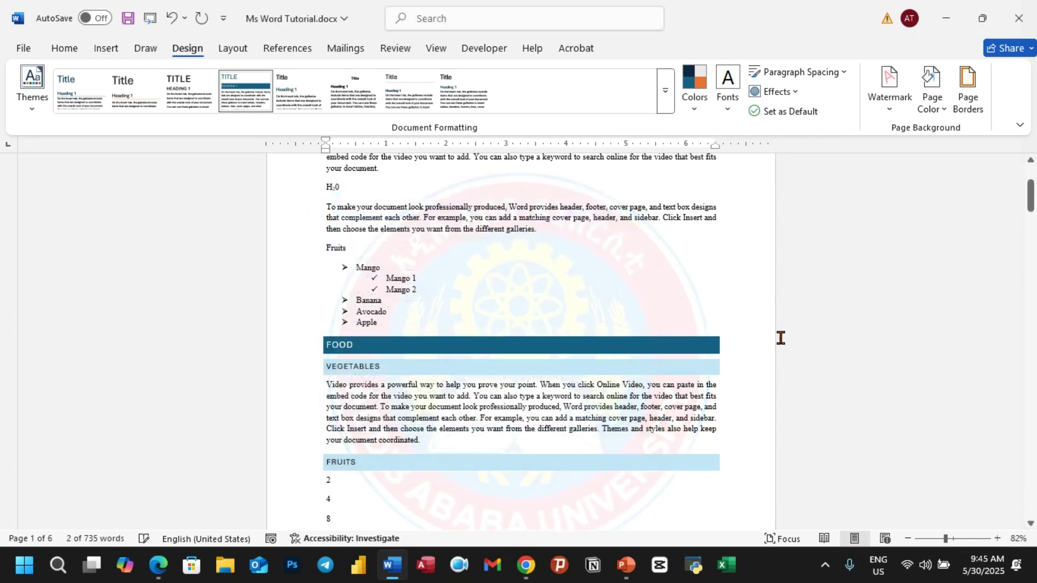
scroll(778, 346, up, 5)
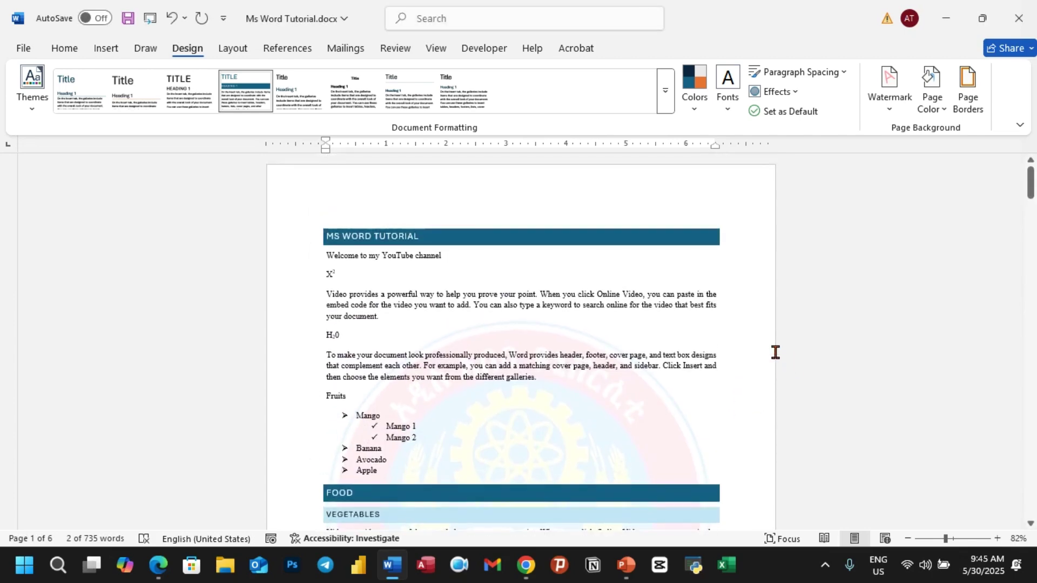
Set the document's page color to the theme color White, Background 1.
click(945, 111)
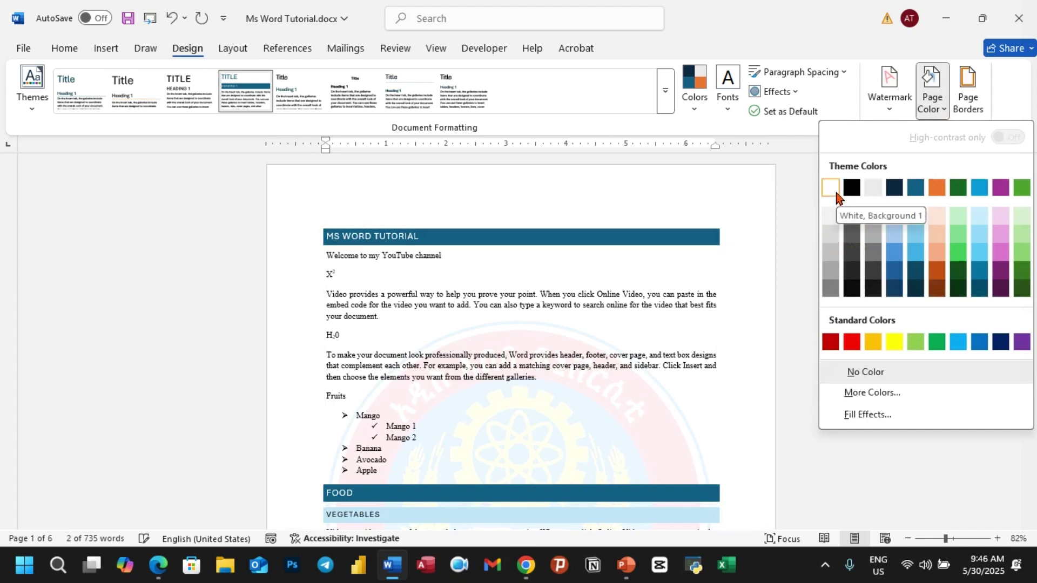
click(835, 188)
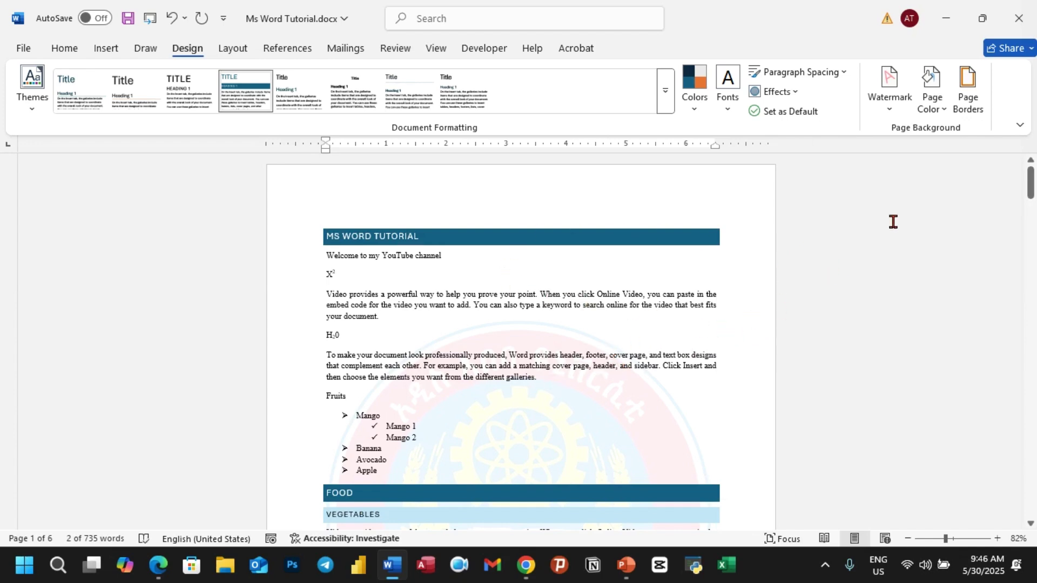
Set up a Box page border with the 3 pt thin-thick-thin triple-line style.
click(968, 98)
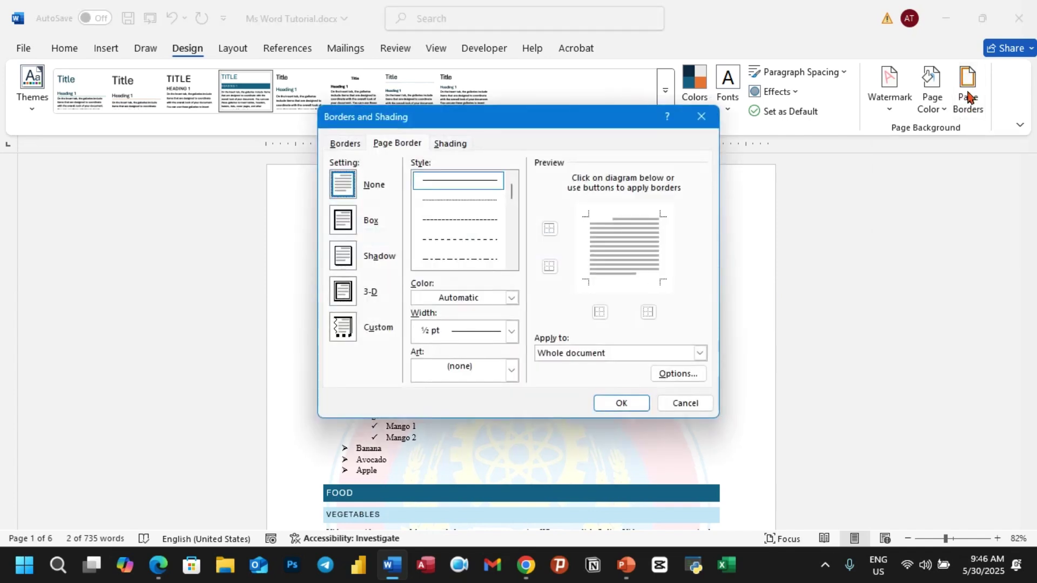
drag(575, 123, 729, 132)
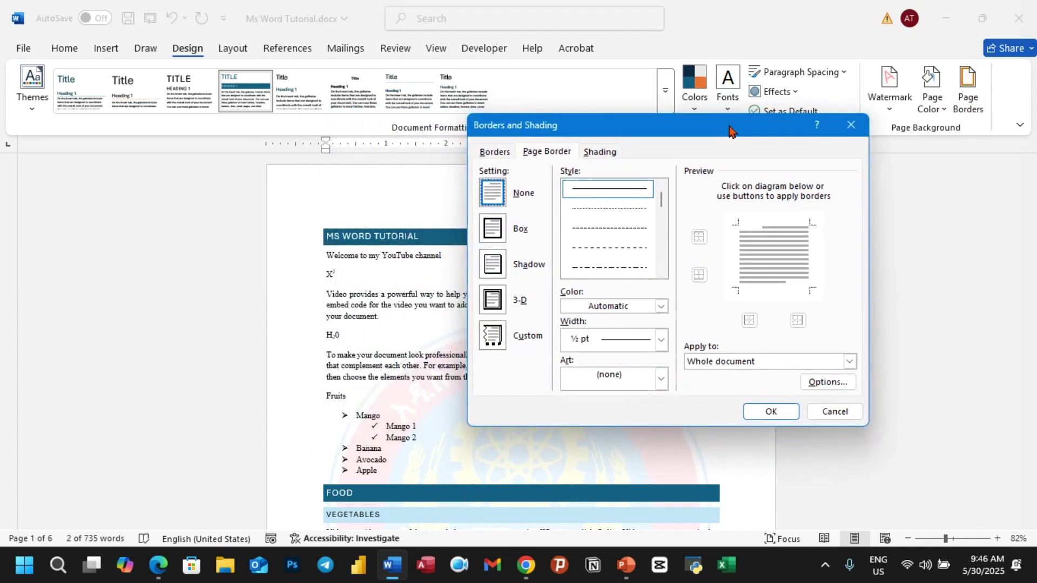
click(602, 153)
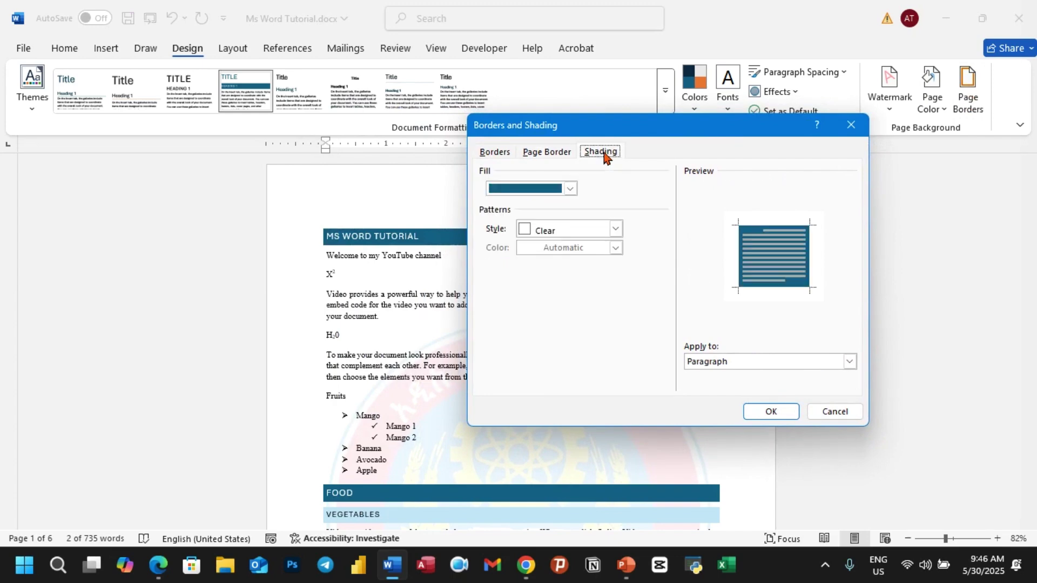
click(556, 155)
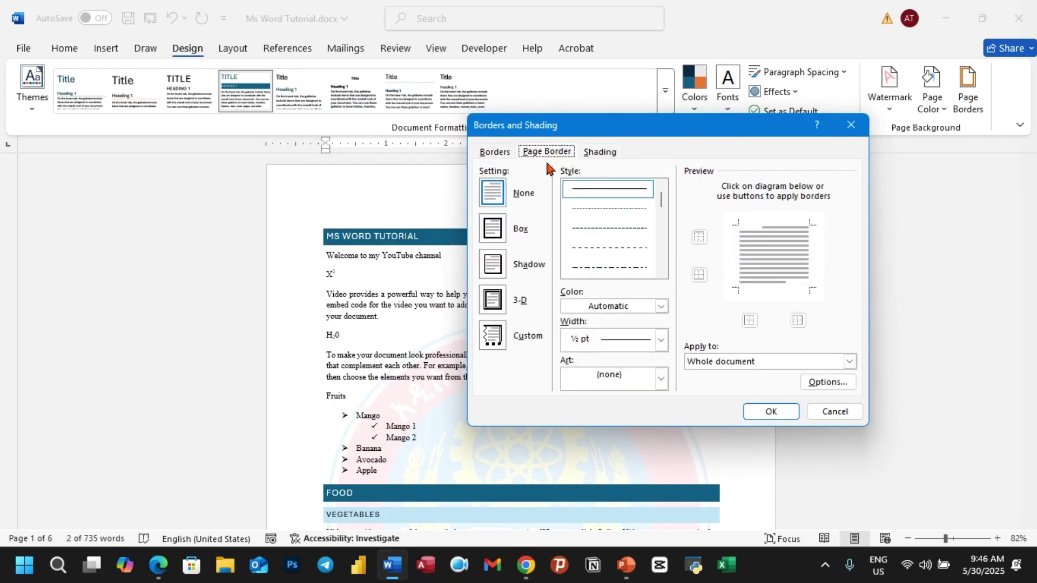
click(497, 198)
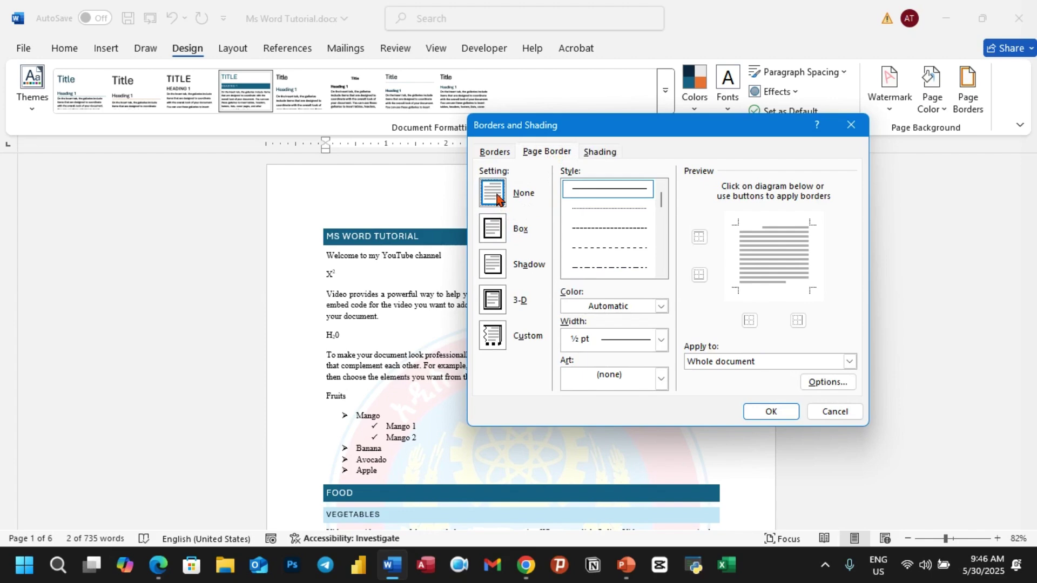
click(501, 234)
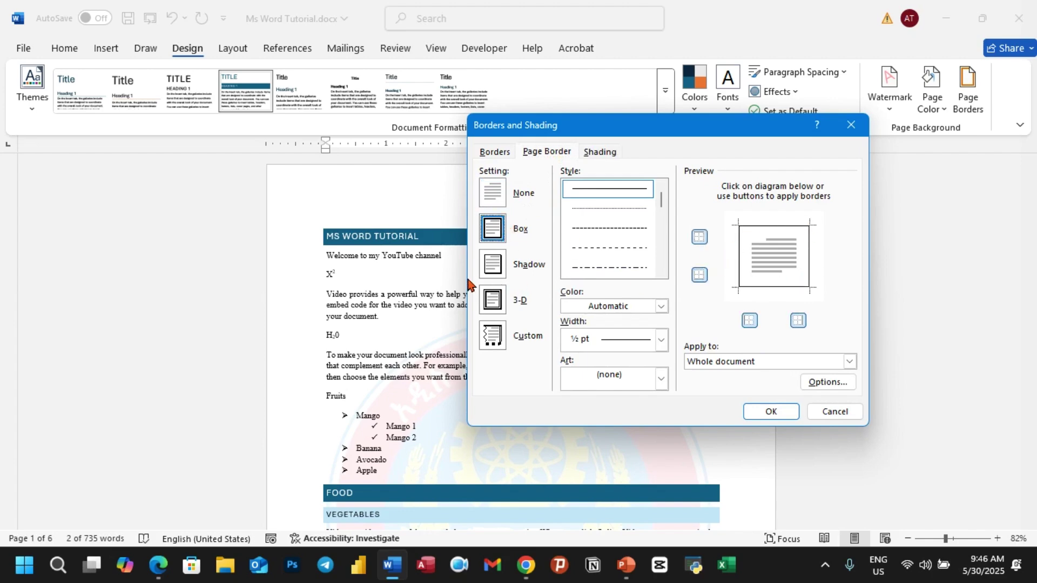
click(499, 269)
click(502, 233)
mouse_move(660, 195)
mouse_down()
mouse_move(665, 279)
mouse_move(667, 227)
mouse_up()
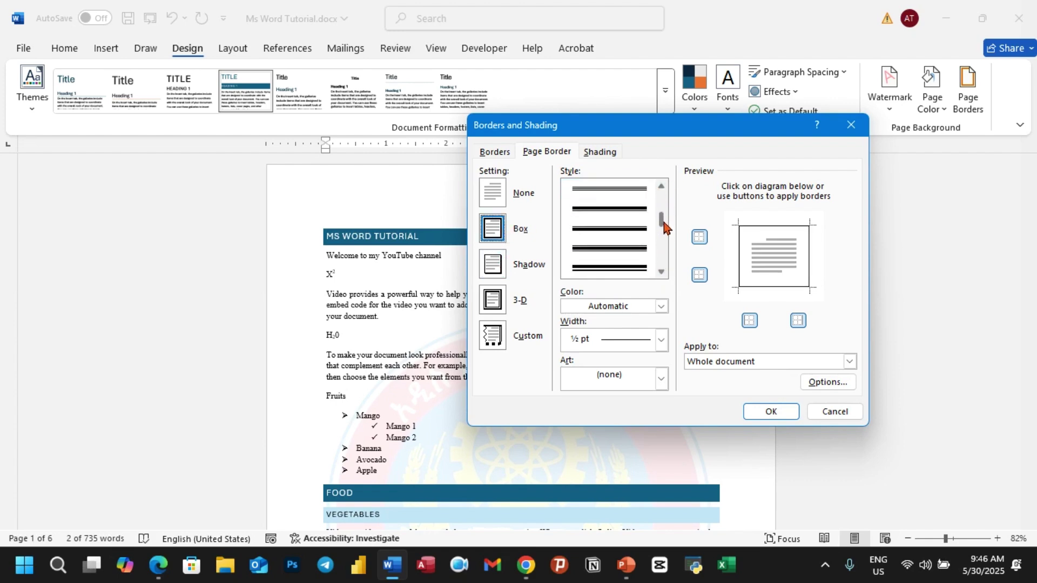
click(602, 251)
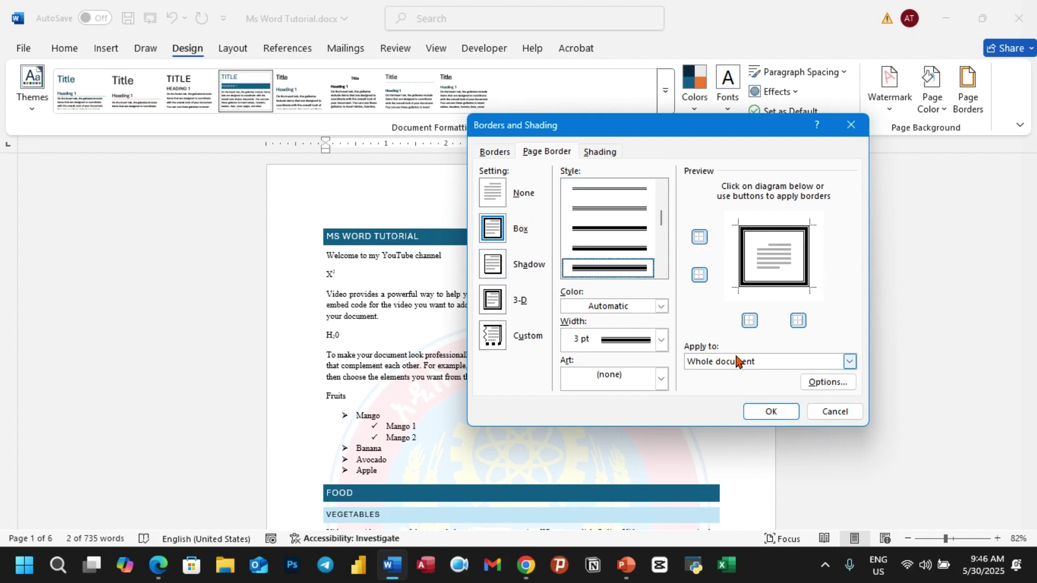
Apply the page border to the first page of this section only, and check it across the document's pages.
click(849, 361)
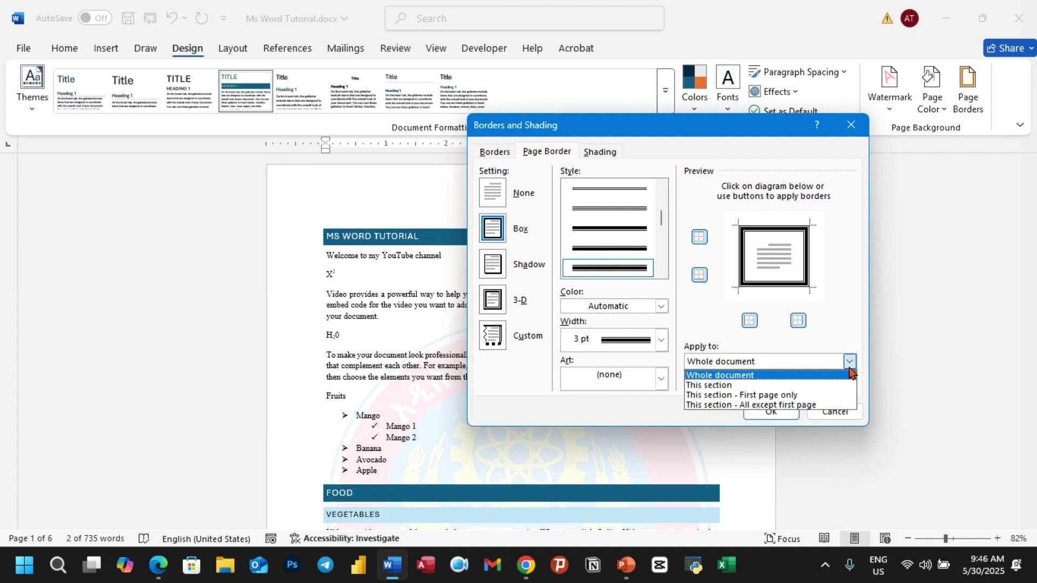
click(735, 399)
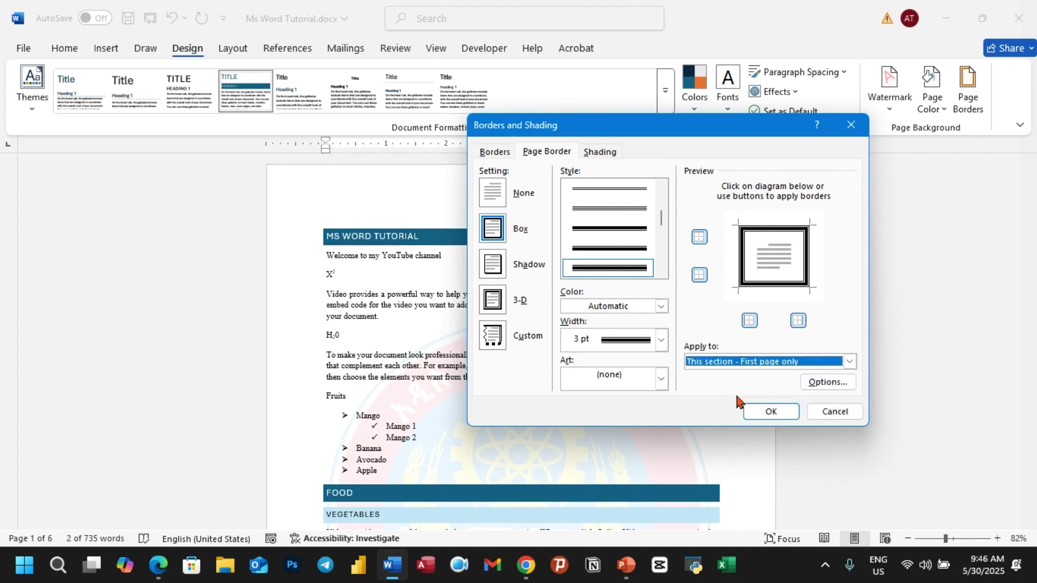
click(770, 411)
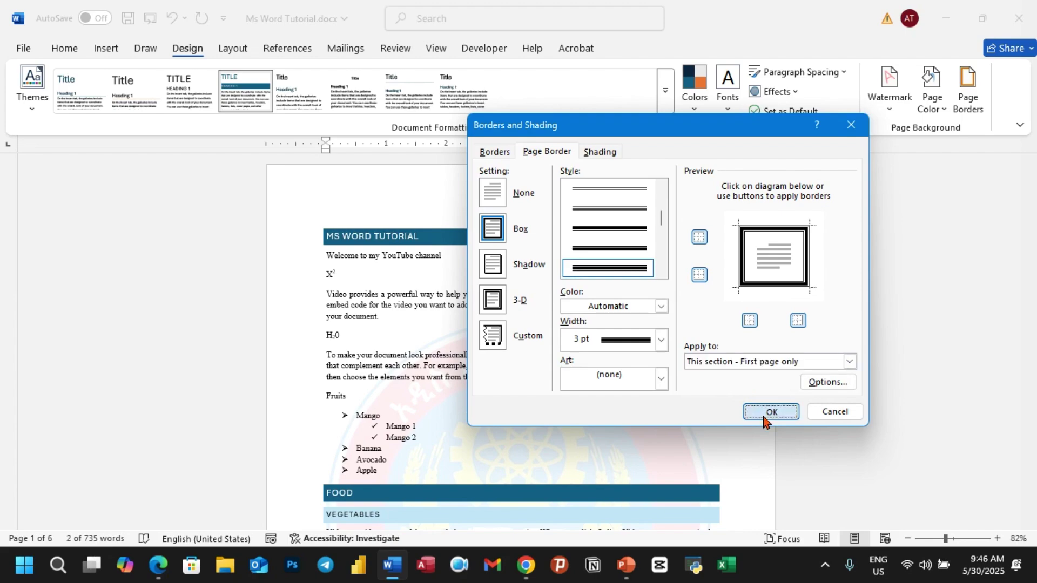
scroll(743, 345, up, 12)
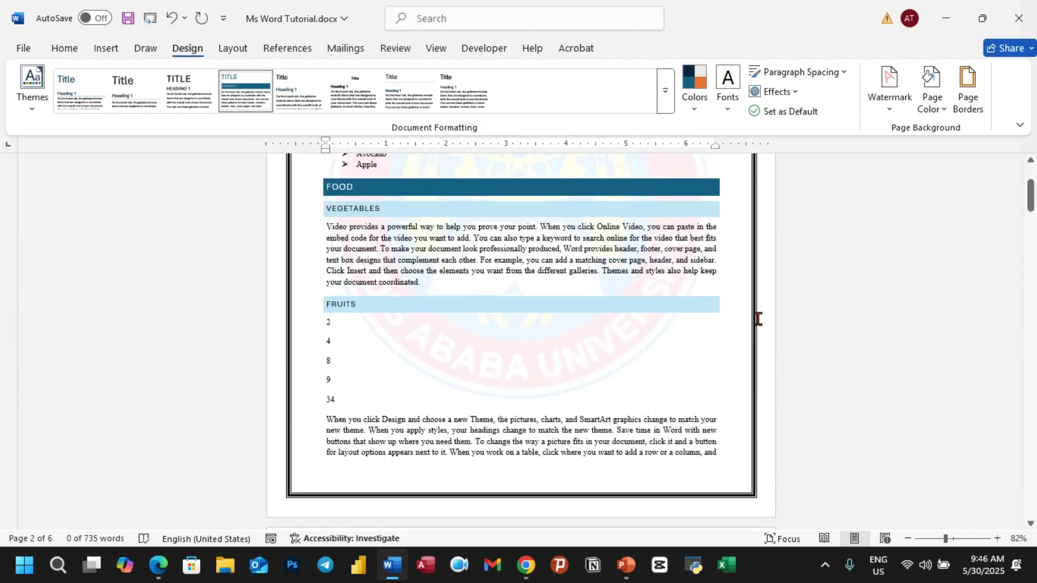
scroll(716, 314, down, 15)
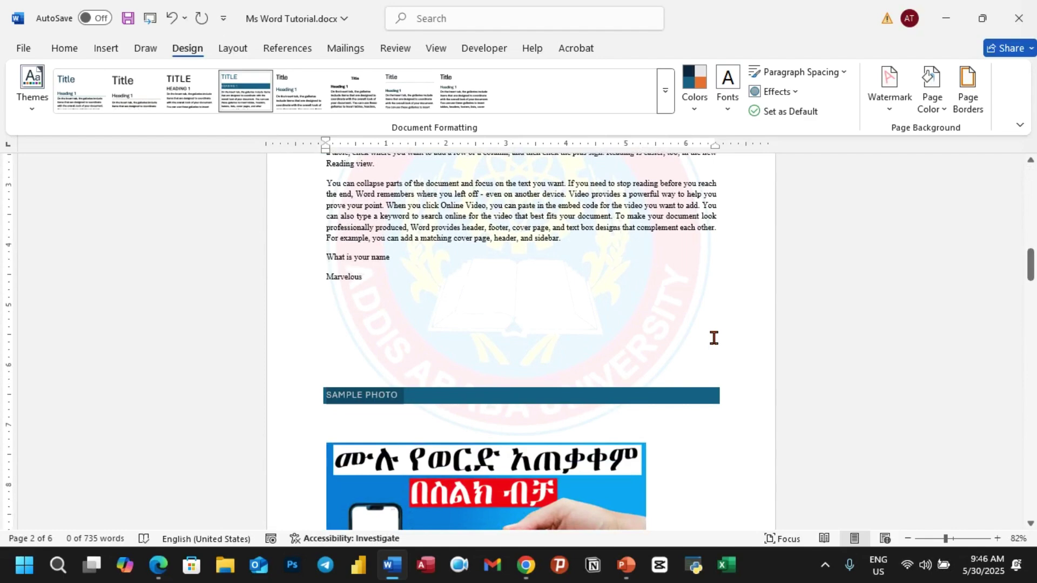
scroll(713, 338, down, 10)
Apply the page border to the whole document and check it across the following pages.
click(968, 87)
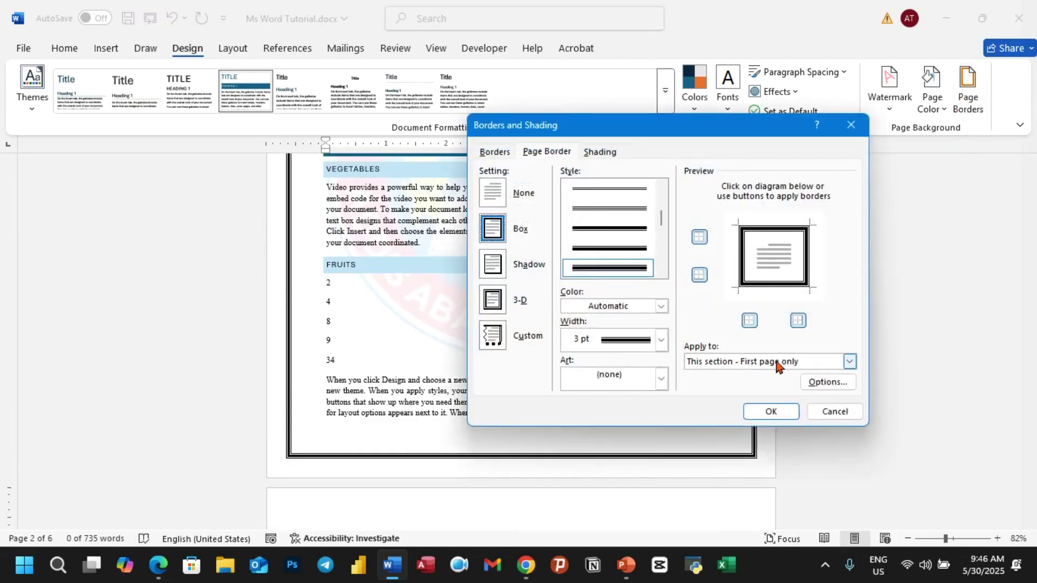
click(848, 362)
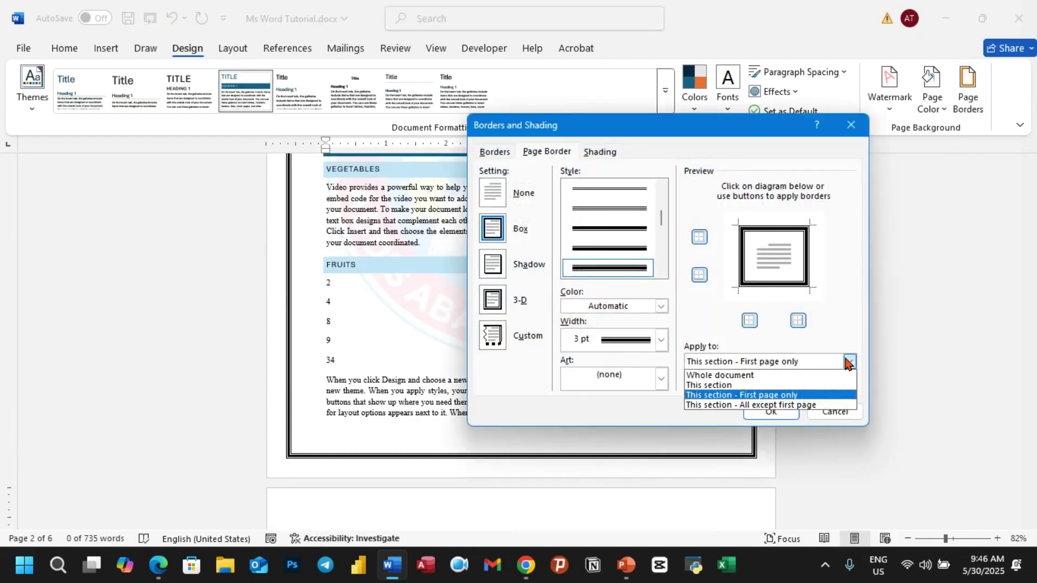
click(743, 376)
click(770, 413)
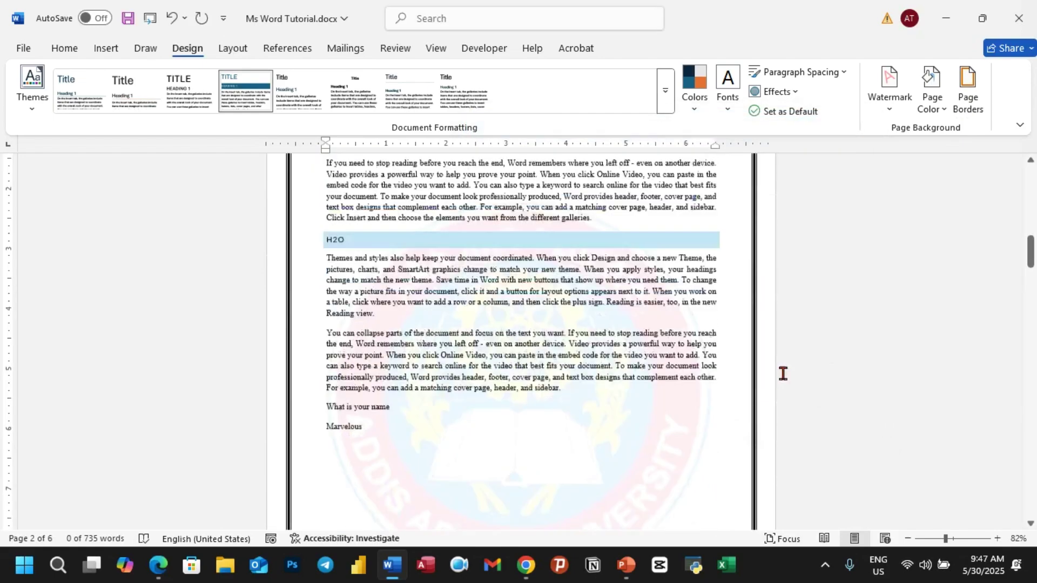
scroll(805, 345, down, 10)
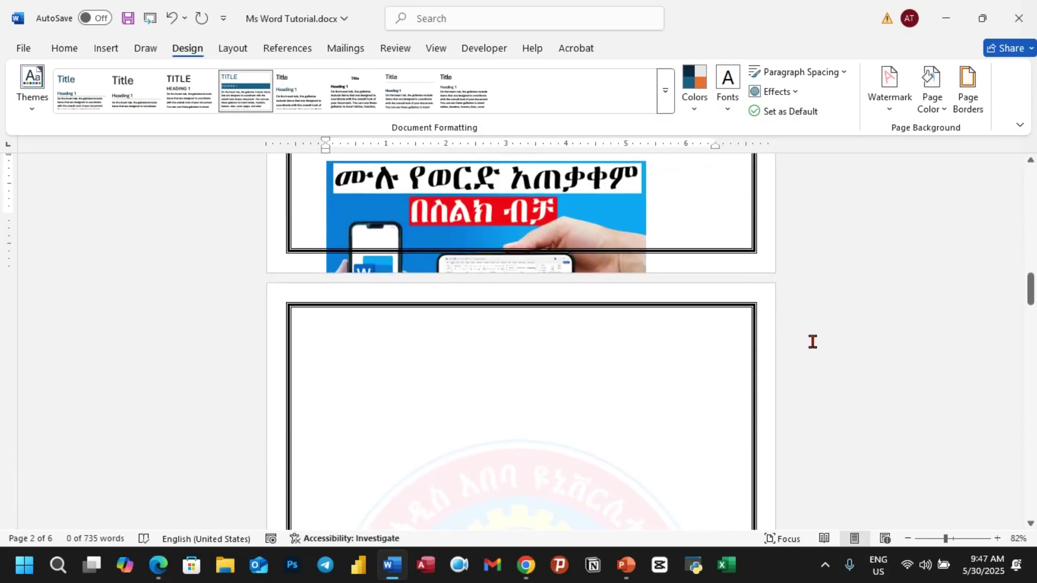
scroll(813, 341, up, 6)
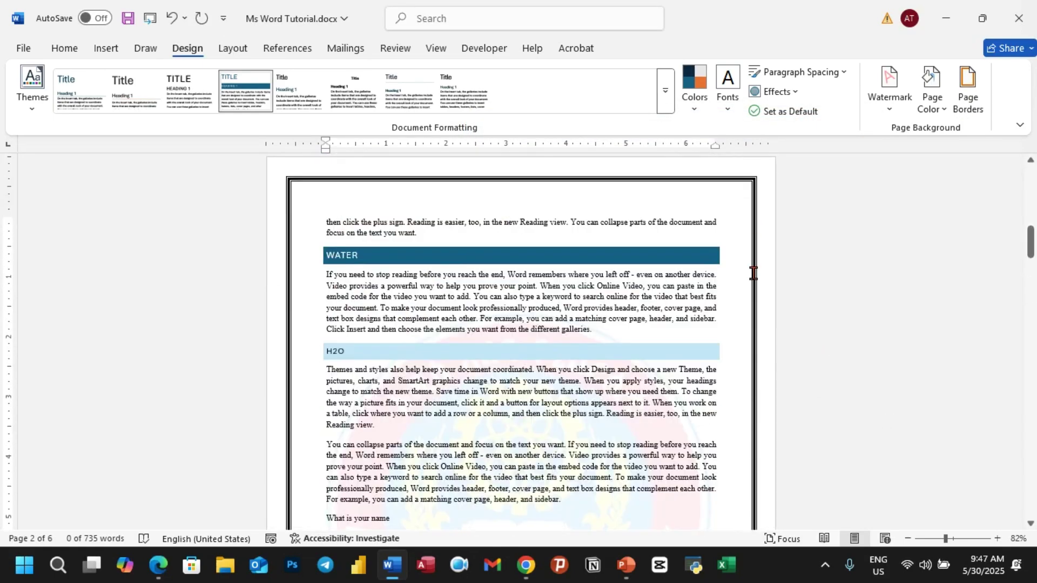
Change the page border color to the standard purple and check it on the pages.
click(968, 106)
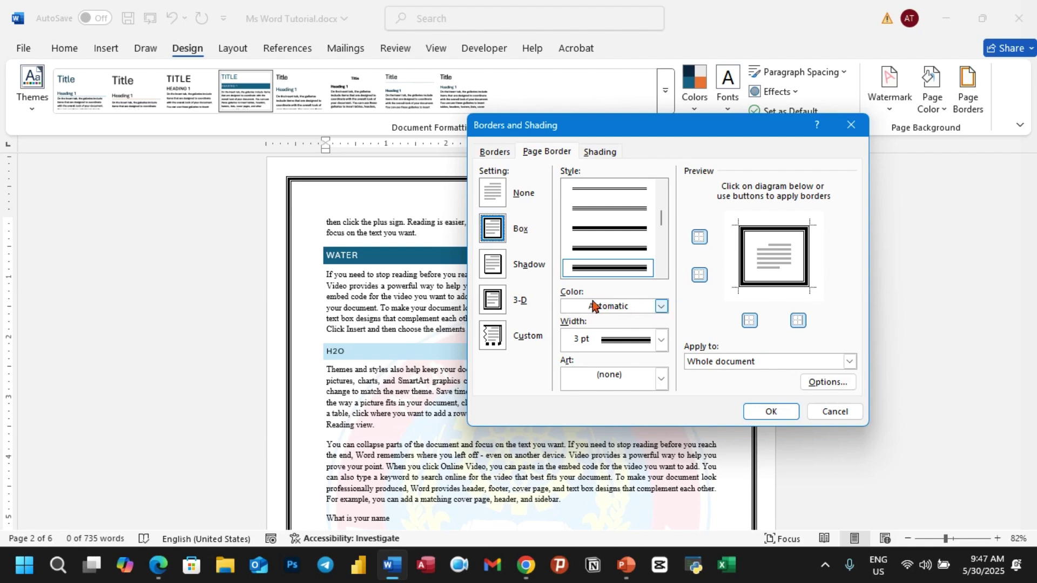
click(664, 311)
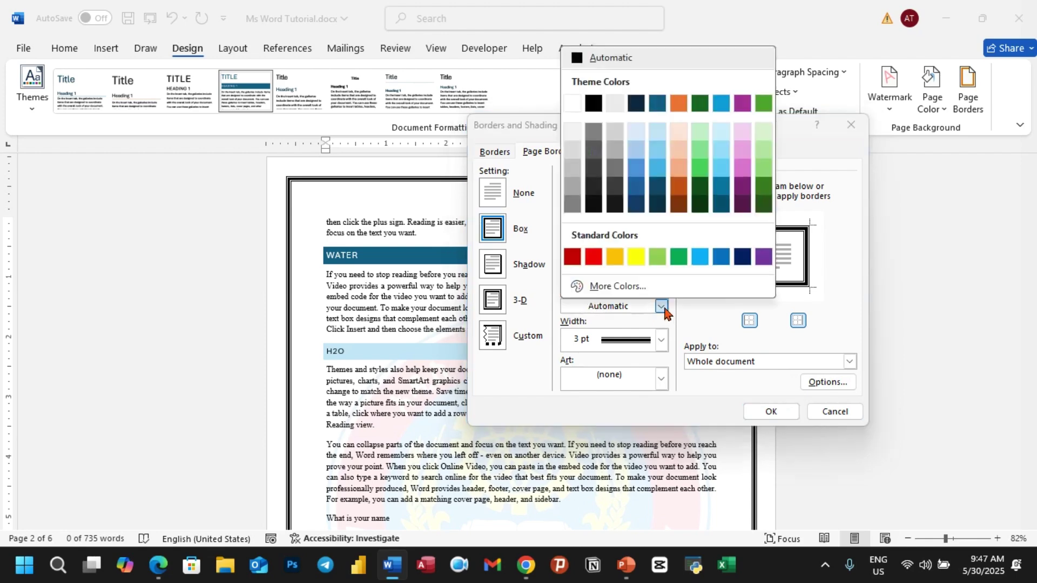
click(764, 258)
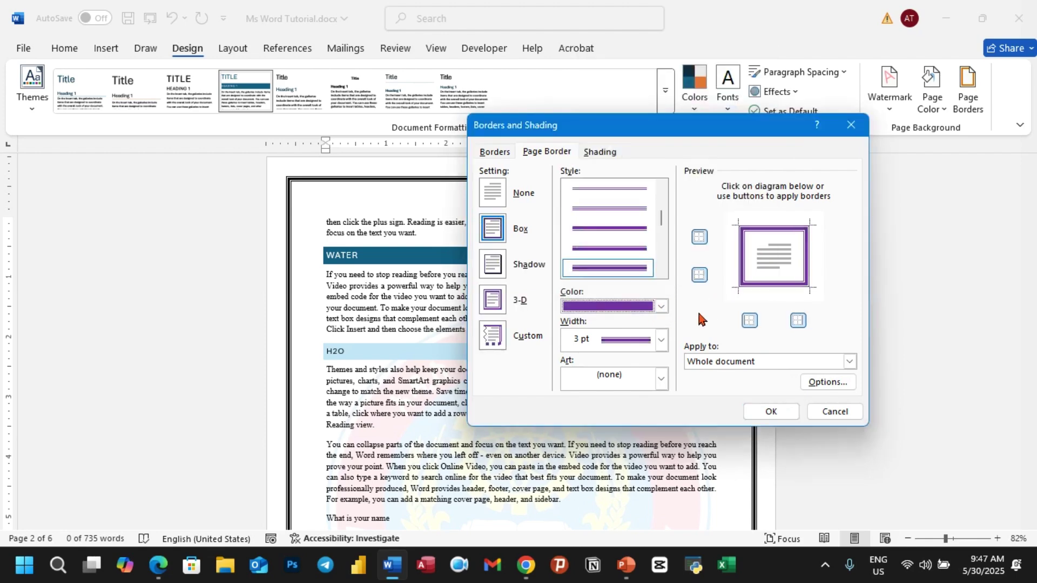
click(772, 412)
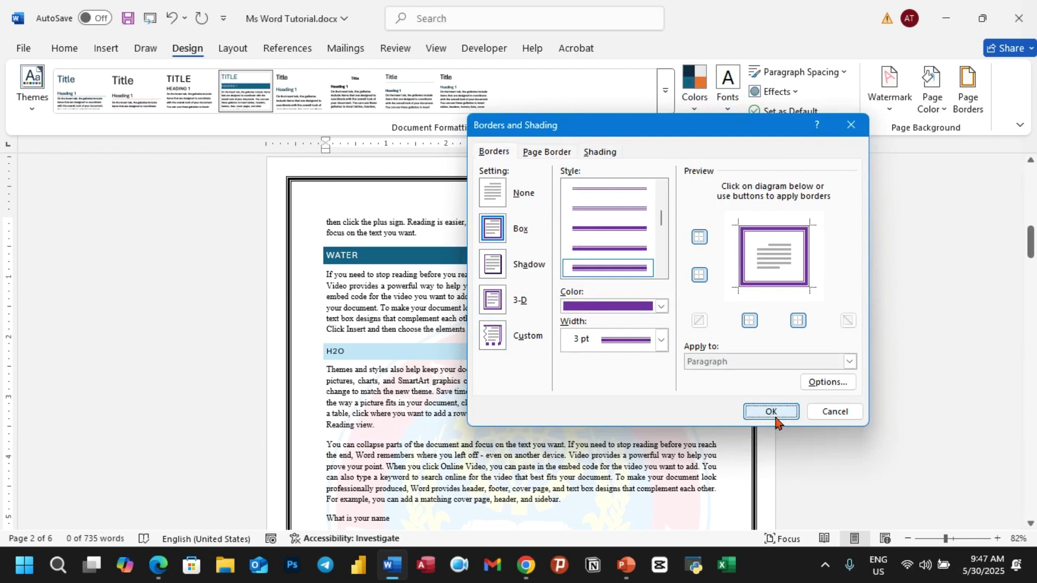
scroll(790, 358, up, 5)
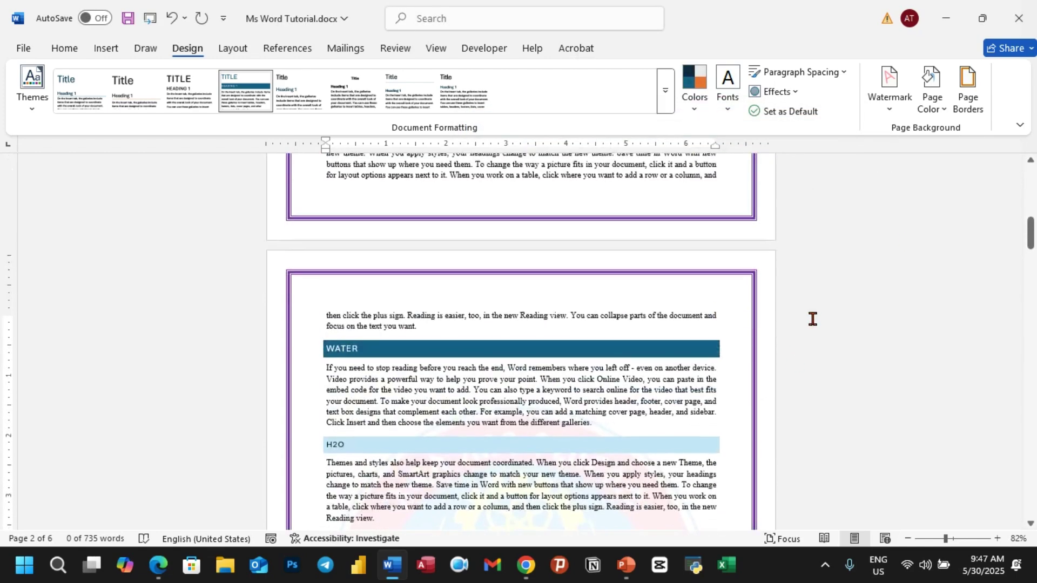
Give the page border a custom bright green color picked from the color spectrum, and check it on the pages.
click(968, 91)
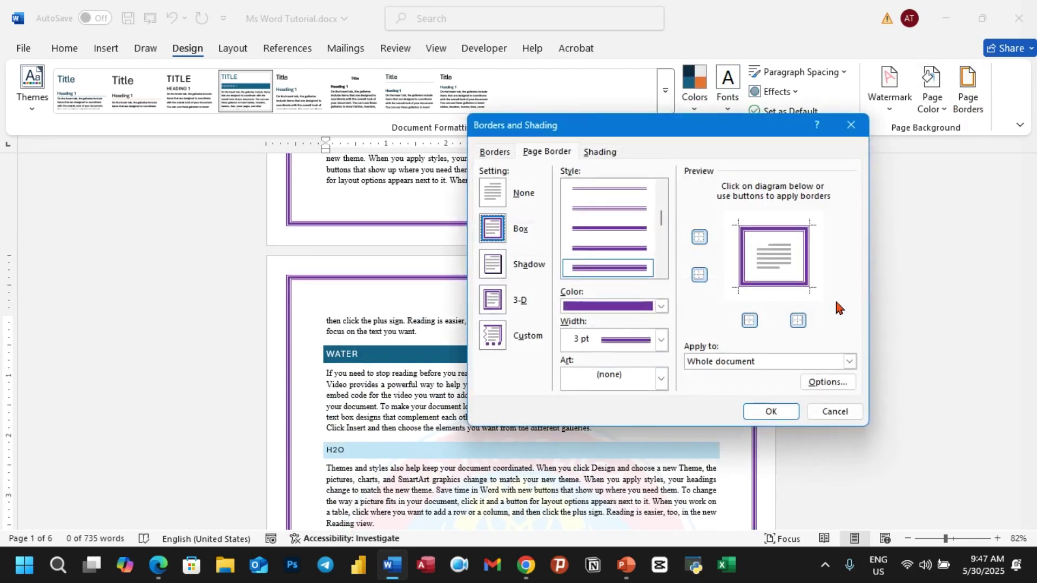
click(662, 307)
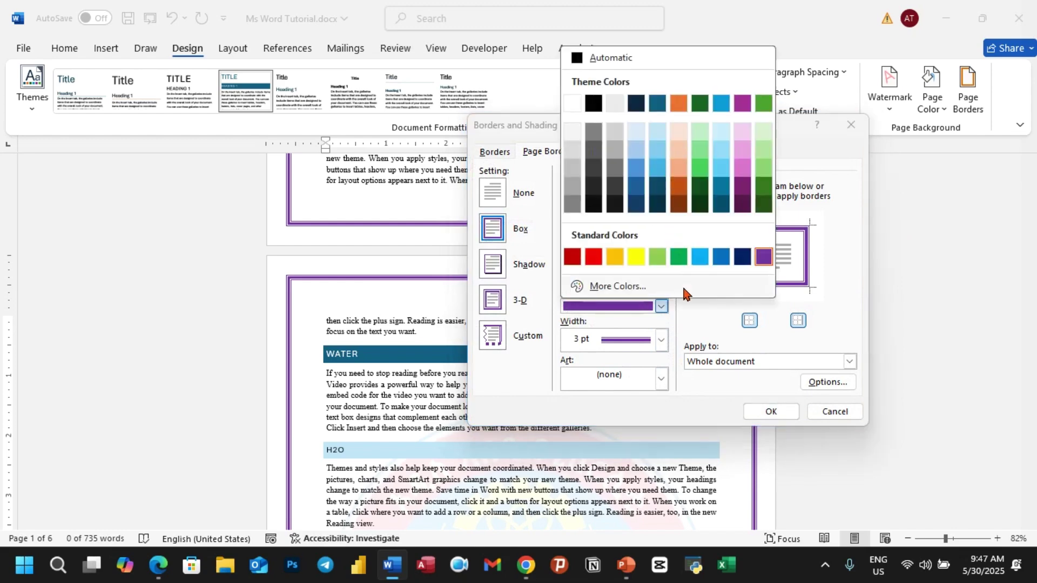
click(619, 292)
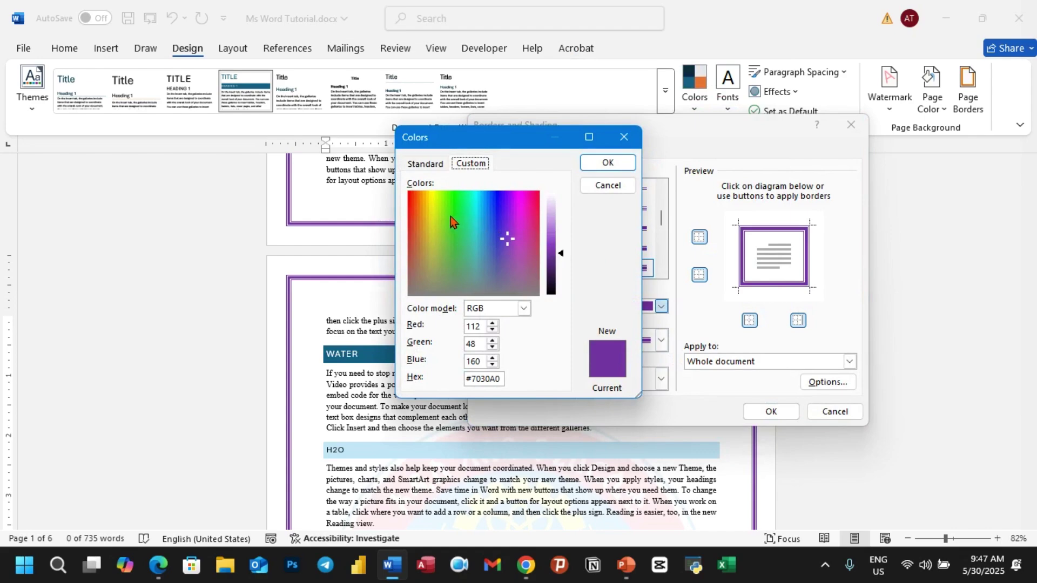
click(458, 208)
click(627, 170)
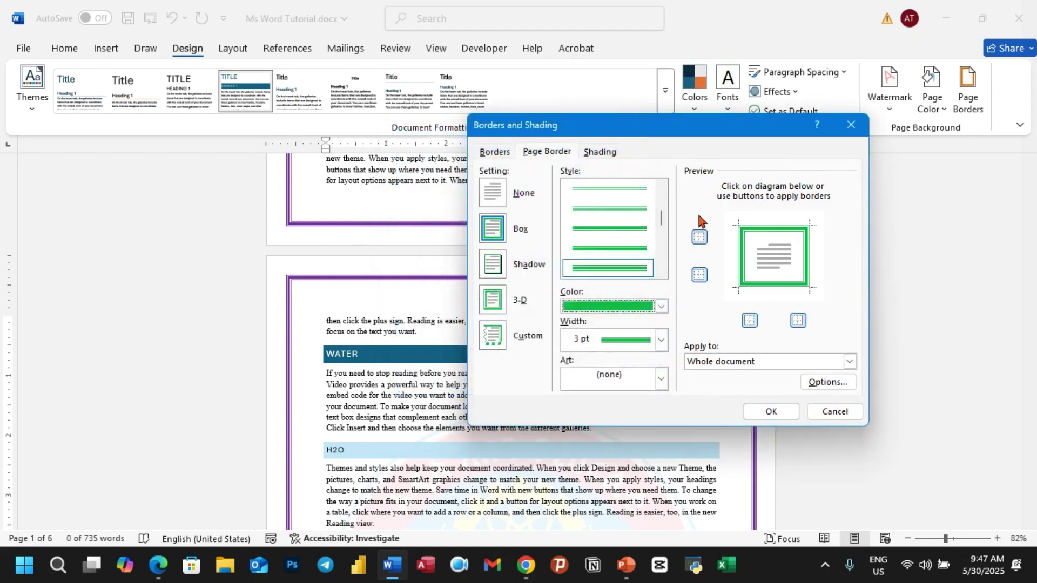
click(778, 412)
scroll(780, 347, up, 15)
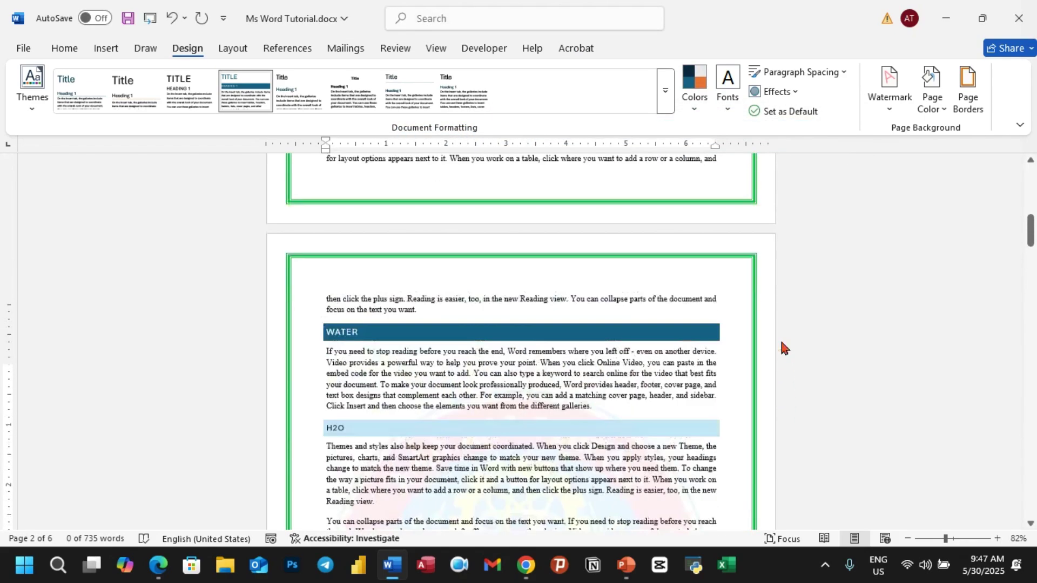
Replace the line border with the red apples art border on the whole document, and check it up to the first page.
click(968, 89)
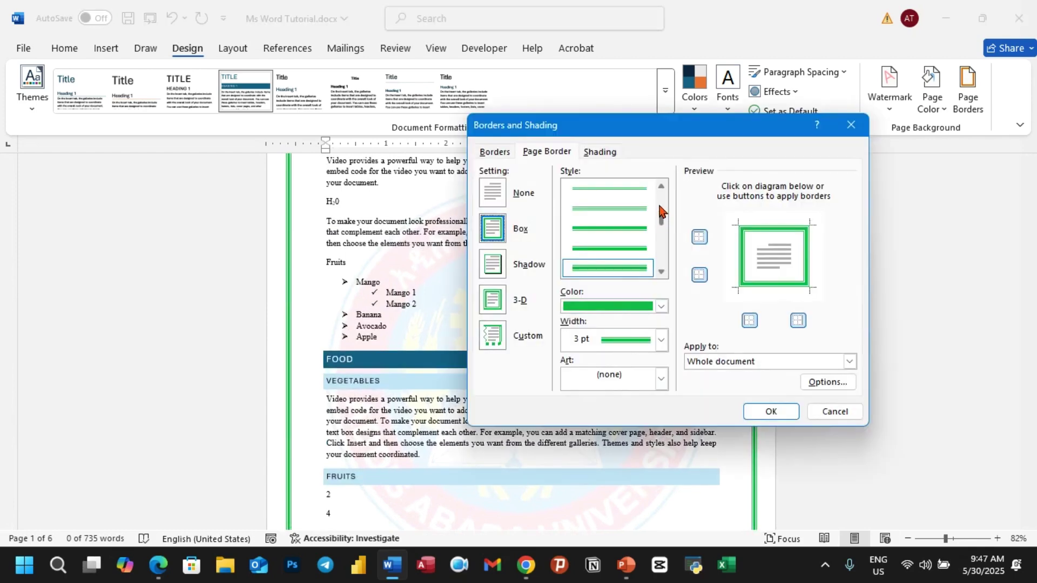
scroll(648, 227, up, 1)
scroll(637, 242, up, 2)
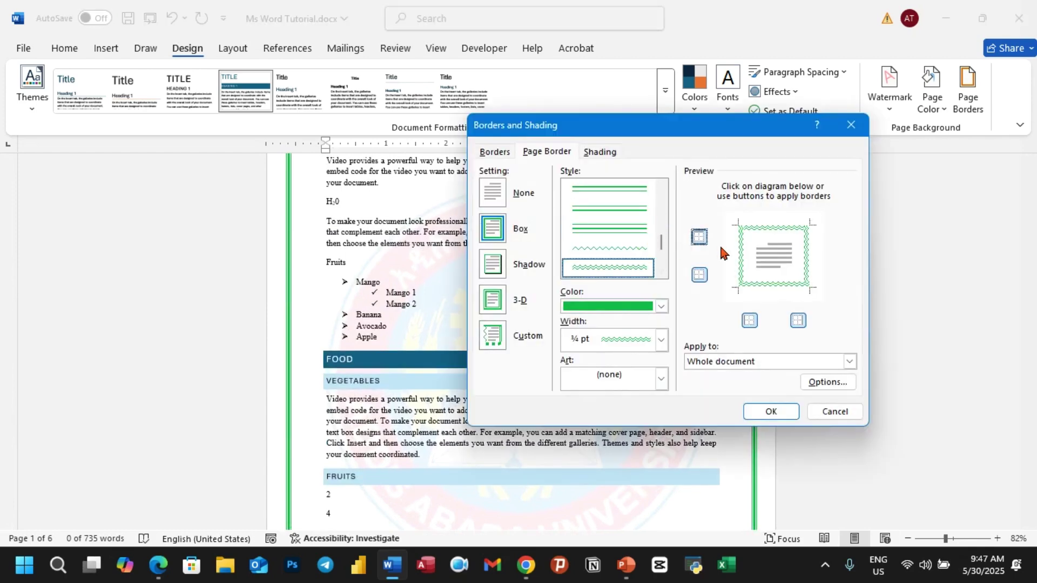
scroll(605, 226, up, 3)
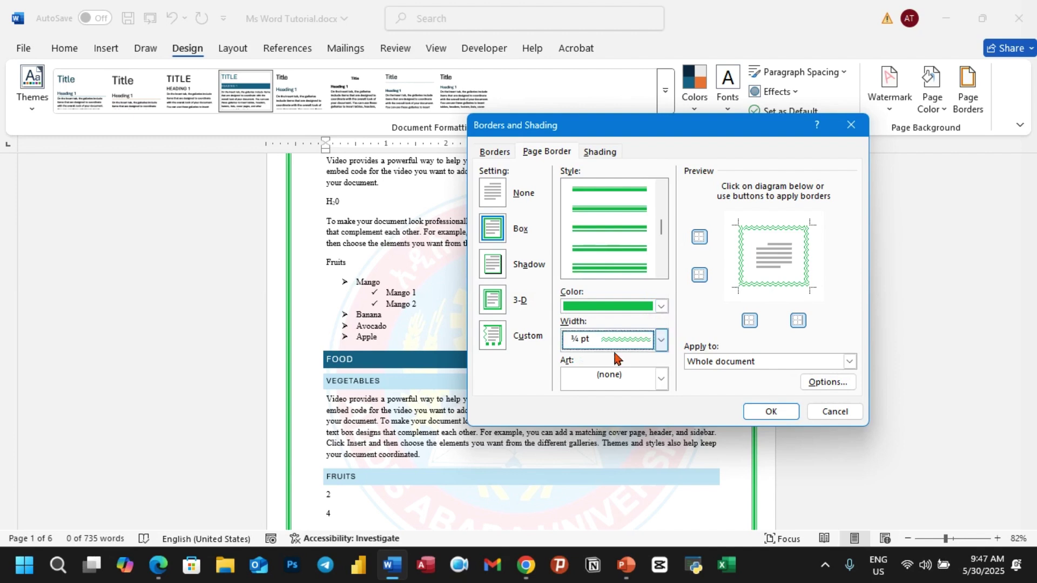
click(663, 381)
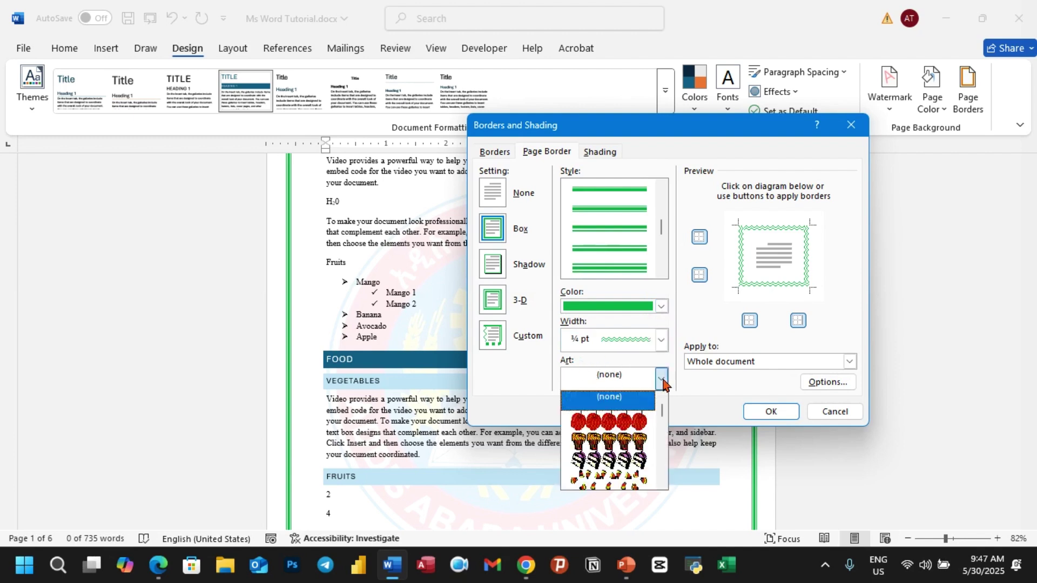
click(615, 424)
click(776, 416)
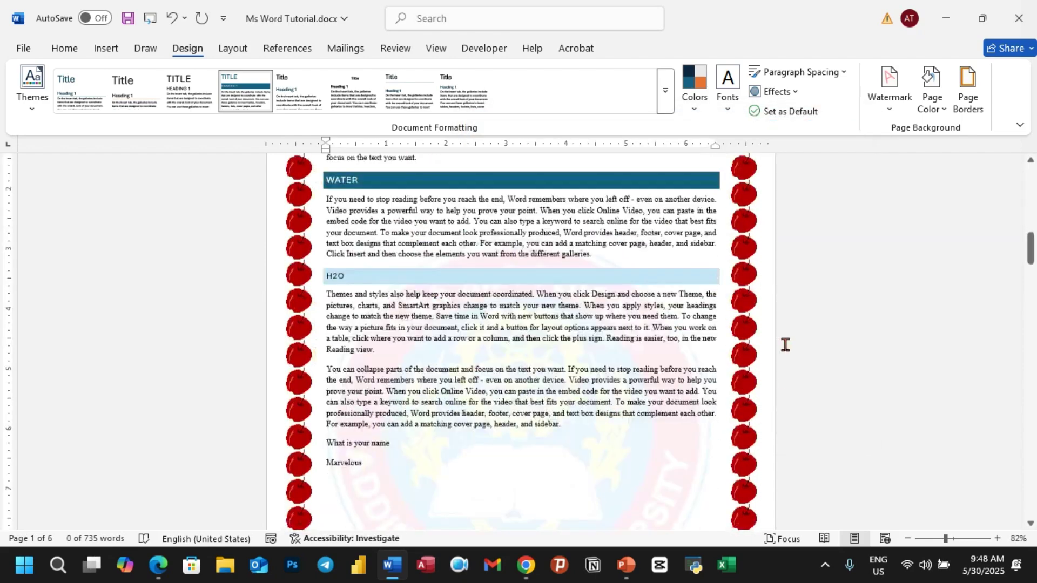
scroll(786, 344, up, 8)
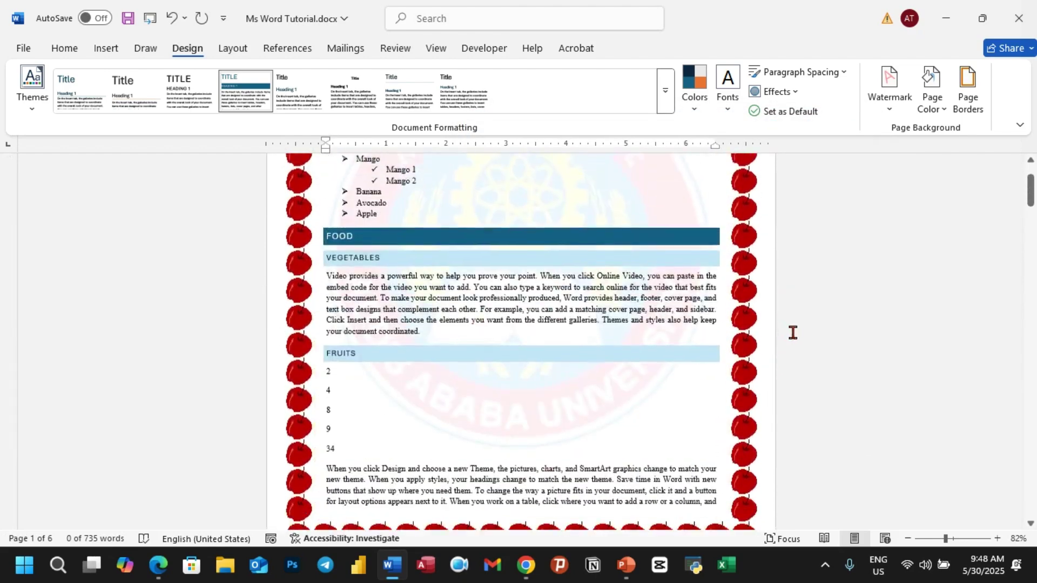
scroll(794, 330, up, 5)
Replace the red apples page border with the yellow pencils art border on the whole document.
click(968, 91)
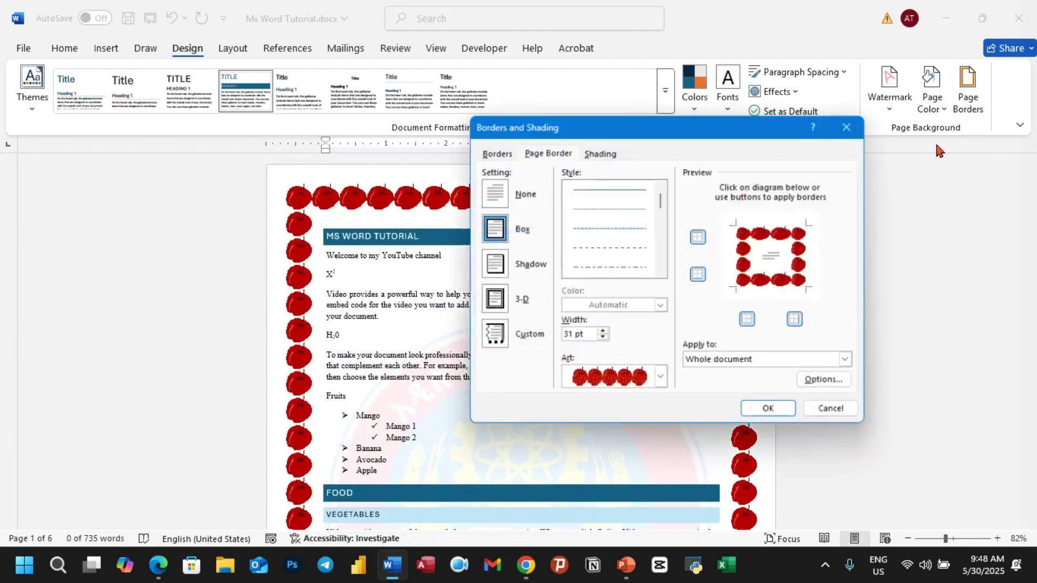
click(661, 379)
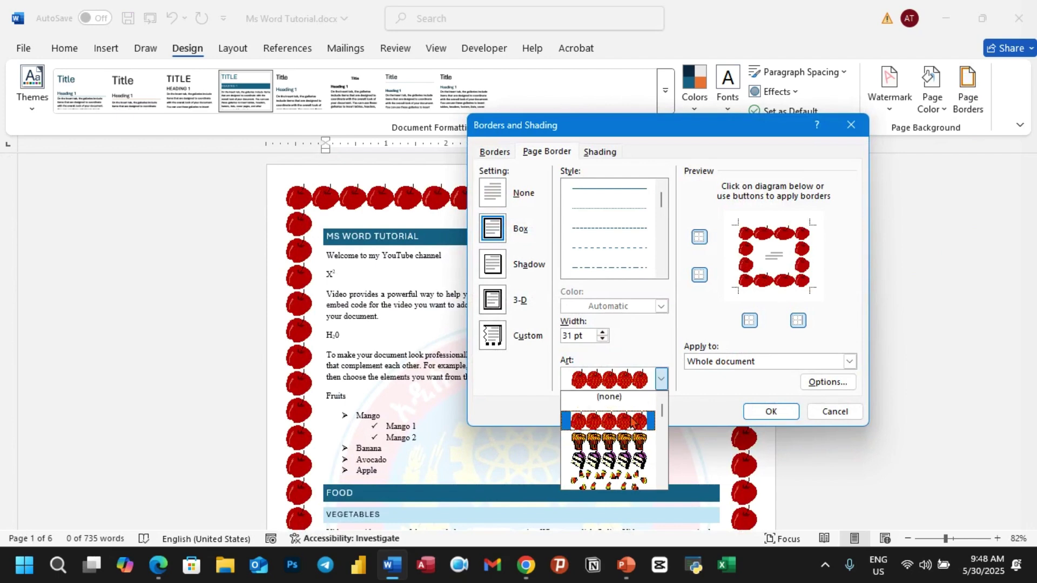
scroll(633, 427, down, 6)
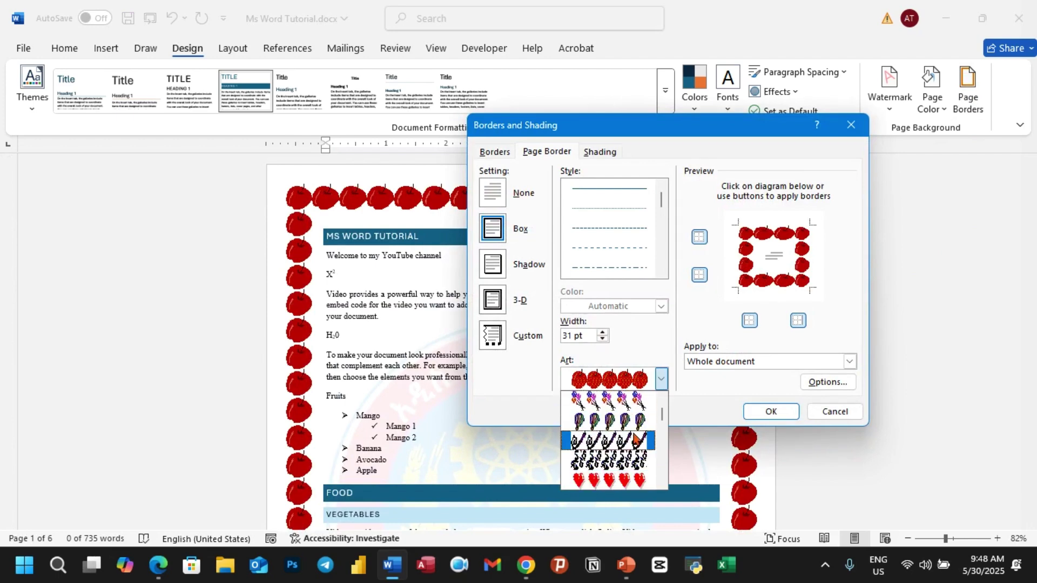
scroll(635, 435, down, 8)
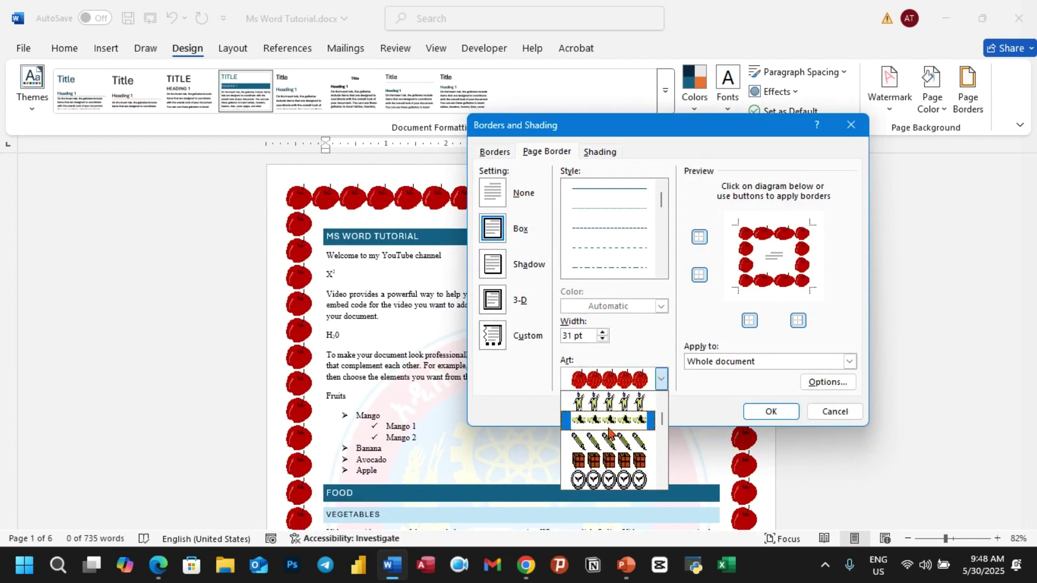
click(606, 438)
click(773, 412)
scroll(756, 373, down, 15)
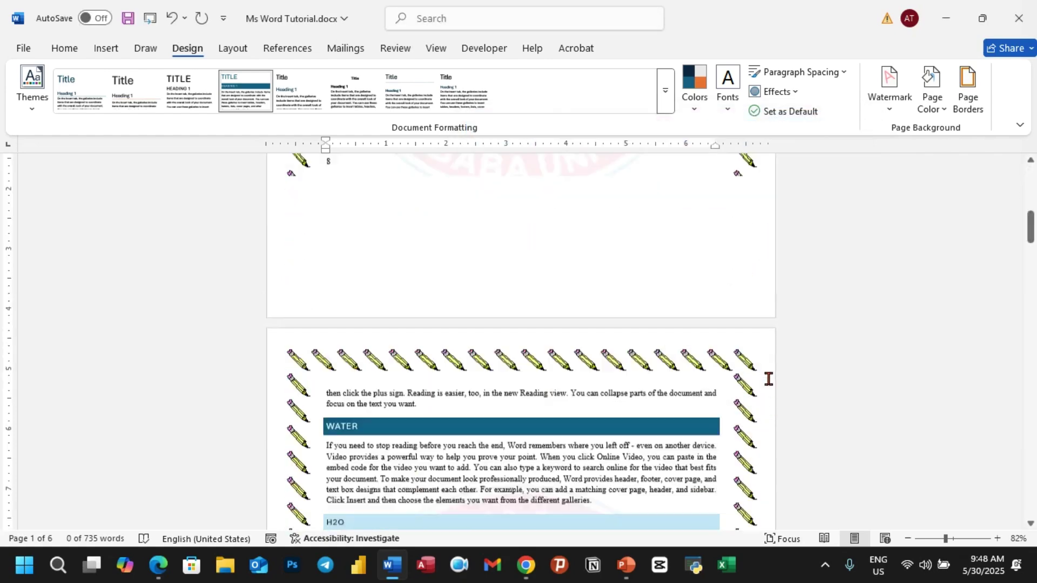
Examine the pencil border around the first page and on the following pages, down to the Sample Photo section.
scroll(735, 360, up, 6)
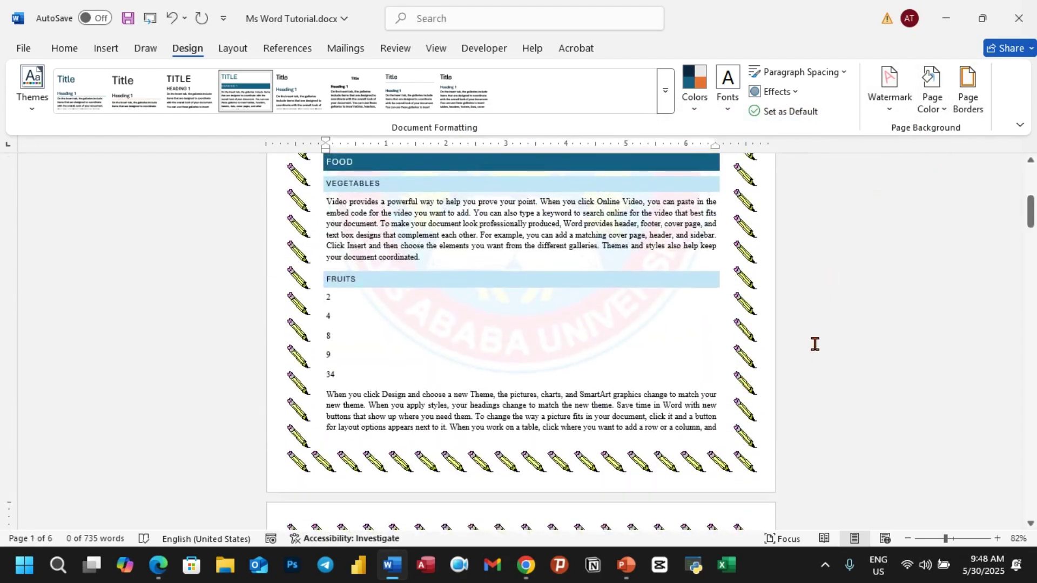
scroll(822, 354, up, 5)
scroll(831, 363, up, 1)
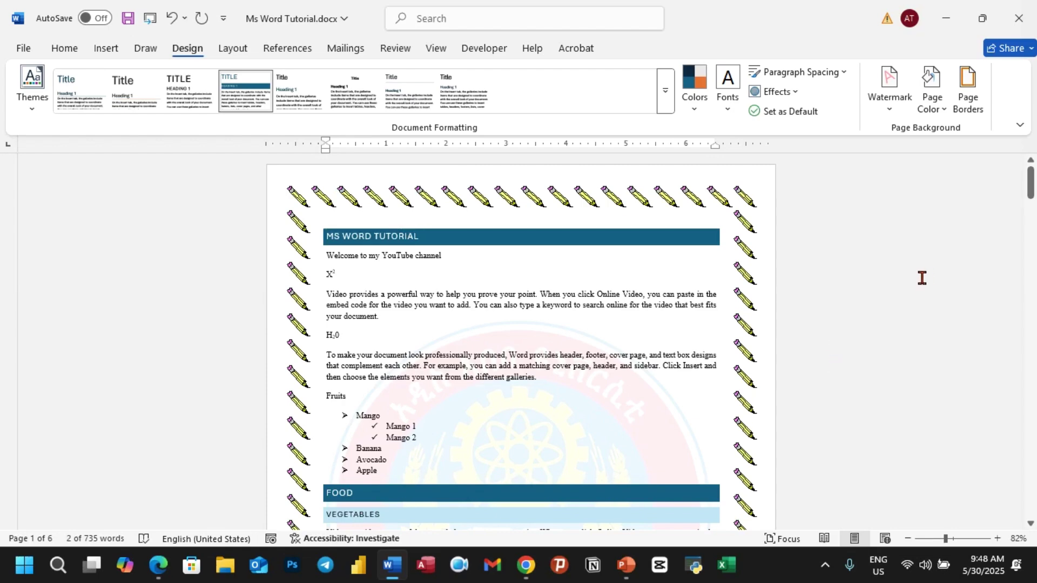
scroll(922, 278, down, 6)
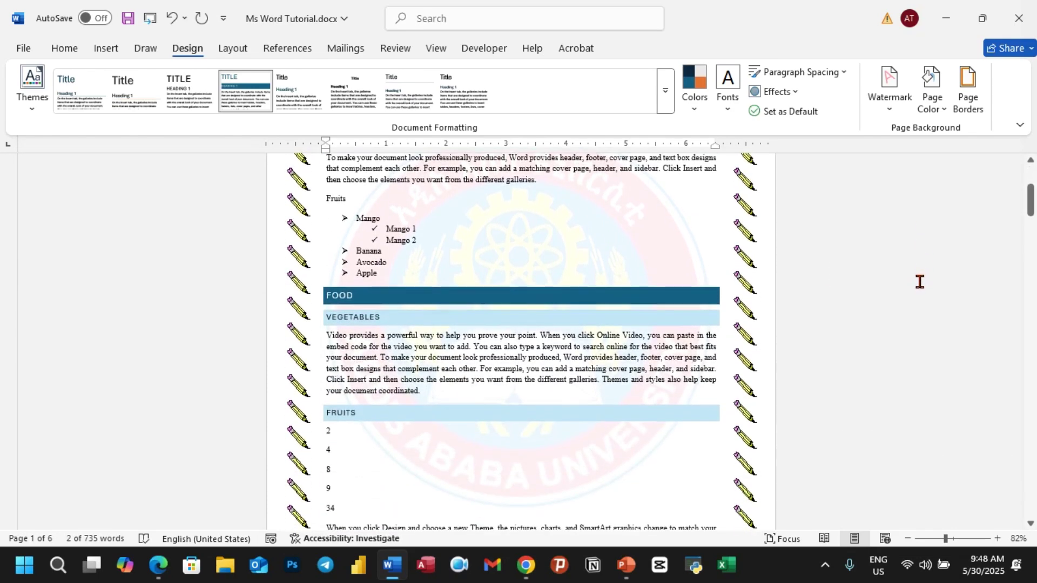
scroll(920, 282, down, 3)
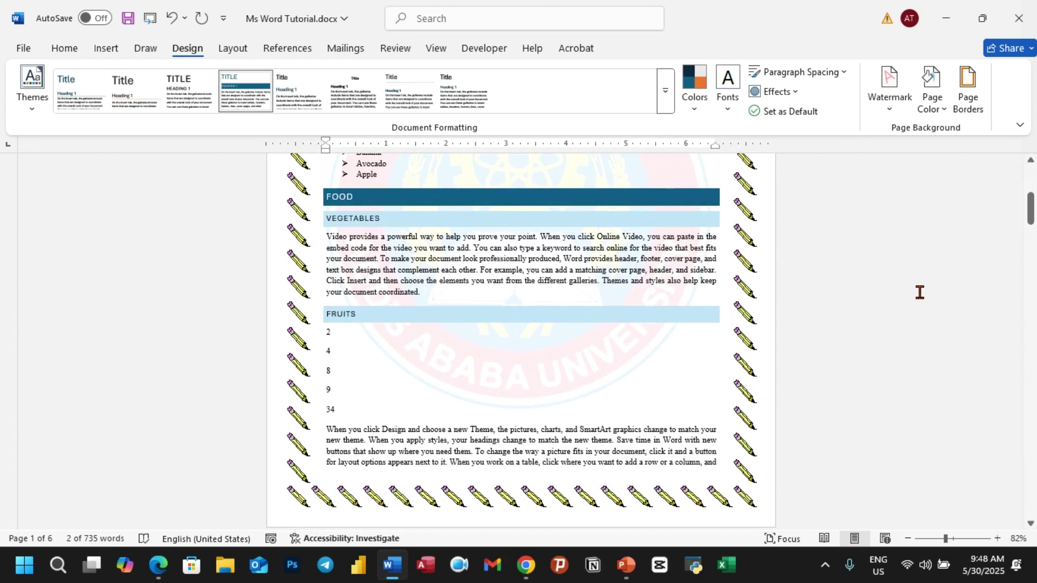
scroll(856, 316, down, 6)
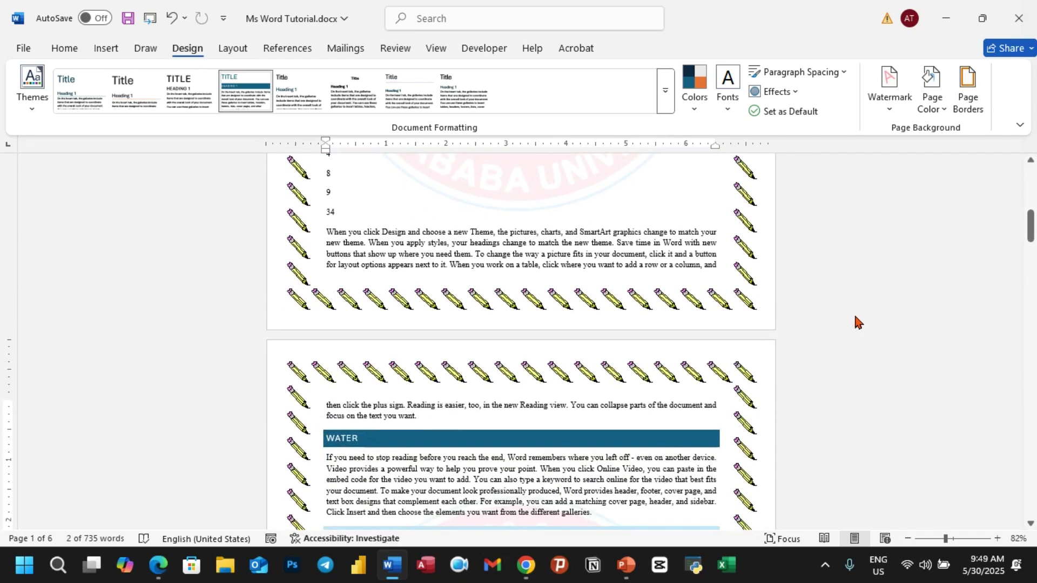
scroll(821, 325, down, 9)
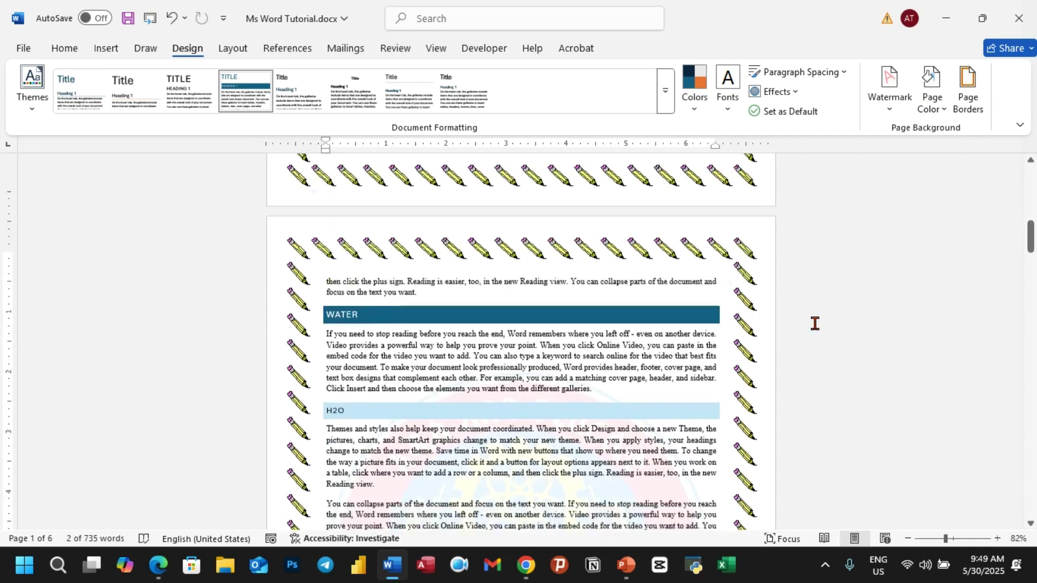
scroll(815, 325, down, 8)
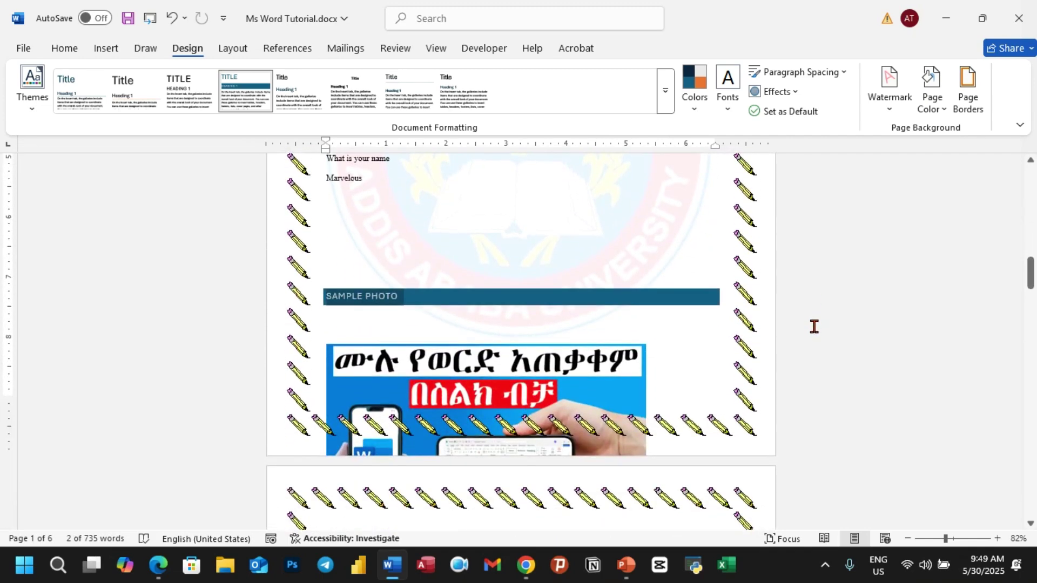